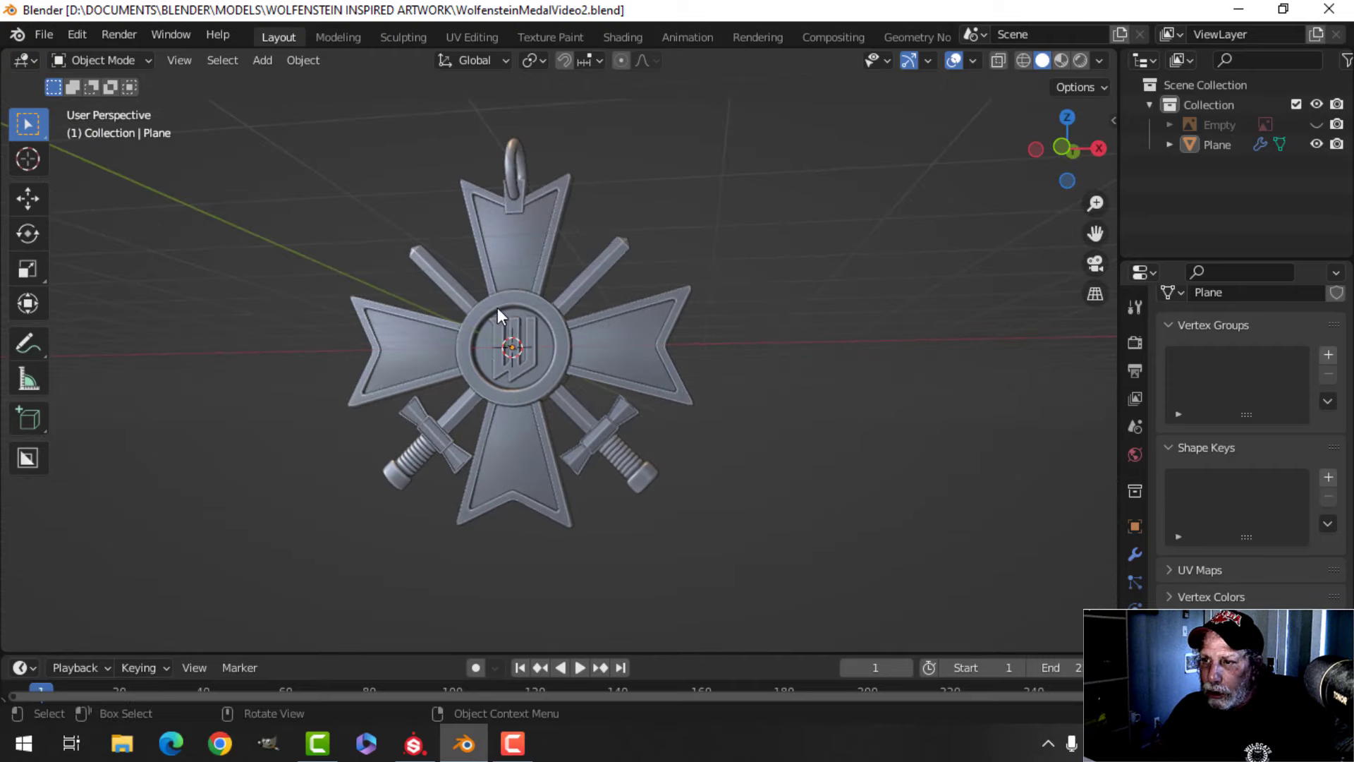
Select the medal and open it for editing in the UV Editing workspace
middle_drag(774, 314, 687, 271)
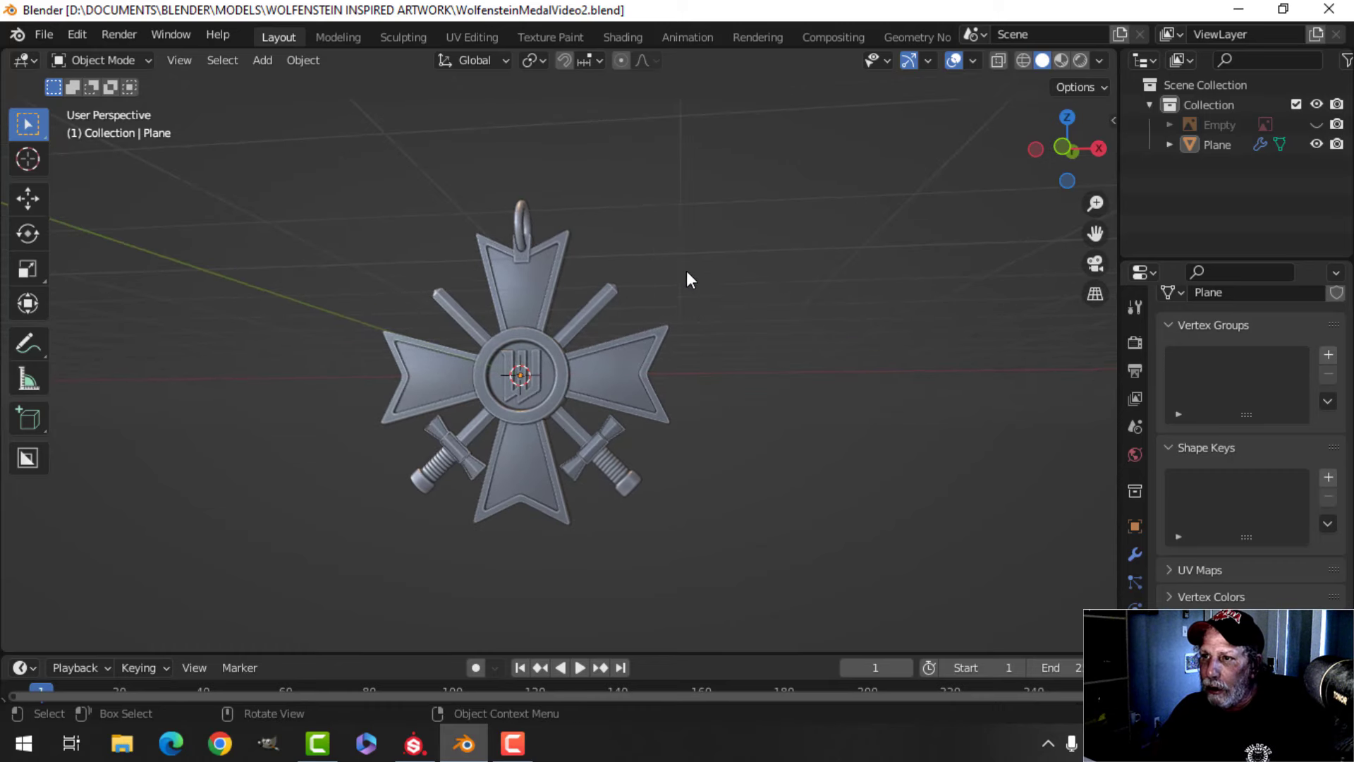
click(543, 329)
click(472, 37)
Check the medal's normals by toggling the Face Orientation overlay on and back off
middle_drag(824, 338, 972, 348)
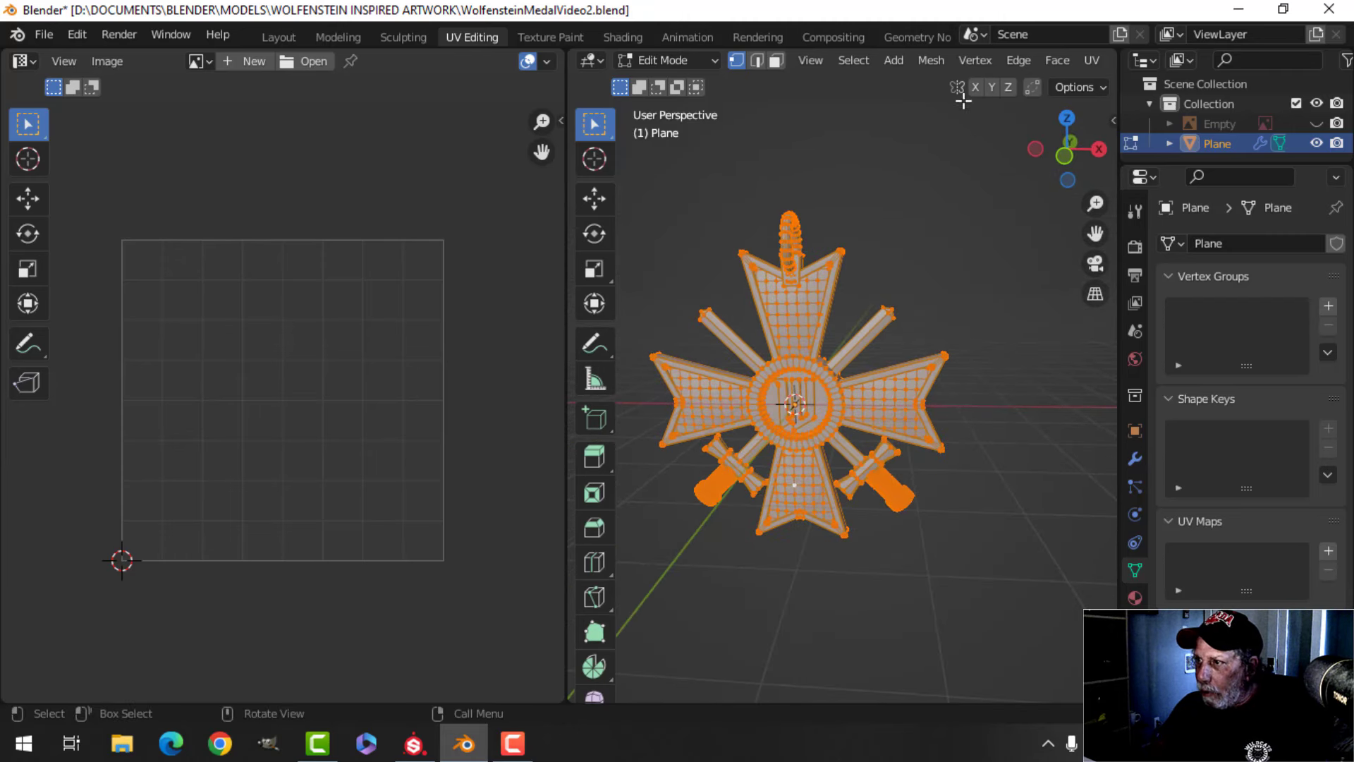
scroll(910, 67, down, 3)
scroll(916, 72, down, 3)
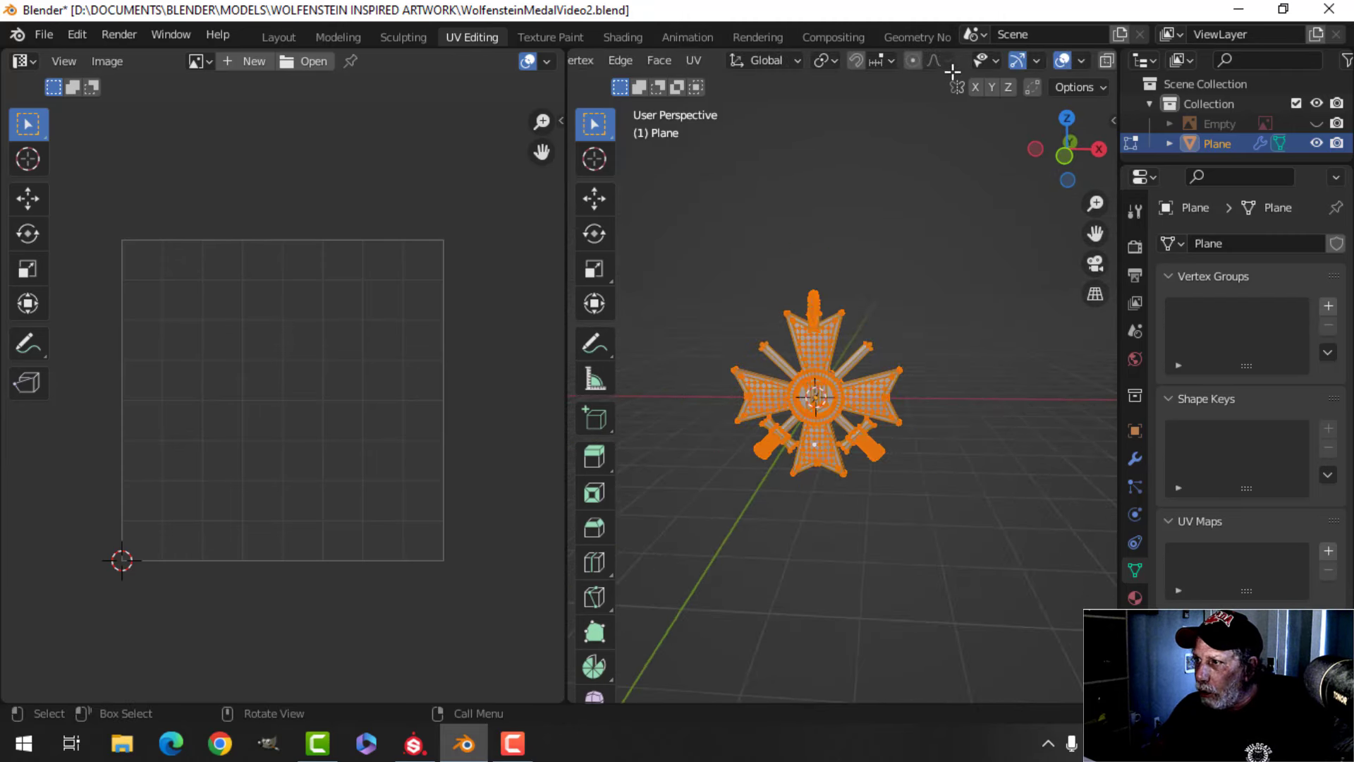
scroll(946, 64, down, 3)
scroll(964, 61, down, 2)
click(971, 60)
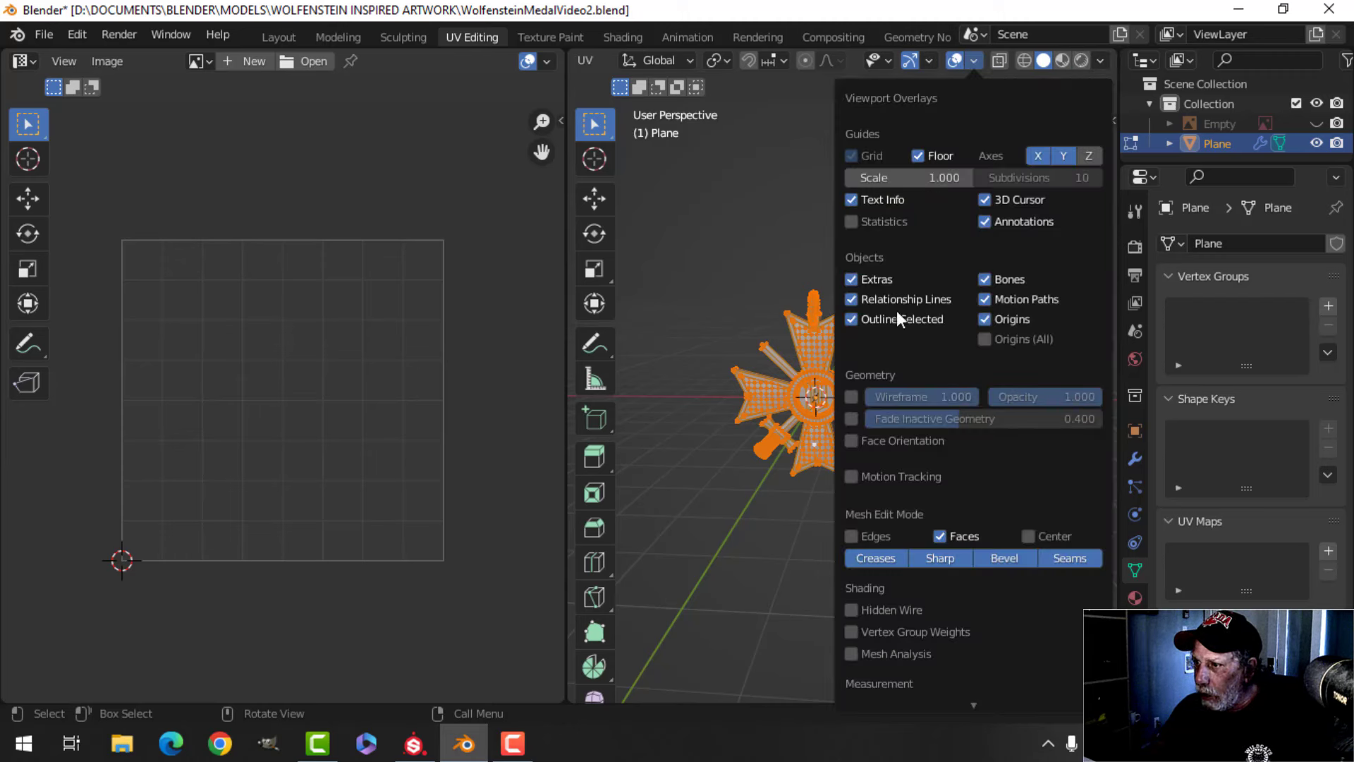
click(894, 445)
click(892, 443)
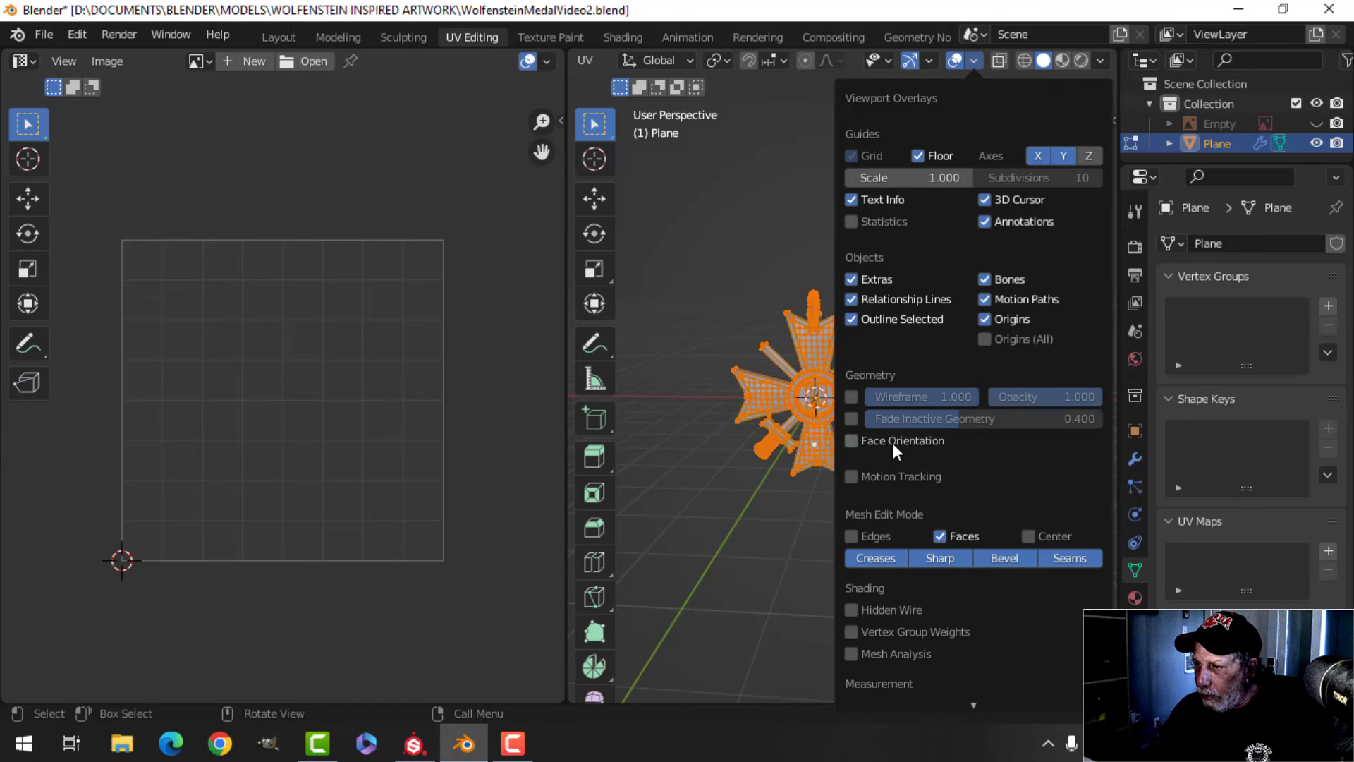
Merge the medal's selected vertices by distance
key(m)
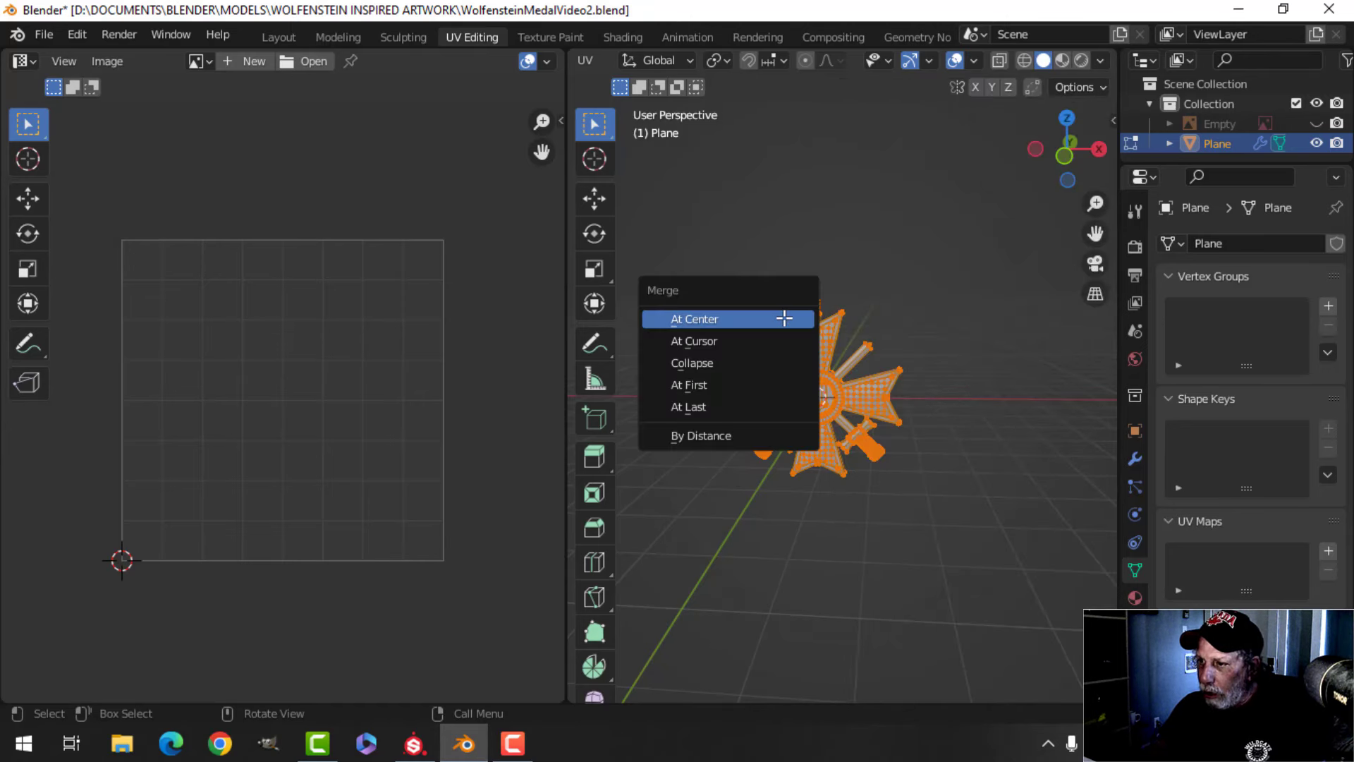
click(735, 445)
scroll(924, 494, up, 2)
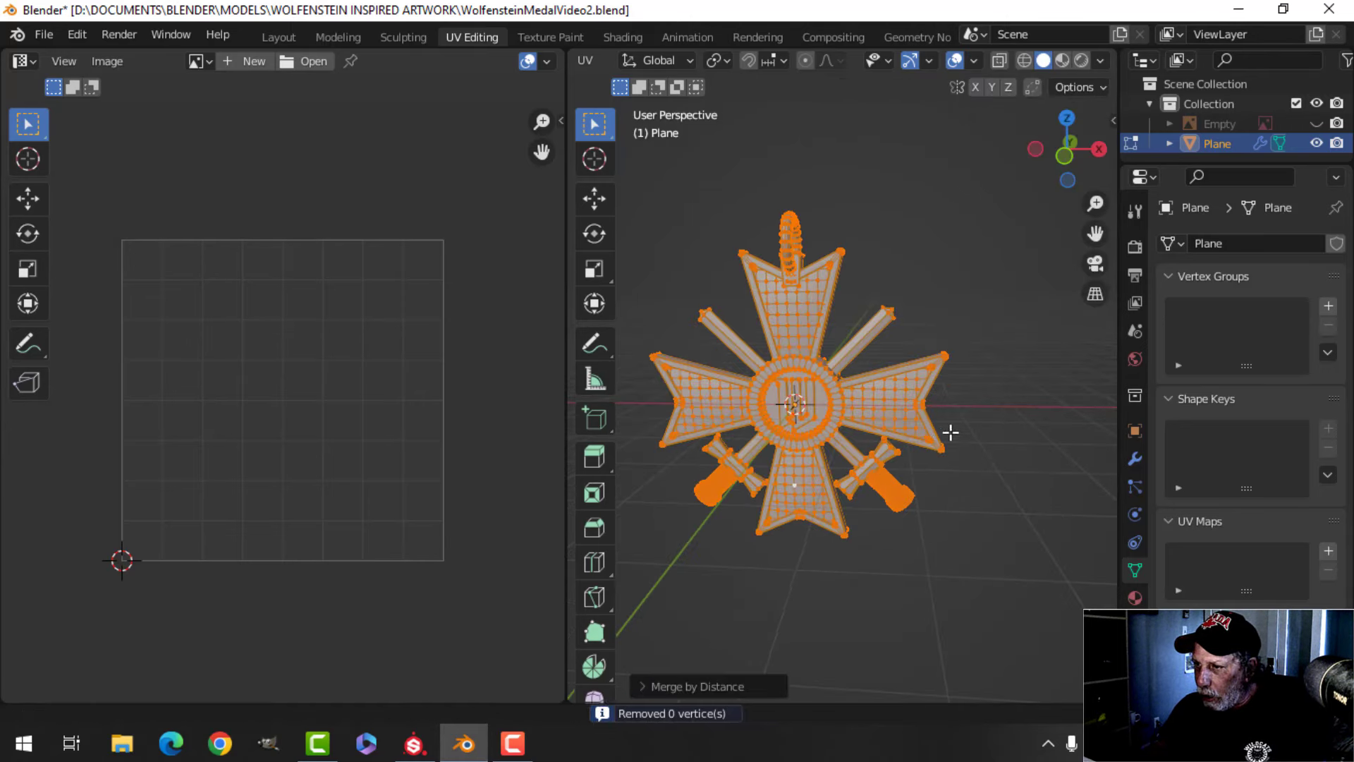
Unwrap the whole medal with Smart UV Project using an island margin of 0.002
middle_drag(947, 432, 852, 383)
key(u)
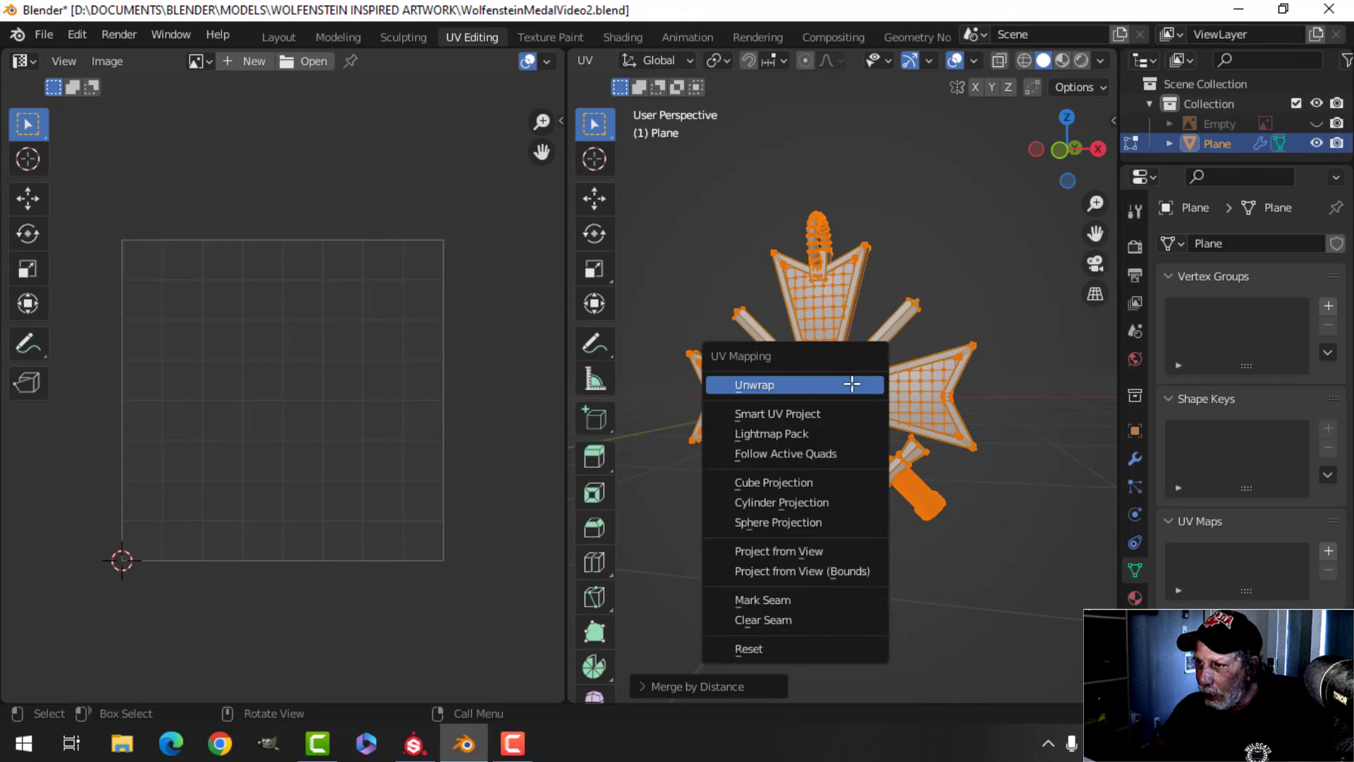
click(815, 413)
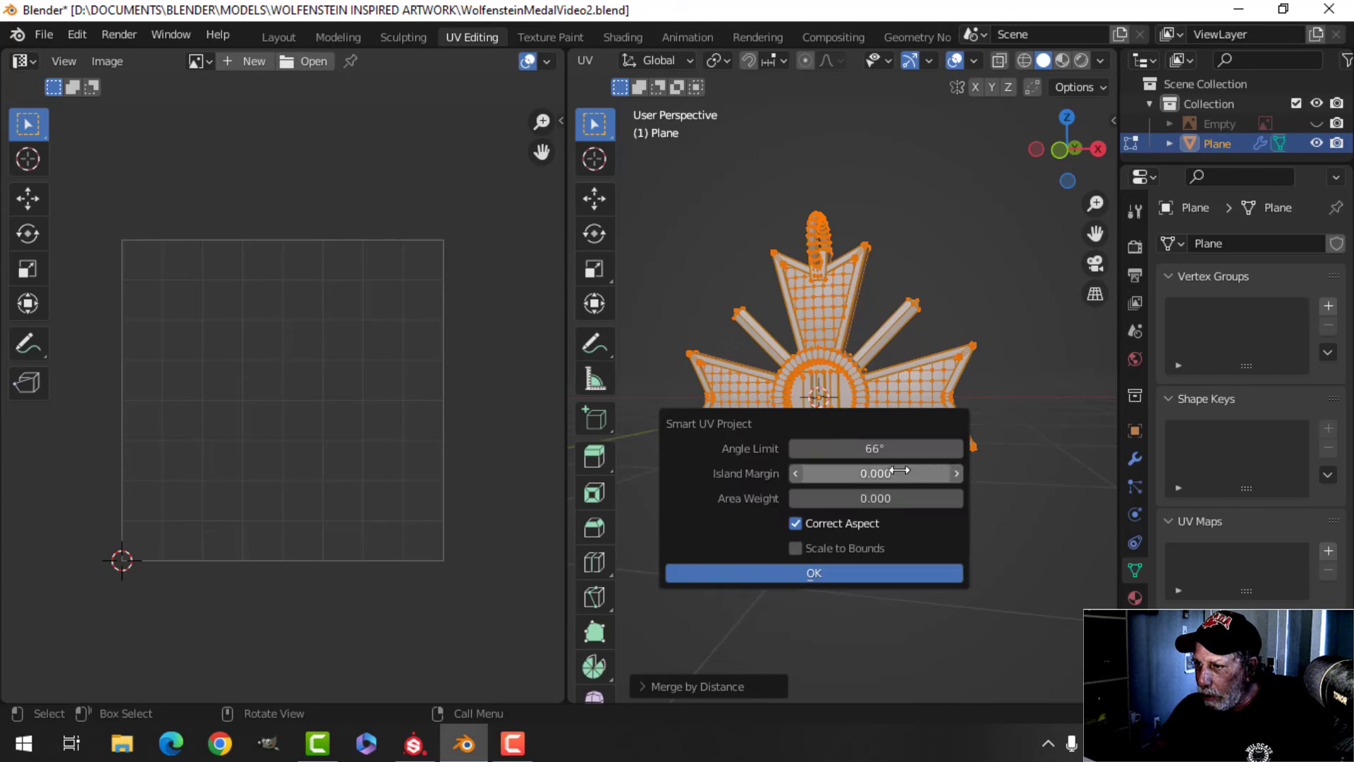
click(850, 472)
click(850, 470)
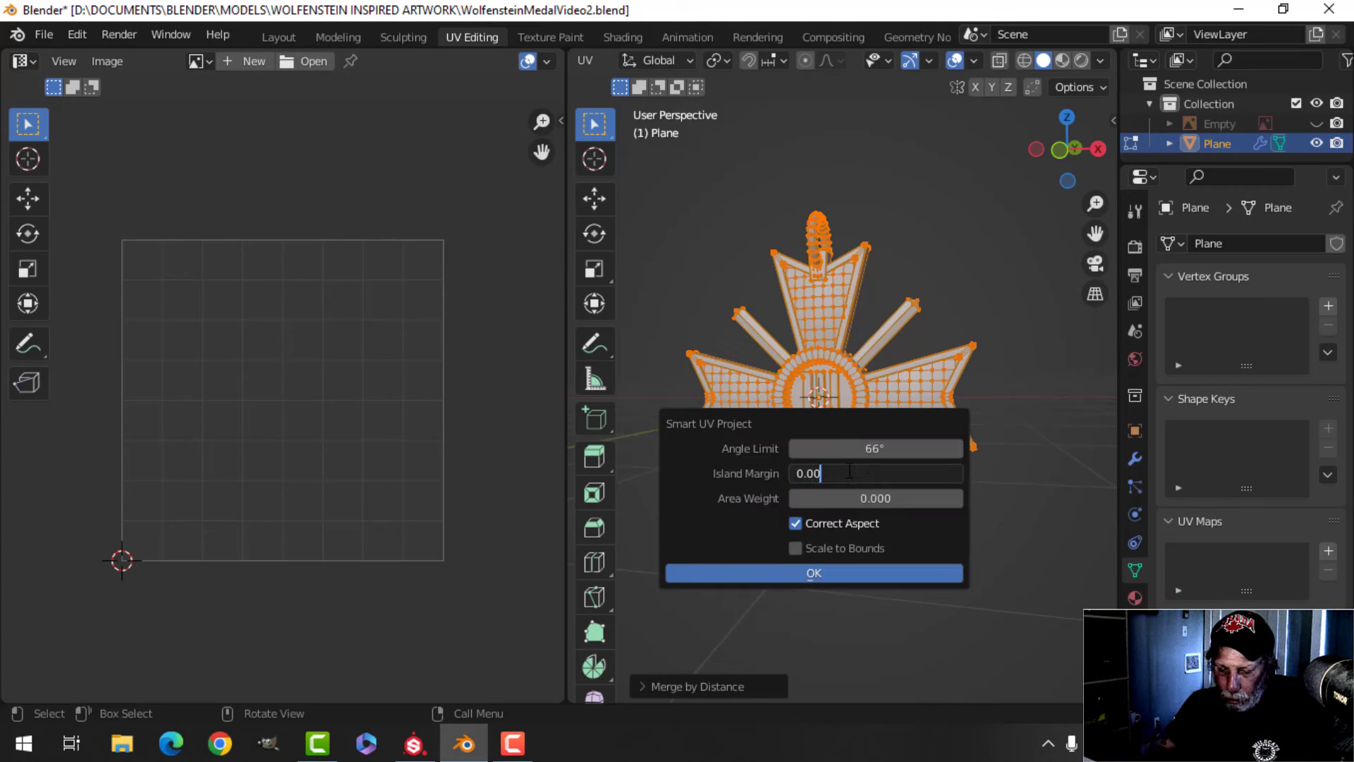
key(Return)
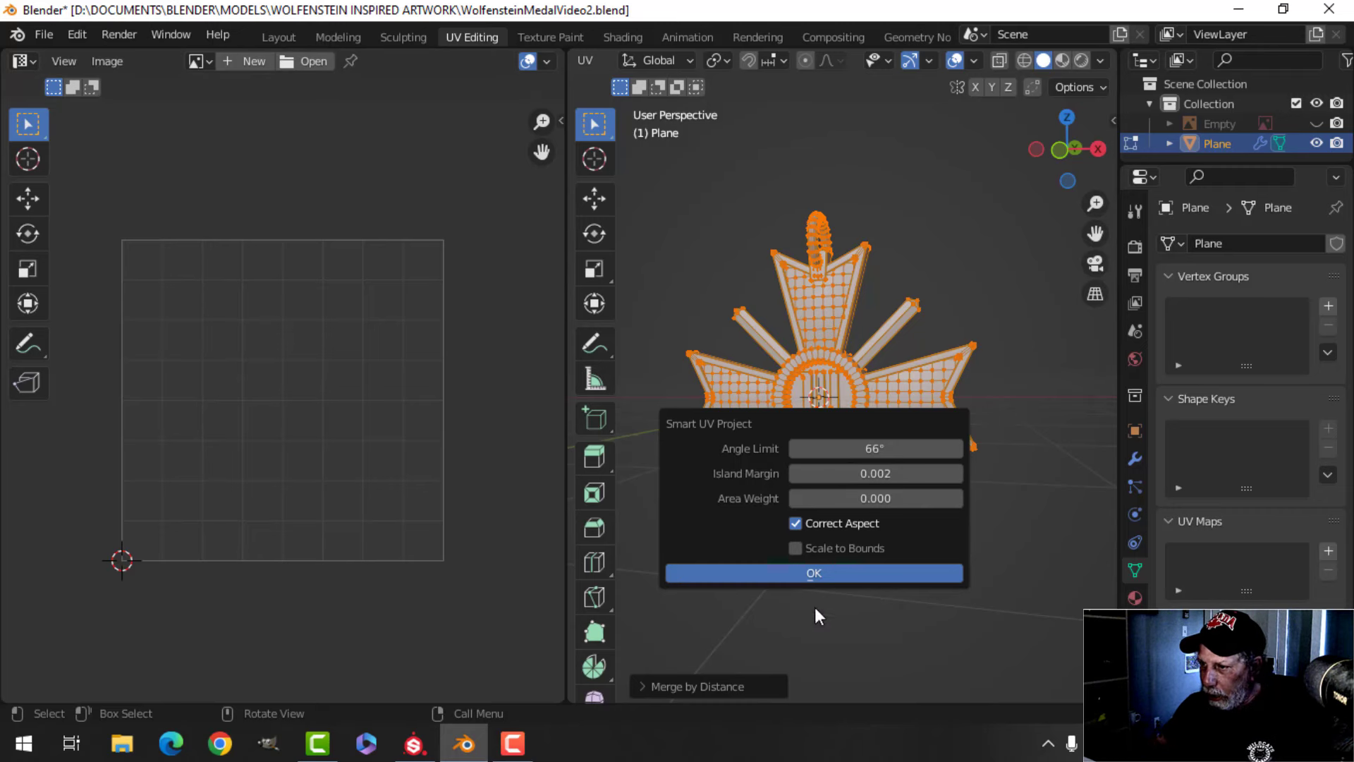
click(842, 572)
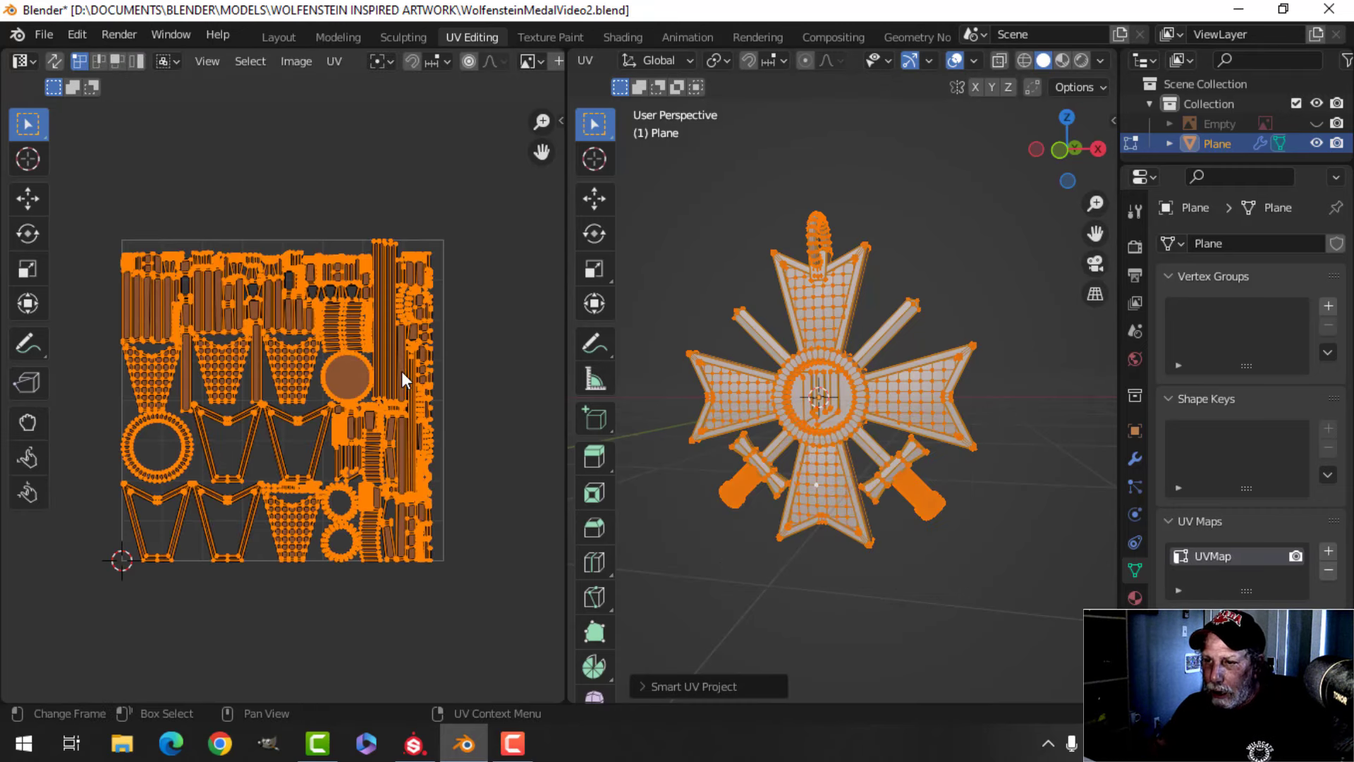
Pack the selected UV islands into a single tile with UVPackmaster3 and return the medal to Object Mode
key(n)
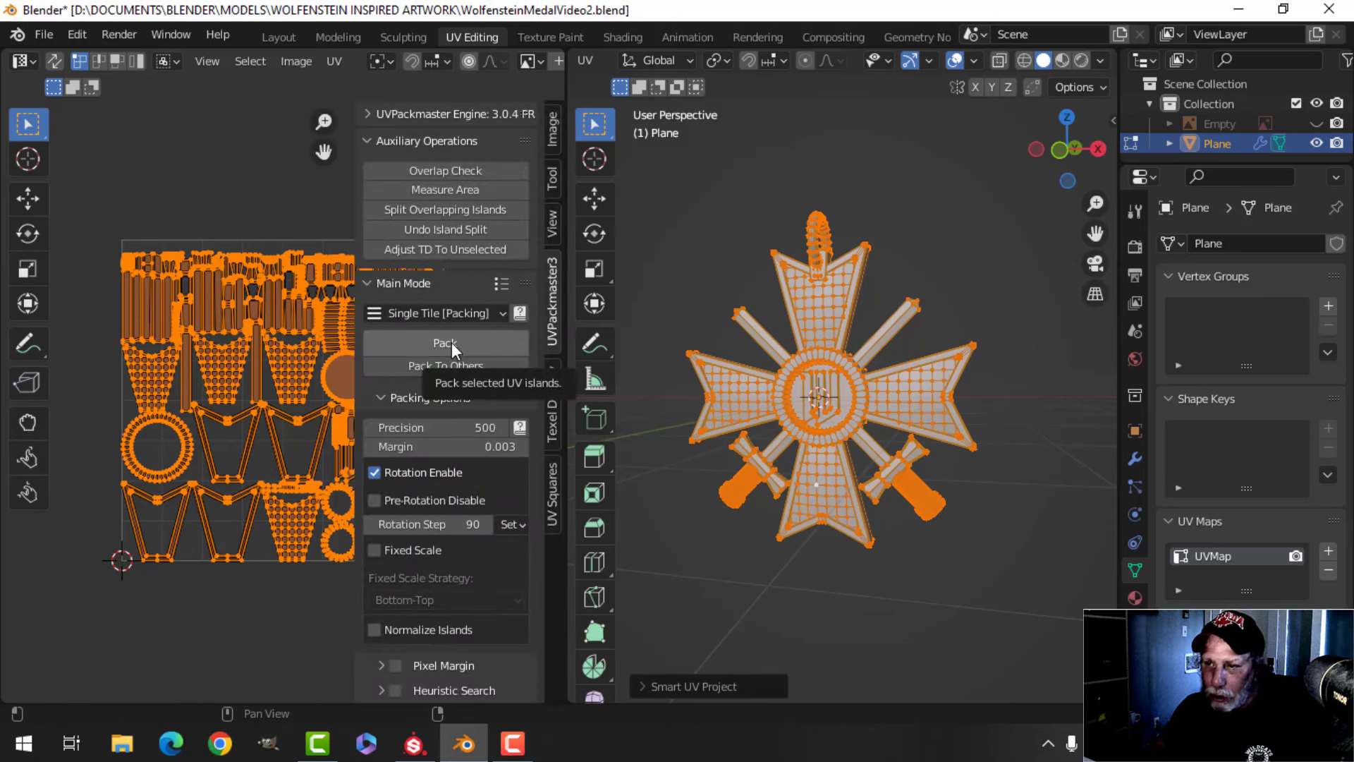
click(451, 341)
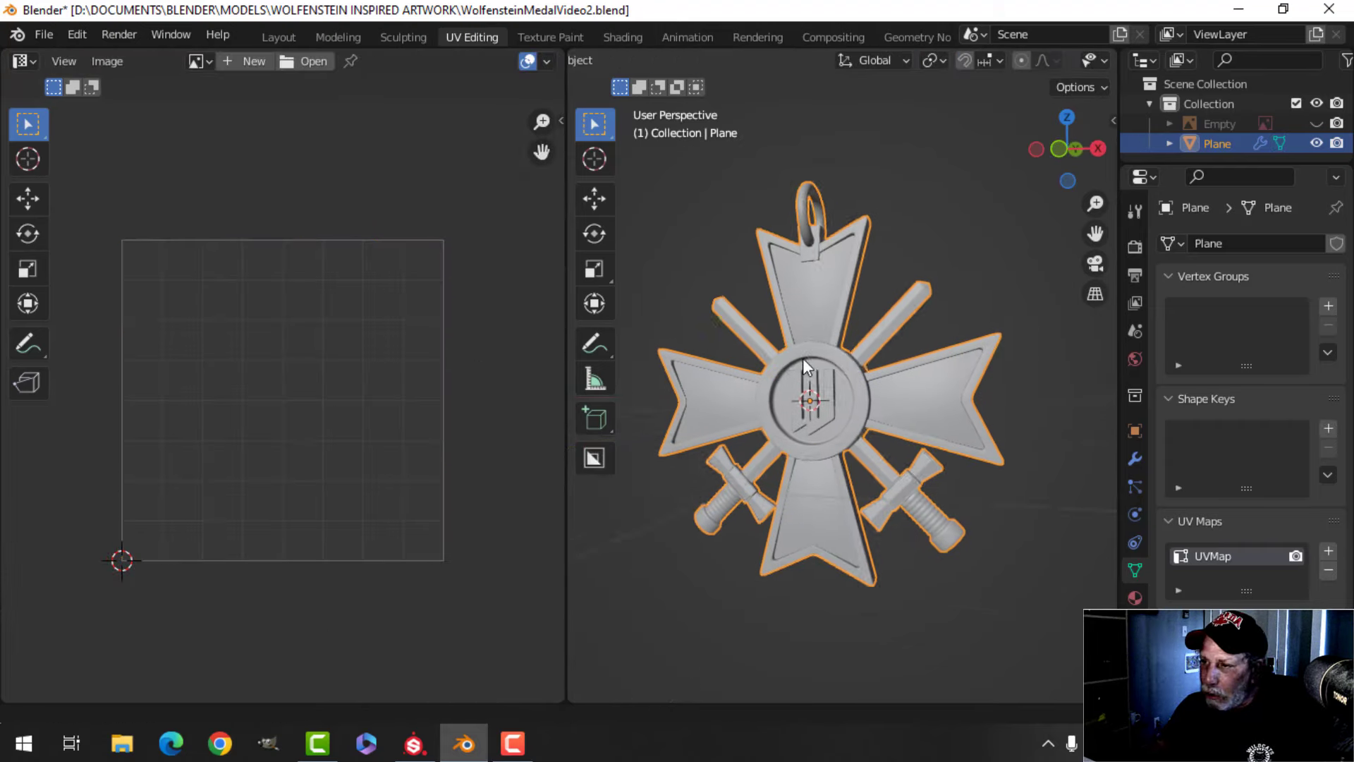
shift+middle_drag(803, 358, 836, 349)
click(39, 33)
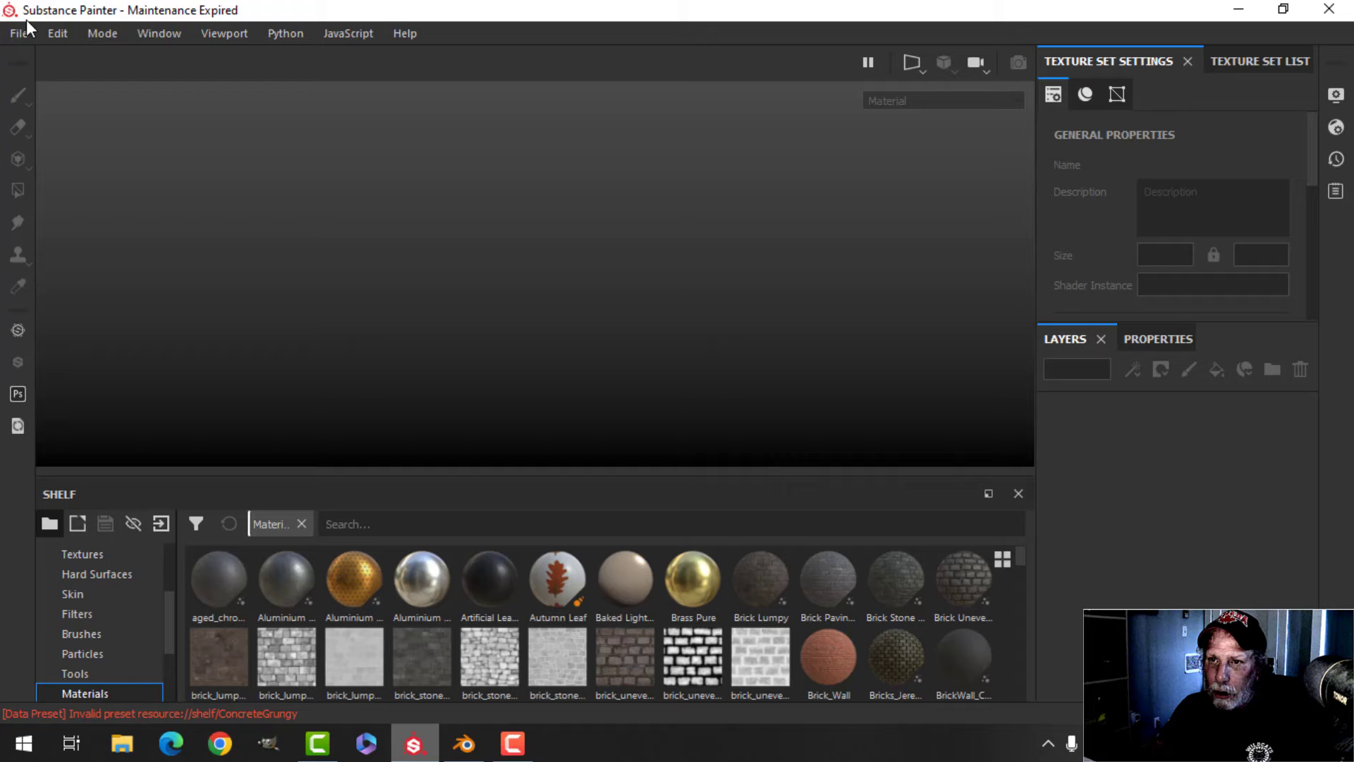
In Substance Painter, create a new project from WolfensteinMedalVideo2.fbx with the OpenGL normal map format
click(22, 32)
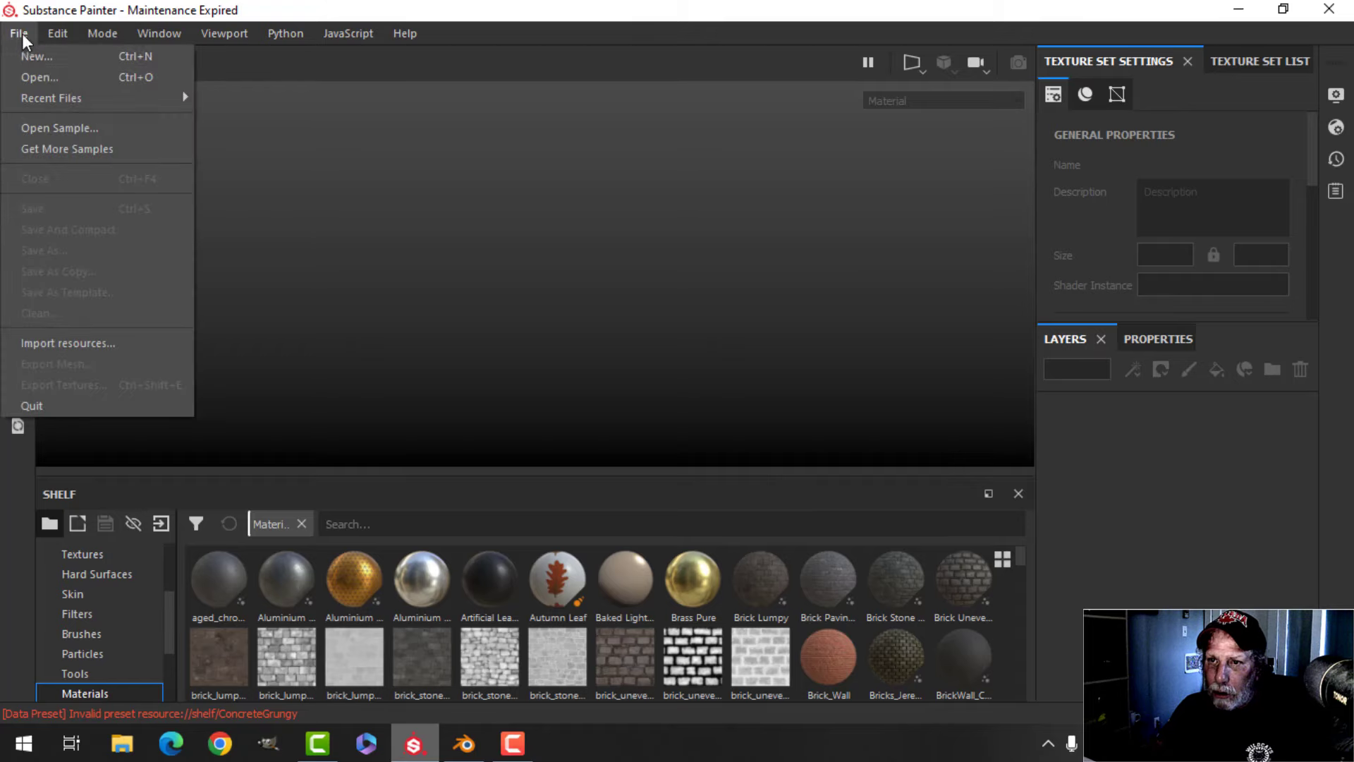
click(40, 57)
click(563, 182)
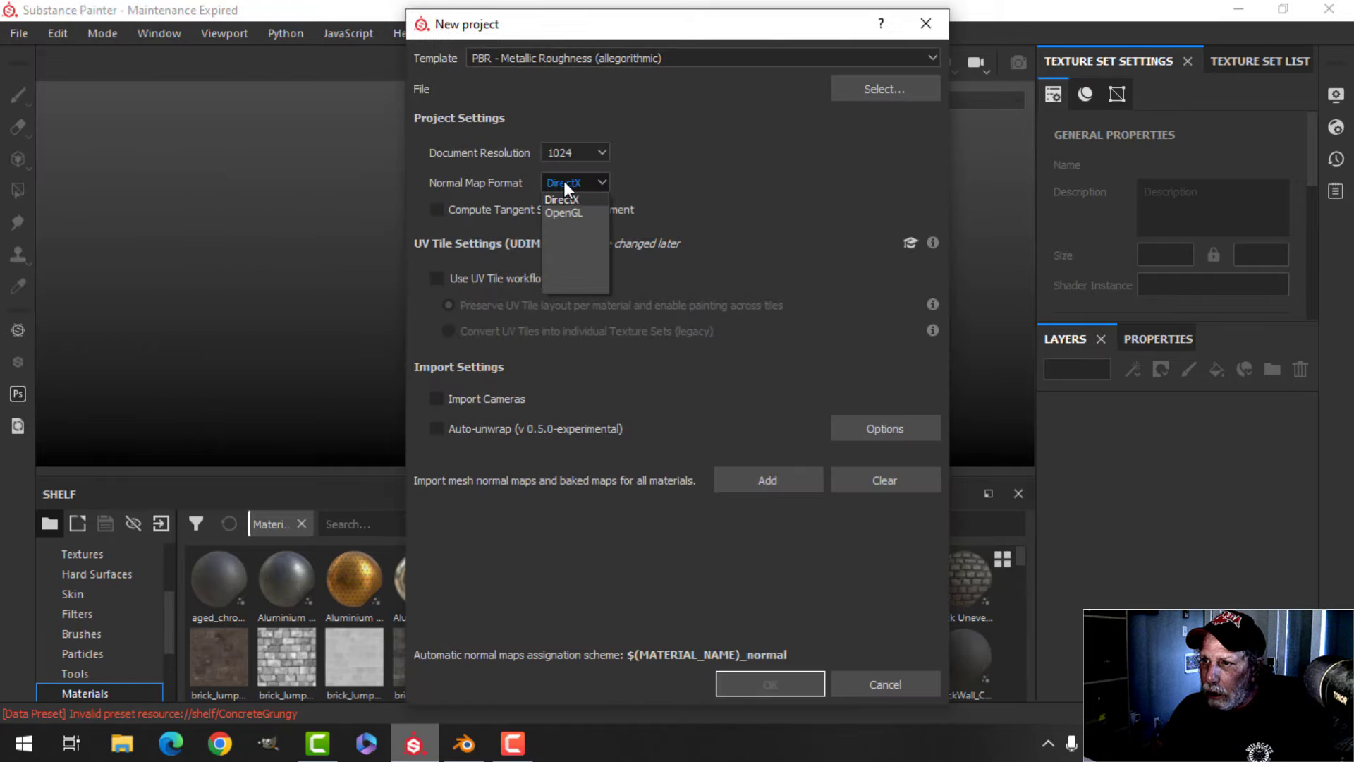
click(561, 209)
click(914, 89)
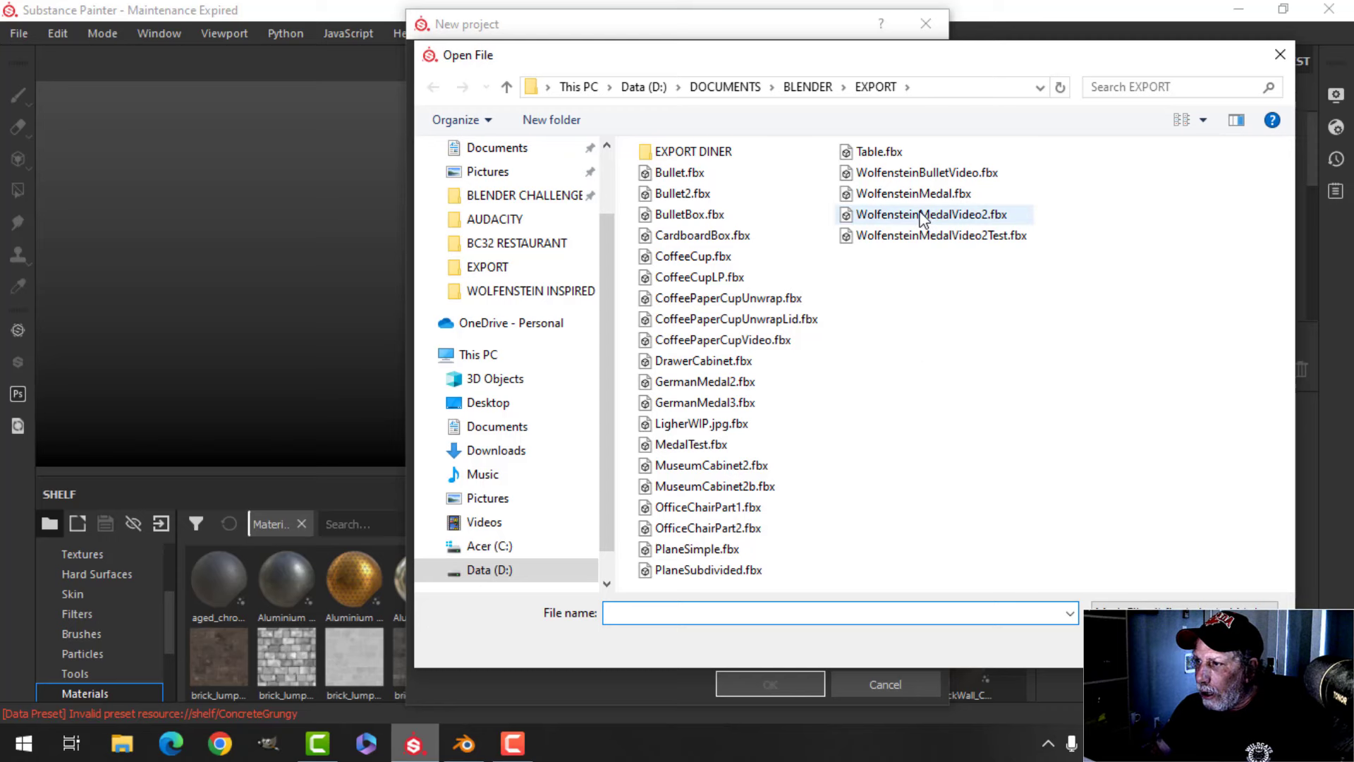
click(924, 215)
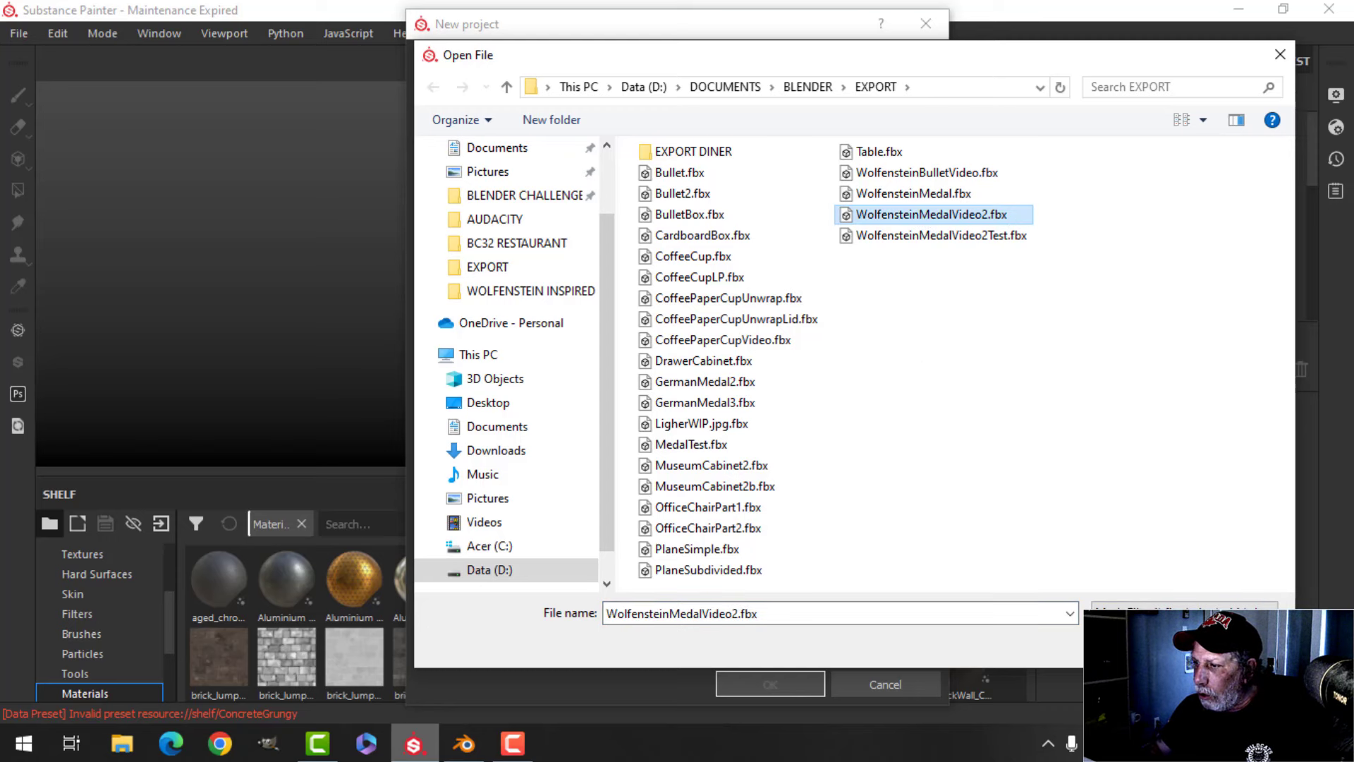
key(Return)
click(762, 683)
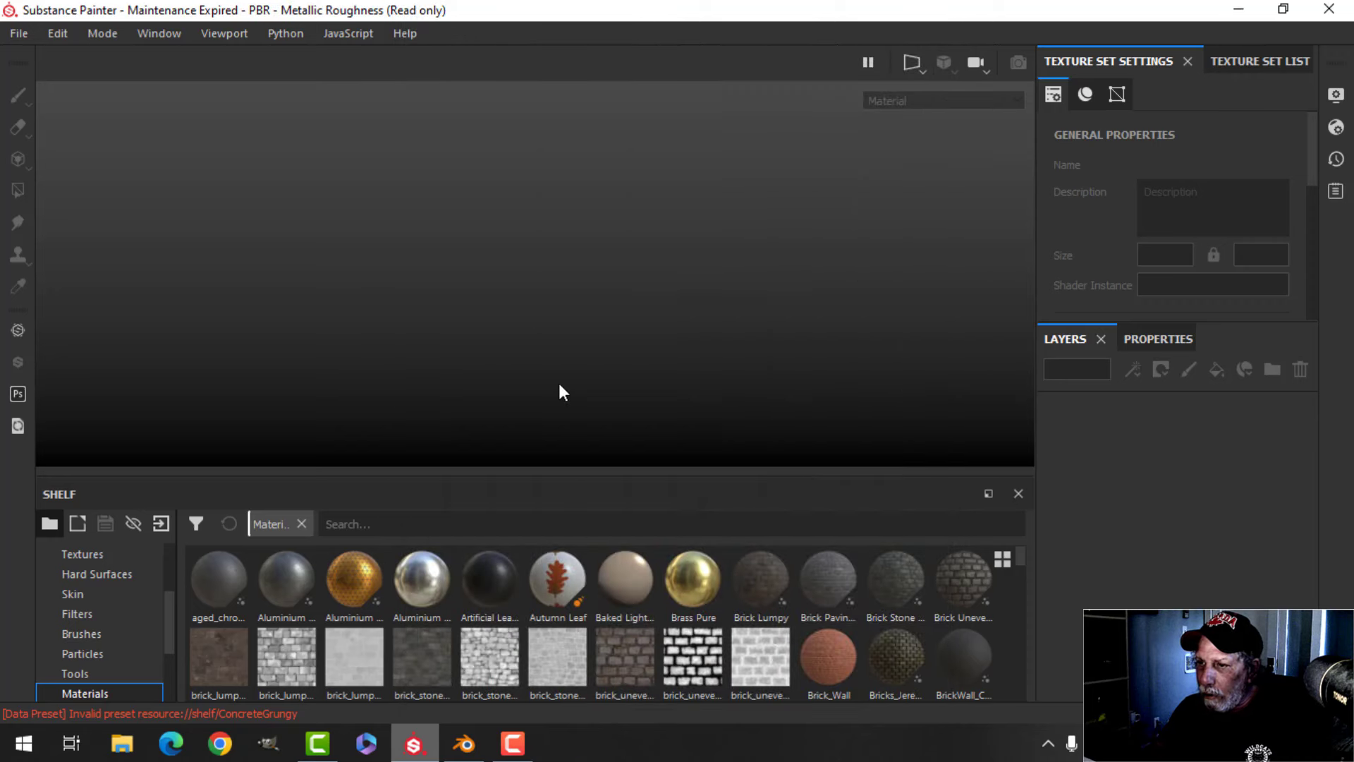
Rename the medal's texture set to WarMedal
alt+drag(650, 359, 547, 282)
mouse_move(665, 290)
alt+mouse_down()
mouse_move(671, 302)
mouse_move(653, 251)
alt+mouse_up()
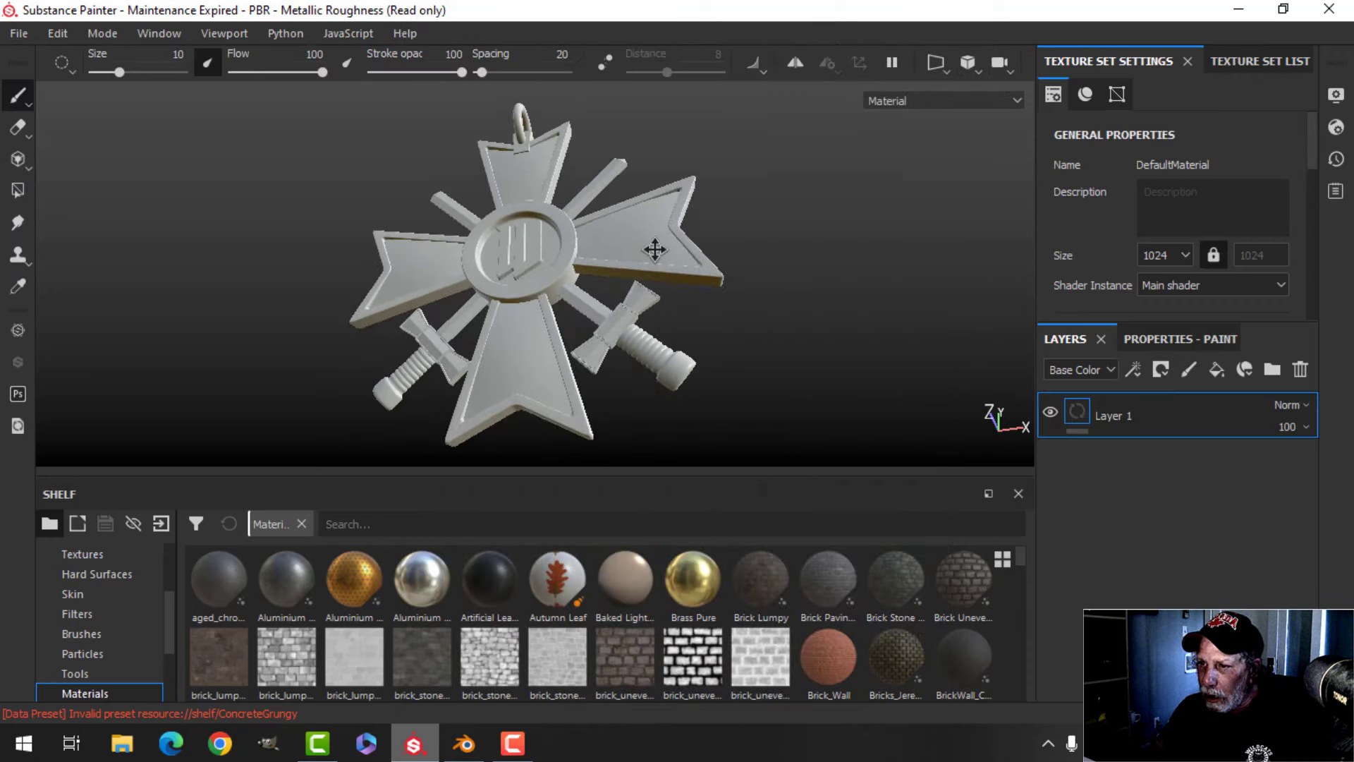
click(1235, 62)
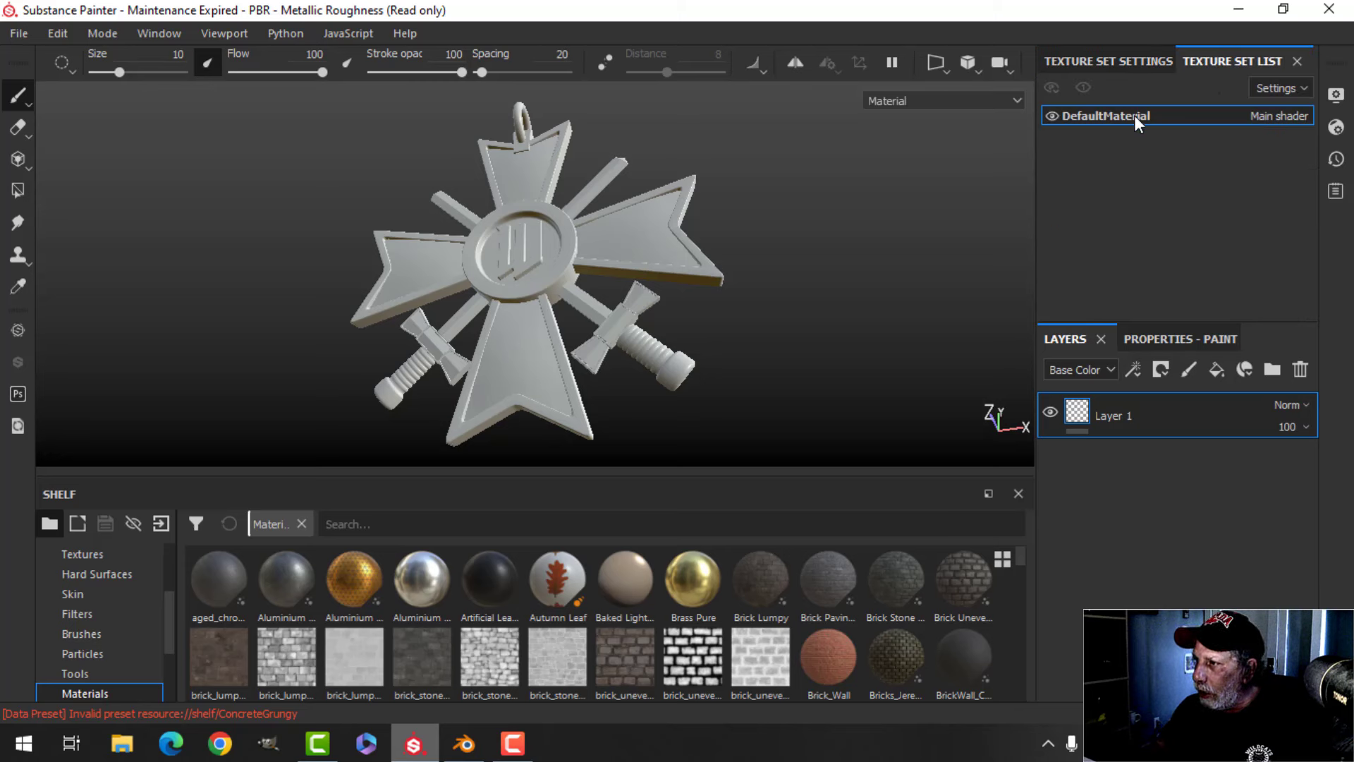
double_click(1134, 115)
text(W)
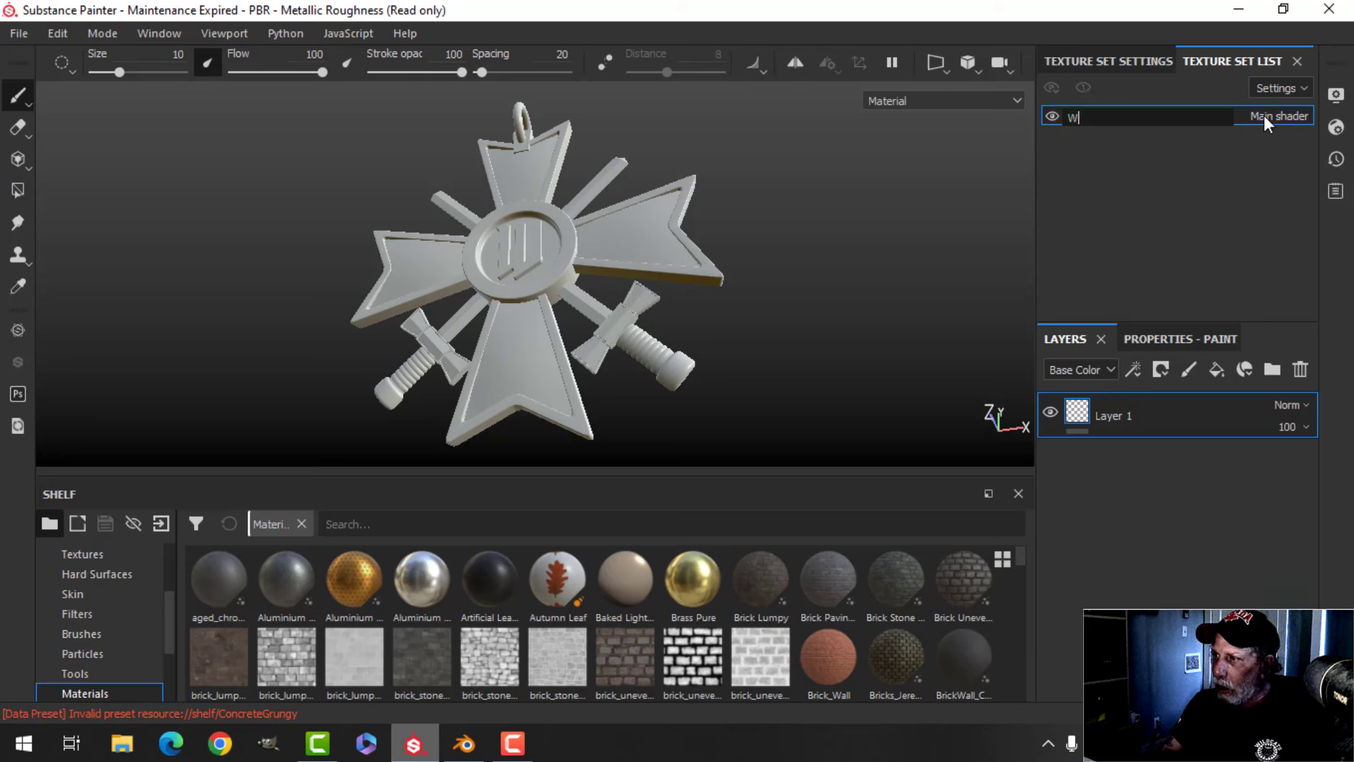
text(arMedal)
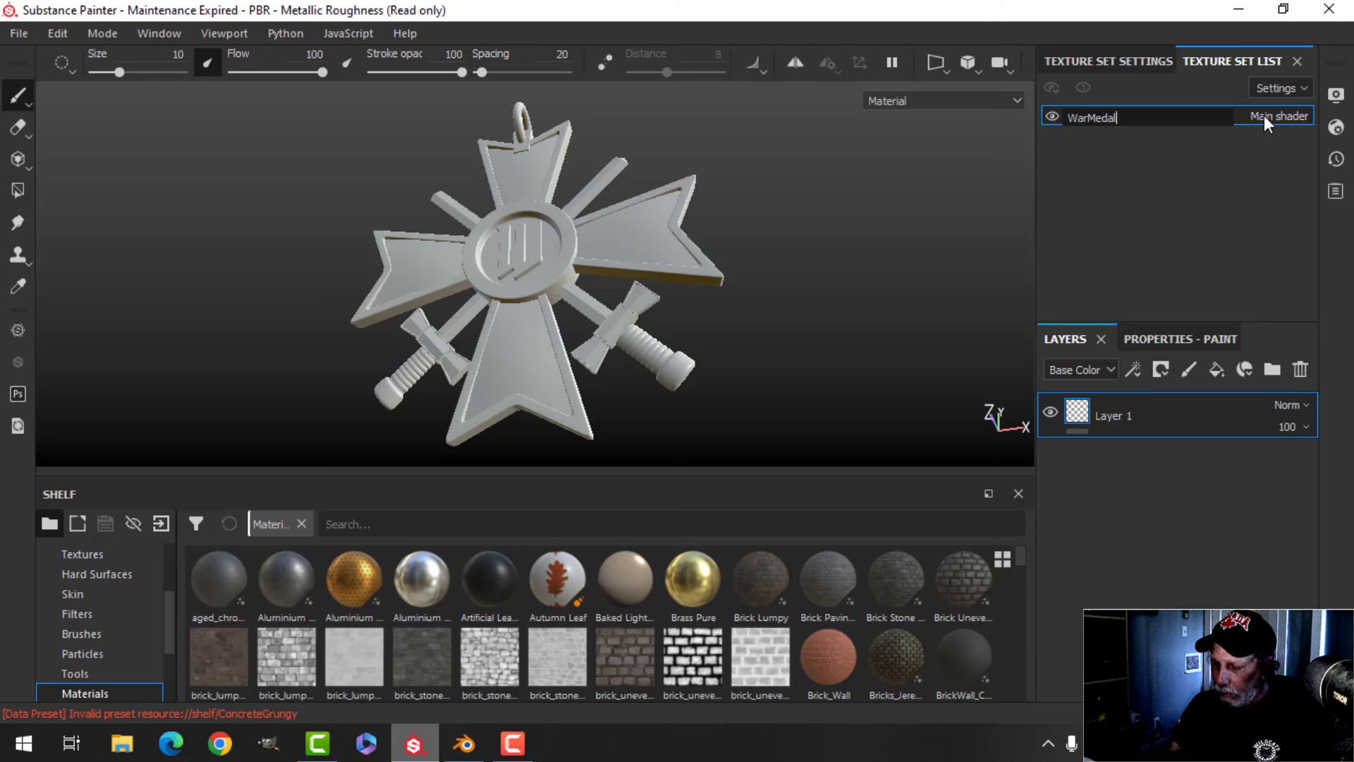
key(Return)
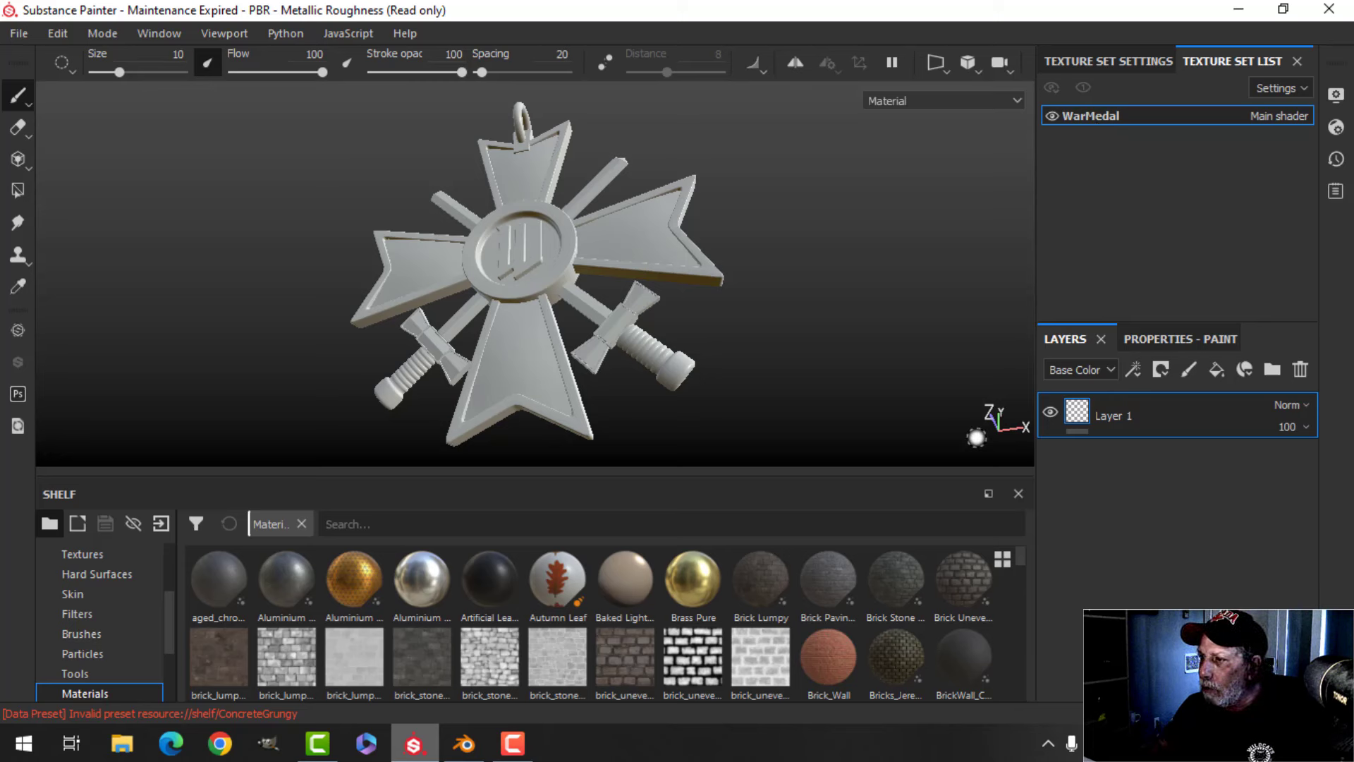
Bake the WarMedal mesh maps at an output size of 2048, excluding the ID and Thickness maps
click(1111, 62)
scroll(1201, 268, down, 5)
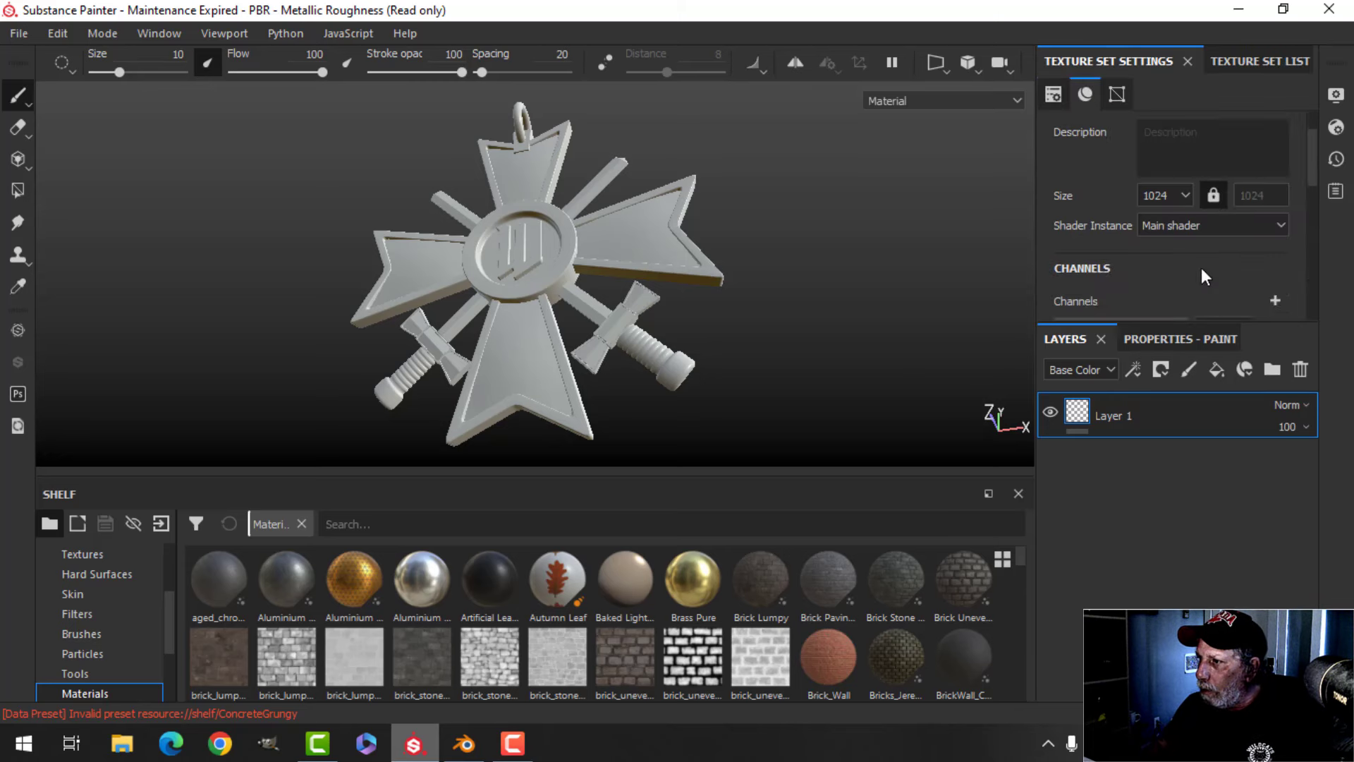
scroll(1195, 252, down, 3)
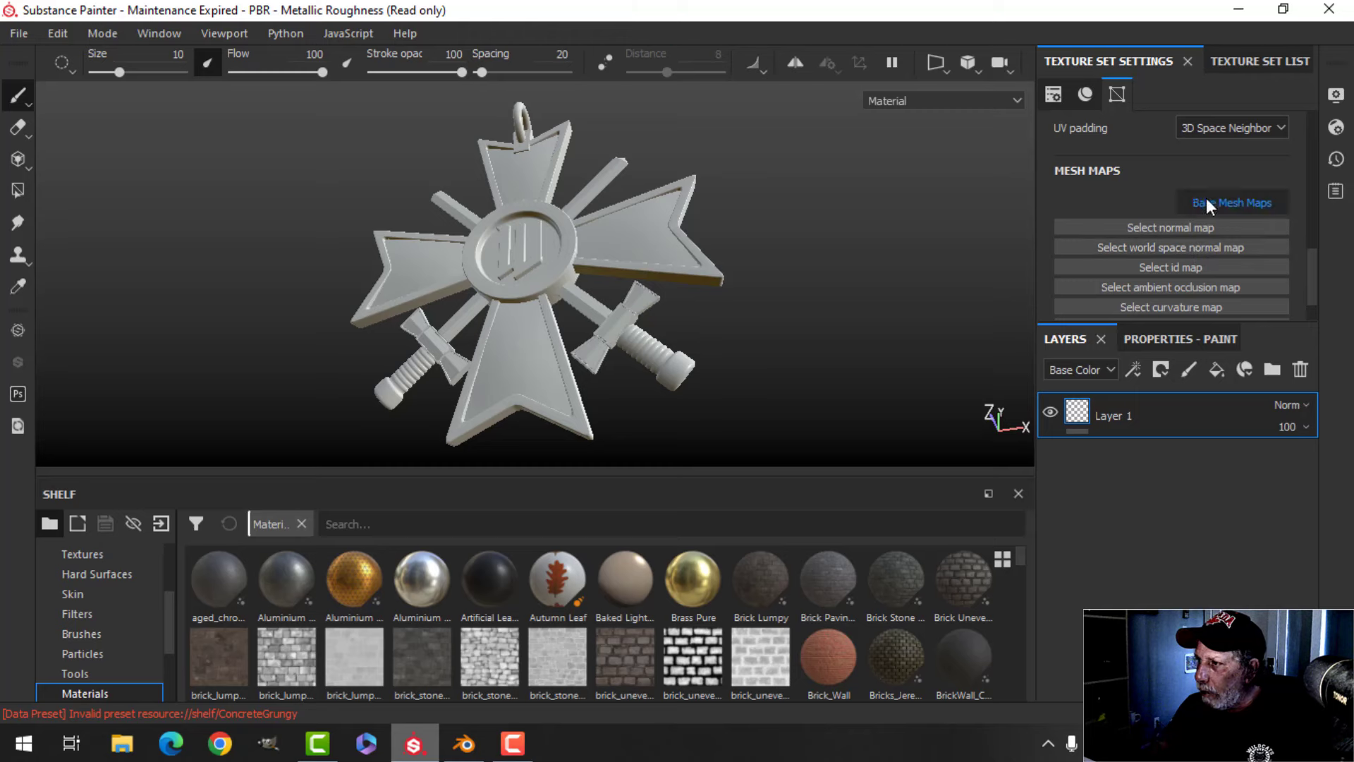
click(1207, 201)
click(686, 94)
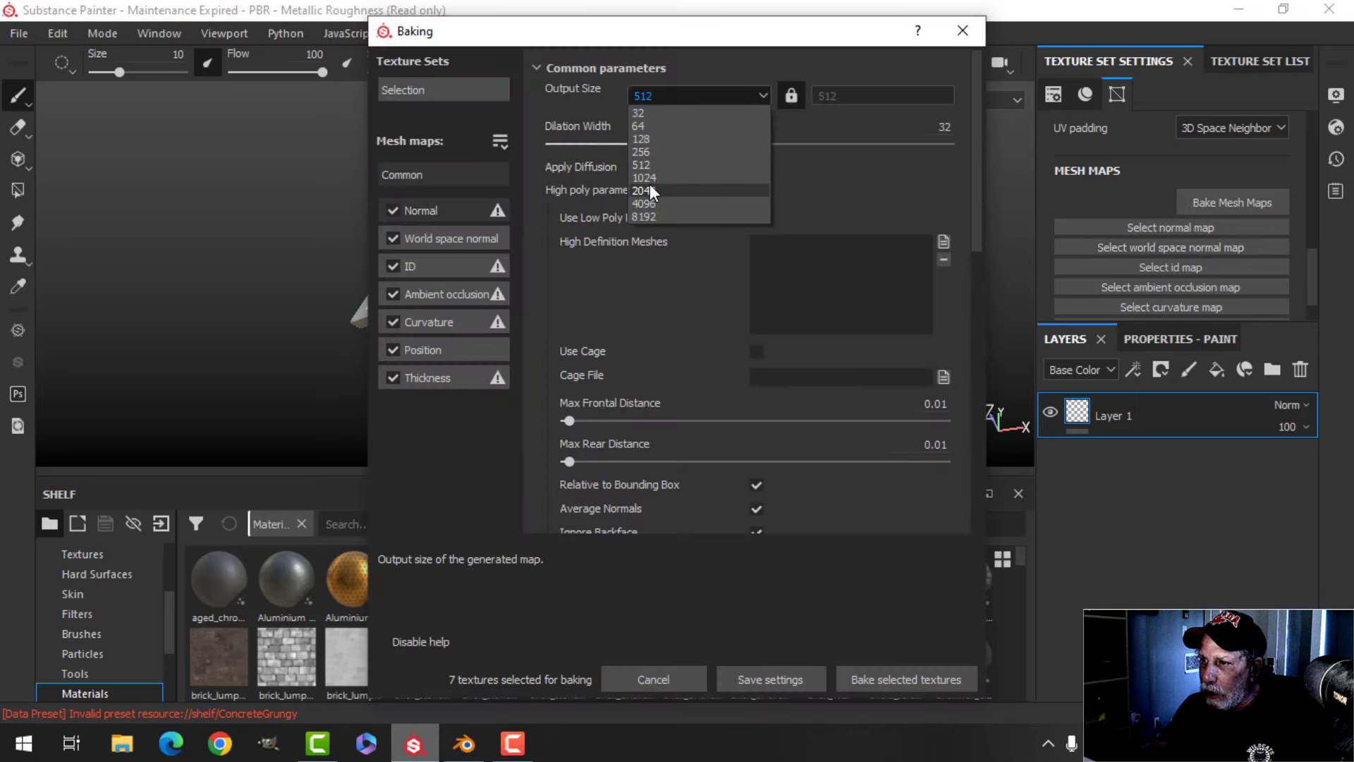
click(643, 190)
click(393, 265)
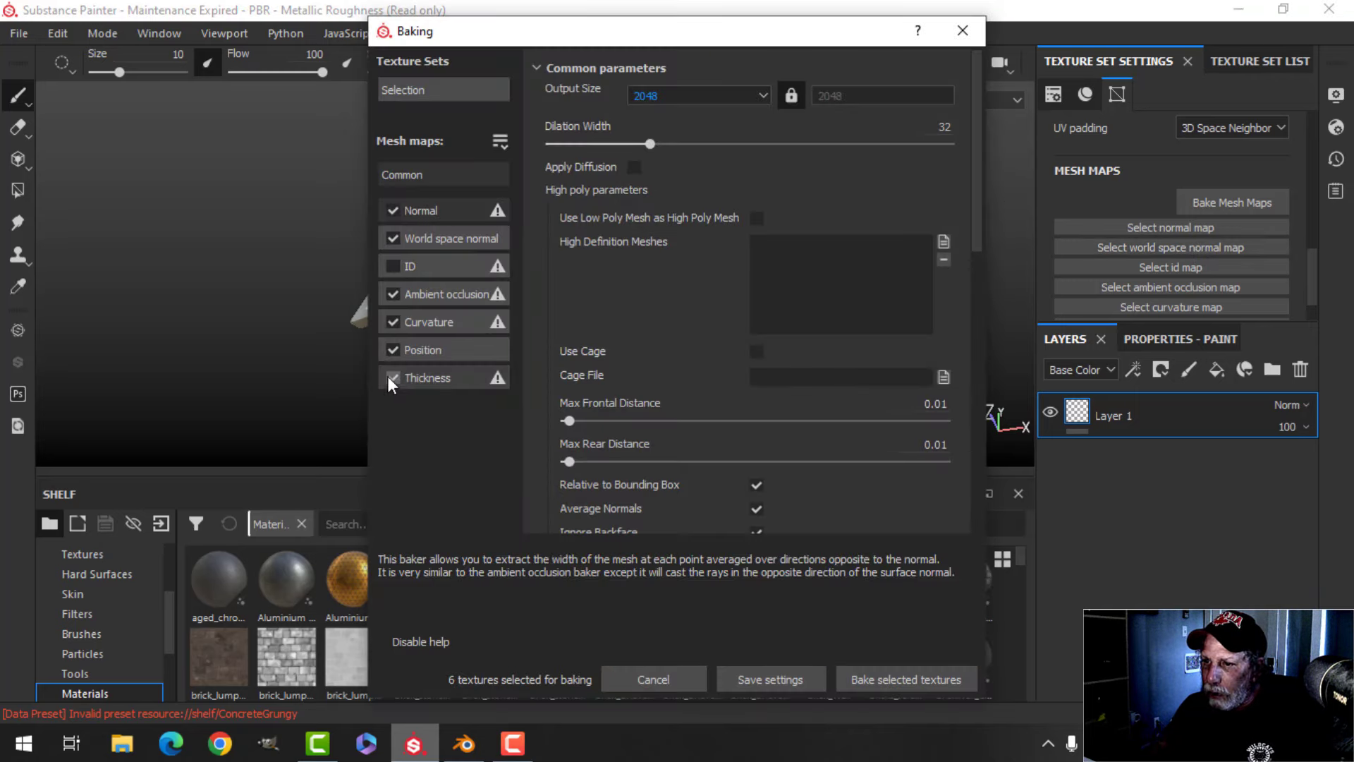
click(392, 378)
click(874, 678)
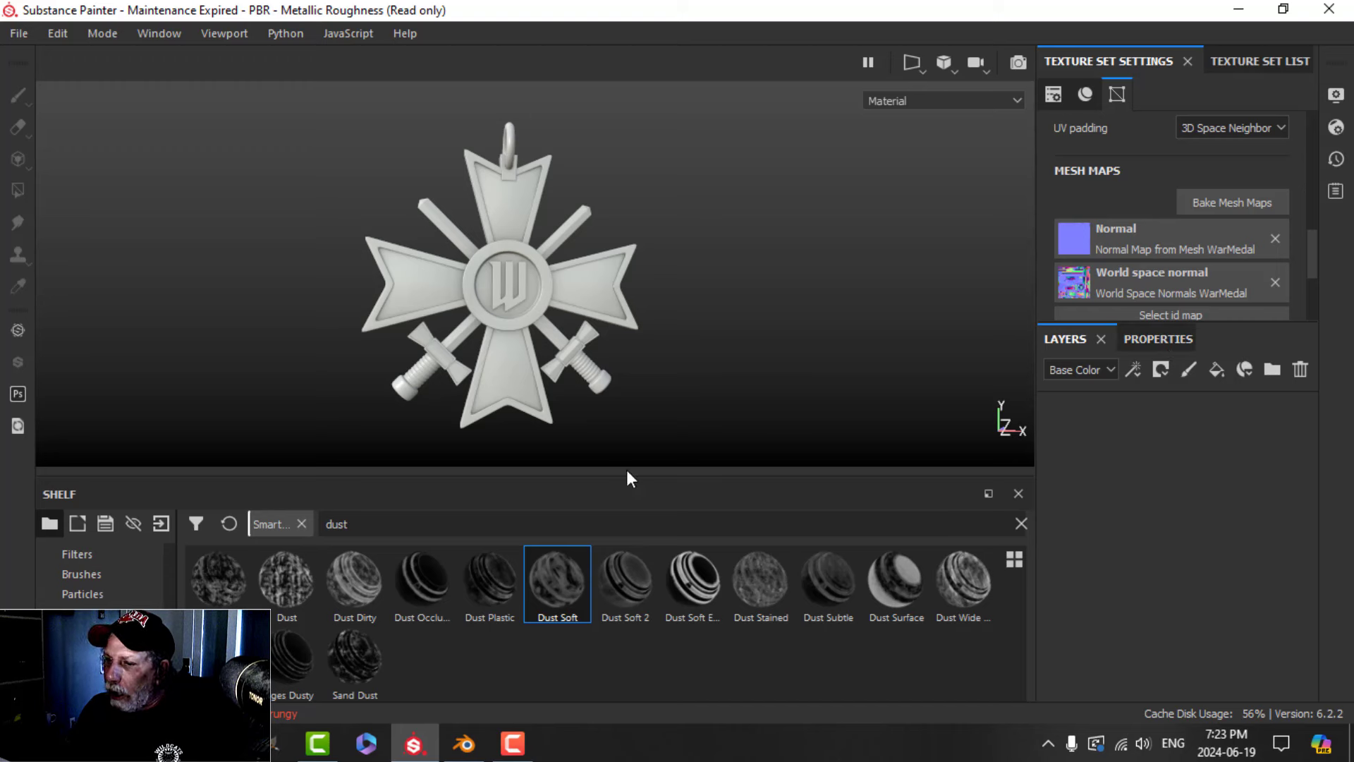
Apply the Bronze Armor smart material to the medal as a layer and inspect its surface up close
click(97, 654)
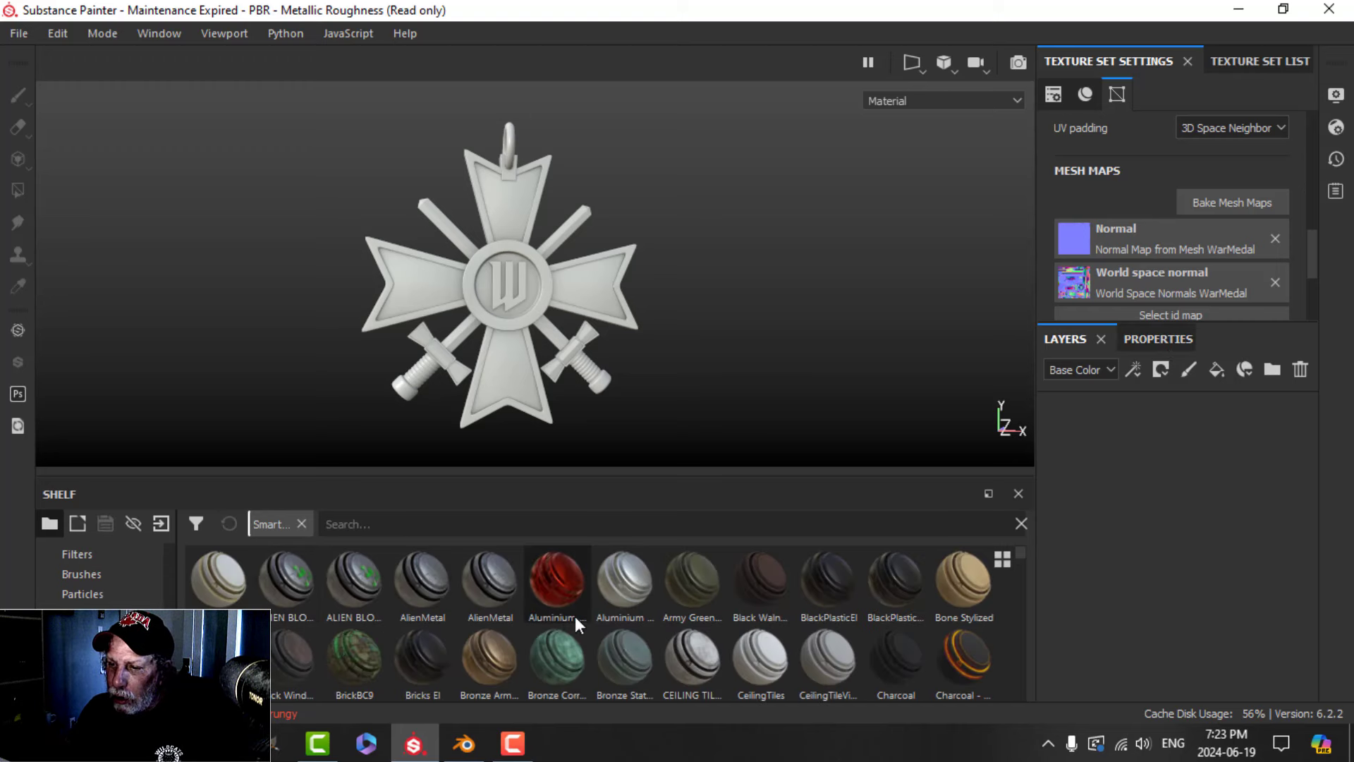
mouse_move(488, 671)
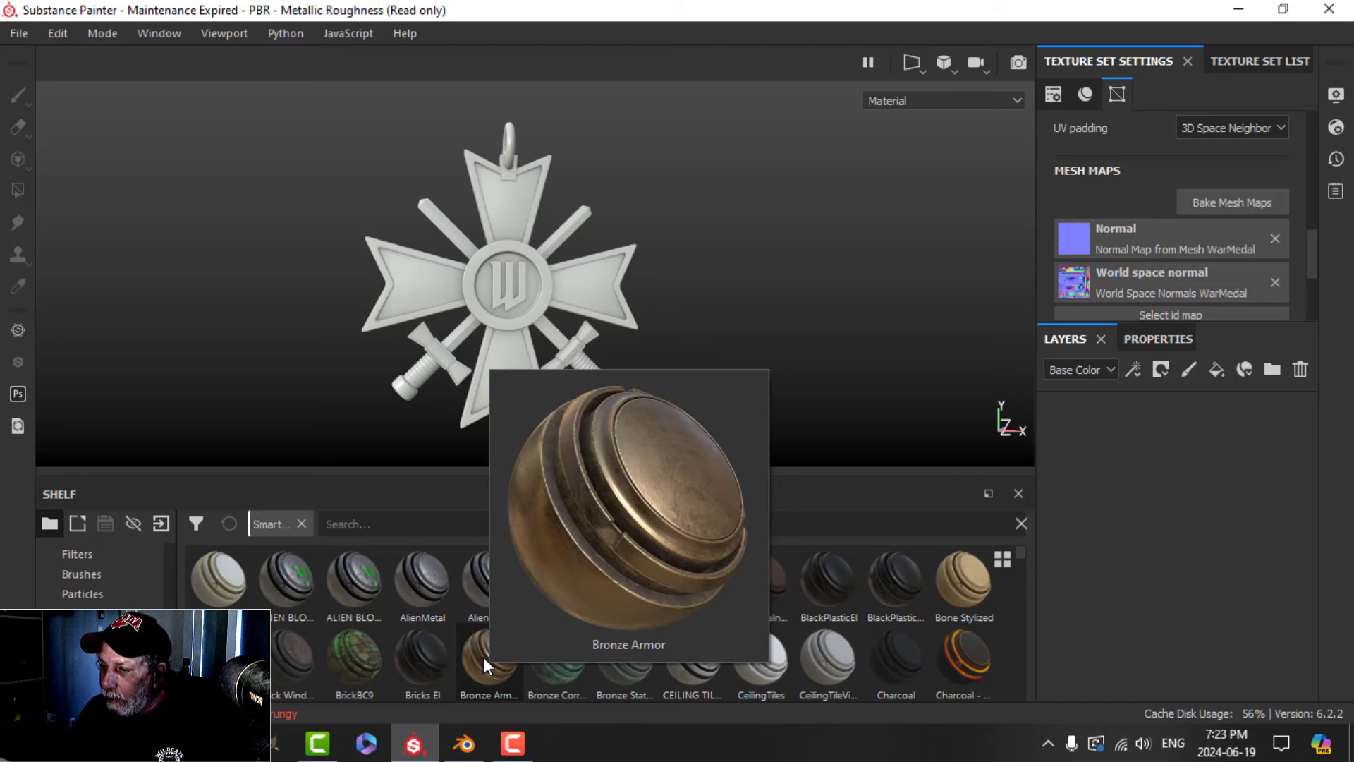
drag(484, 658, 1102, 470)
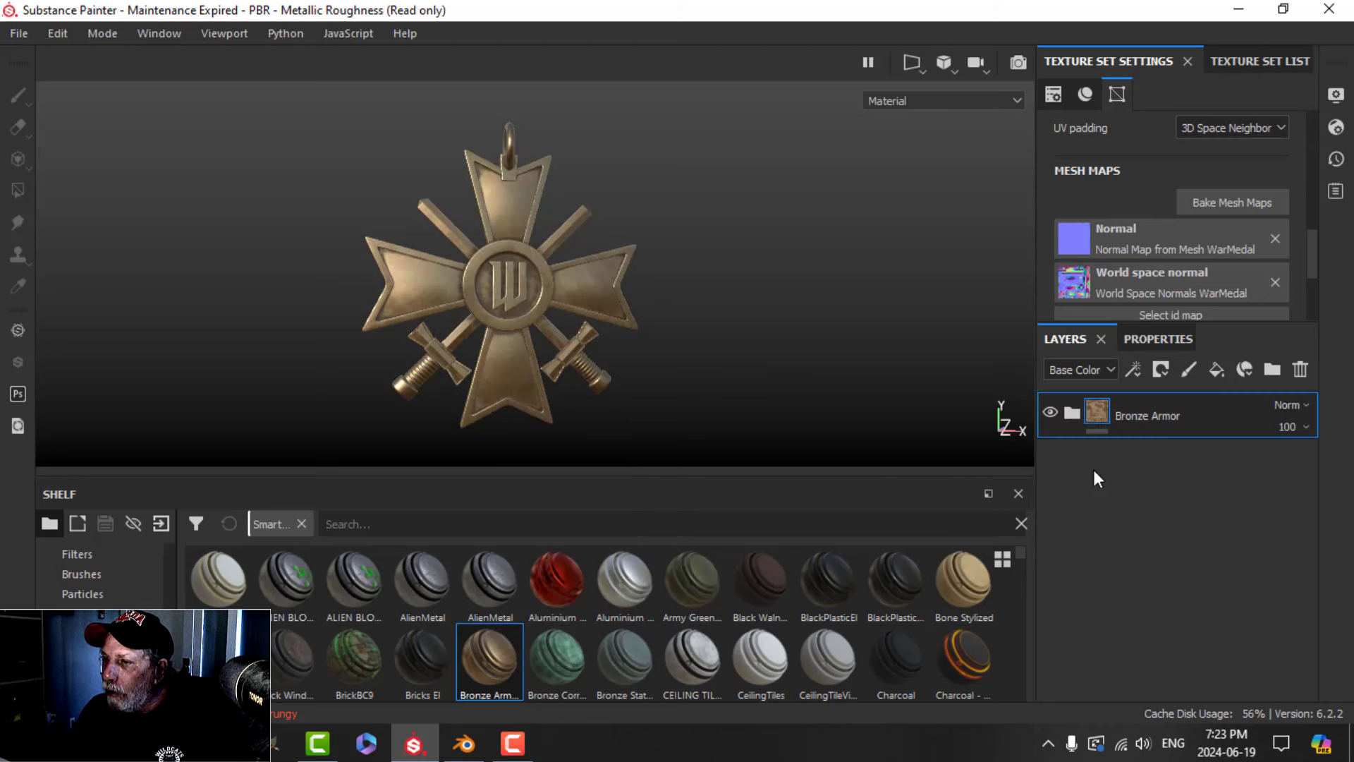
scroll(596, 346, up, 5)
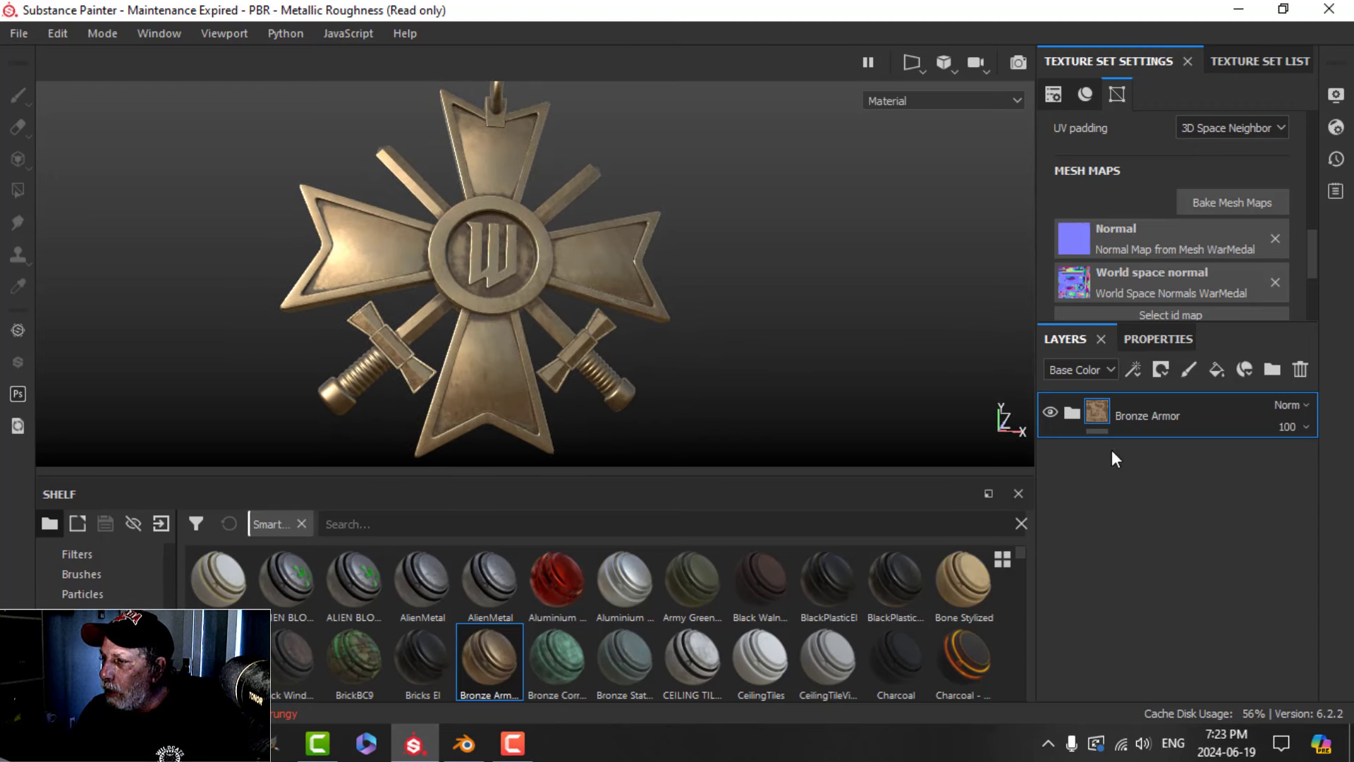
alt+drag(682, 382, 654, 362)
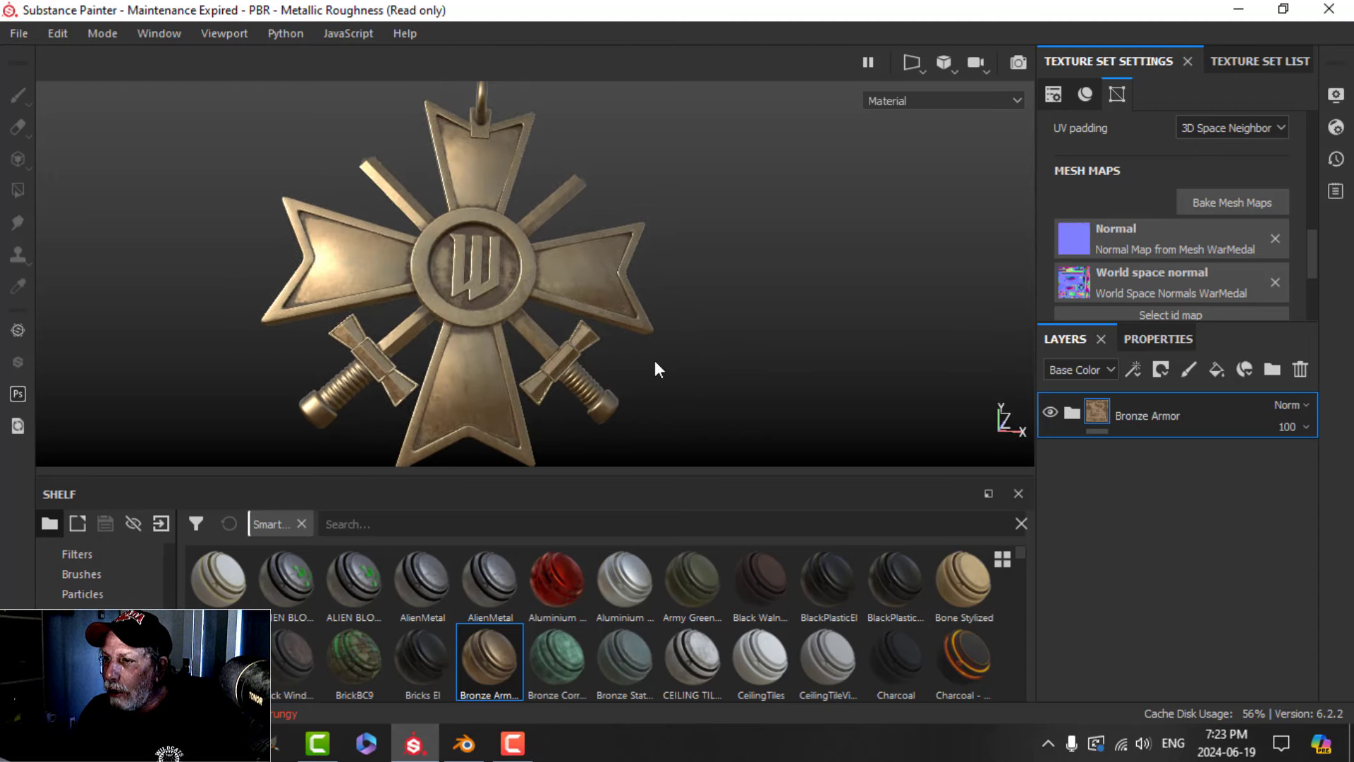
Add a fill layer limited to the color and roughness channels, with roughness 1 and a very dark gray base color
click(1217, 370)
click(1194, 339)
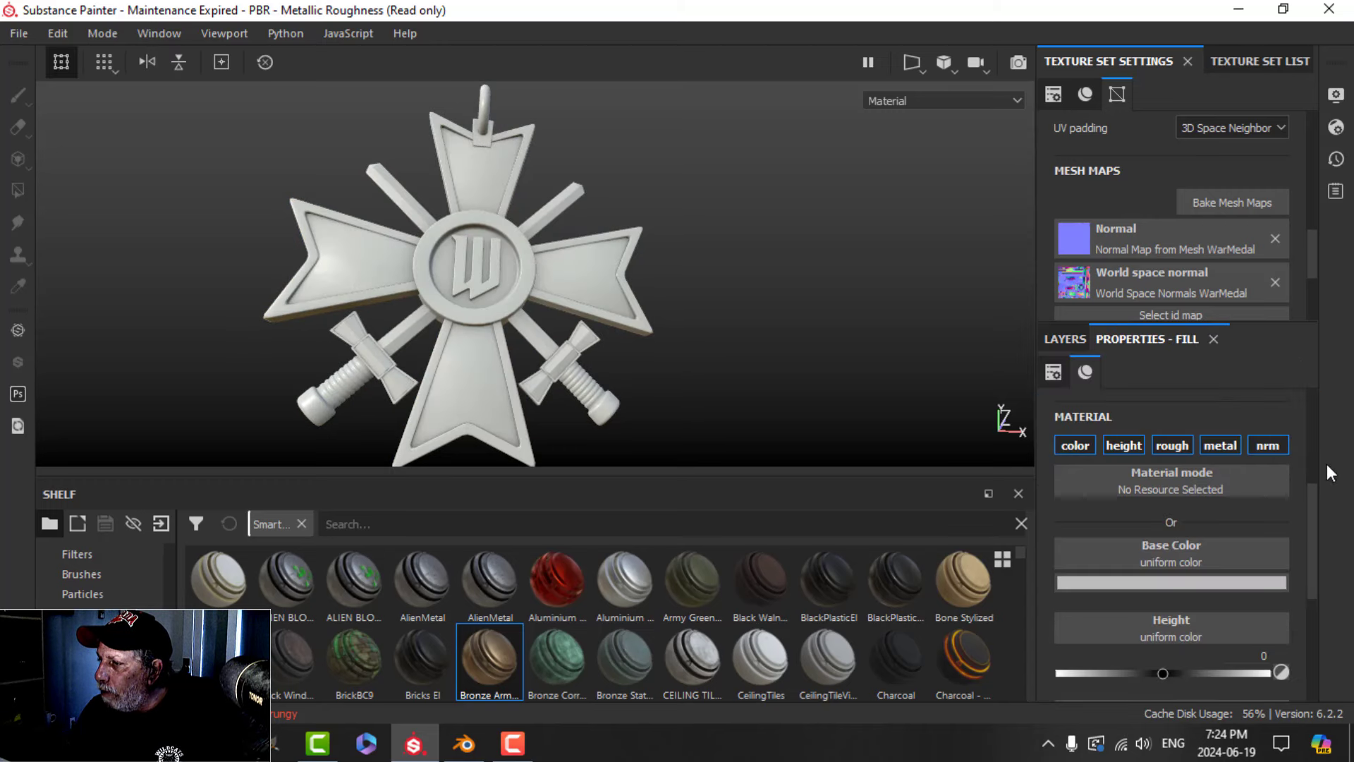
alt+click(1082, 443)
click(1170, 443)
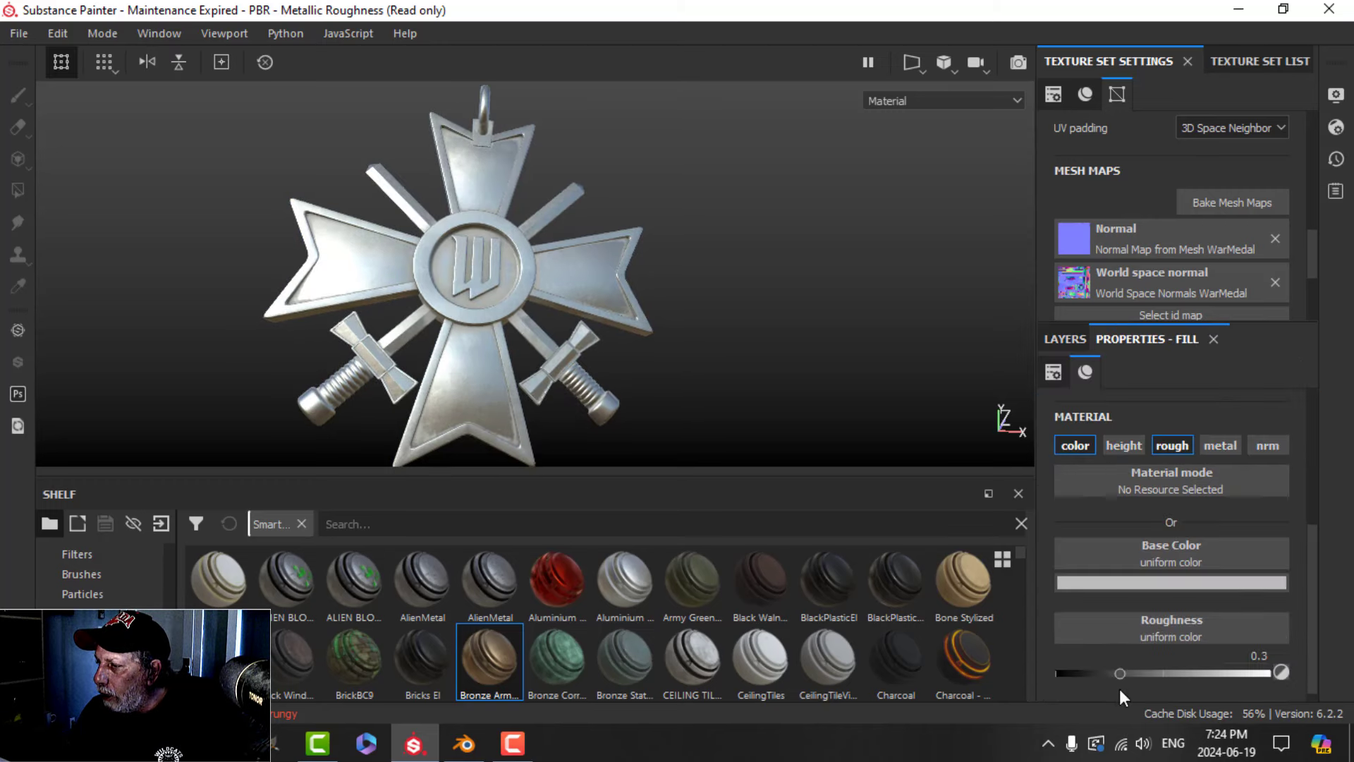
drag(1120, 675, 1269, 673)
click(1153, 579)
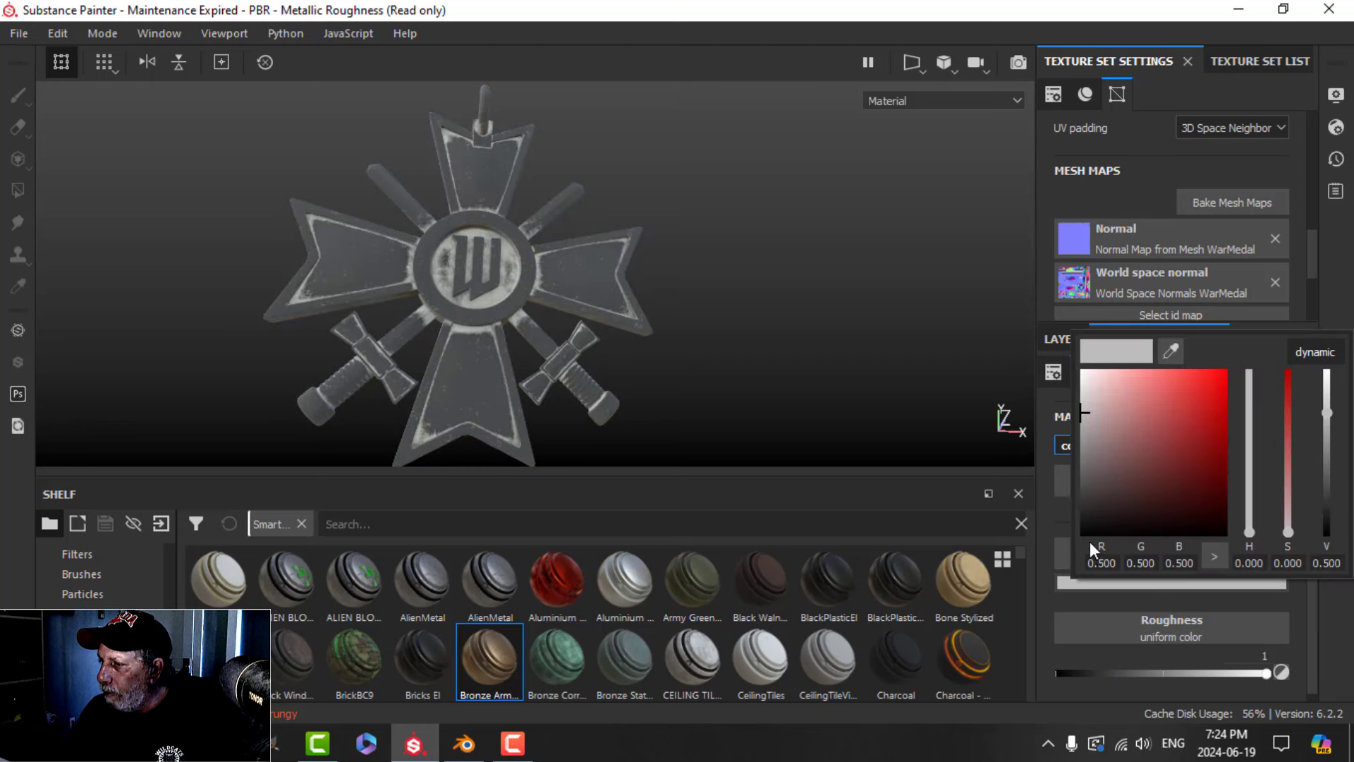
click(1086, 510)
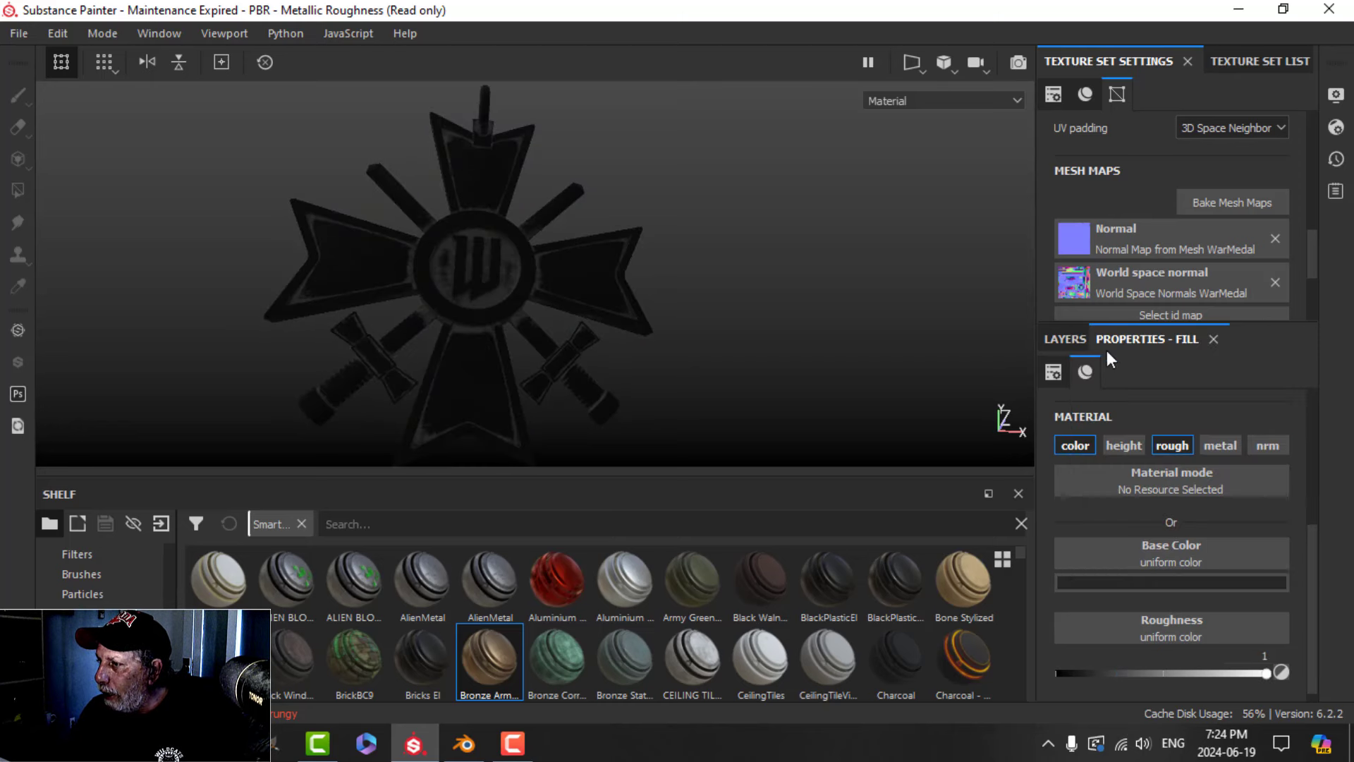
Give the dark fill layer a black mask driven by a Dirt generator
click(1076, 340)
click(1162, 370)
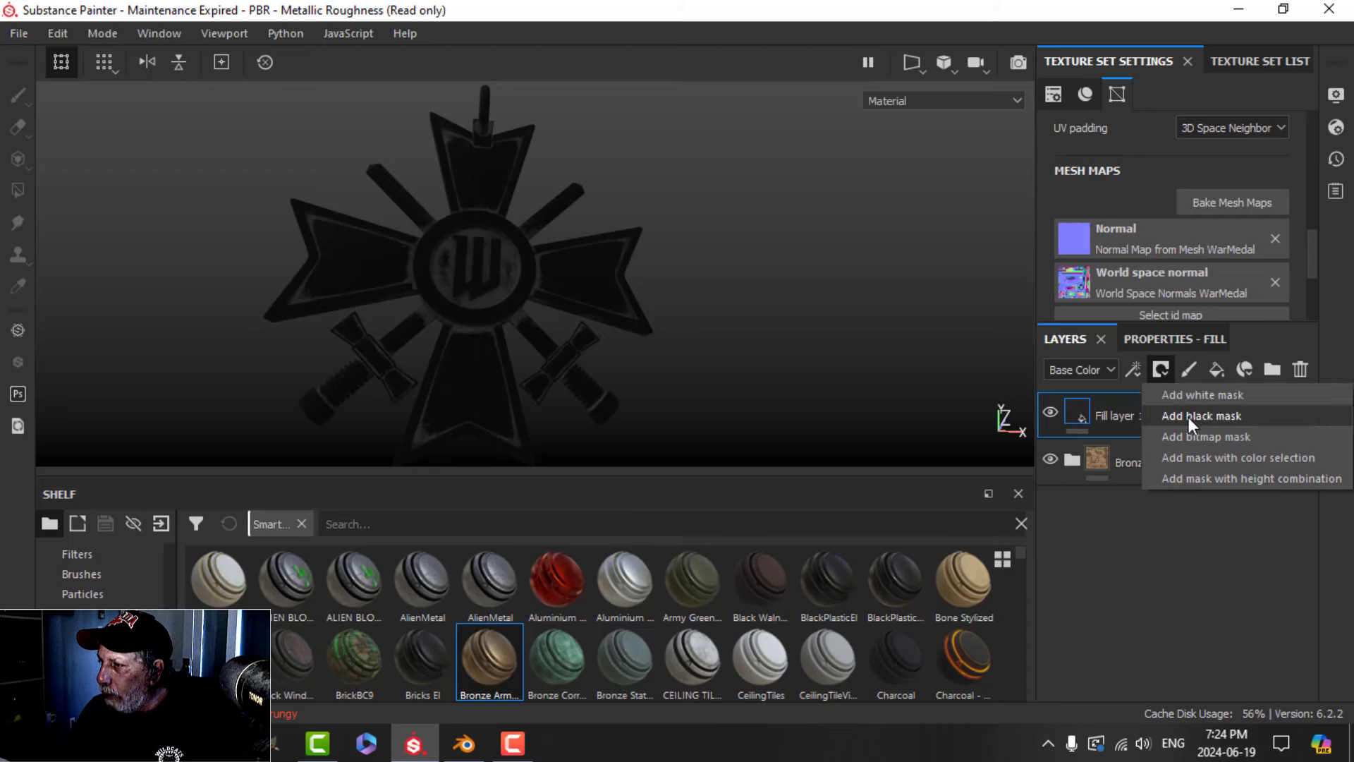
click(1190, 417)
click(1134, 371)
click(1158, 393)
click(1165, 351)
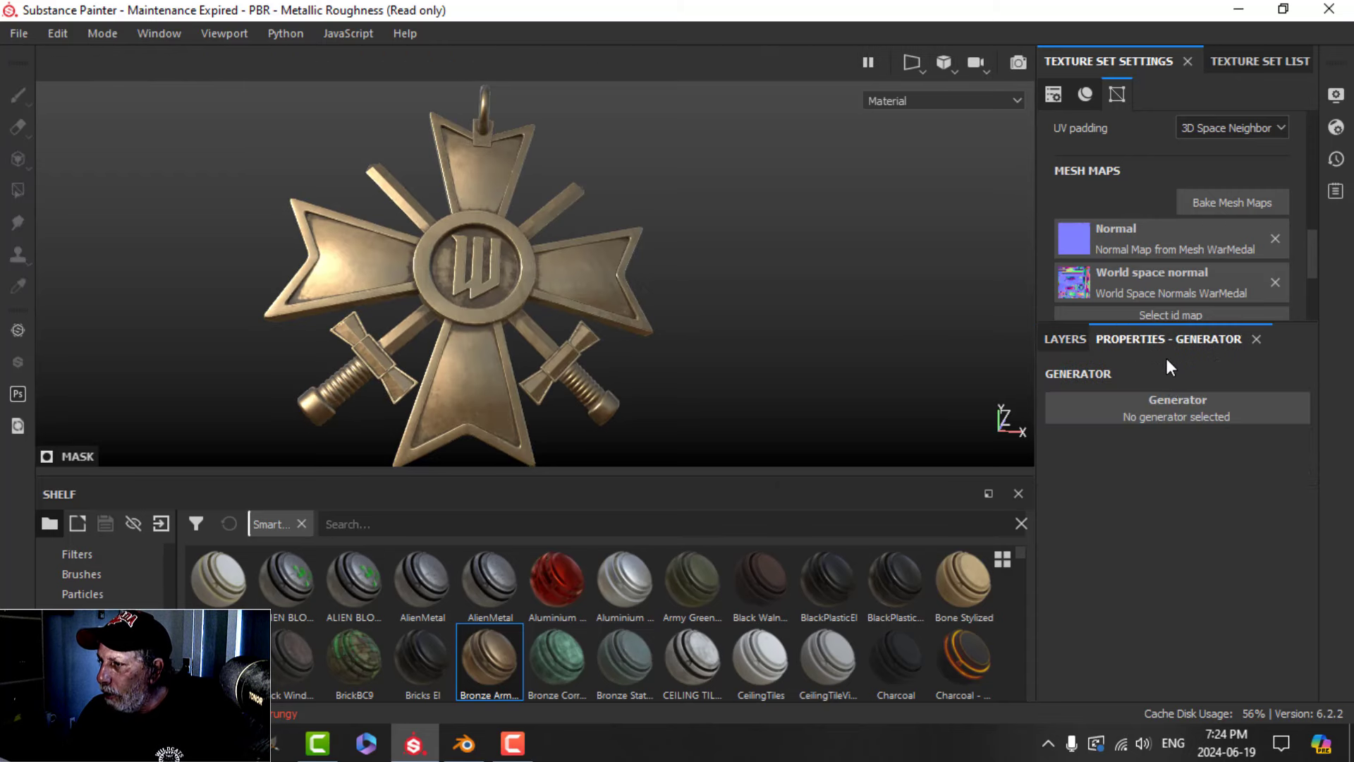
click(1169, 400)
click(1090, 506)
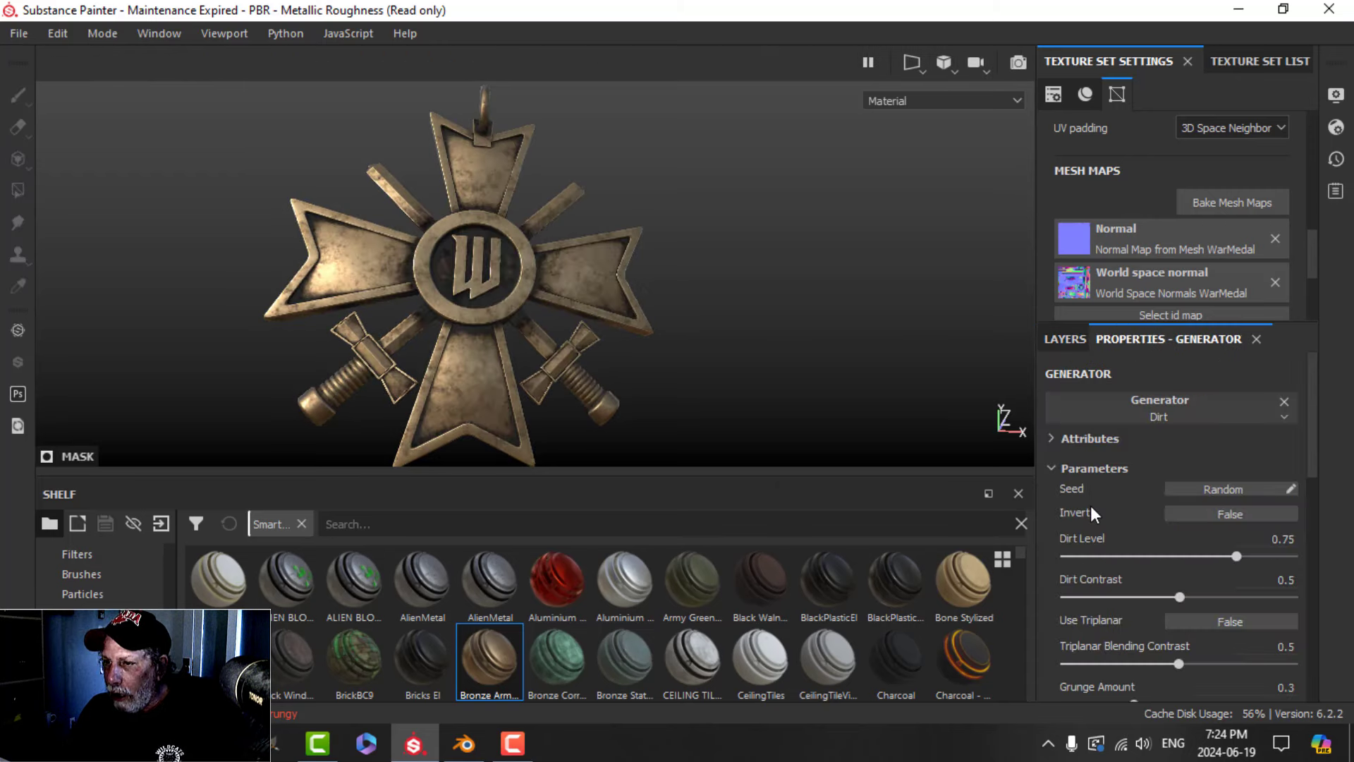
Set the generator's Dirt Level to 0.65 and check the grime across the medal
click(1277, 539)
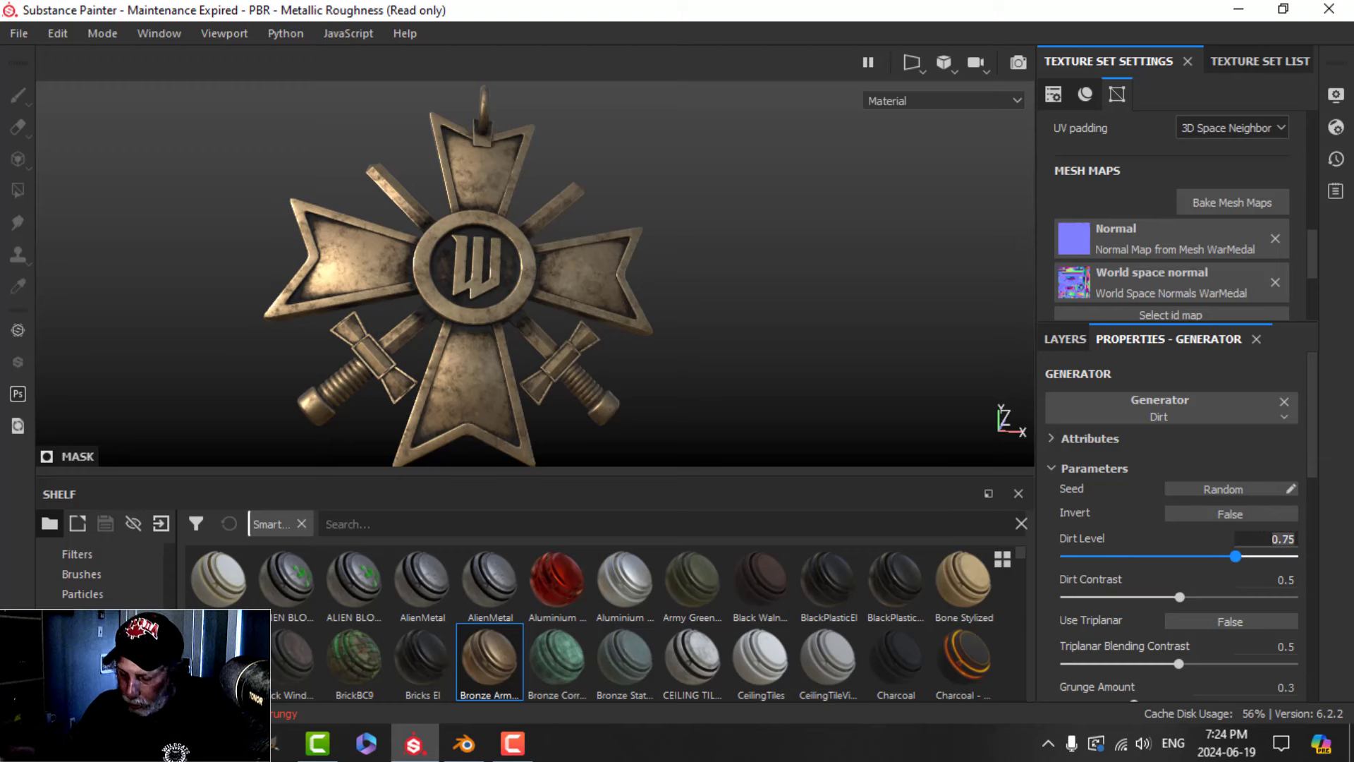
key(BackSpace)
key(BackSpace)
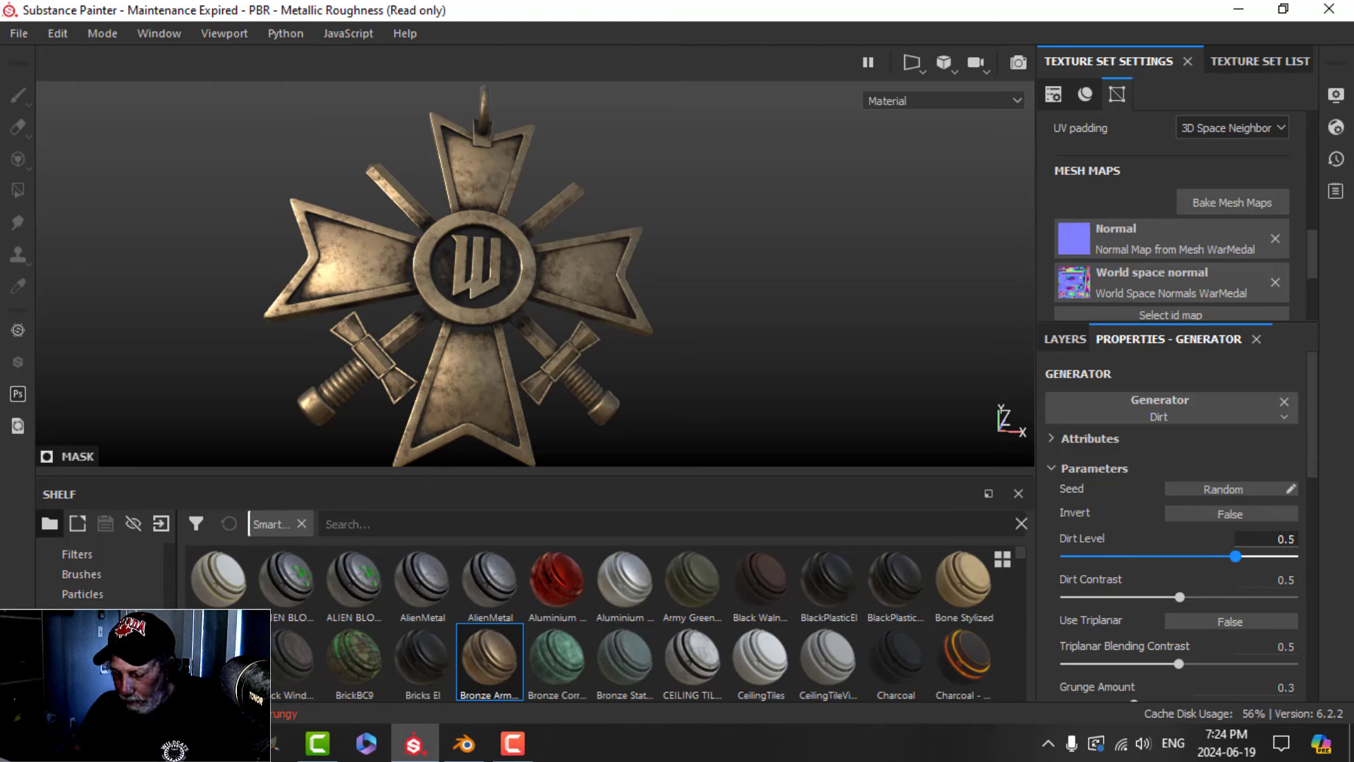
key(Return)
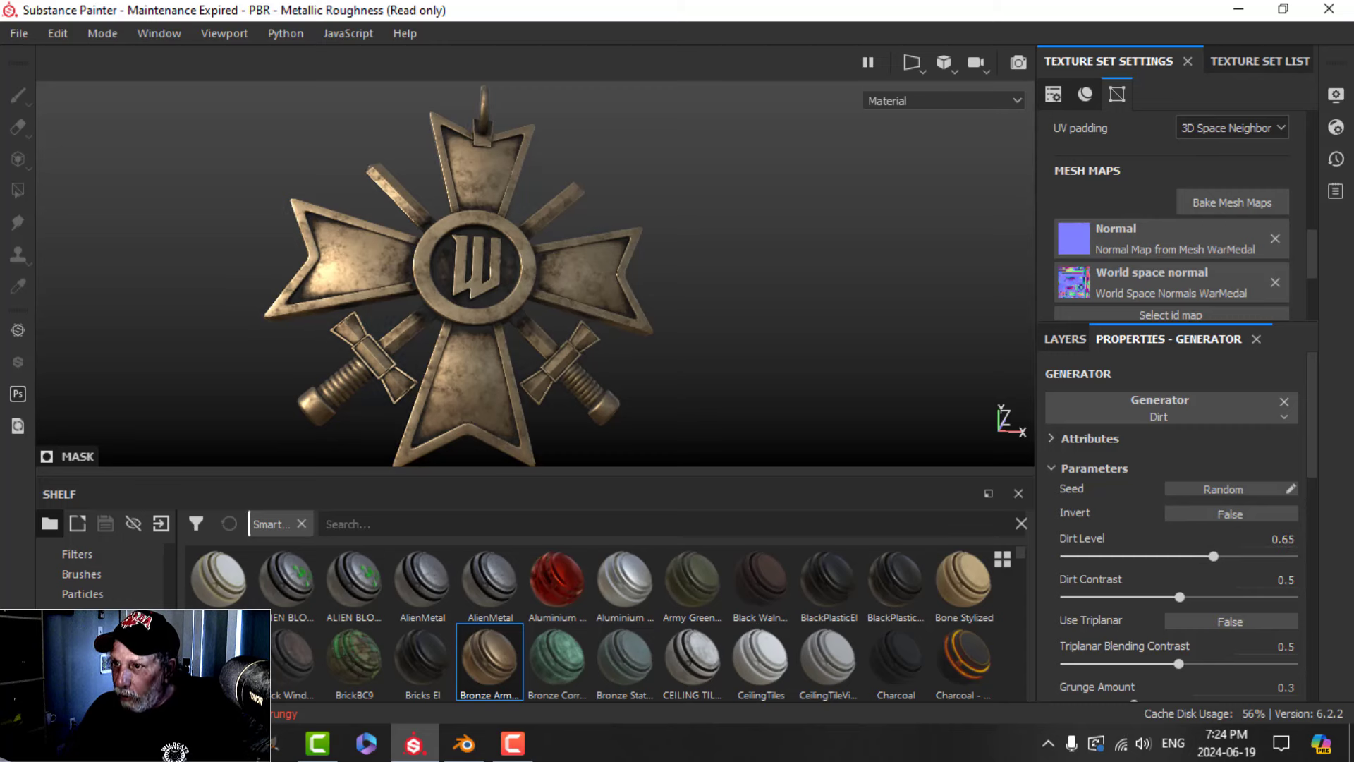
mouse_move(570, 312)
alt+mouse_down()
mouse_move(579, 337)
mouse_move(584, 315)
alt+mouse_up()
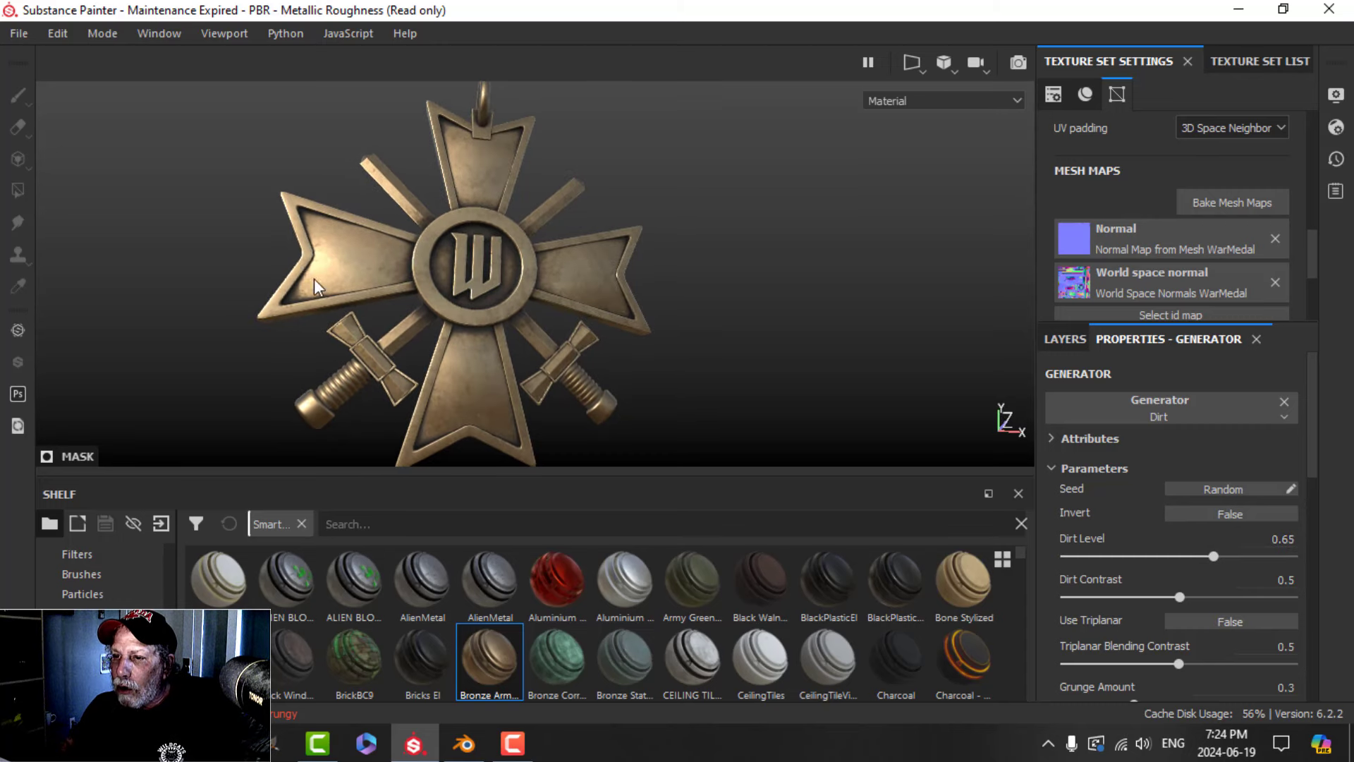
scroll(666, 325, down, 3)
alt+drag(666, 324, 656, 311)
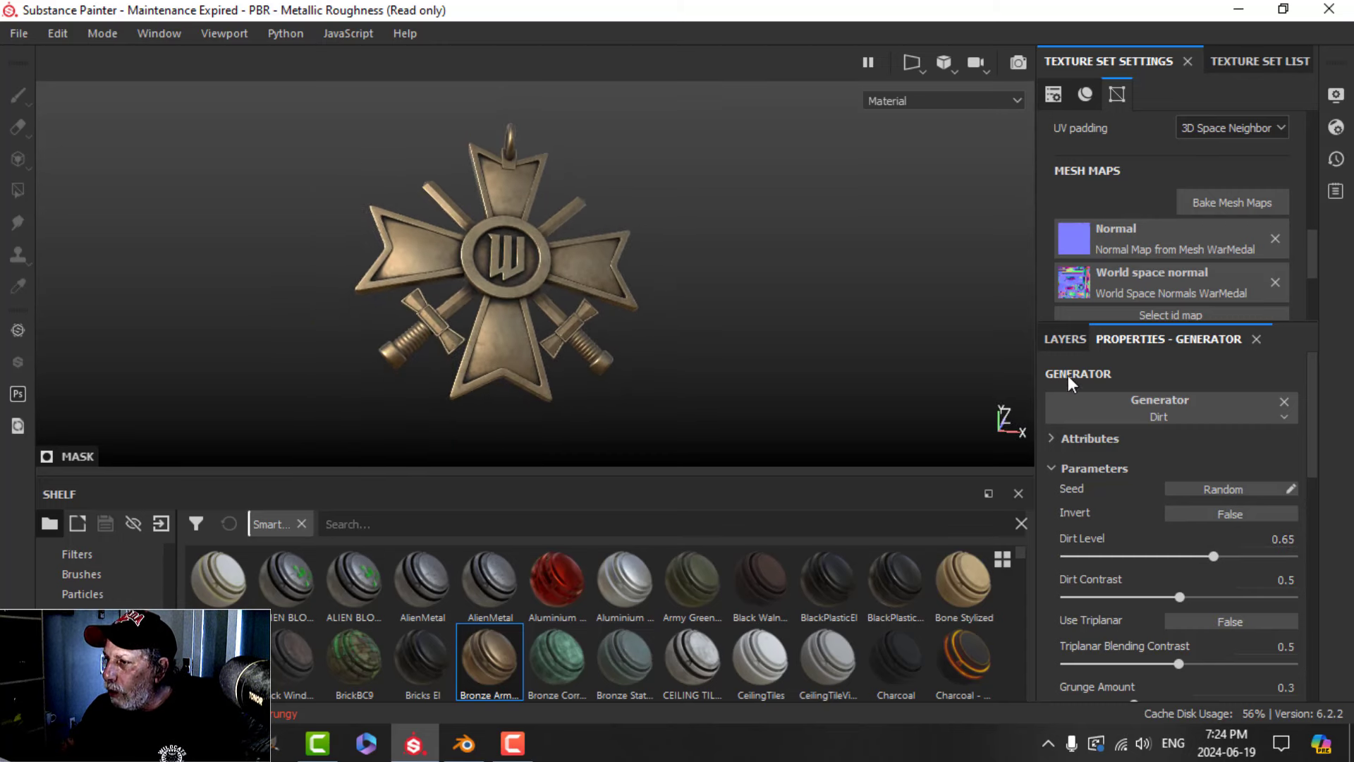
Rename the masked dark fill layer as Dirt
click(1076, 335)
click(1174, 410)
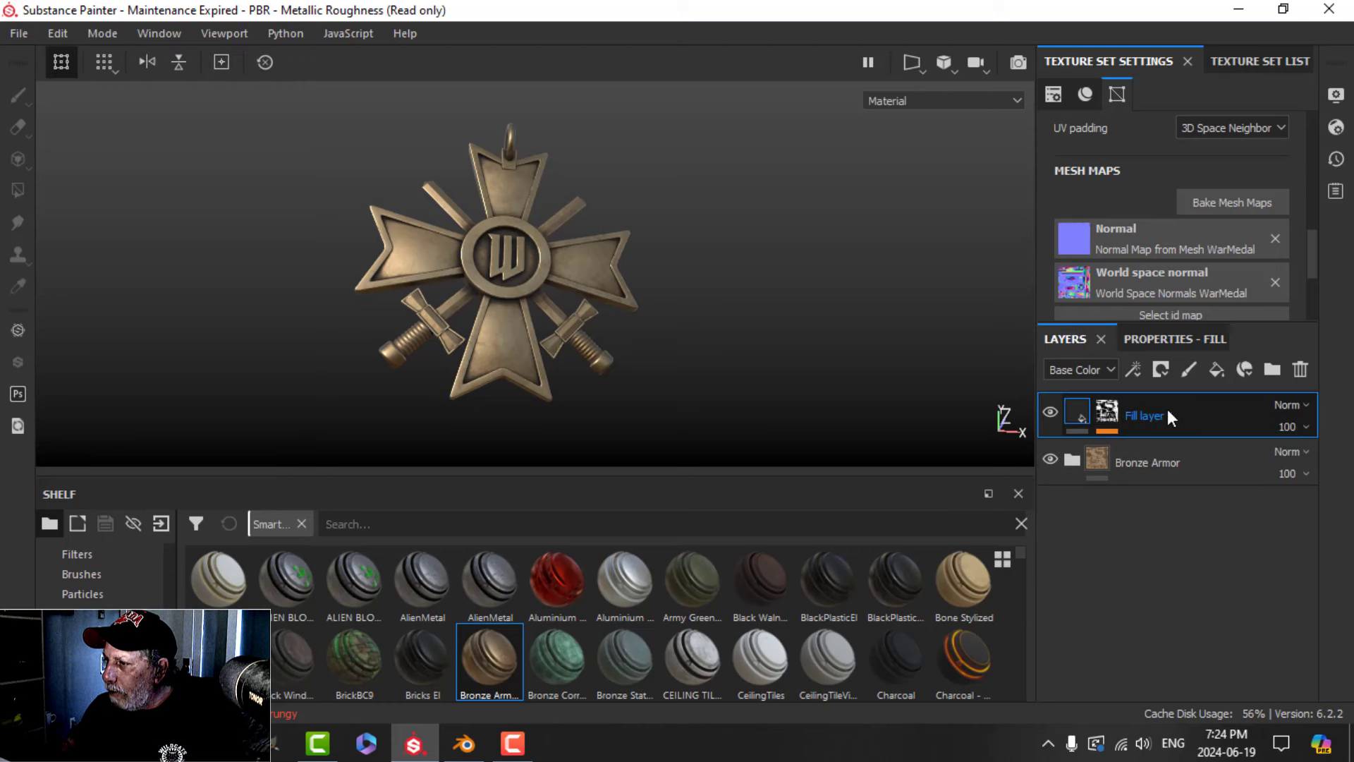
double_click(1168, 416)
text(Dir)
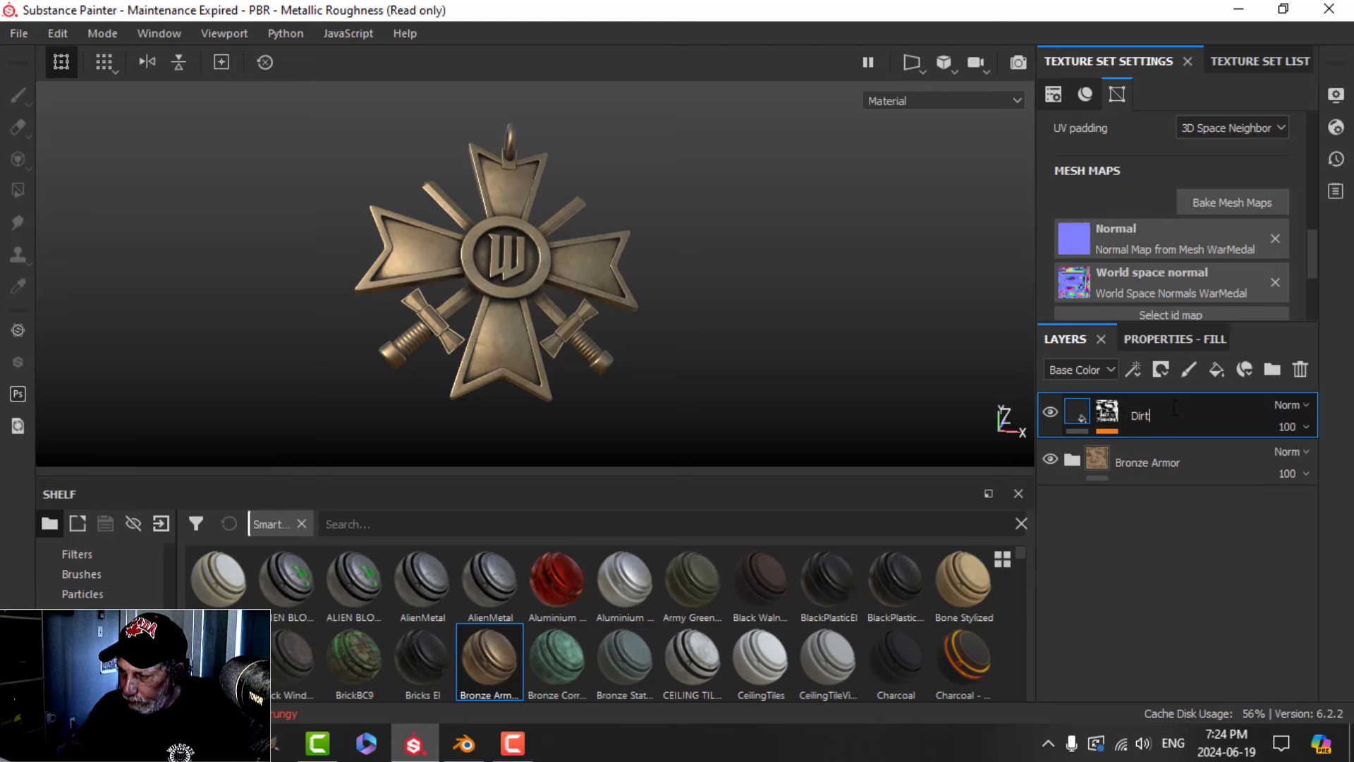
text(t)
key(Return)
scroll(550, 237, up, 2)
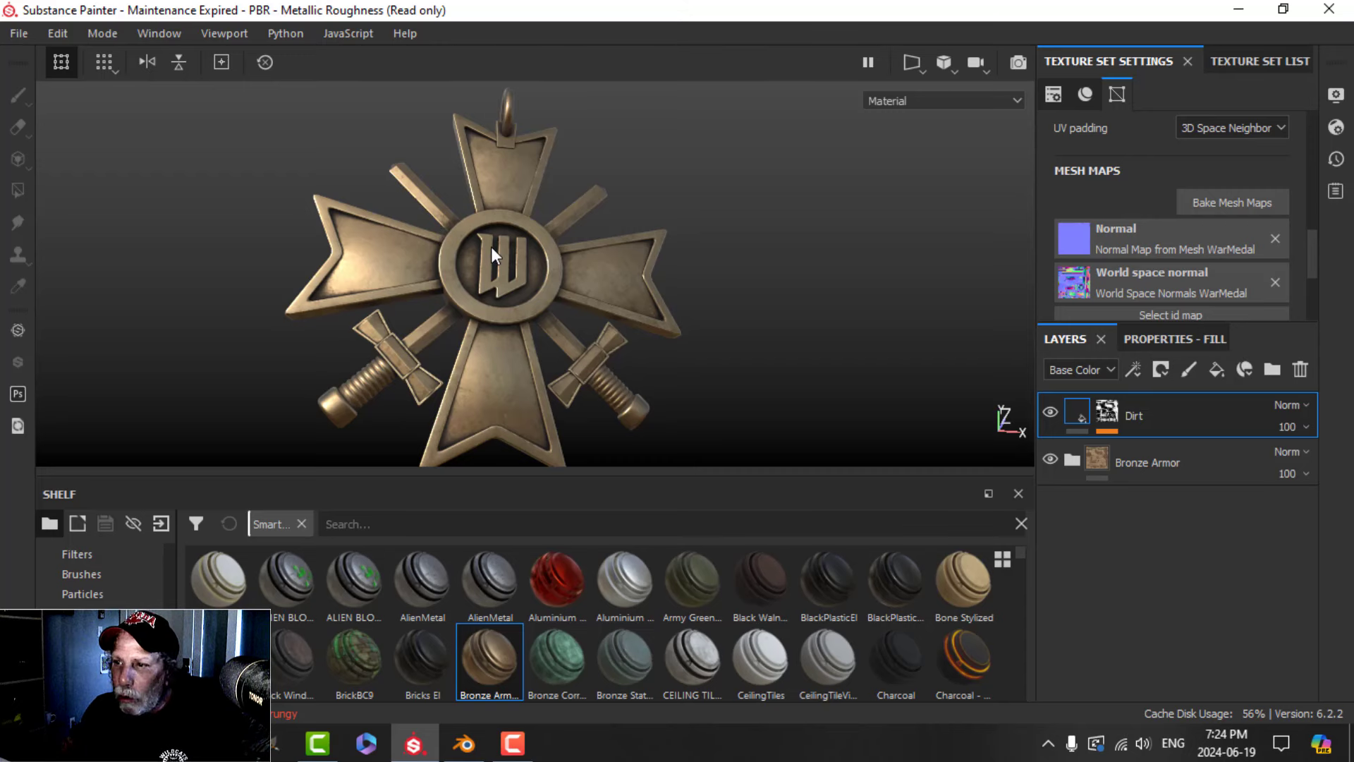
alt+middle_drag(491, 247, 477, 237)
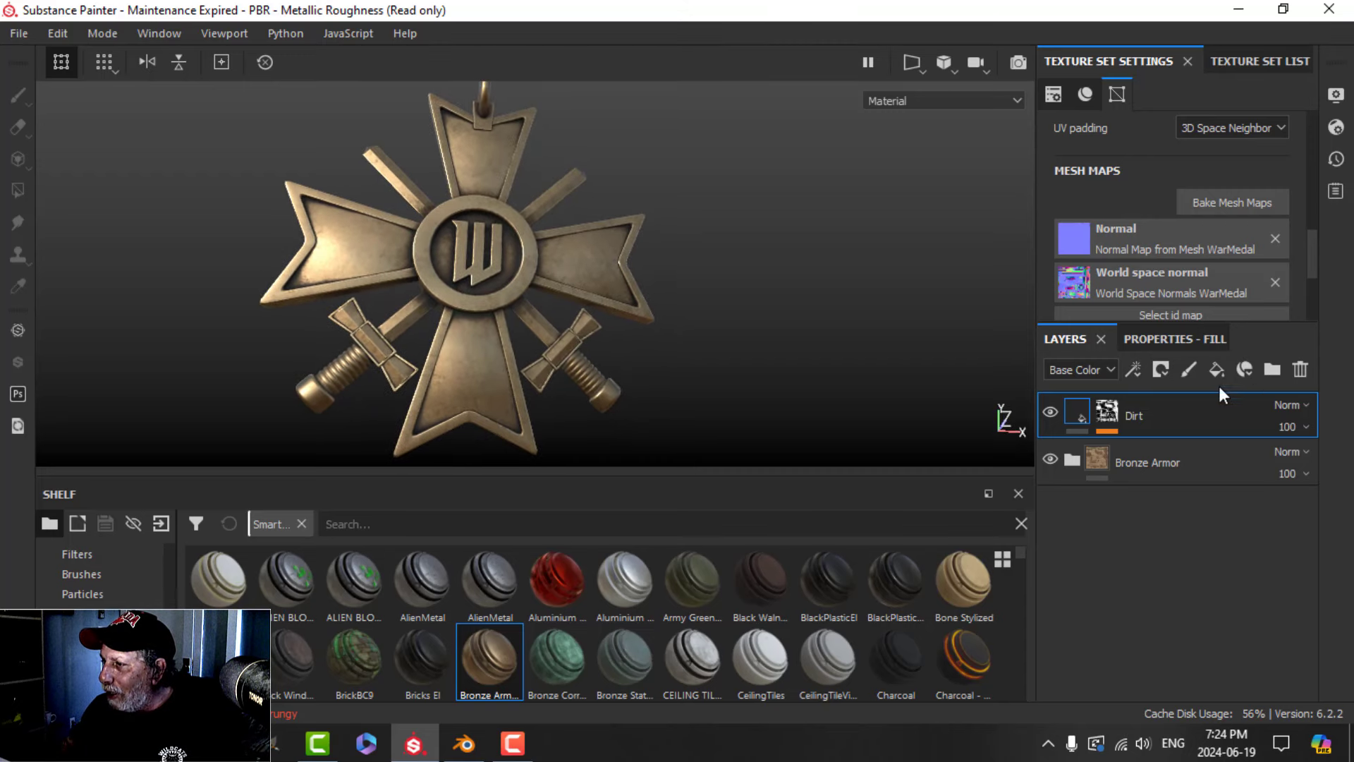
Create a layer folder named Wings above the Dirt layer
click(1282, 371)
double_click(1139, 422)
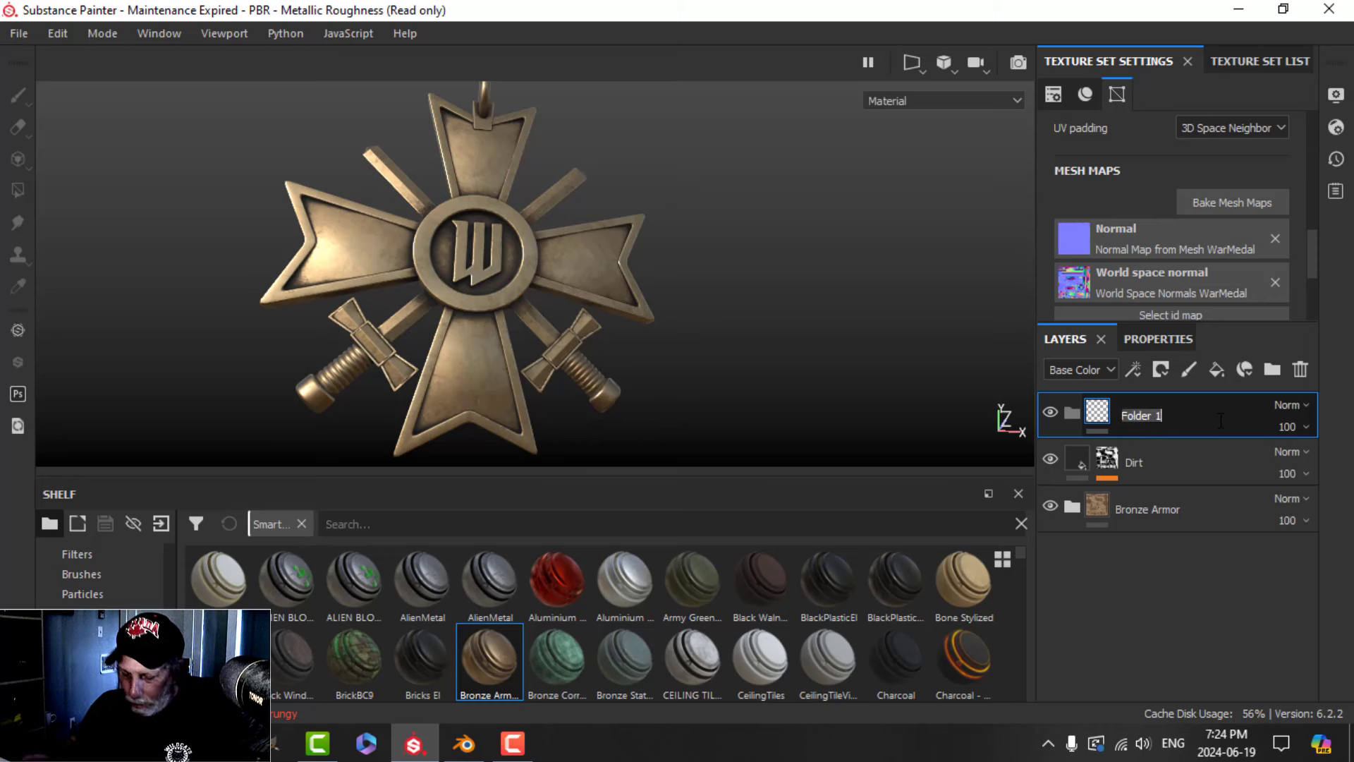
text(Wings)
key(Return)
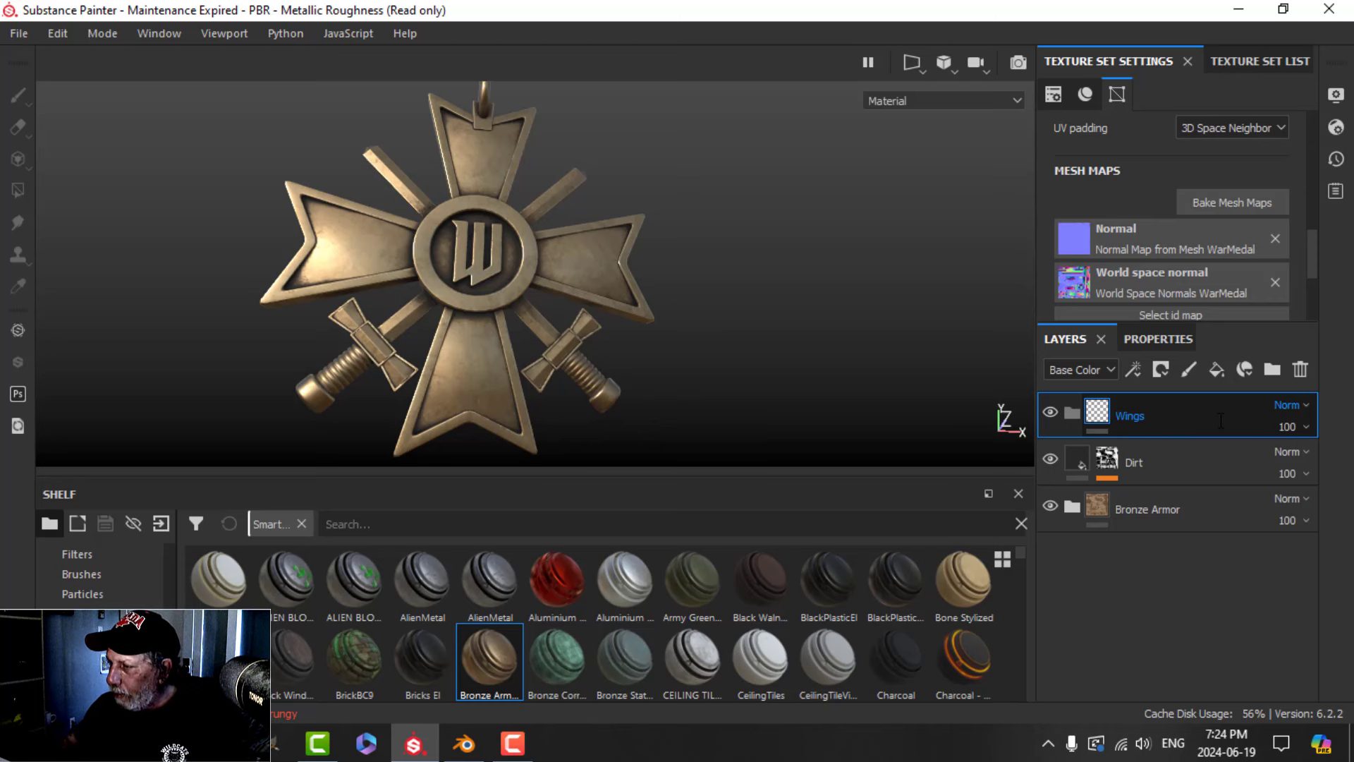
Add a fill layer inside the Wings folder and apply a black mask to the folder
click(1217, 369)
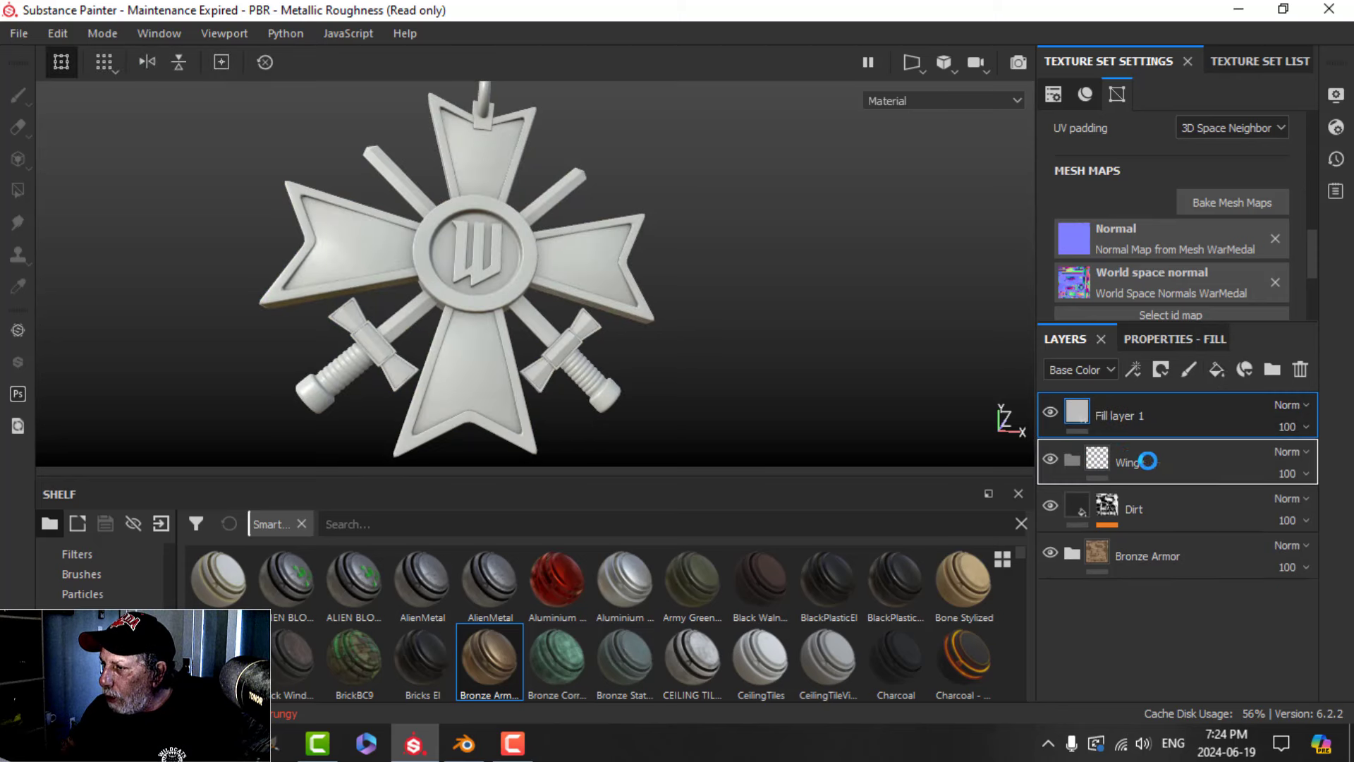
drag(1149, 461, 1171, 467)
click(1129, 415)
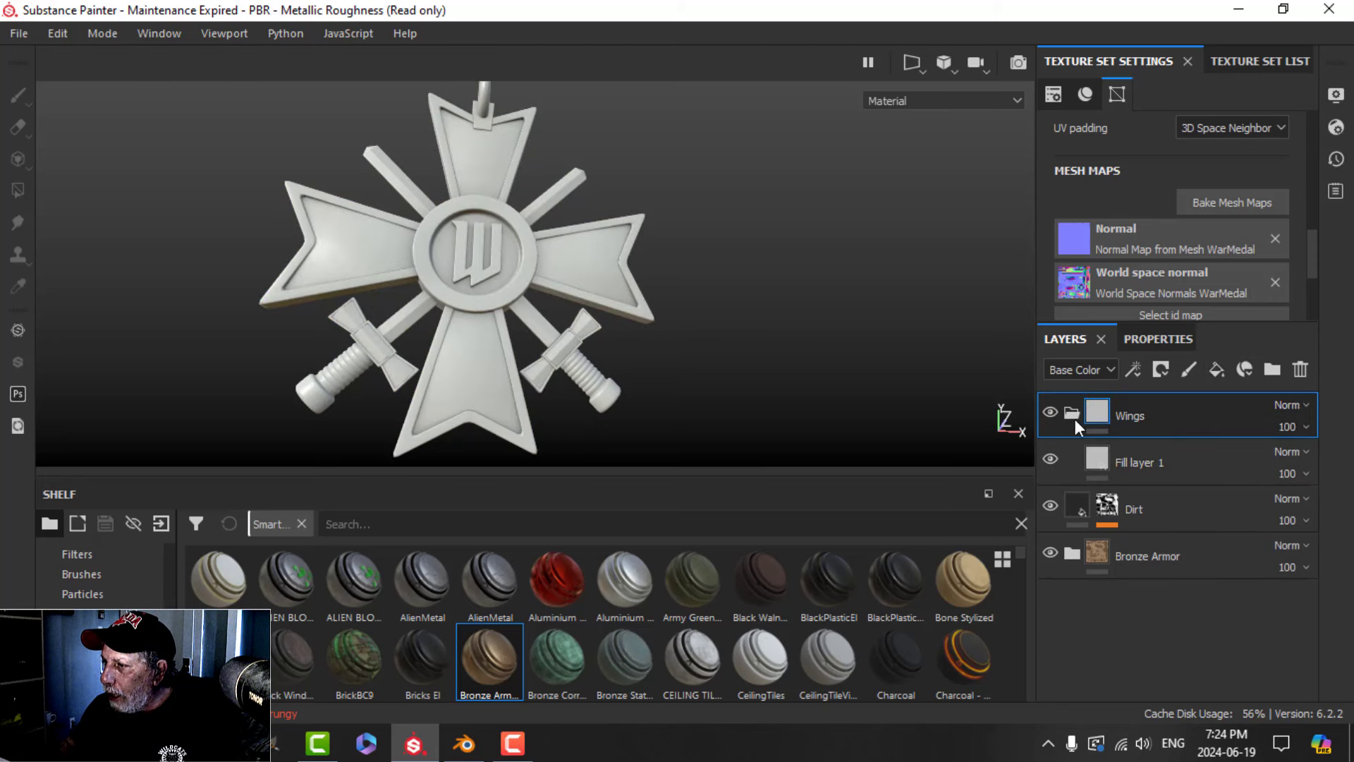
click(1161, 369)
click(1172, 413)
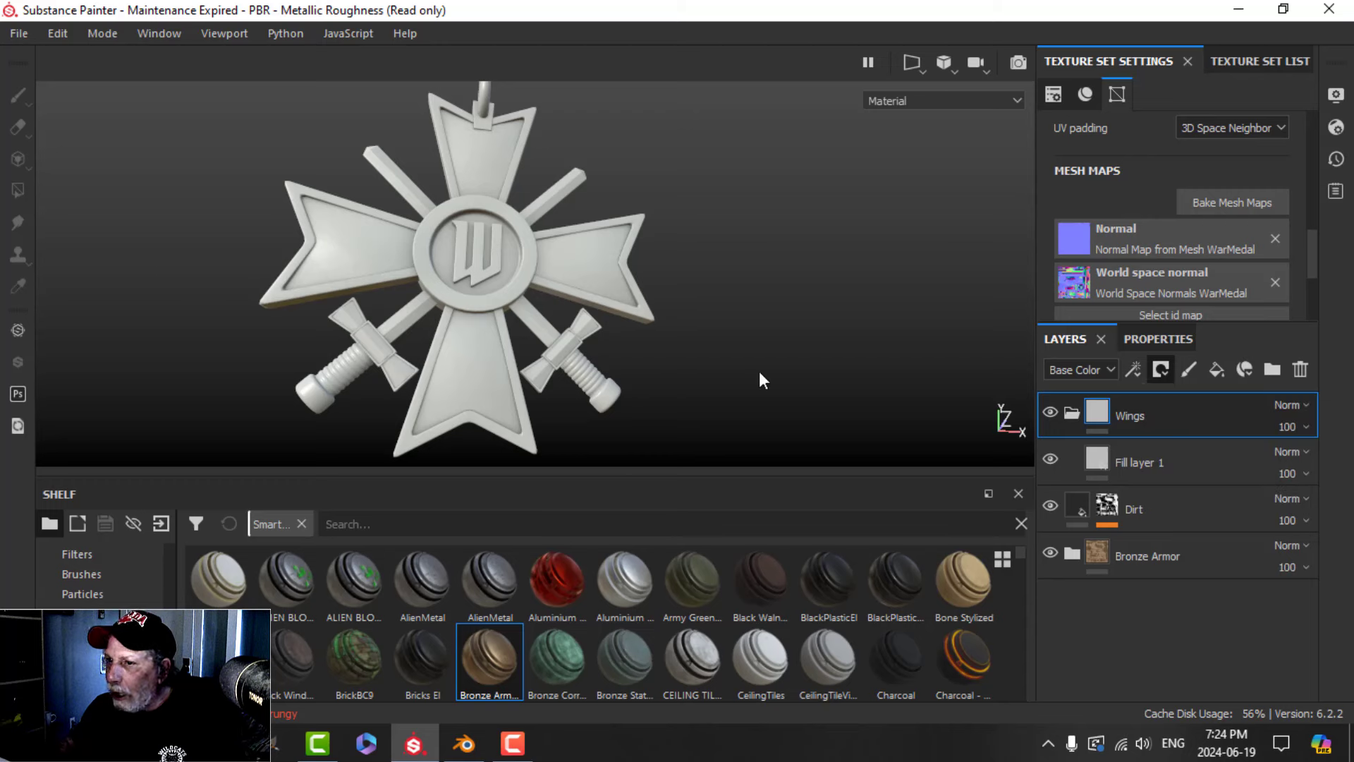
Reveal the recessed inner panels of all four cross arms in the Wings mask using Polygon Fill in mesh fill mode
click(18, 190)
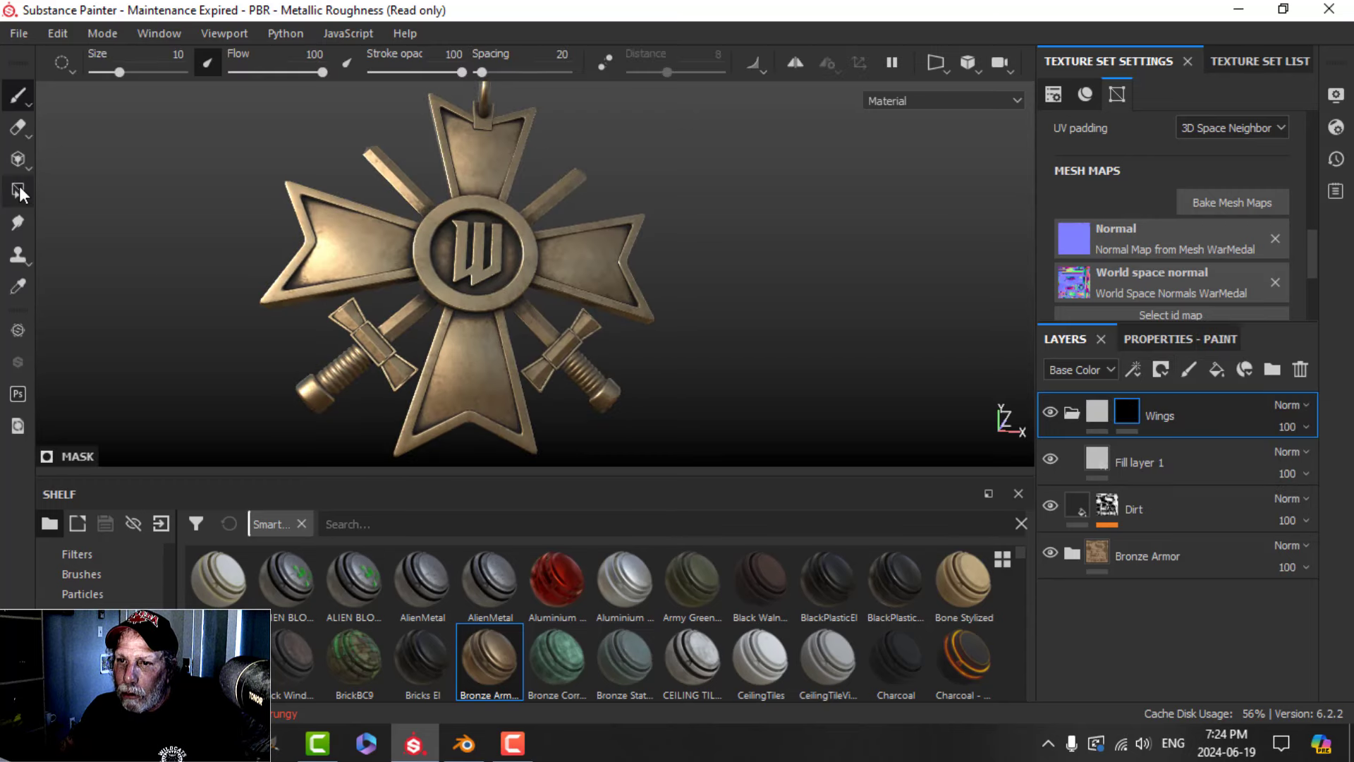
click(1174, 339)
click(1173, 370)
click(588, 268)
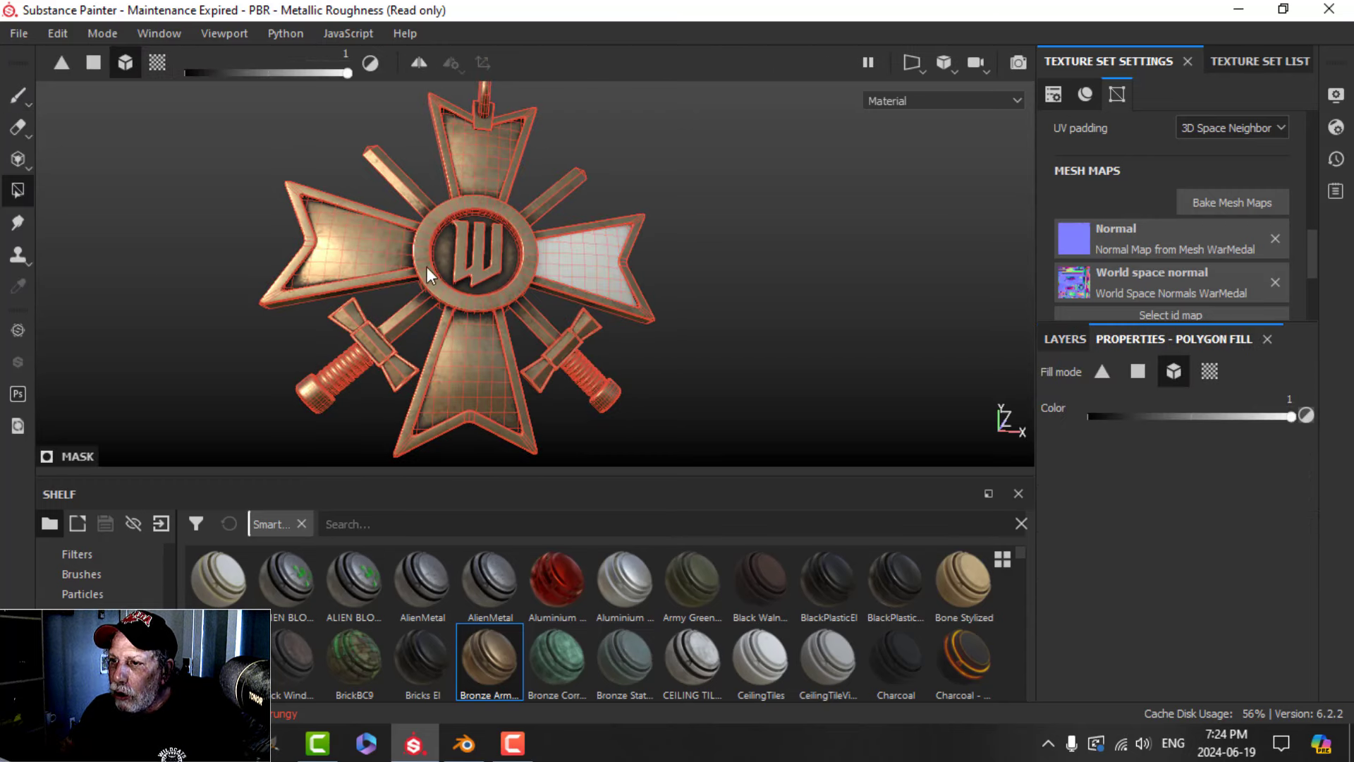
click(370, 243)
click(474, 388)
click(482, 134)
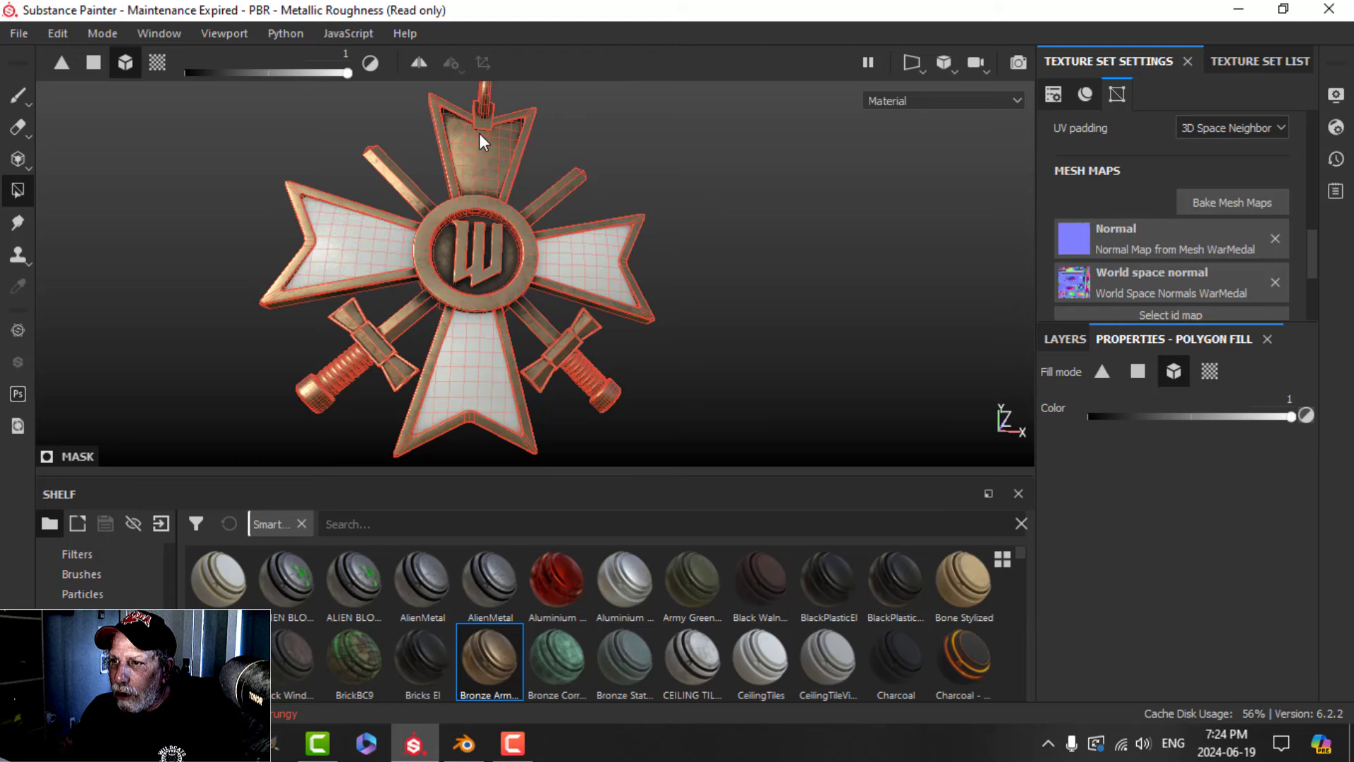
click(17, 94)
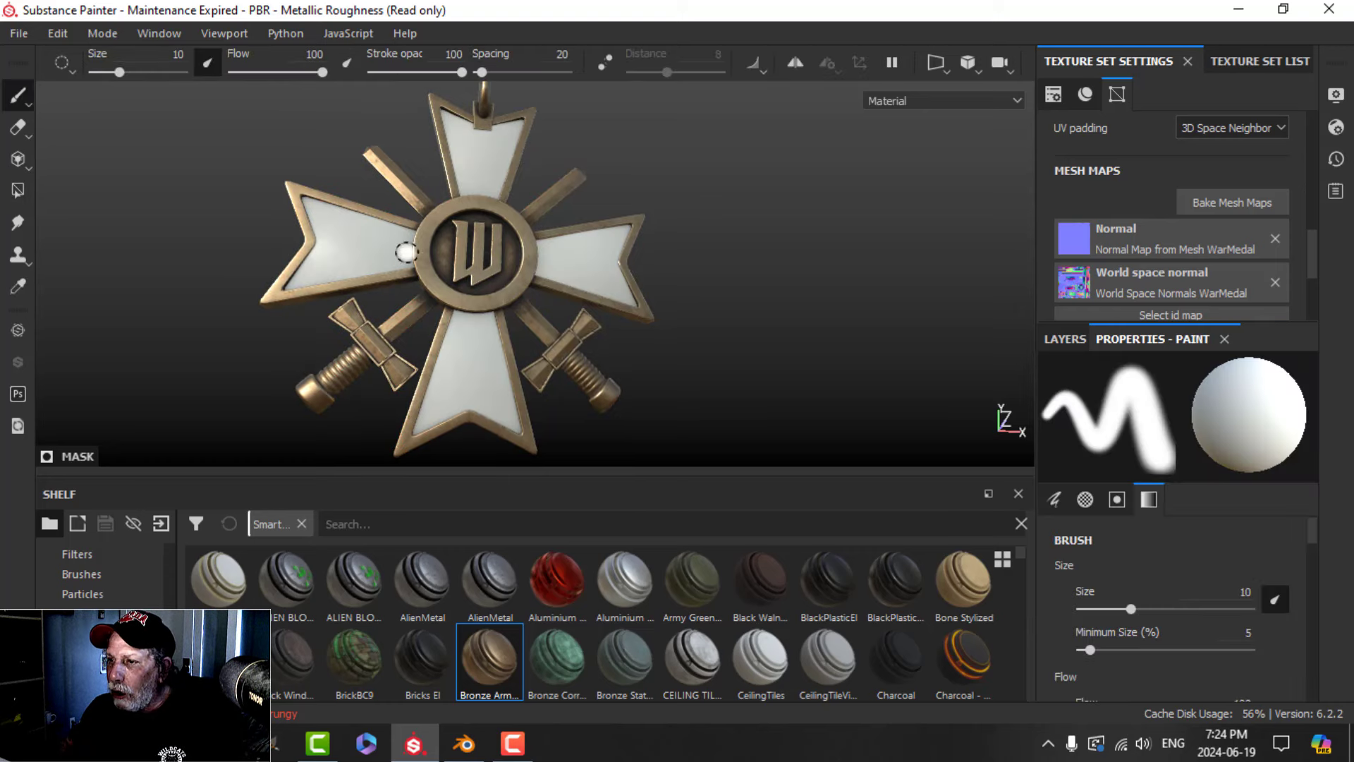
Restrict the fill layer inside the Wings folder to the height channel only
click(1065, 339)
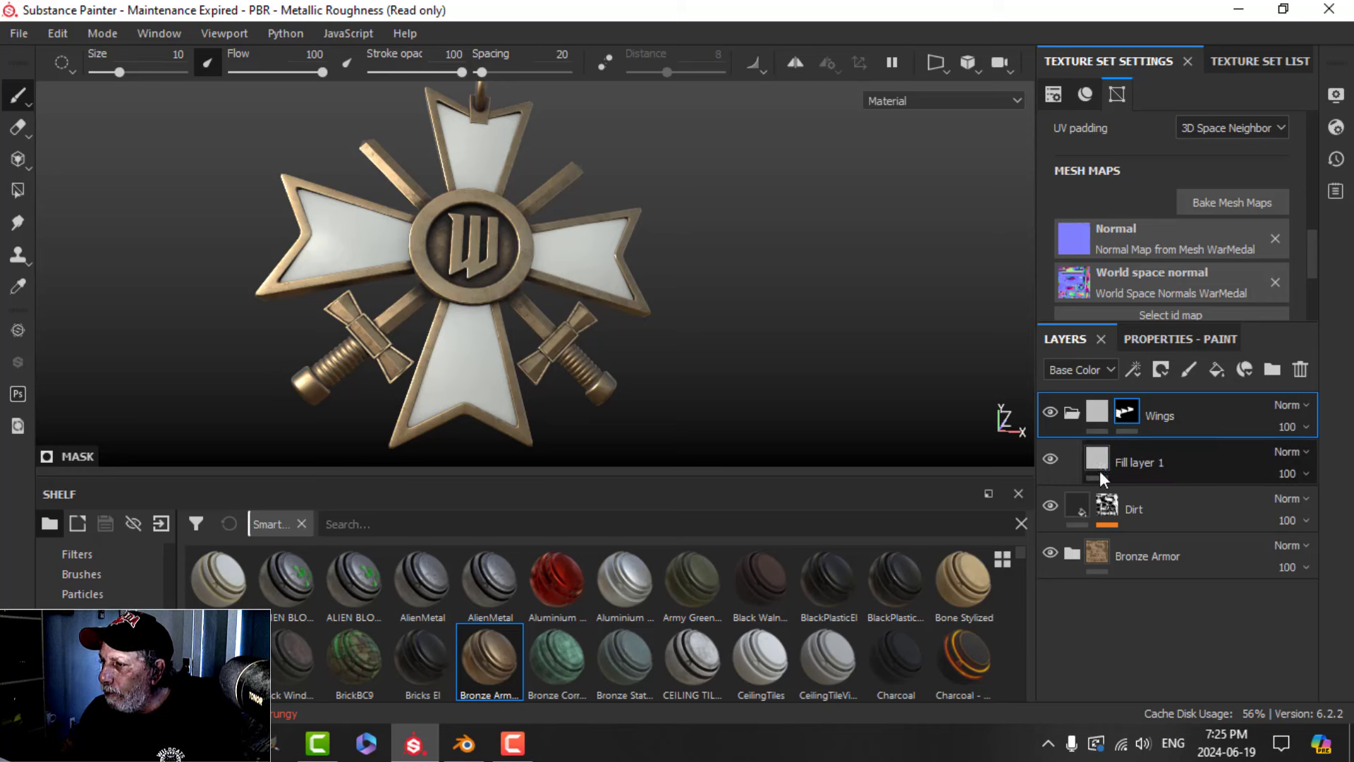
click(1208, 460)
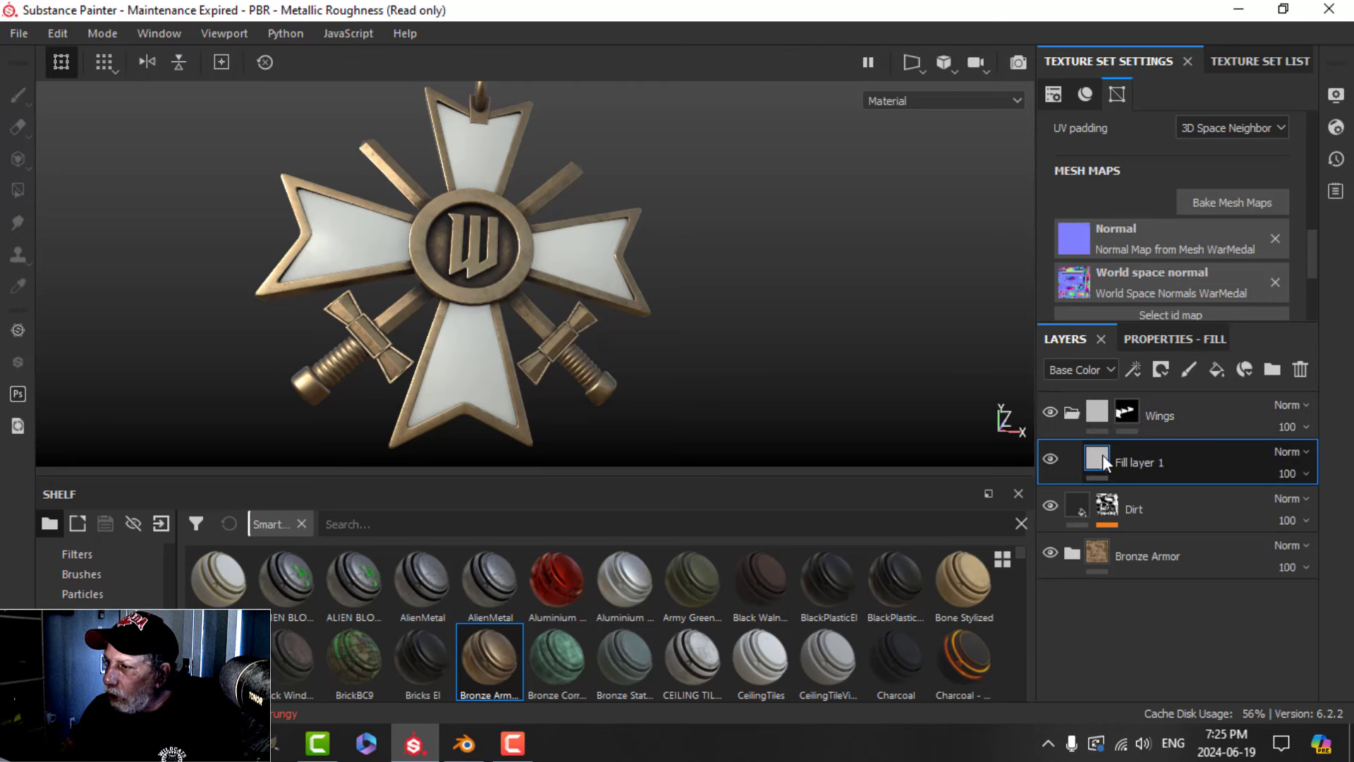
click(1166, 339)
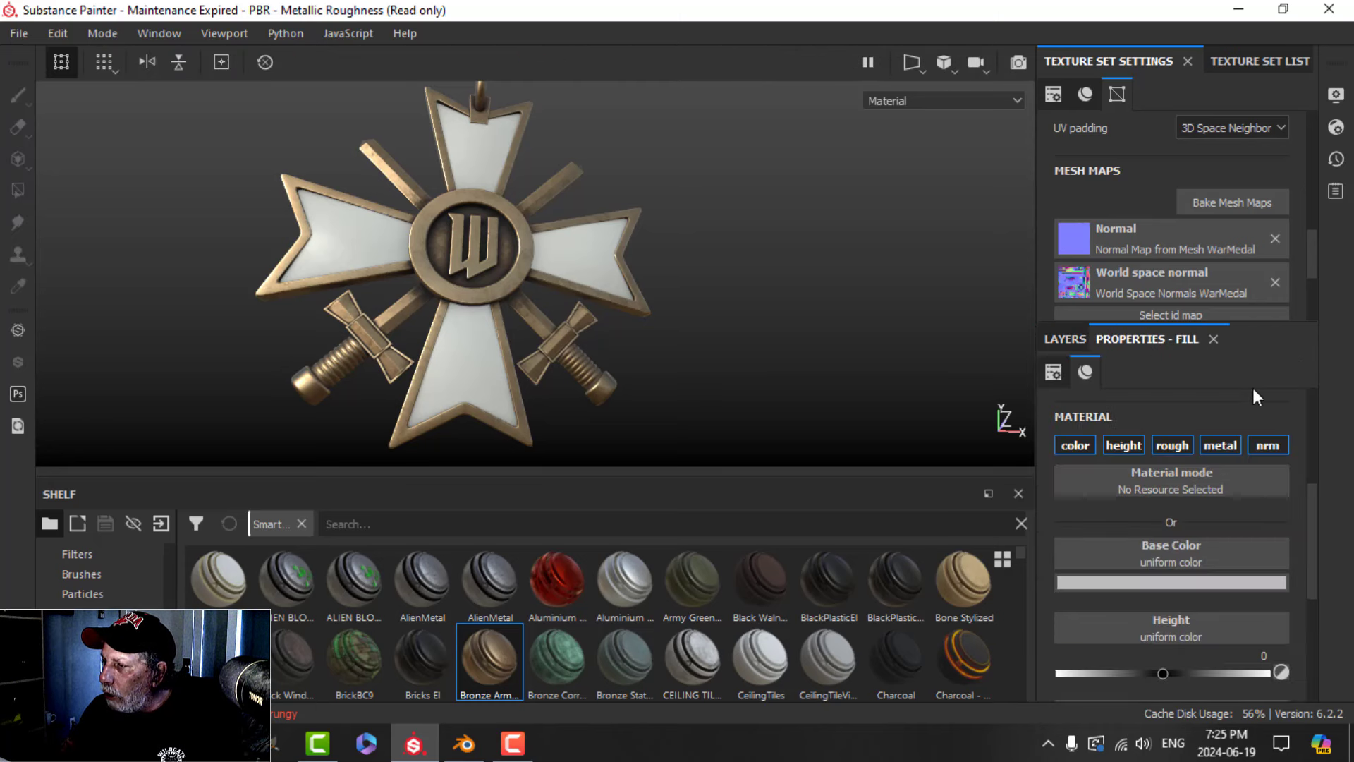
click(1131, 449)
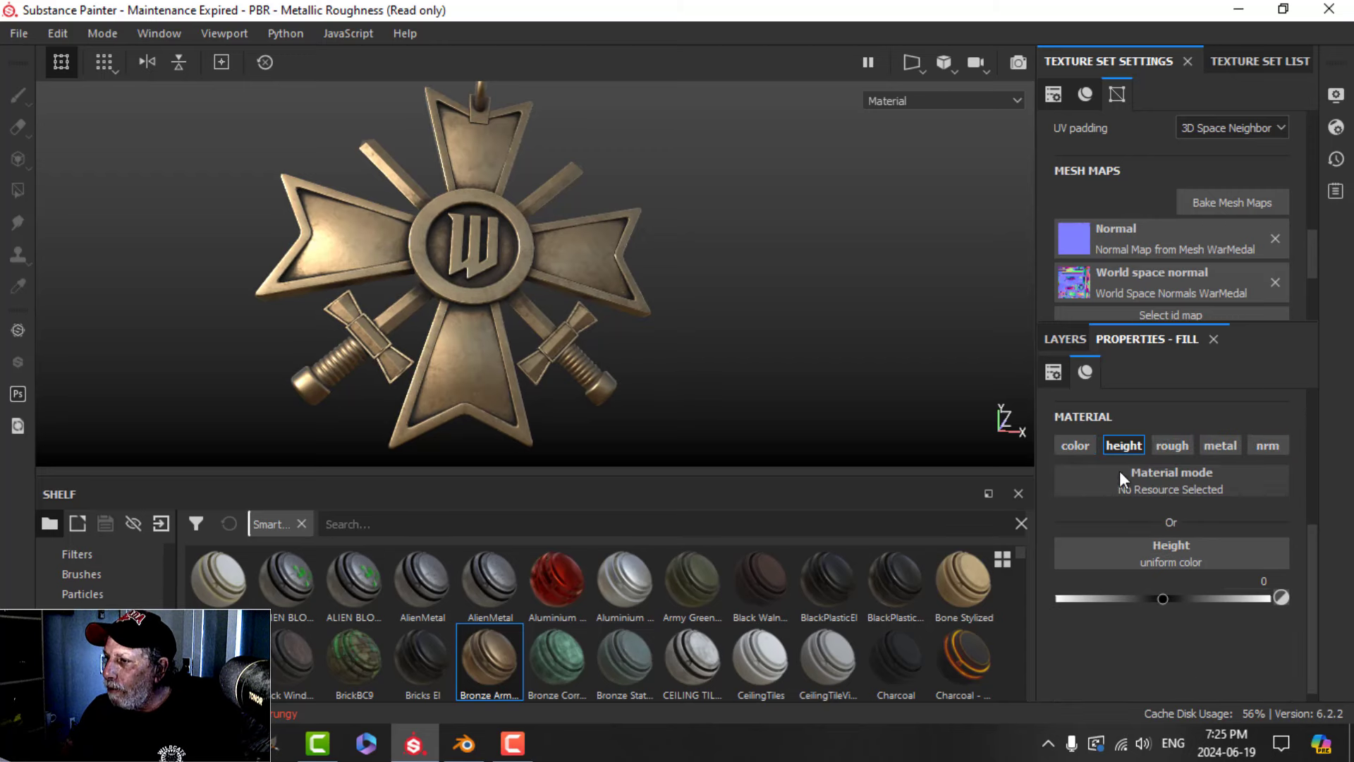
Add a black mask to the height fill layer and insert a fill effect in that mask
click(1070, 337)
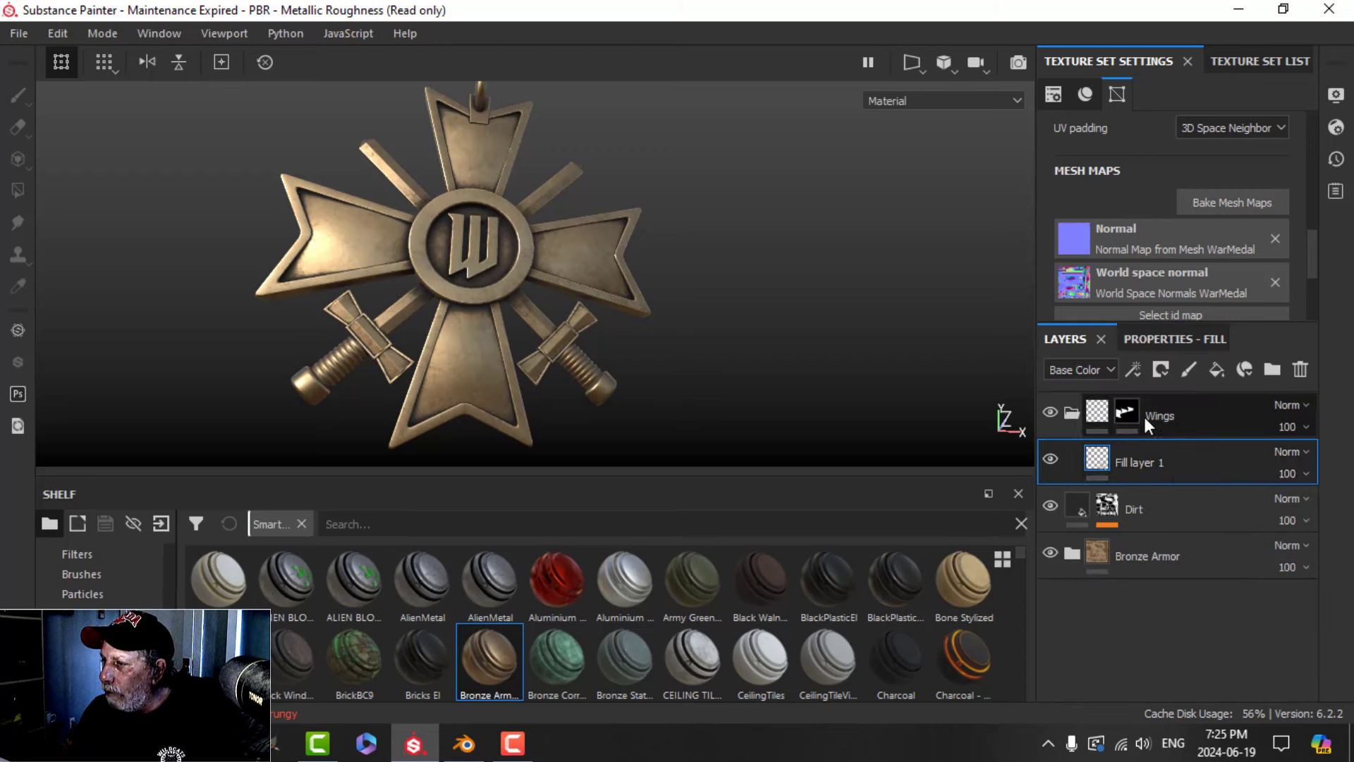
click(1159, 367)
click(1183, 414)
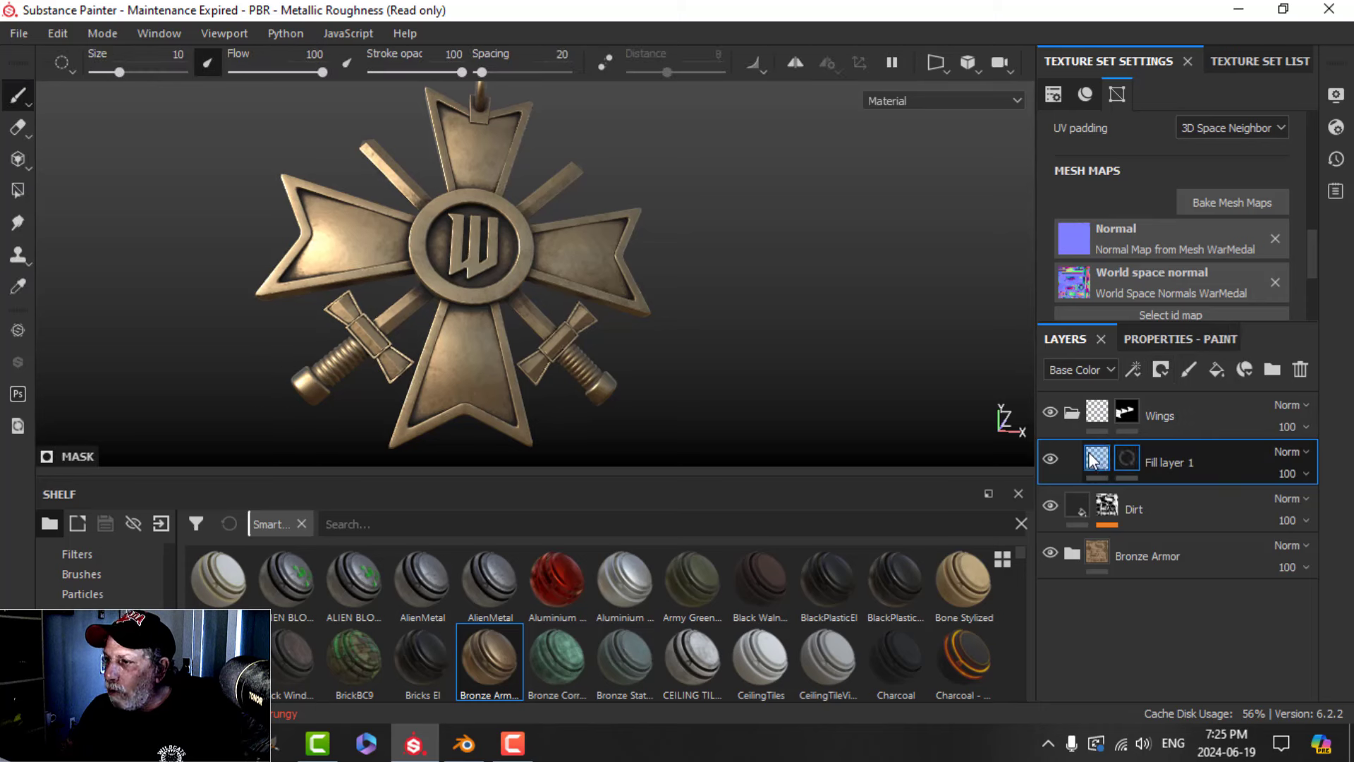
click(1135, 371)
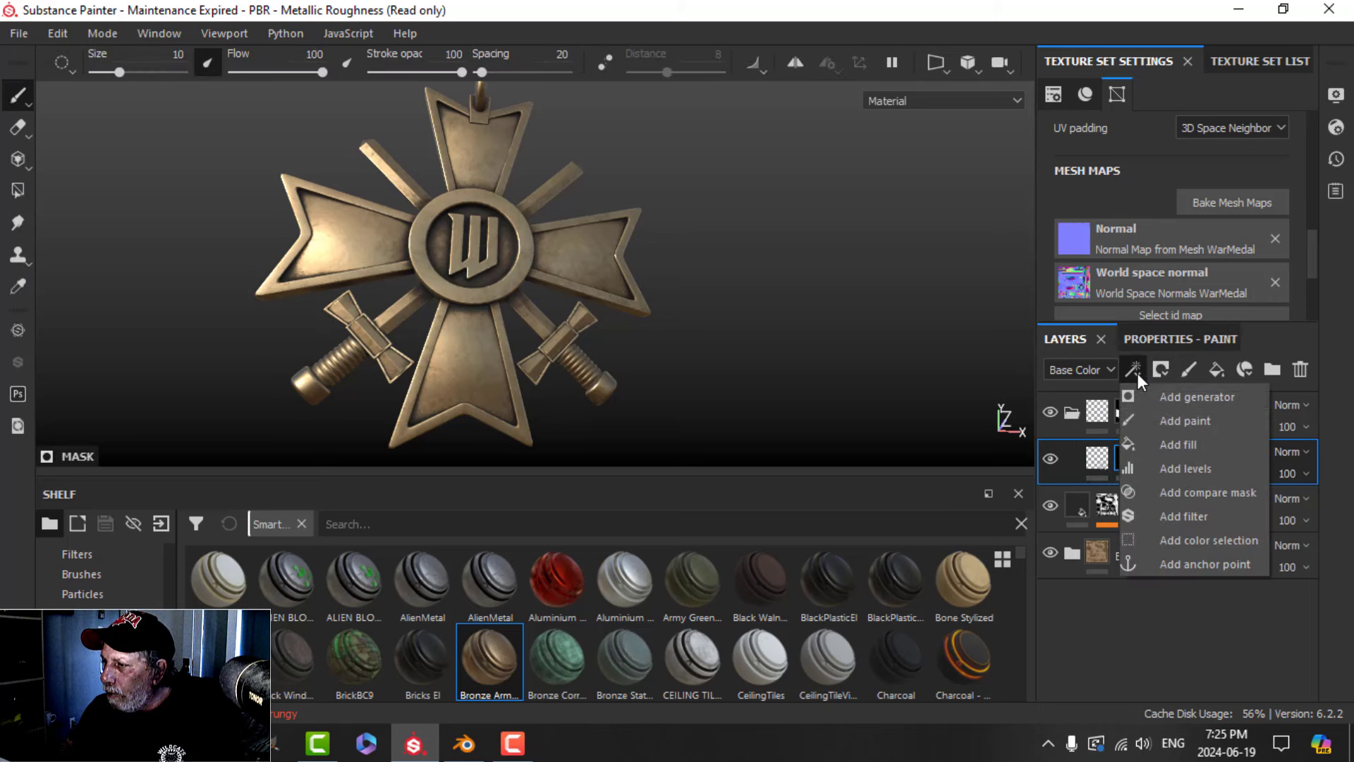
click(1162, 443)
Assign the Fur 1 procedural texture as the grayscale source of the fill effect in the height layer's mask
click(1174, 338)
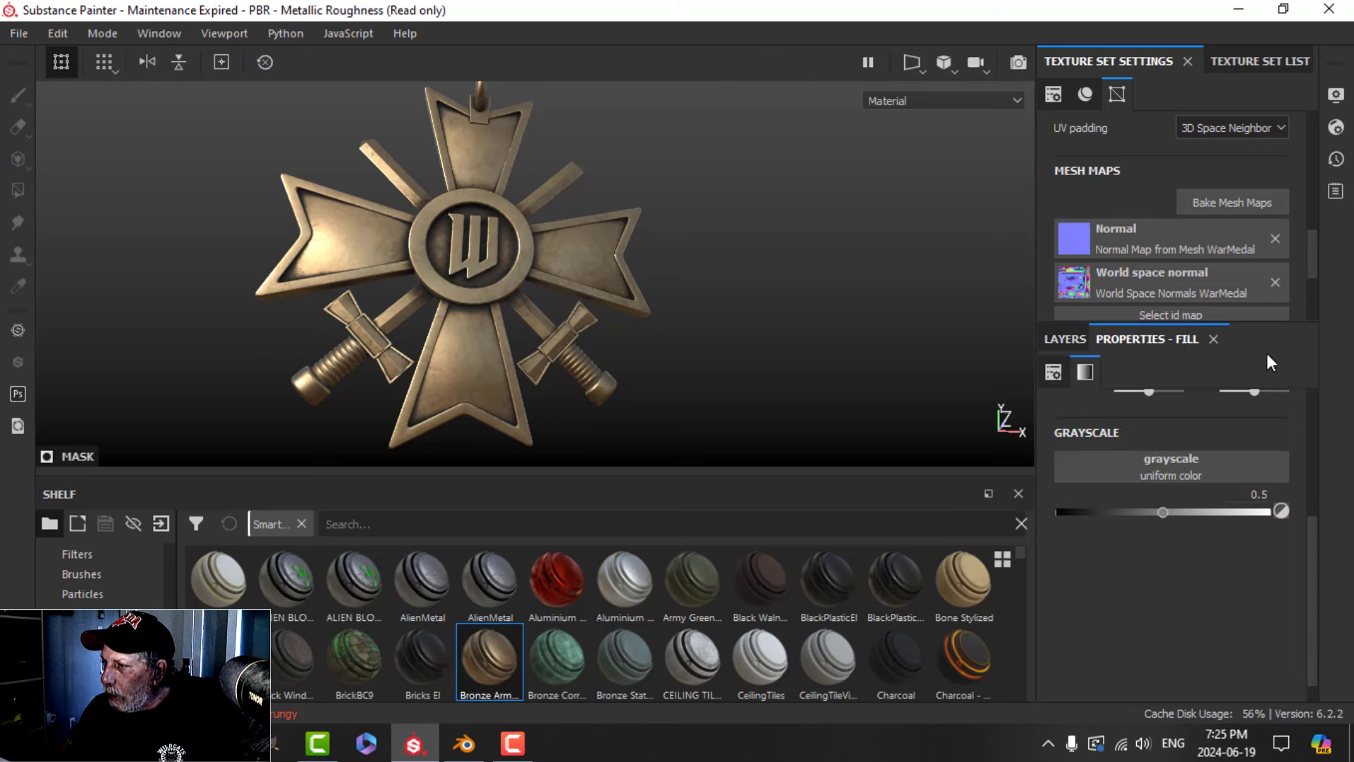
click(1183, 464)
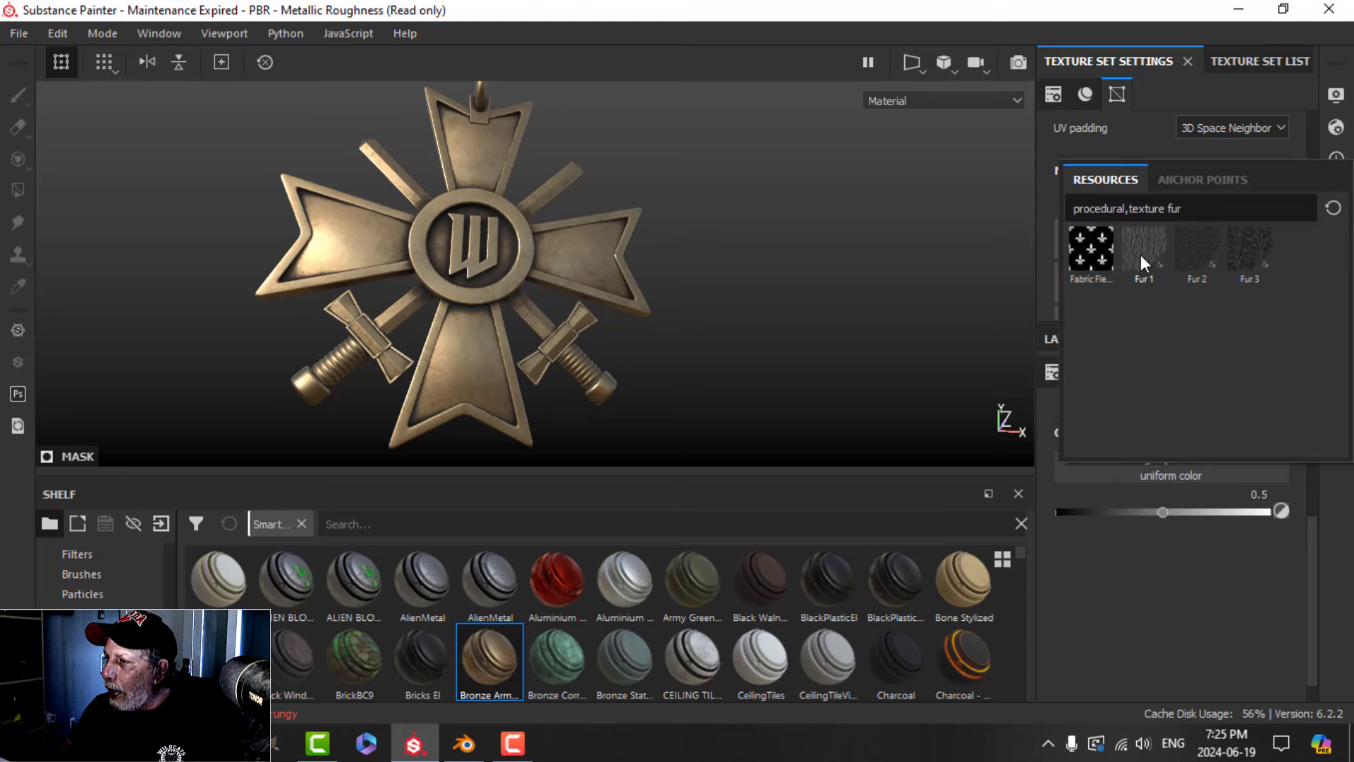
mouse_move(1140, 256)
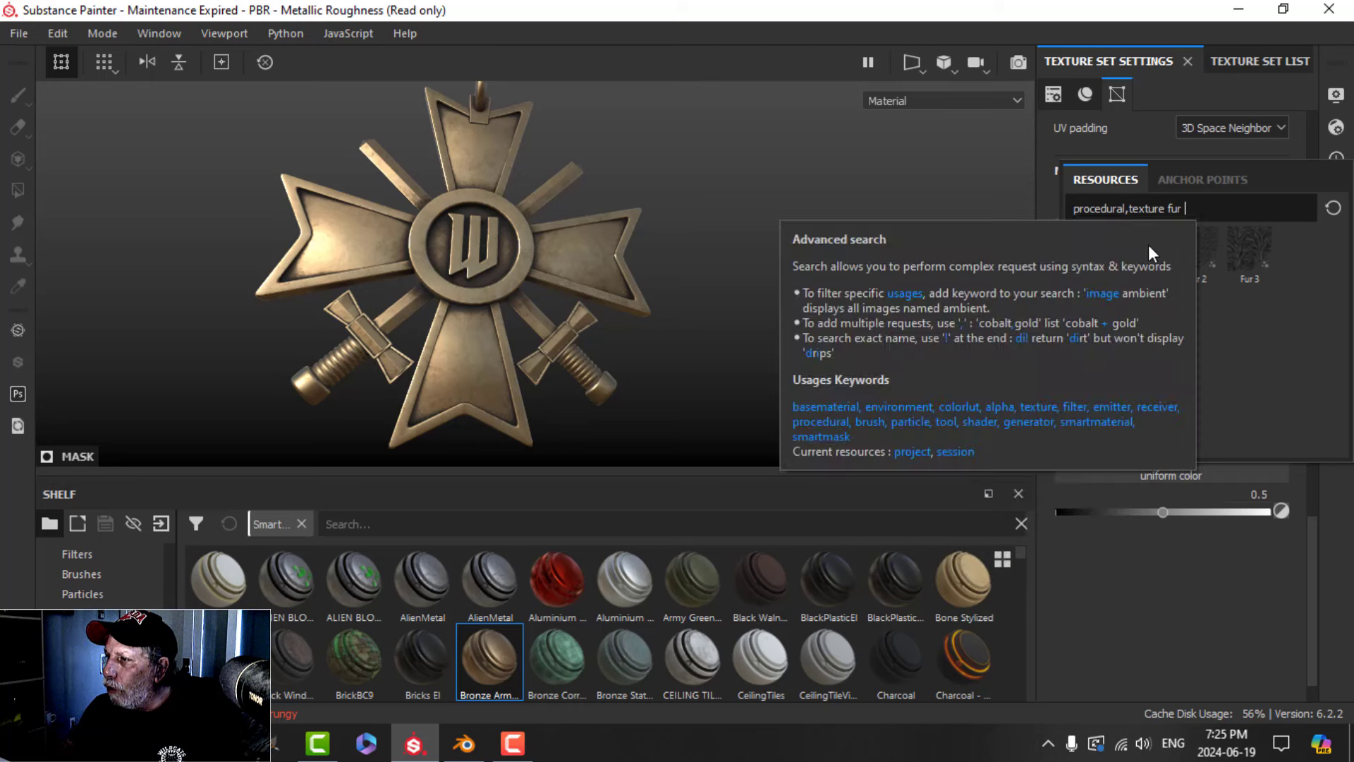
click(1144, 251)
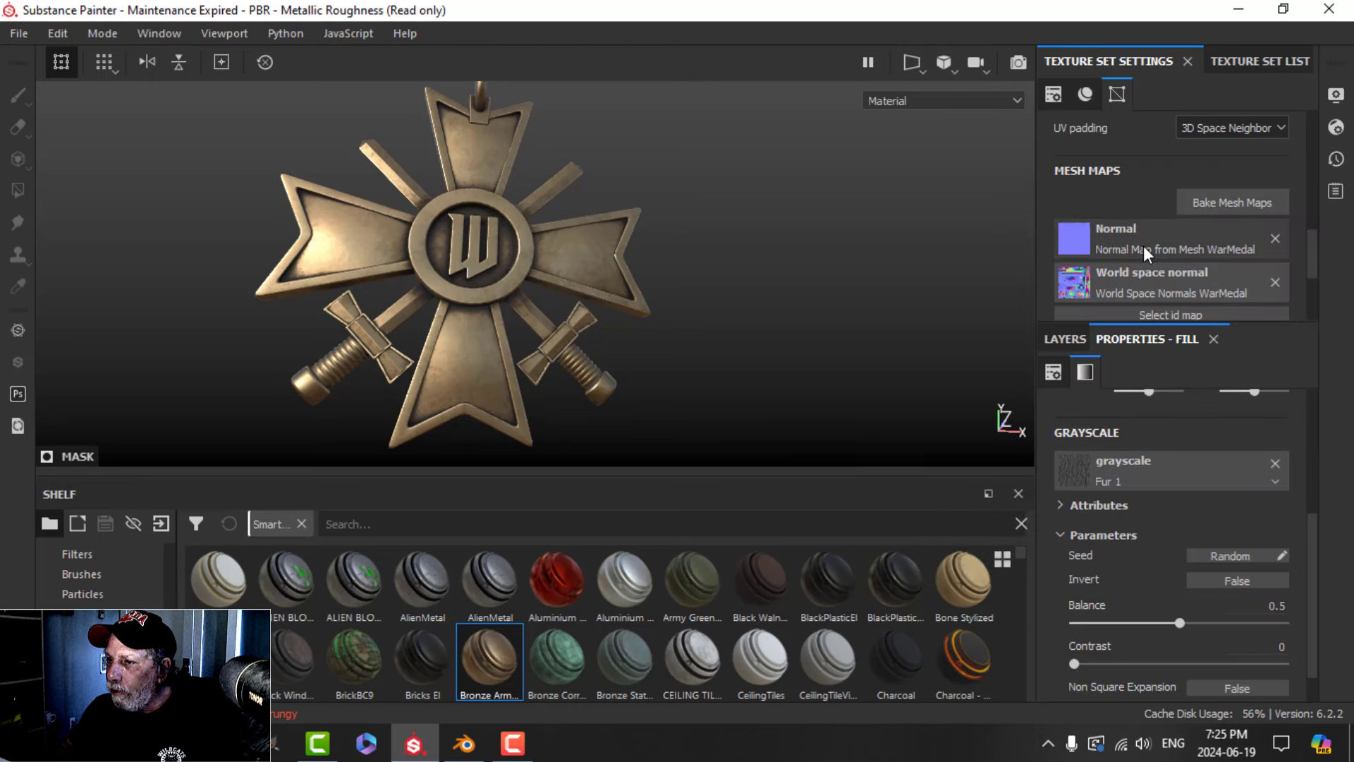
Raise the height value of the fill layer inside the Wings folder to 0.2558
click(1073, 331)
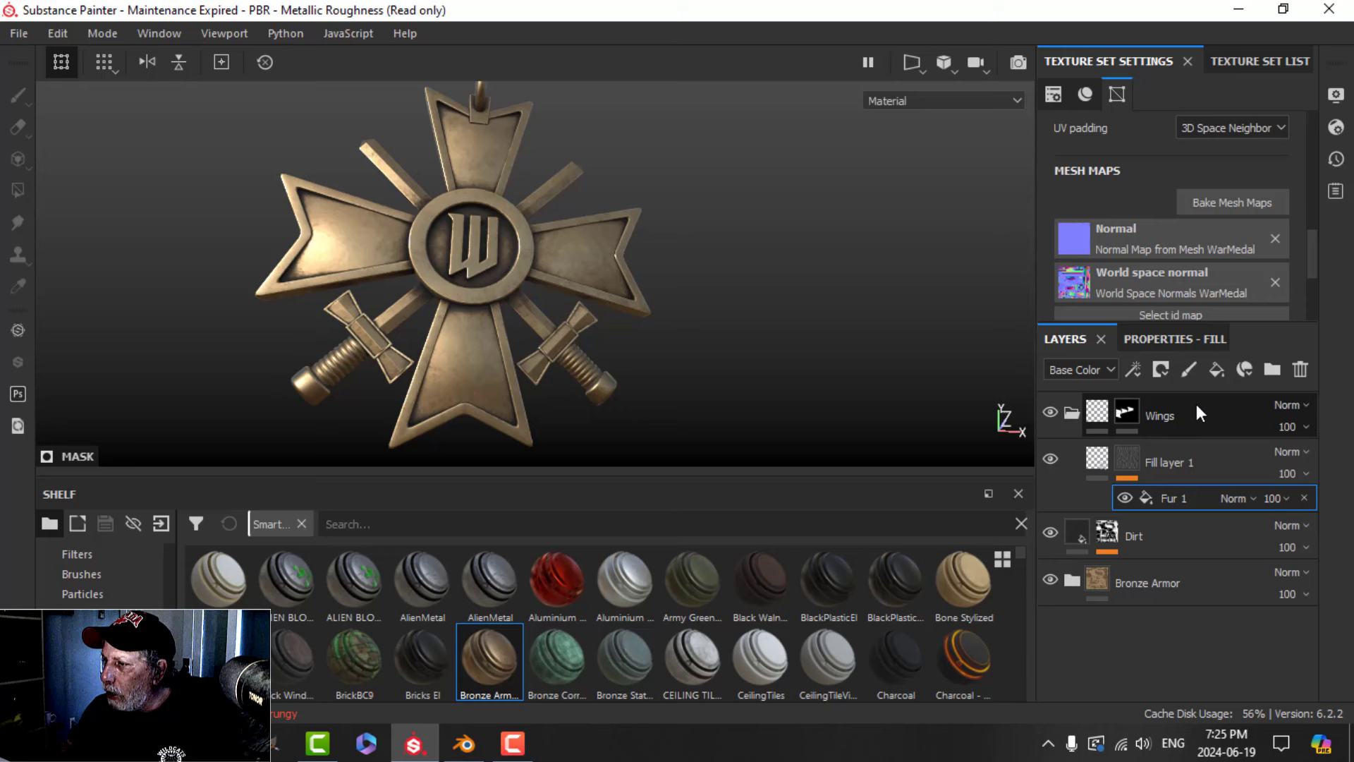
click(1171, 338)
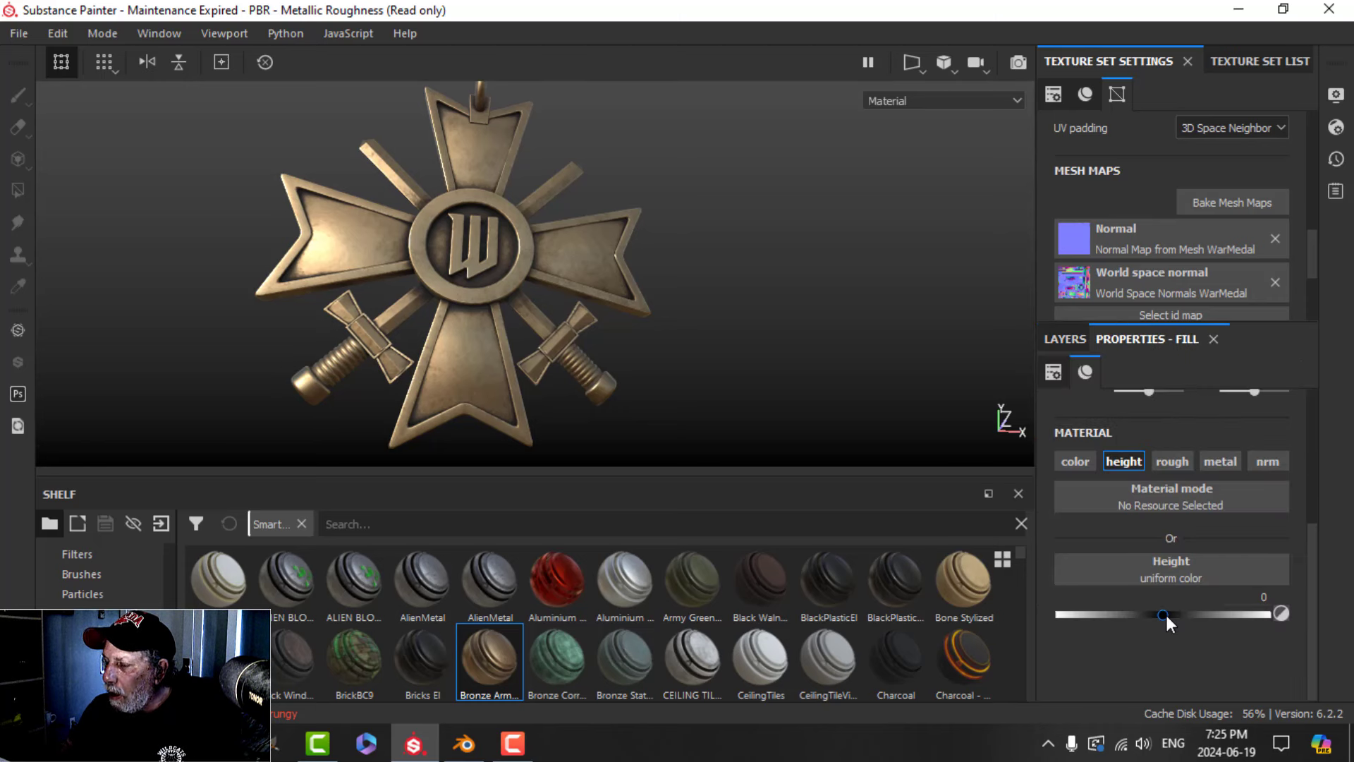
drag(1165, 613, 1182, 612)
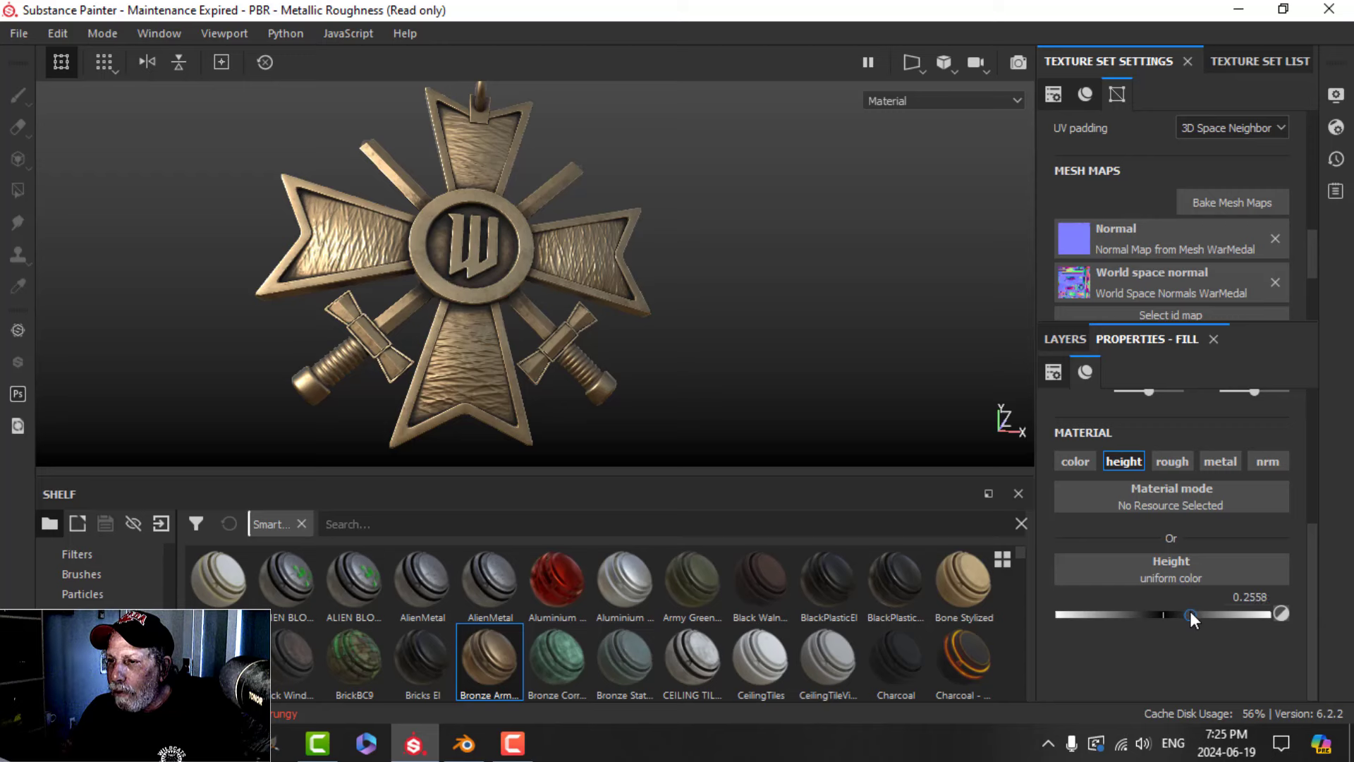
alt+drag(467, 336, 502, 342)
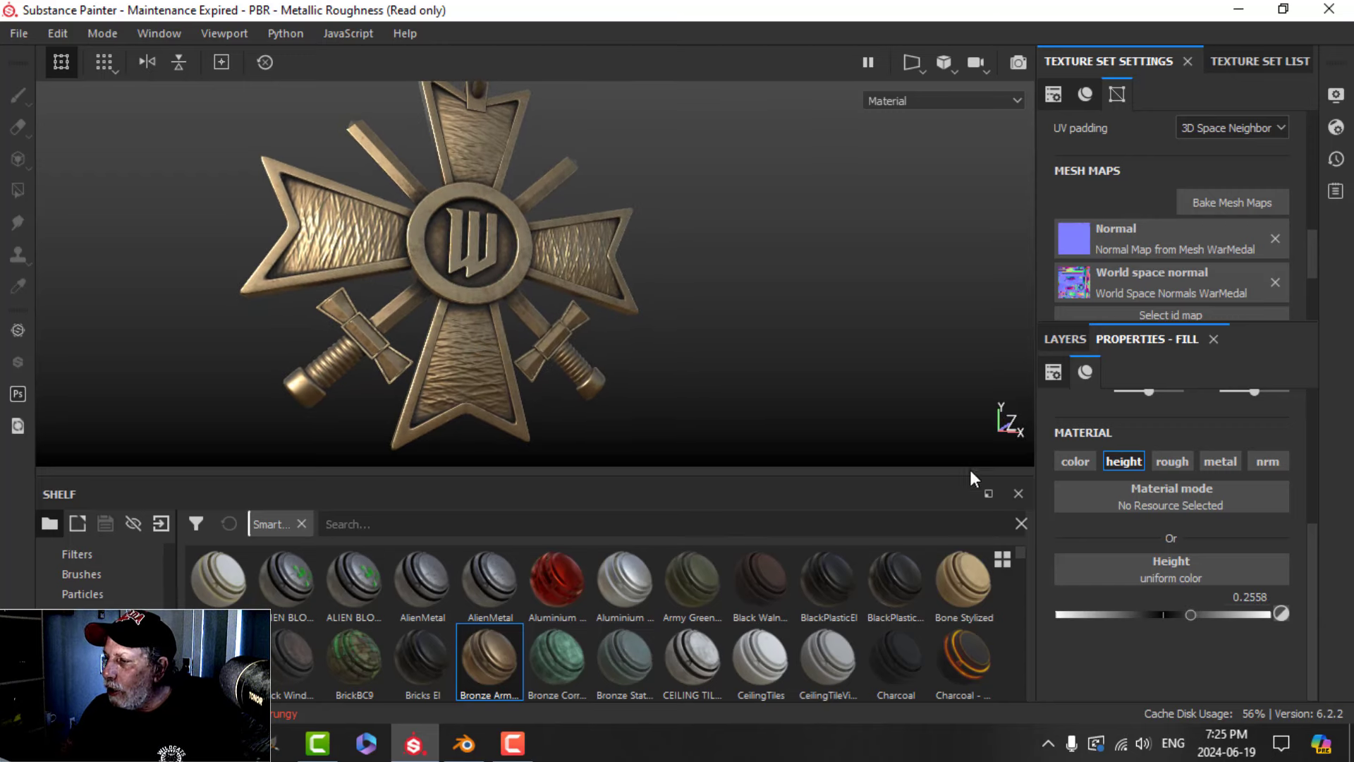
Switch the Fur 1 mask fill to tri-planar projection and set its UV scale to 3.5
click(1069, 342)
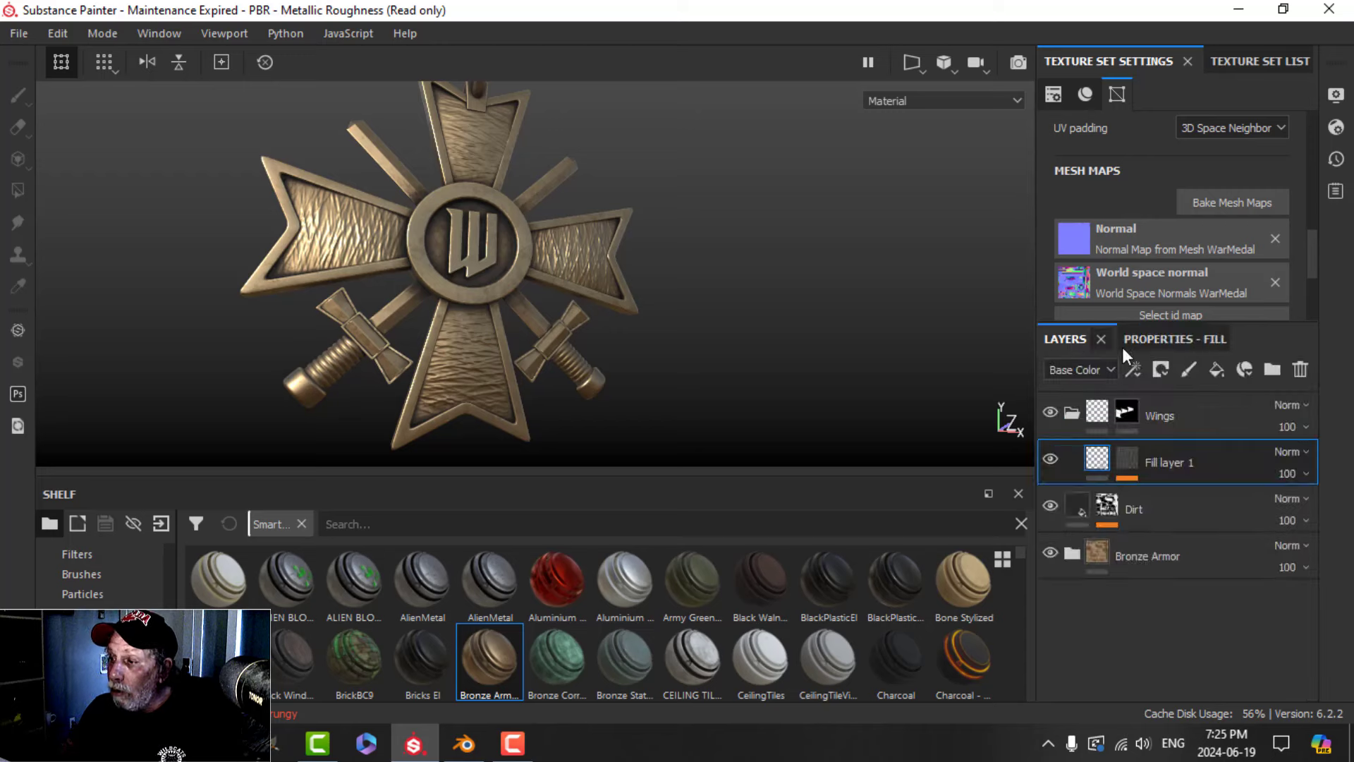
click(1121, 458)
click(1170, 500)
click(1203, 340)
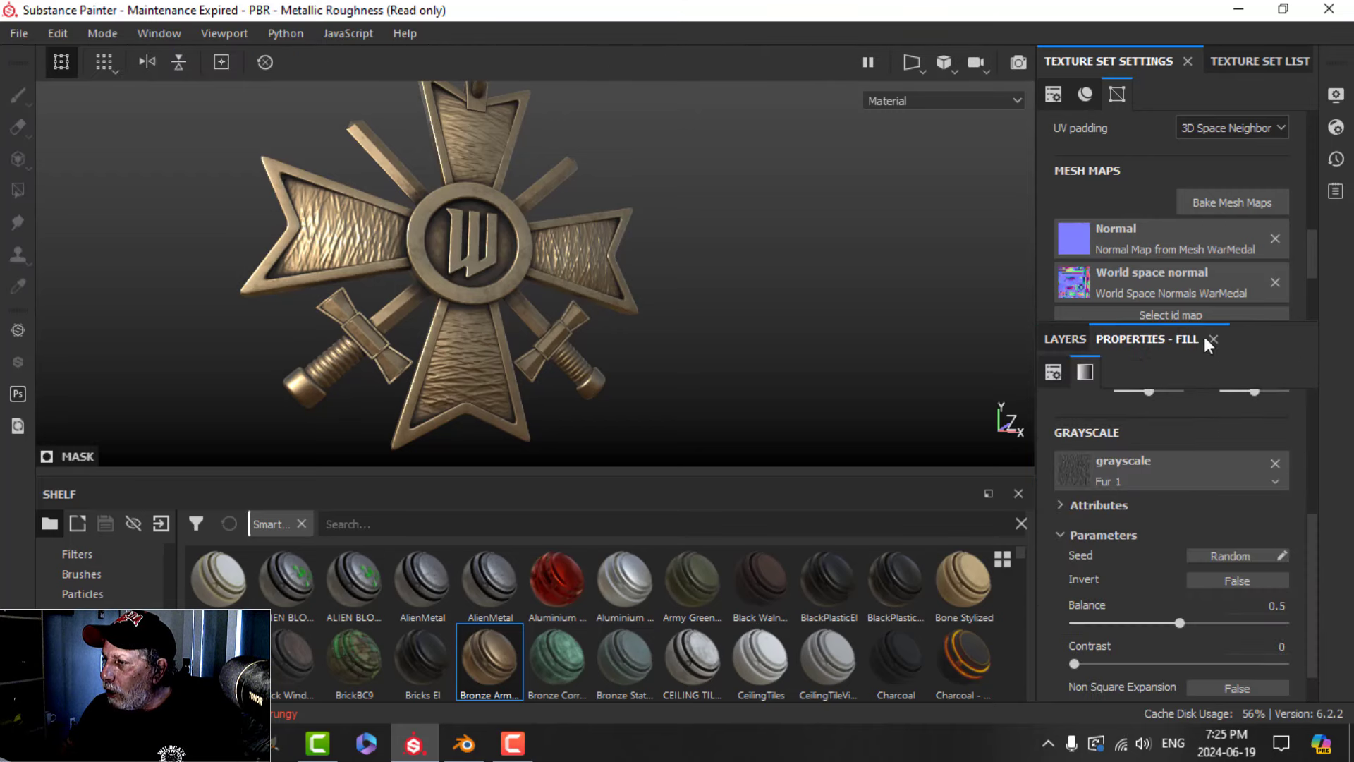
click(1173, 442)
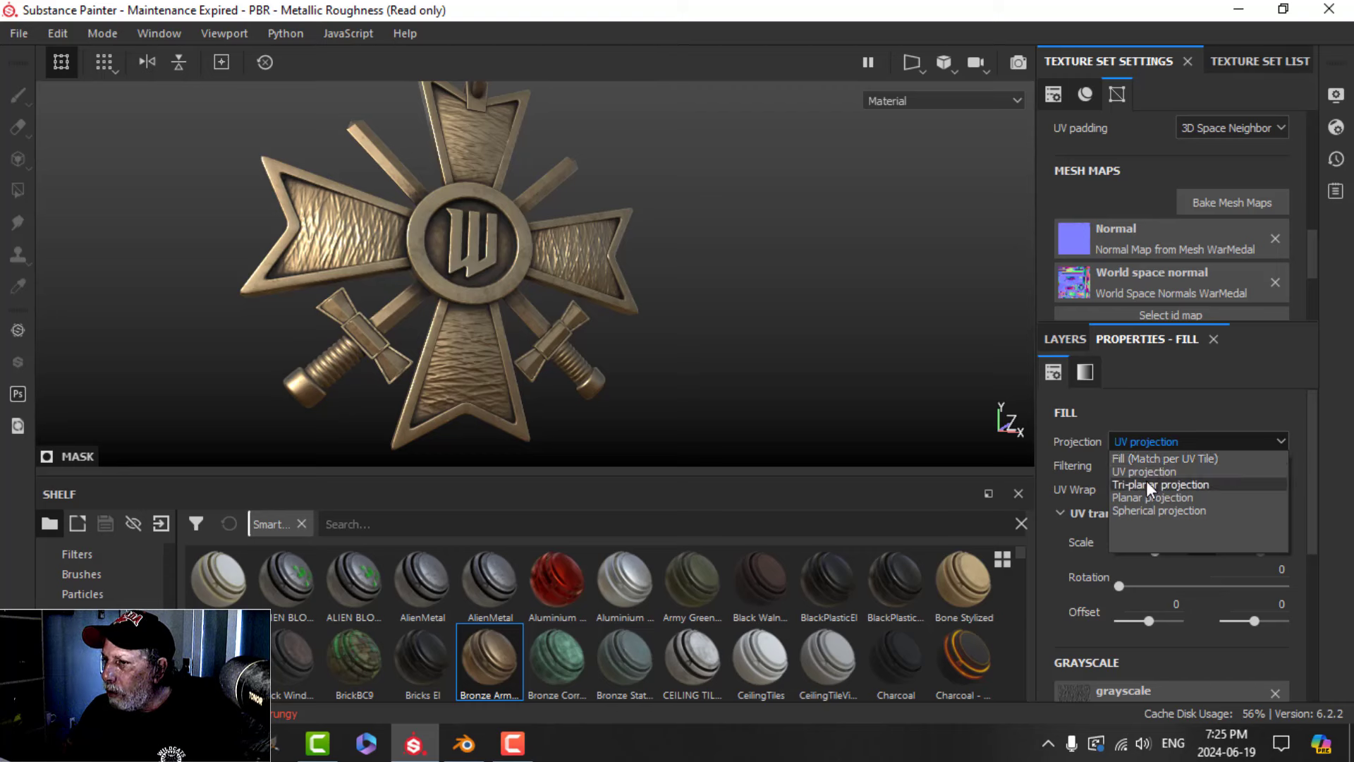
click(1146, 480)
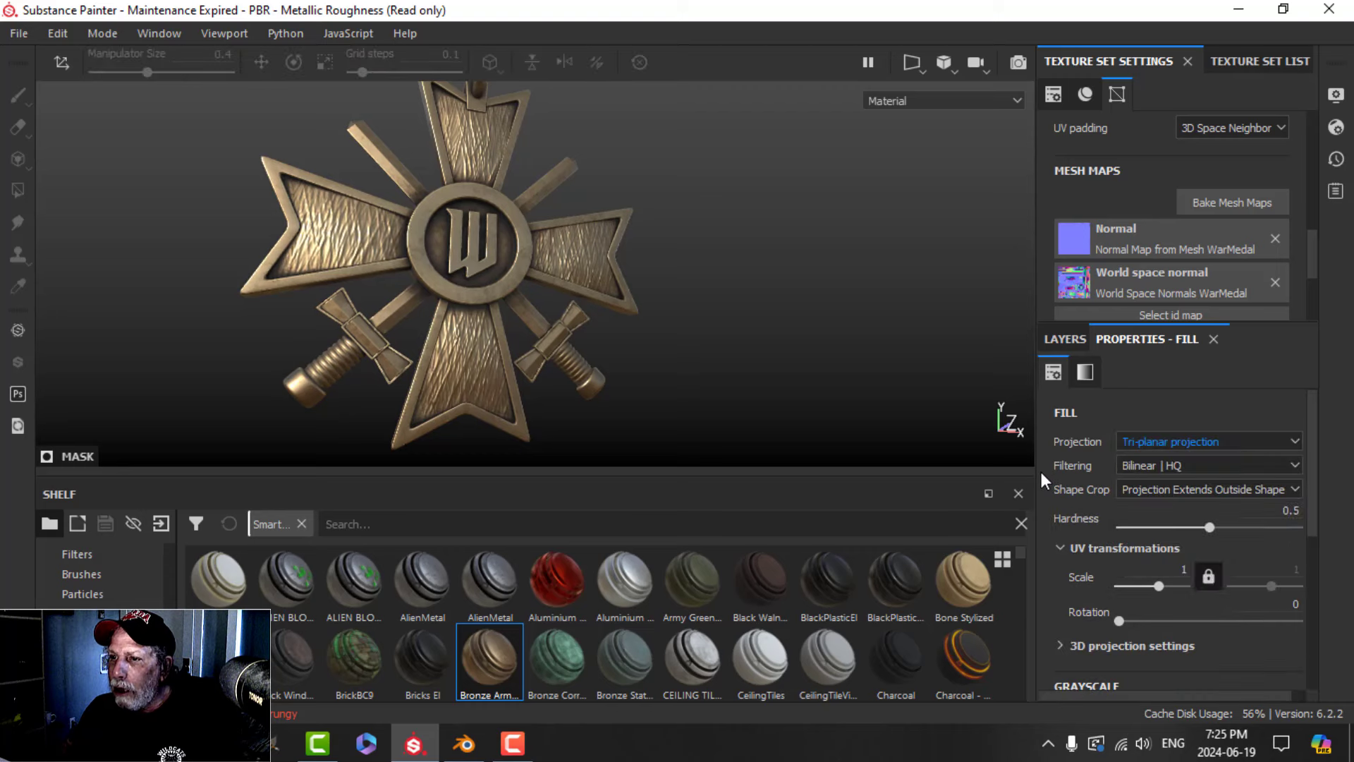
click(1159, 569)
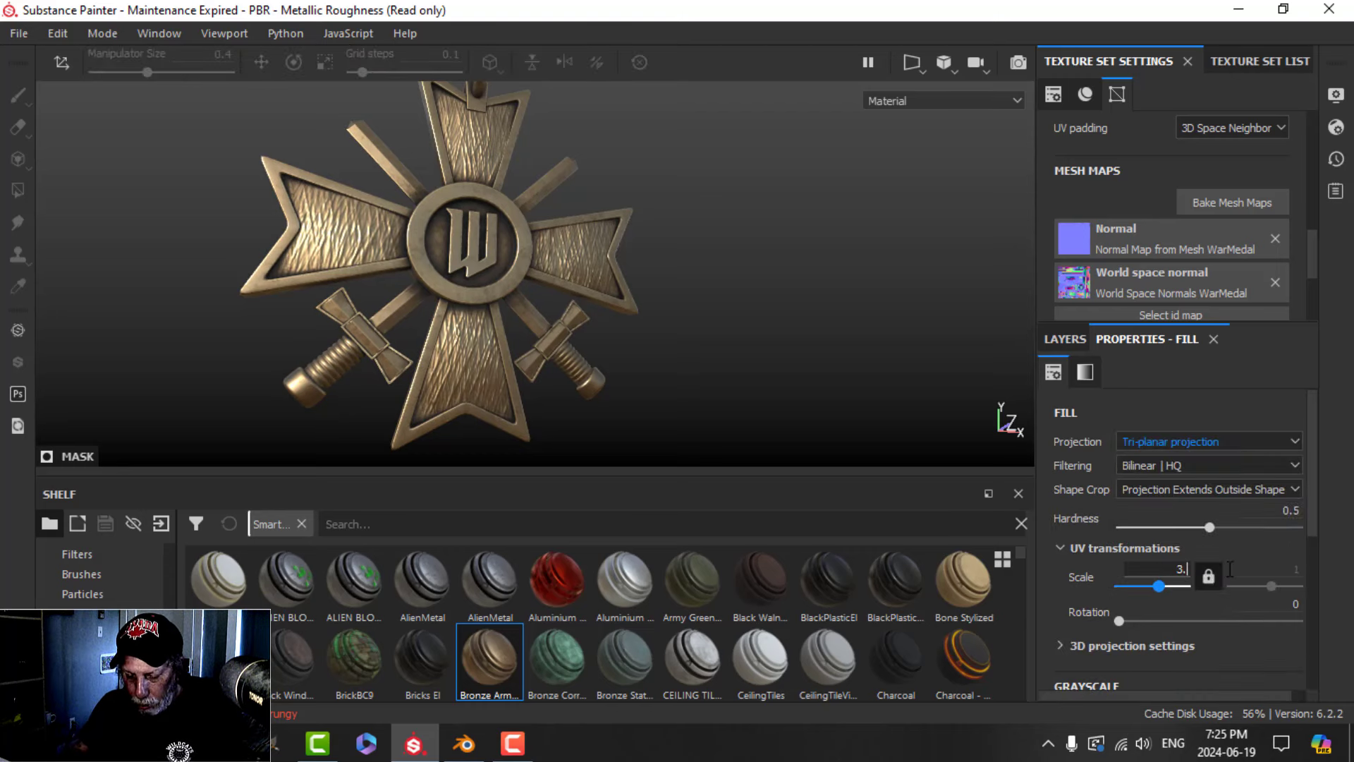
text(3.5)
key(Return)
Set the balance of the Fur 1 texture to 0.85
scroll(1227, 550, down, 3)
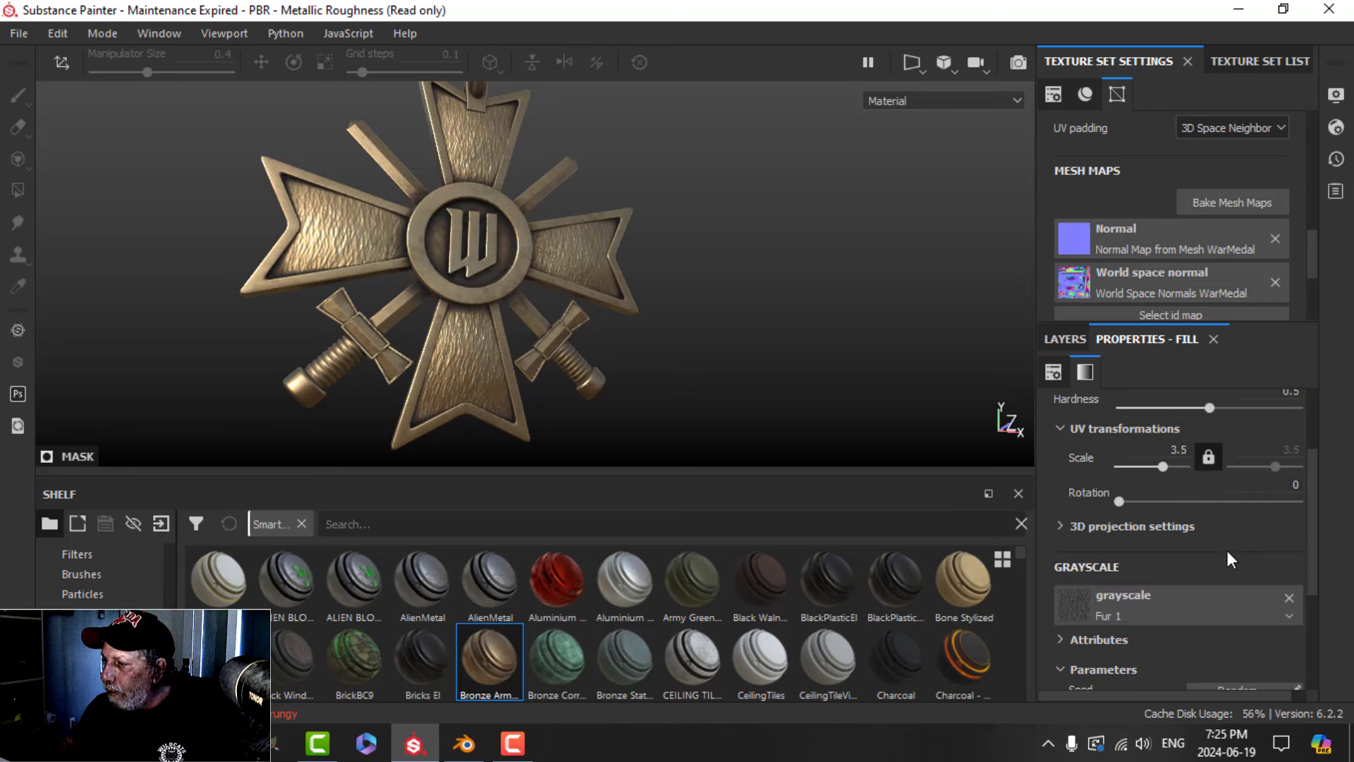
scroll(1229, 556, down, 2)
click(1274, 560)
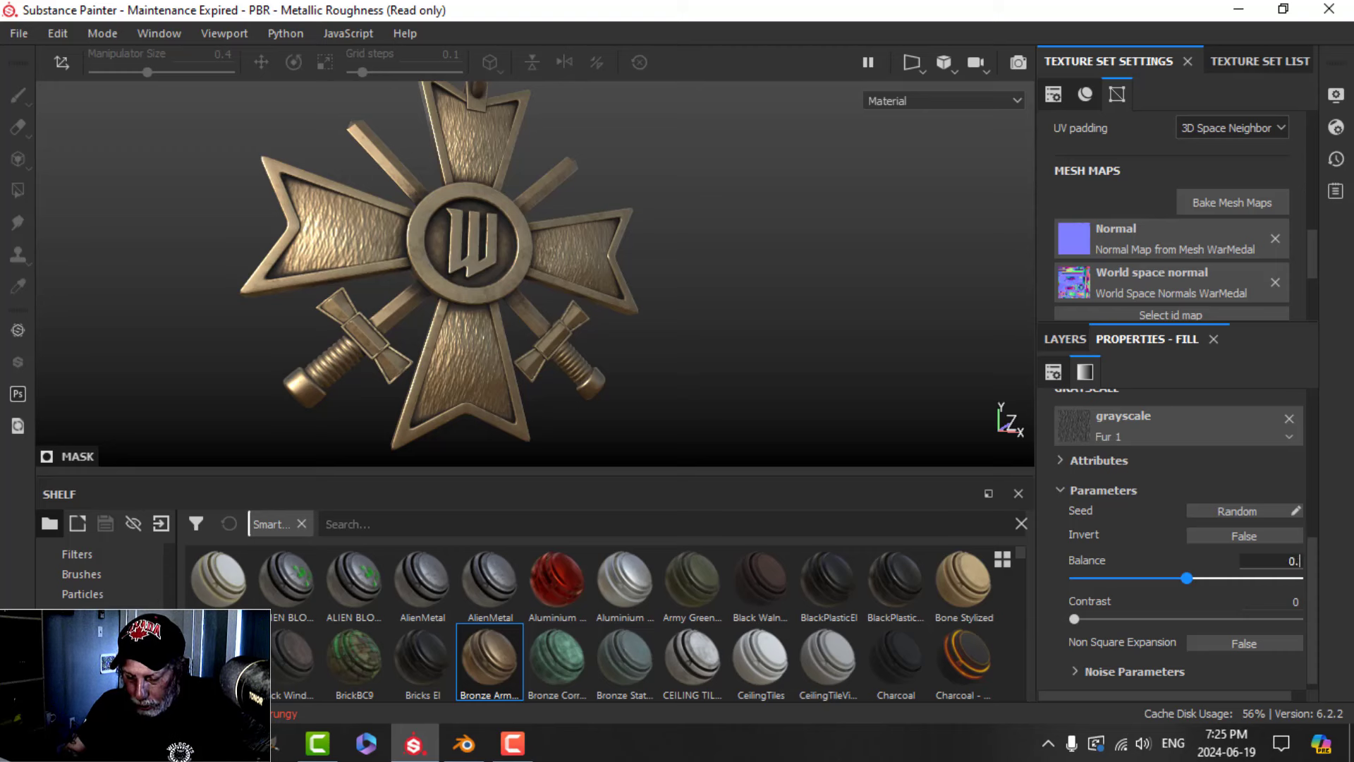
text(85)
key(Return)
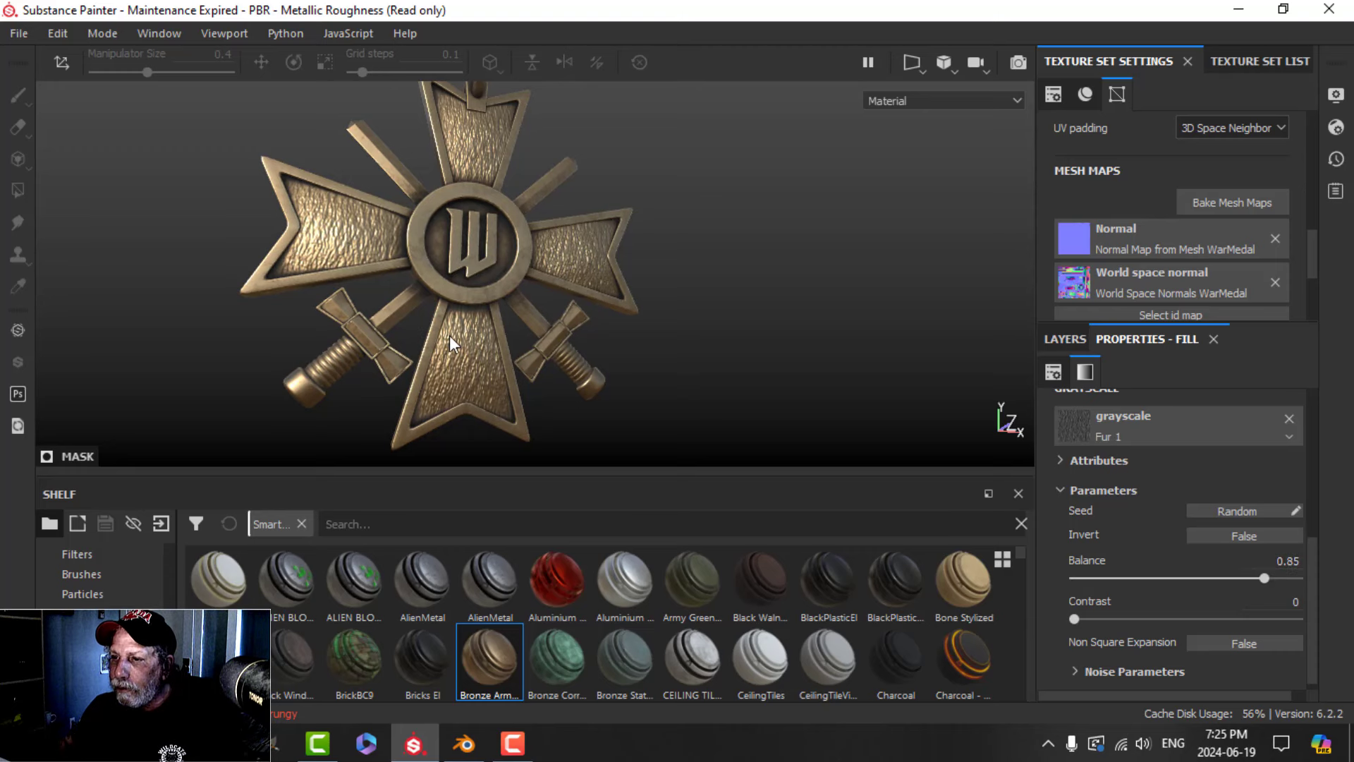
Set the noise scale of the Fur 1 texture to 4 and check the wings' surface from several angles
scroll(450, 336, up, 1)
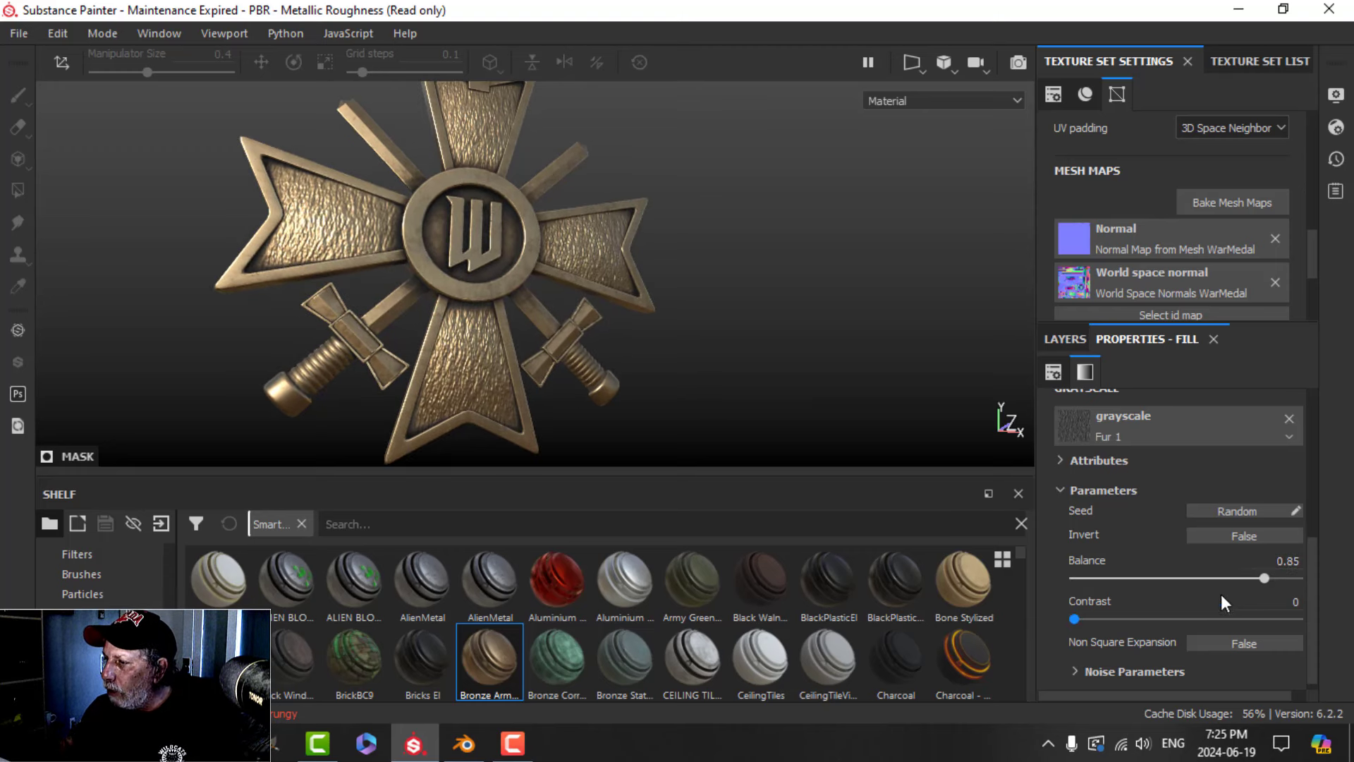
scroll(1189, 598, down, 1)
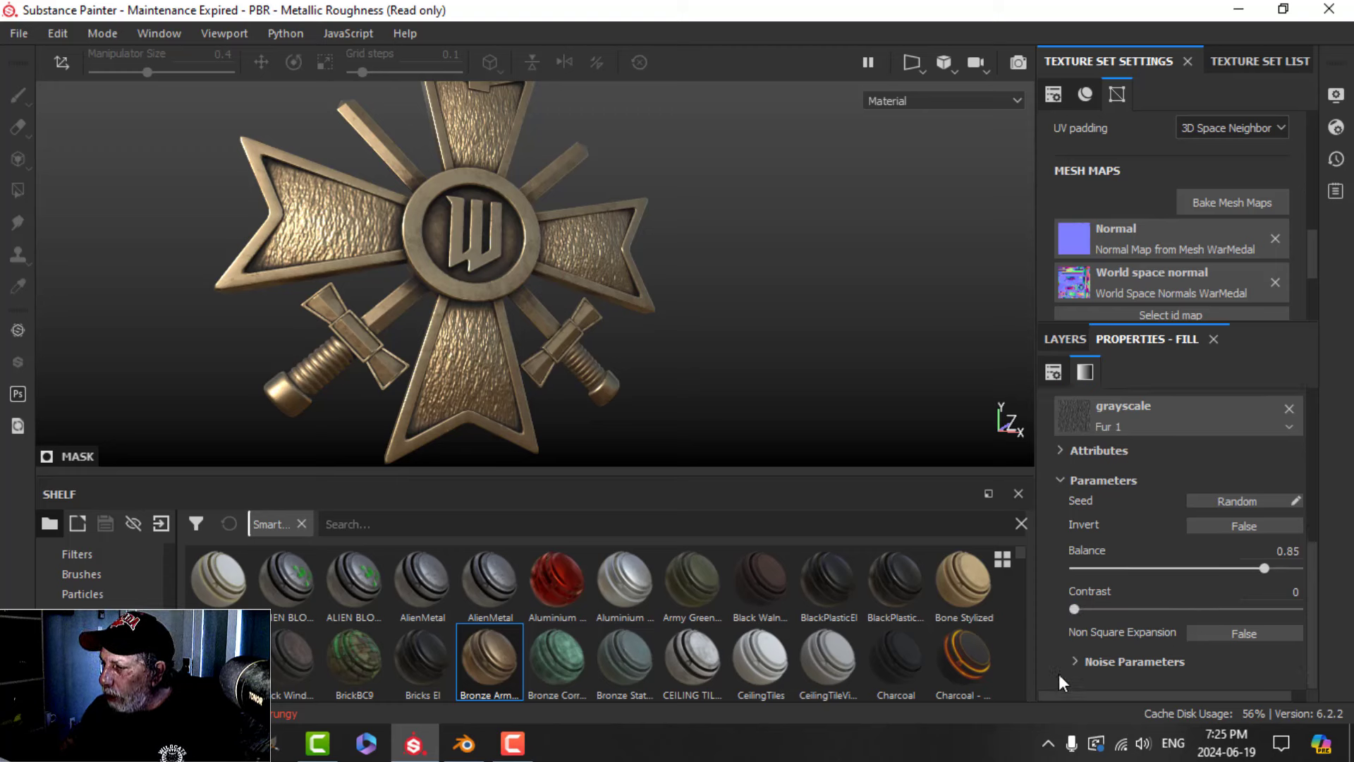
click(1073, 662)
scroll(1199, 621, down, 2)
click(1276, 601)
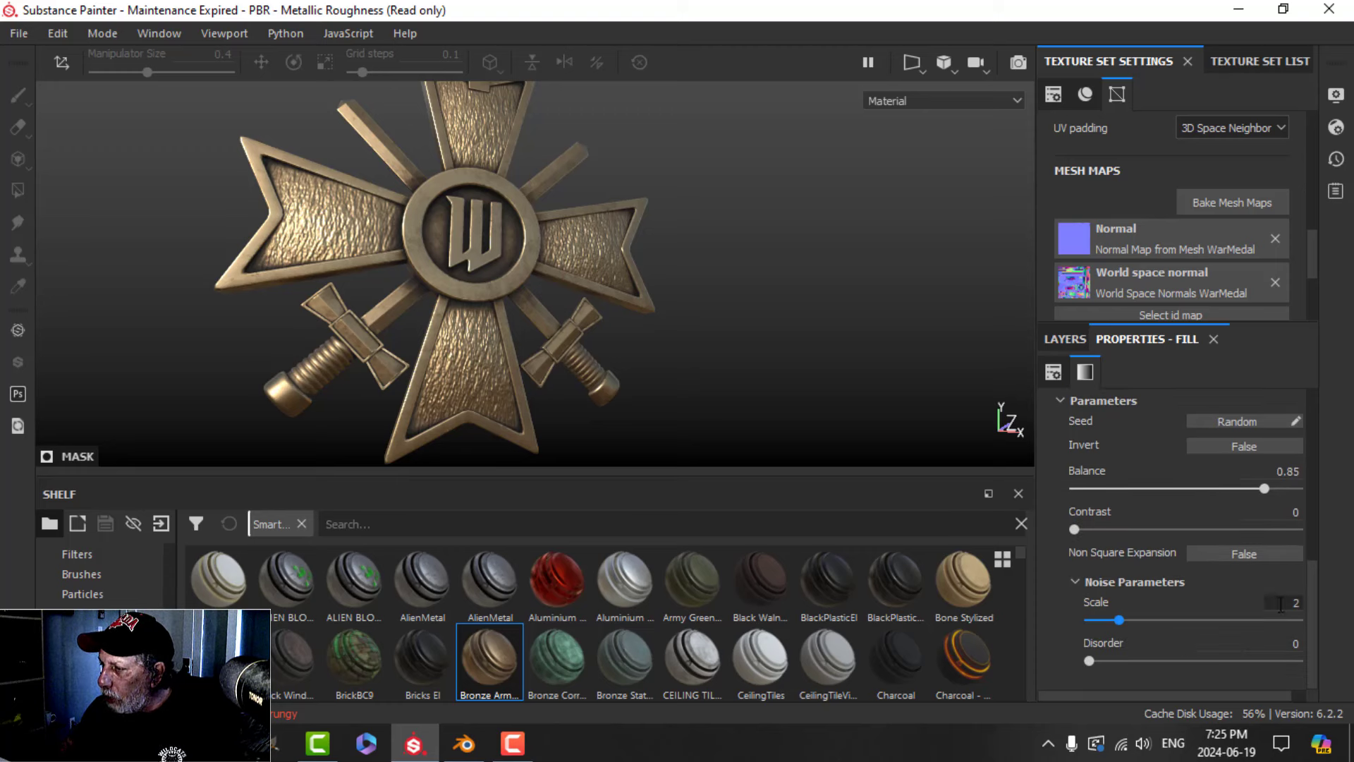
text(2)
key(Return)
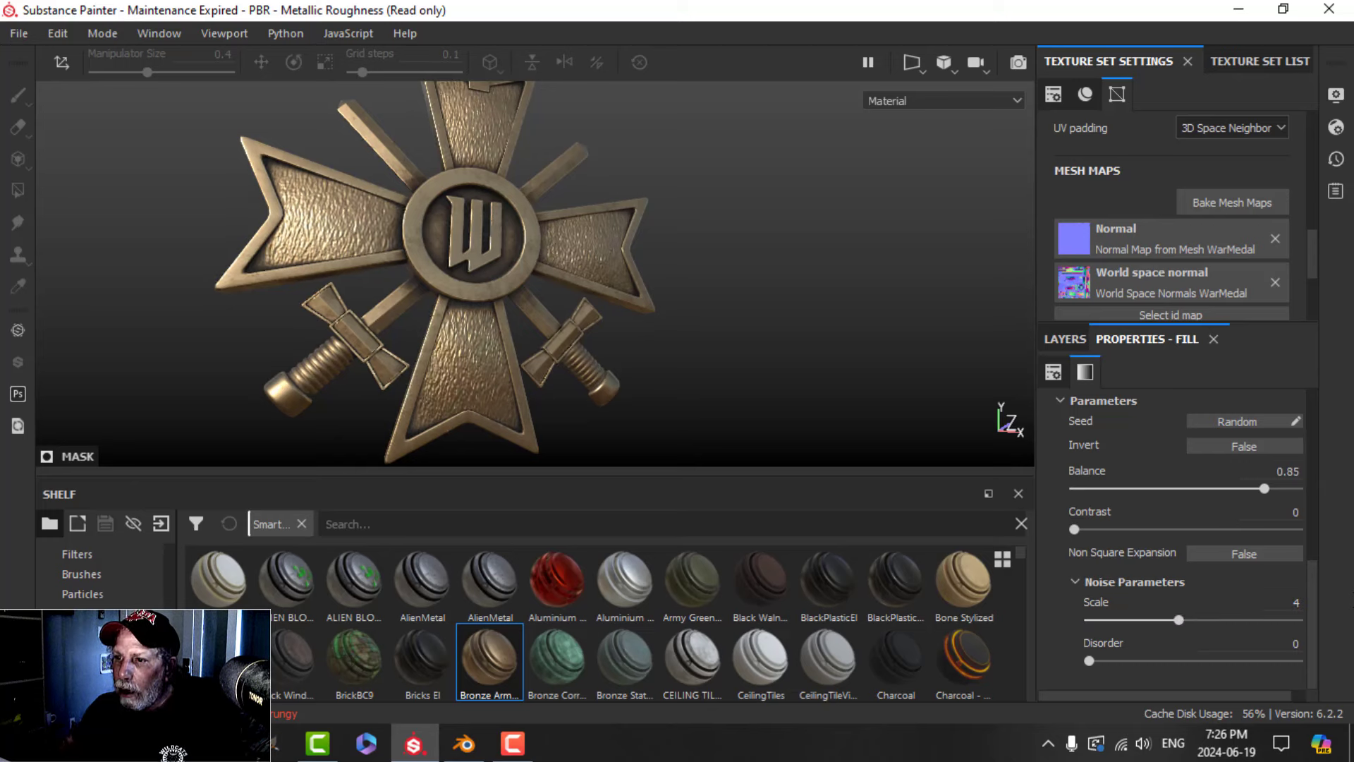
alt+drag(570, 284, 483, 316)
scroll(483, 315, down, 3)
alt+middle_drag(481, 310, 496, 299)
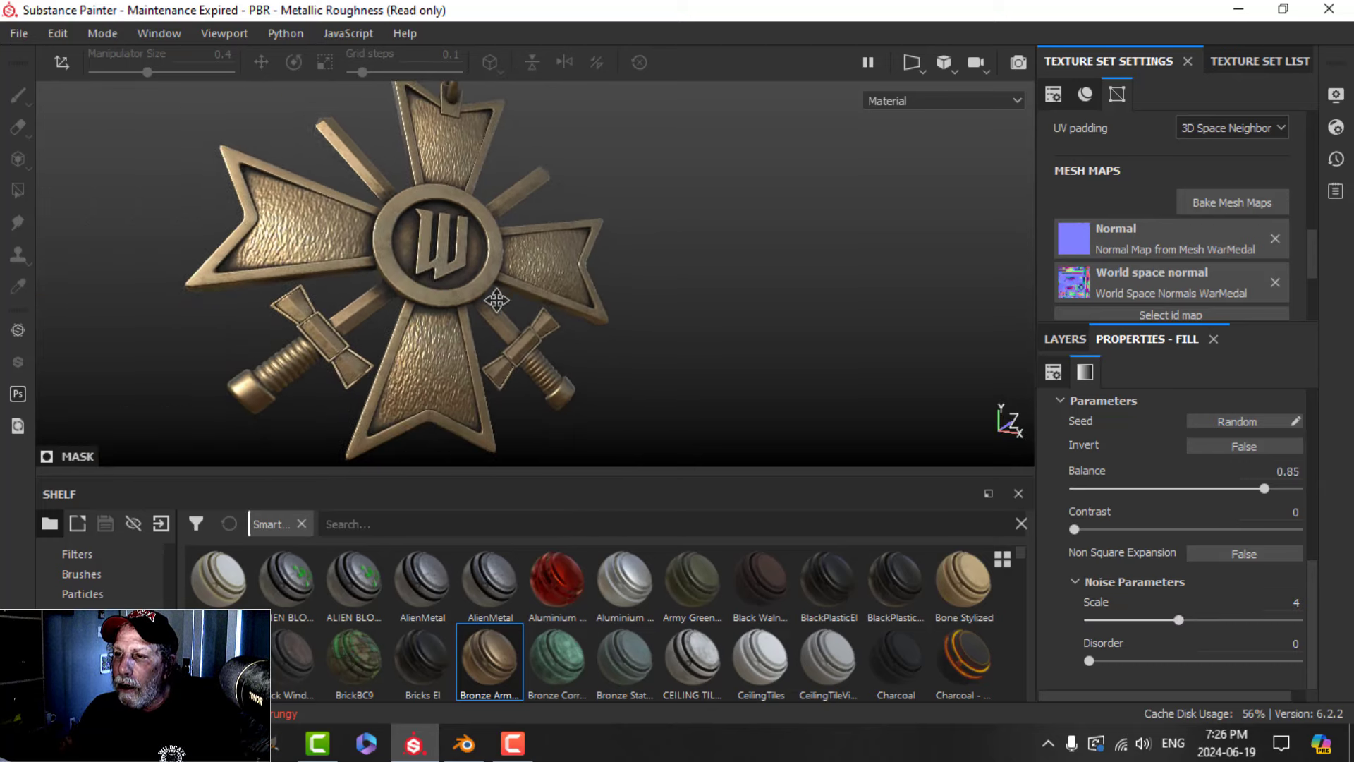
alt+drag(497, 299, 485, 296)
mouse_move(275, 245)
alt+mouse_down()
mouse_move(310, 256)
mouse_move(293, 251)
alt+mouse_up()
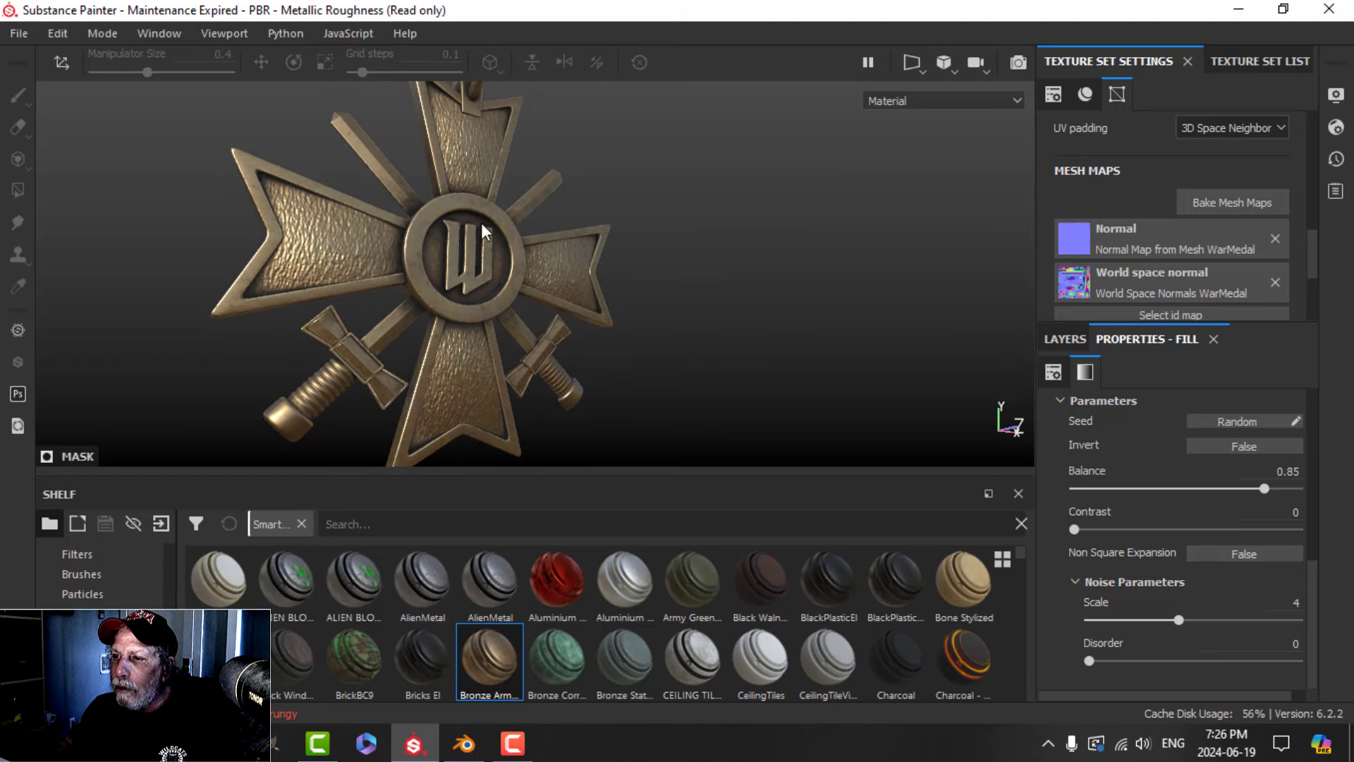
alt+drag(576, 318, 671, 353)
Collapse the Wings folder and add a new fill layer above it
click(1065, 339)
click(1073, 415)
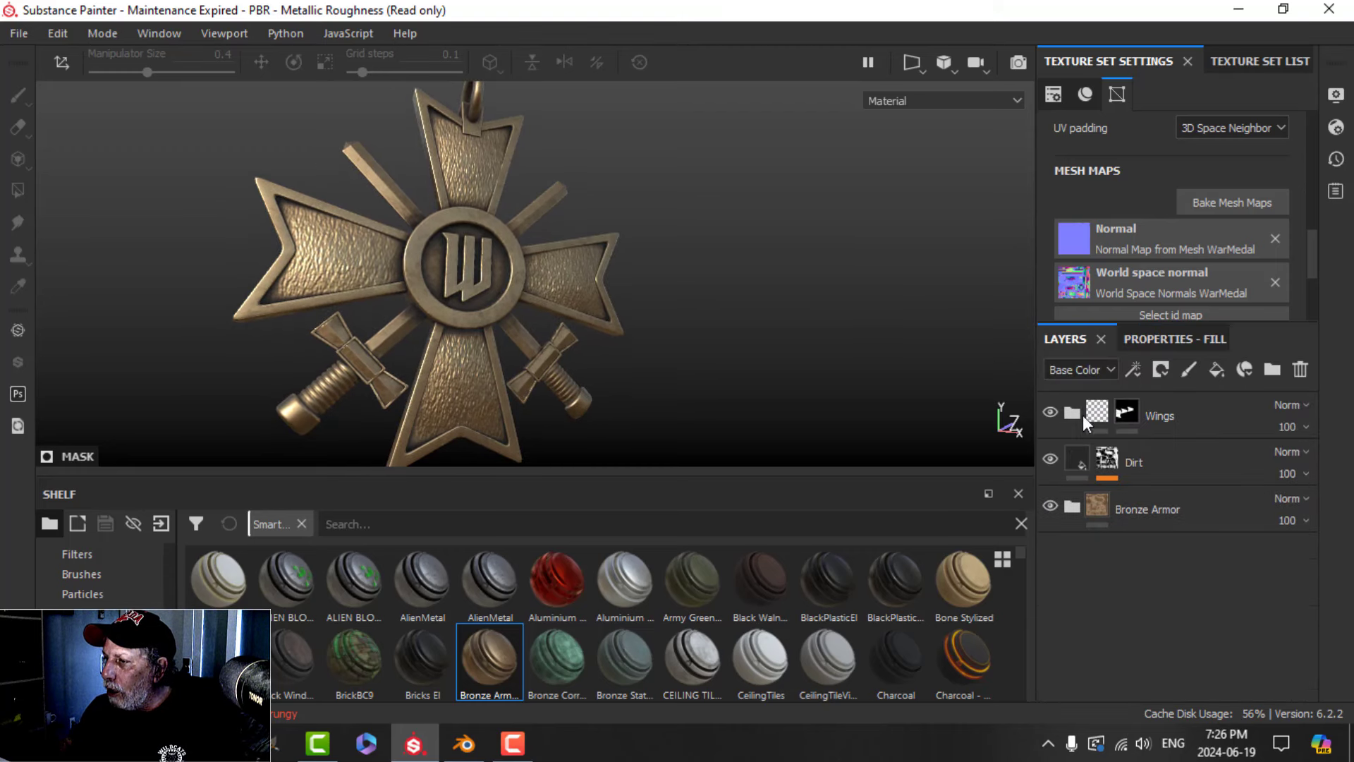
click(1070, 468)
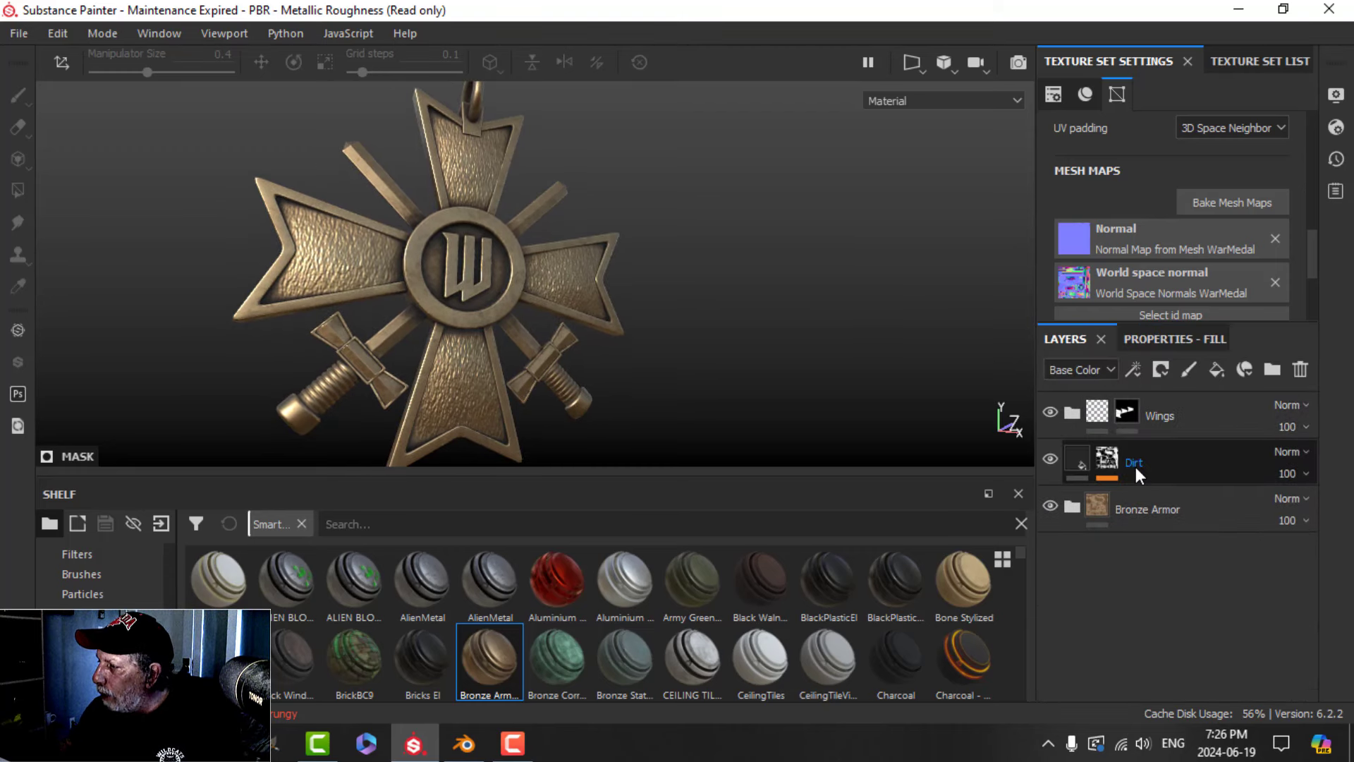
click(1122, 417)
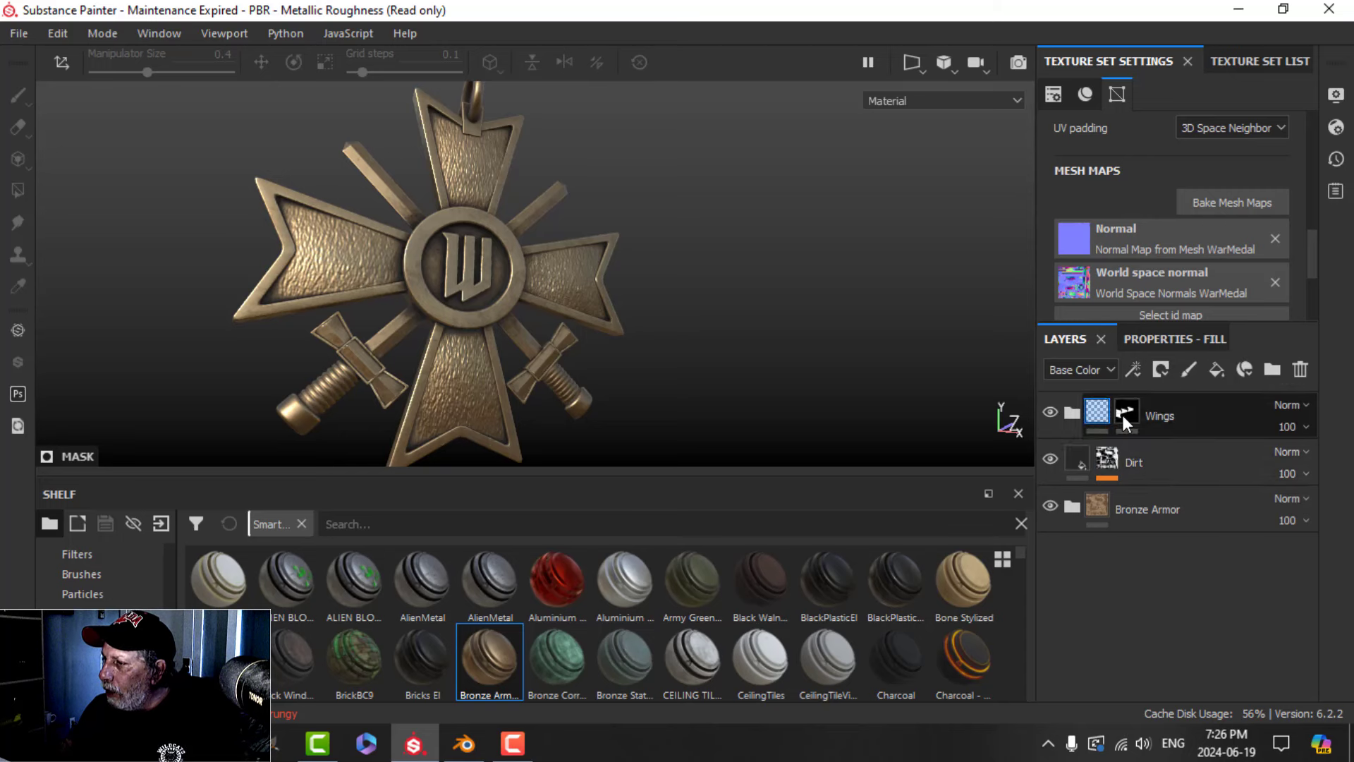
click(1225, 371)
Restrict the new fill layer to the color channel and set its base color to a dark grey of 0.027
click(1178, 336)
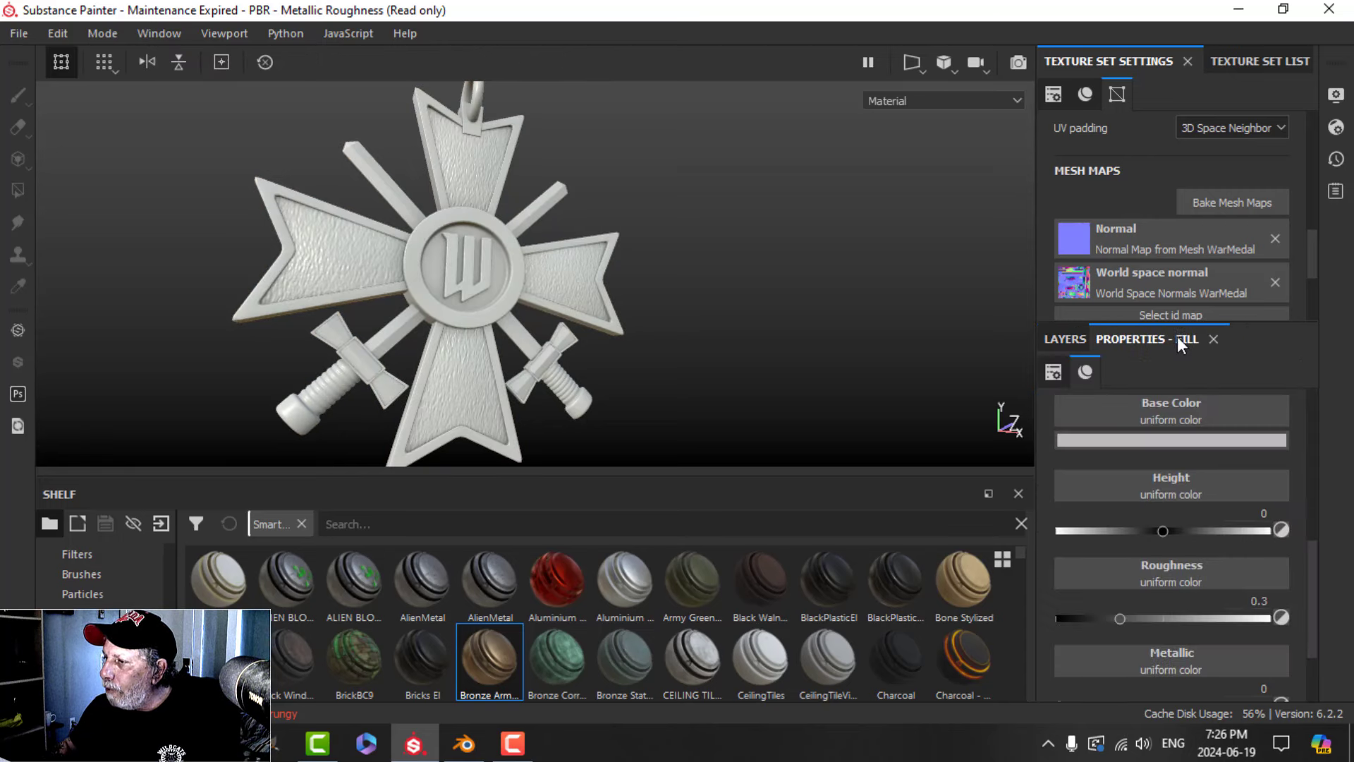
scroll(1134, 455, up, 3)
alt+click(1079, 485)
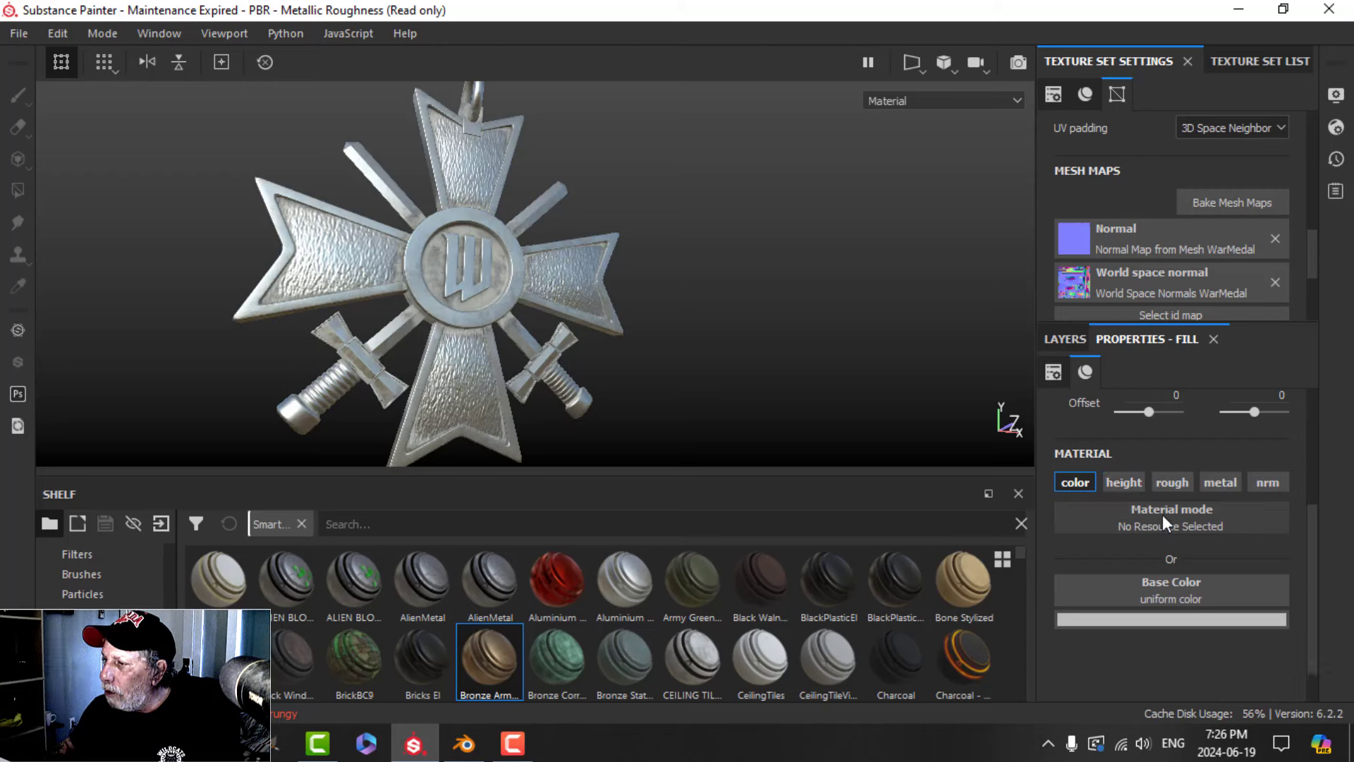
scroll(1164, 520, down, 1)
click(1158, 569)
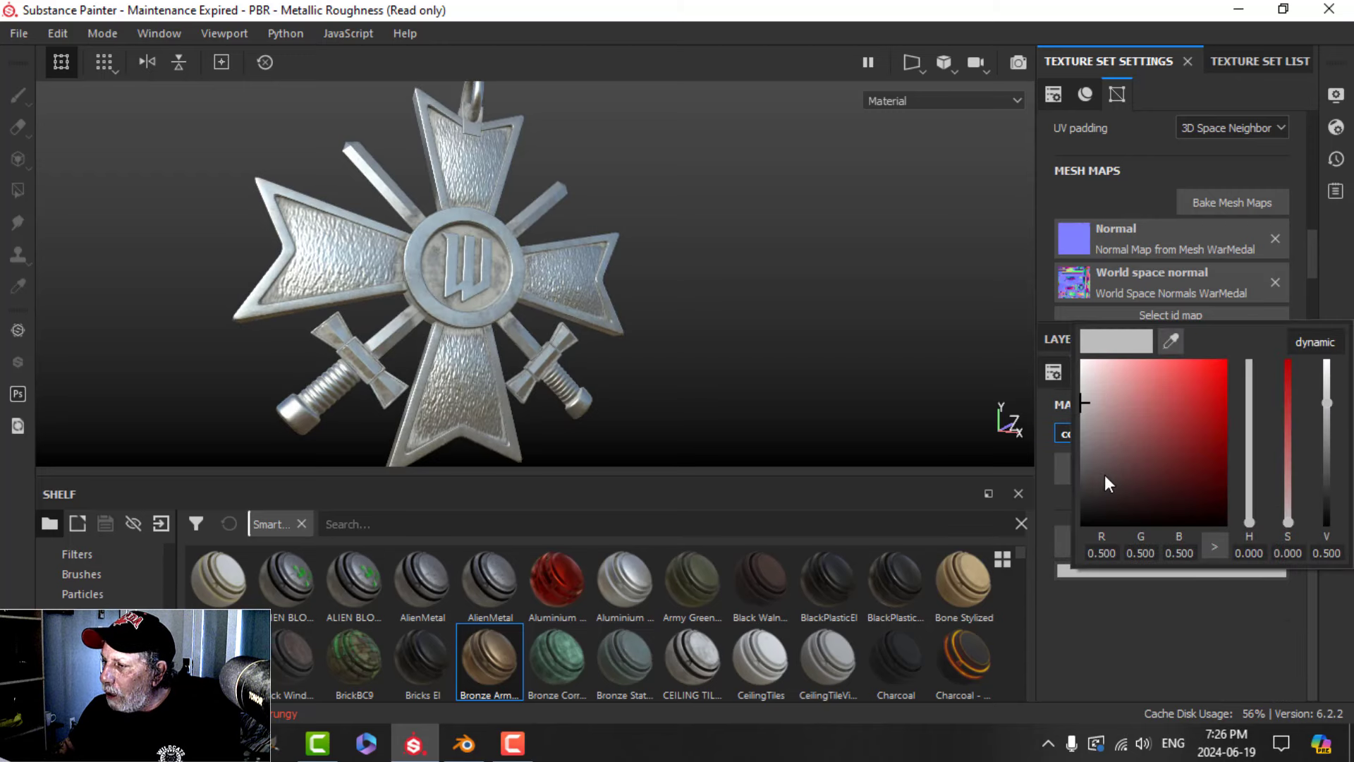
drag(1105, 483, 1081, 495)
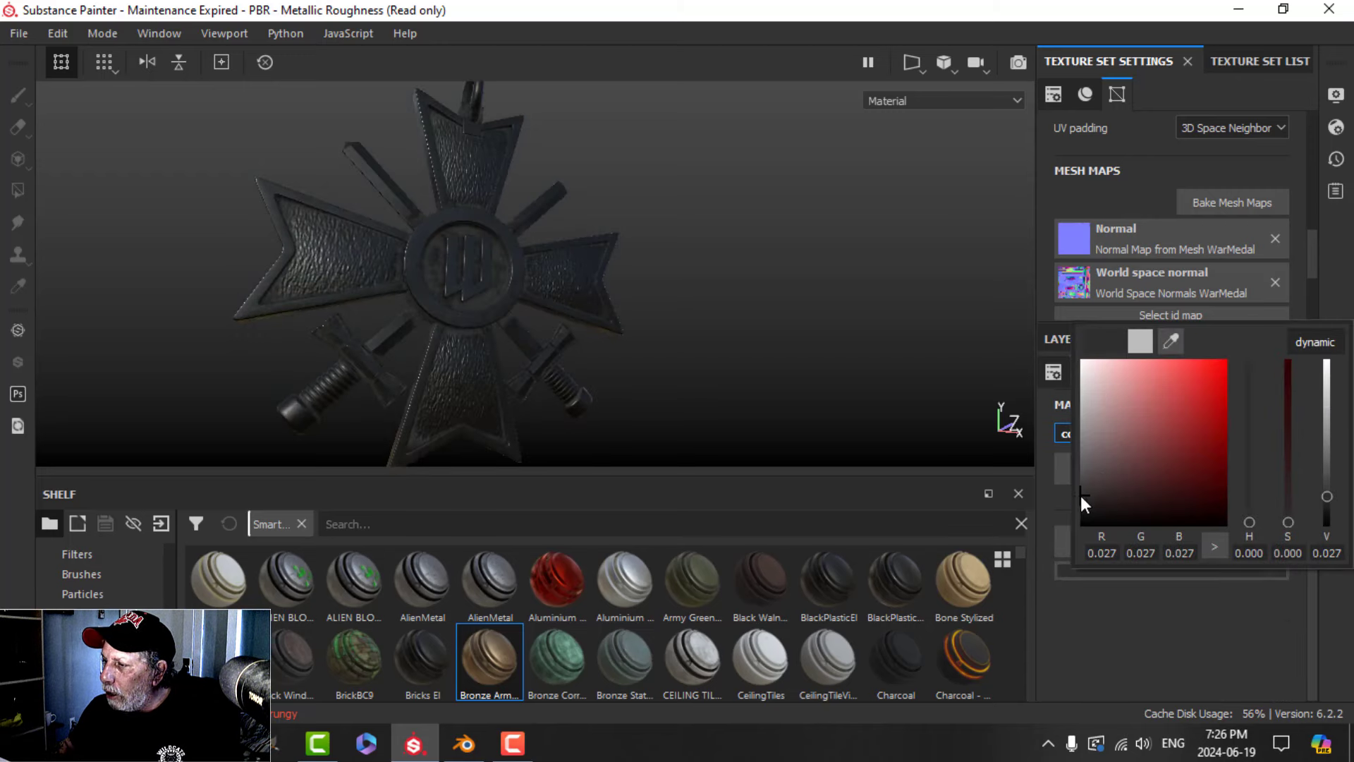
Add a black mask to the dark fill layer and insert a generator in that mask
click(1065, 339)
click(1163, 368)
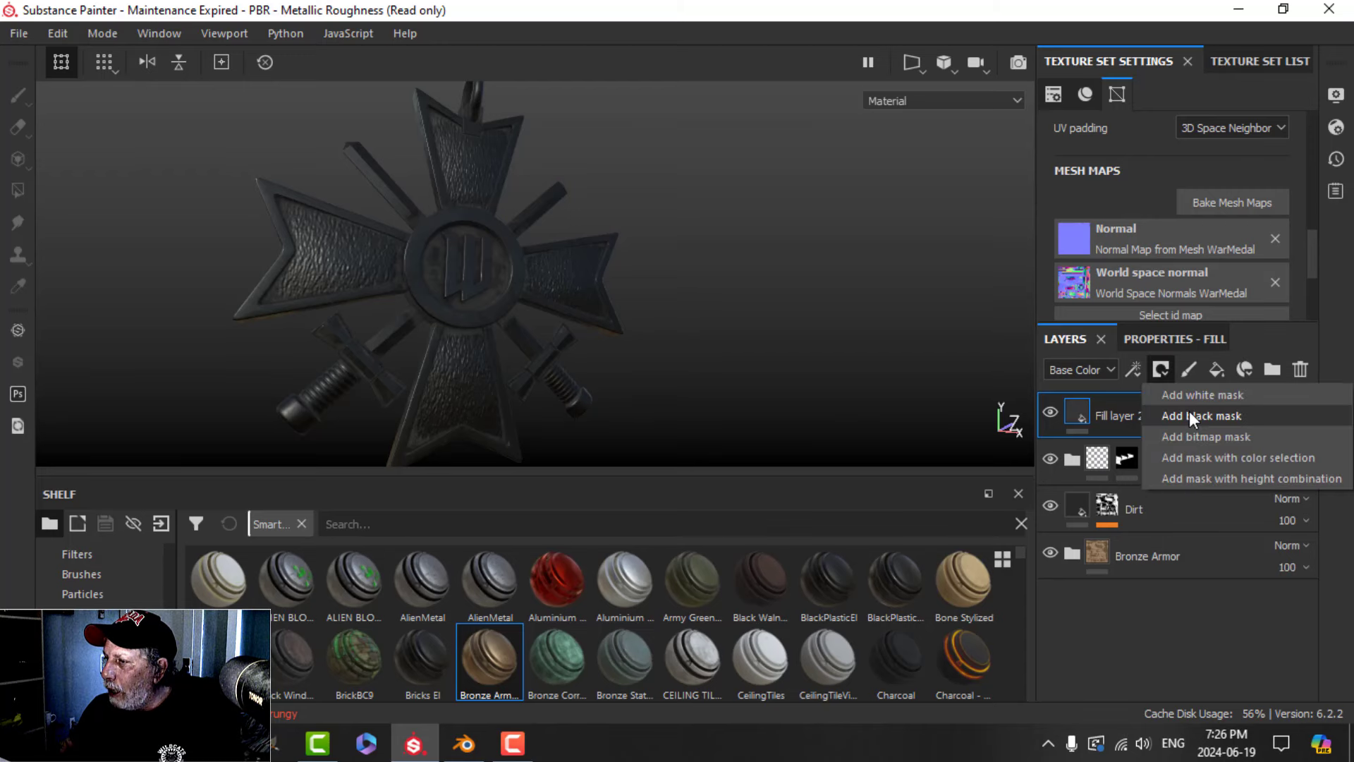
click(1189, 416)
click(1134, 369)
click(1161, 391)
Use the Metal Edge Wear generator in the mask and set its wear level to 0.65
click(1160, 338)
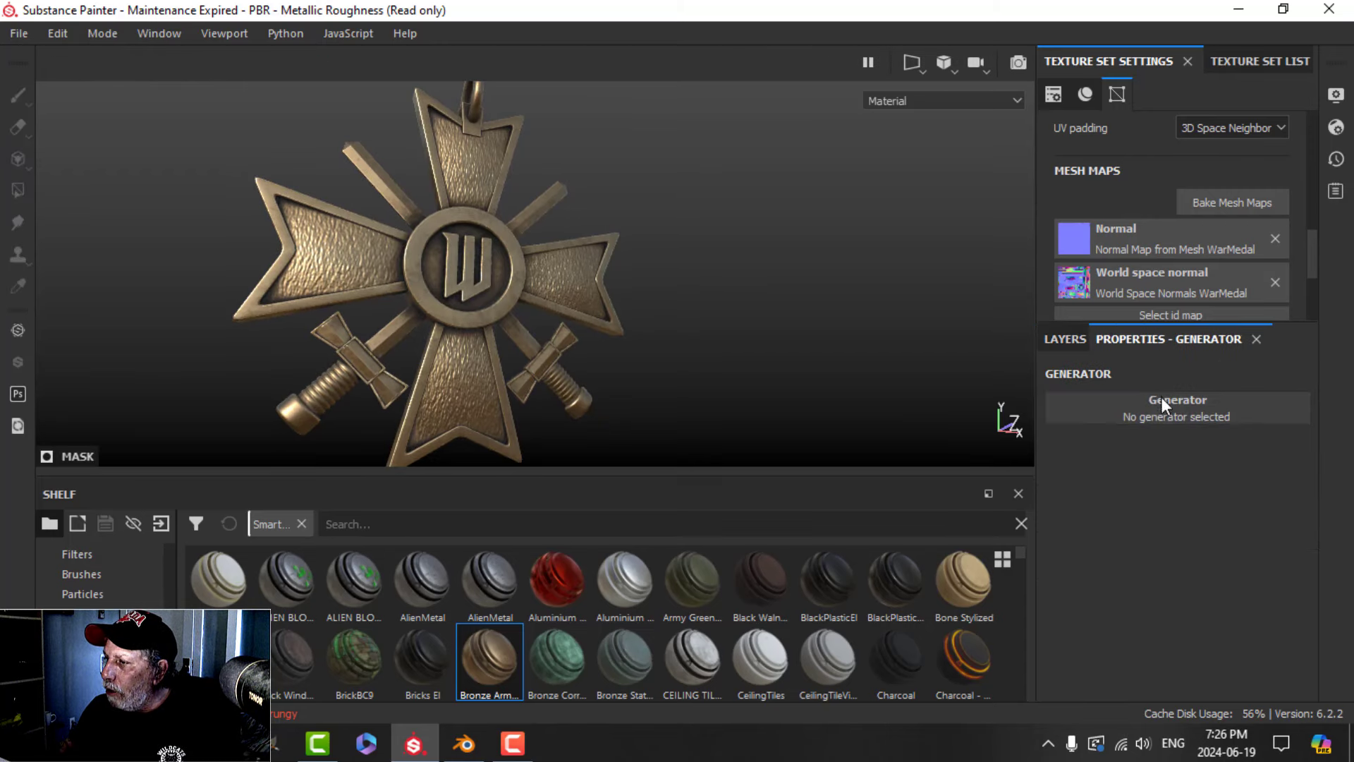
click(1162, 402)
click(1201, 585)
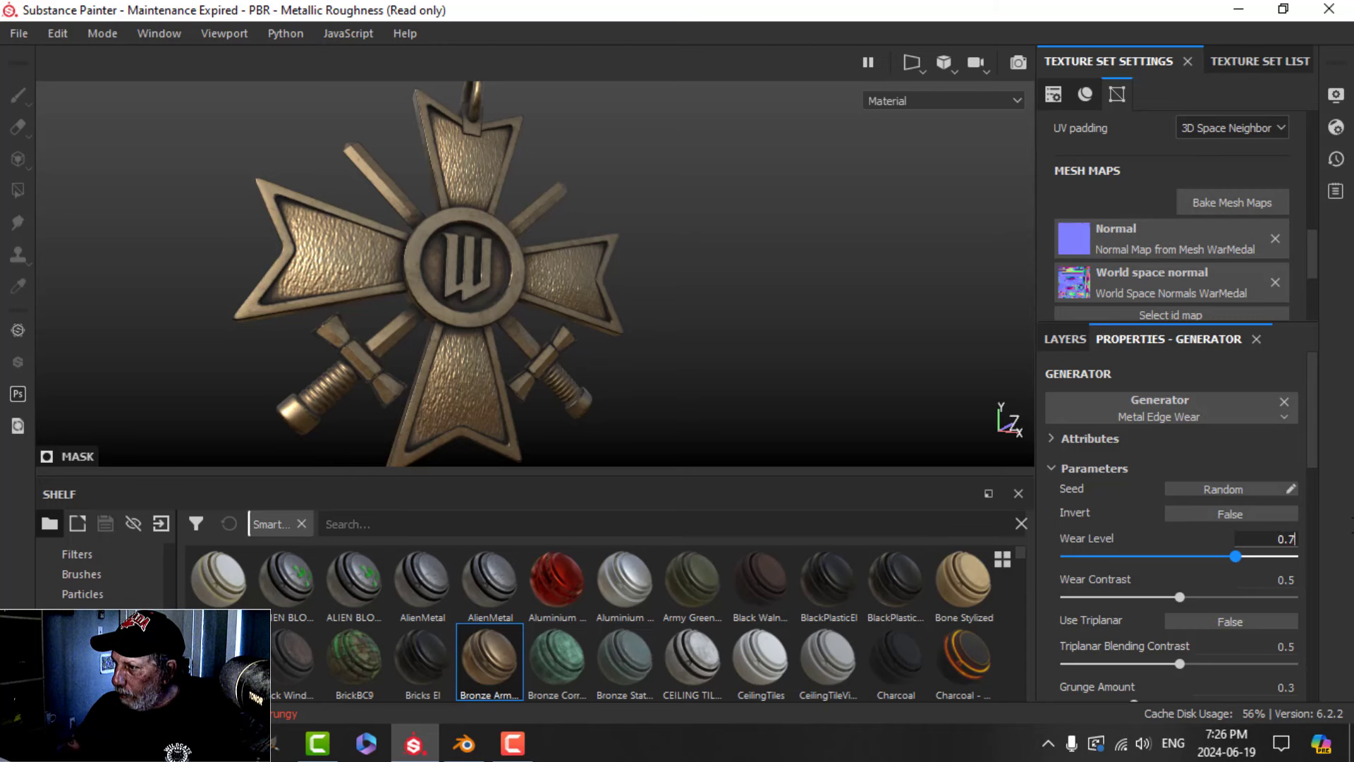
key(Return)
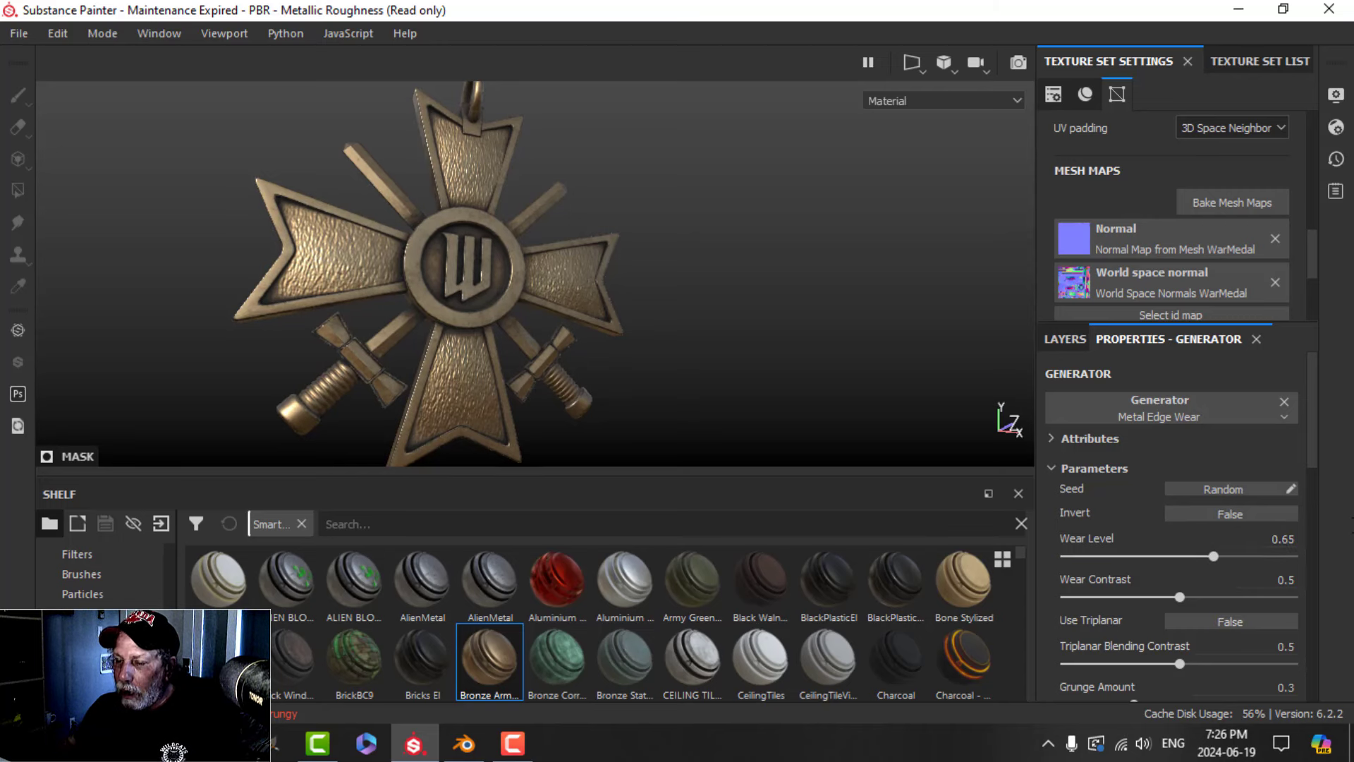
mouse_move(566, 369)
alt+mouse_down()
mouse_move(551, 270)
mouse_move(557, 303)
mouse_move(529, 324)
mouse_move(469, 318)
mouse_move(502, 317)
mouse_move(532, 281)
mouse_move(520, 324)
mouse_move(562, 353)
alt+mouse_up()
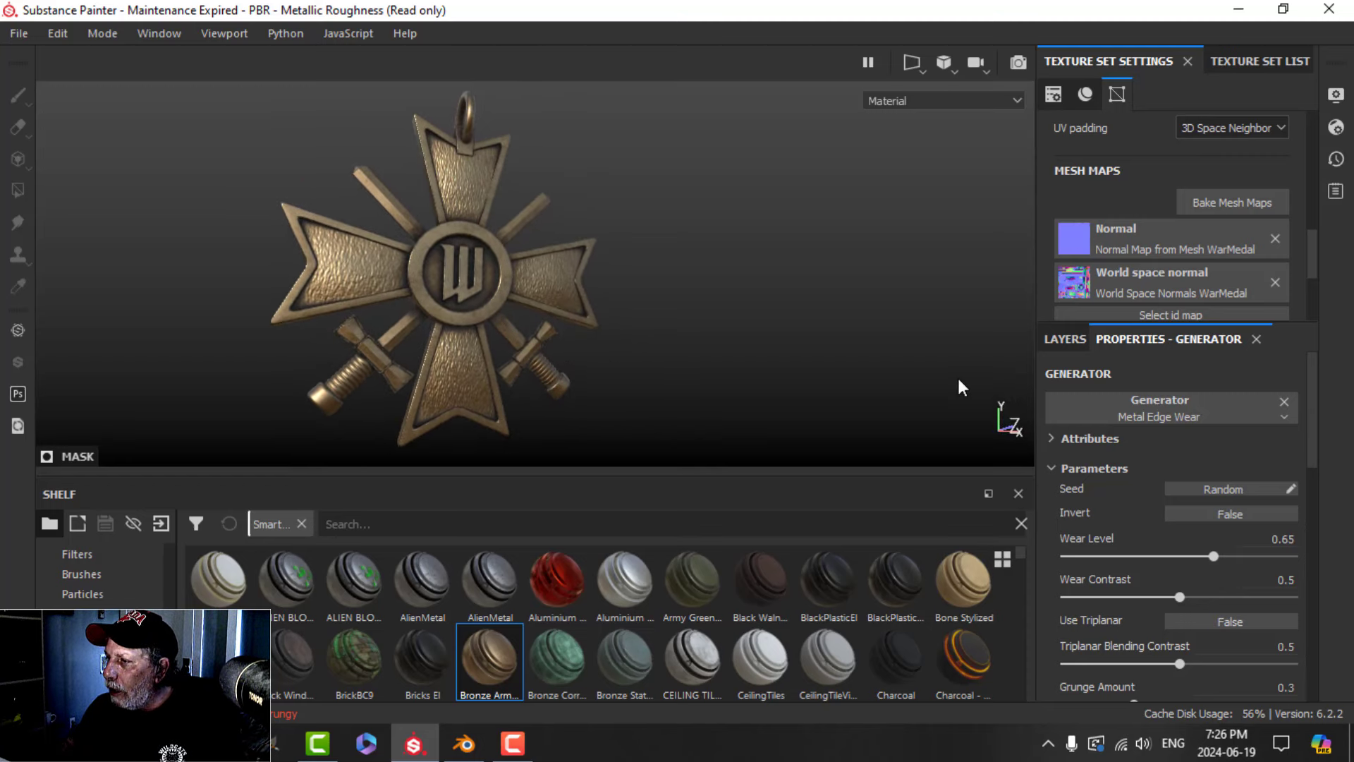
Rename the dark edge-wear fill layer to Edges
click(1046, 340)
double_click(1146, 417)
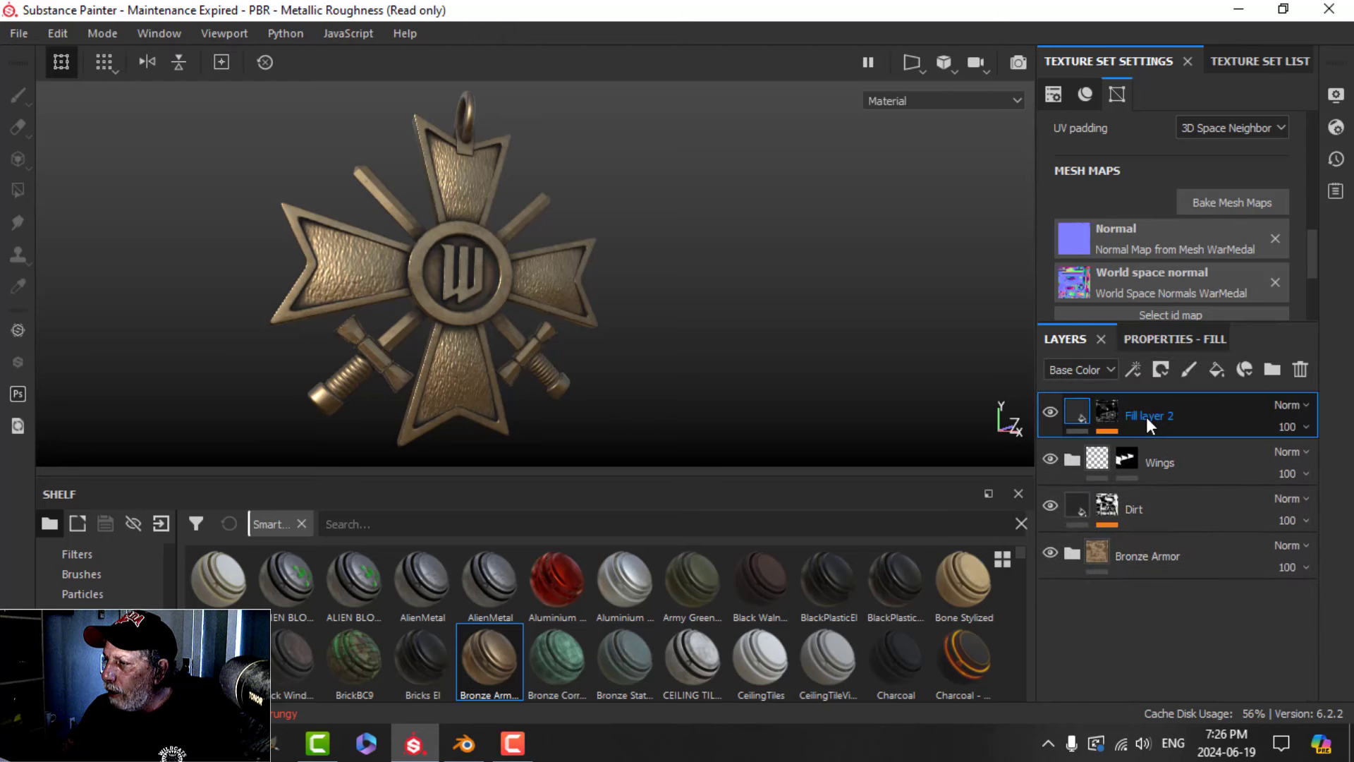
text(Ed)
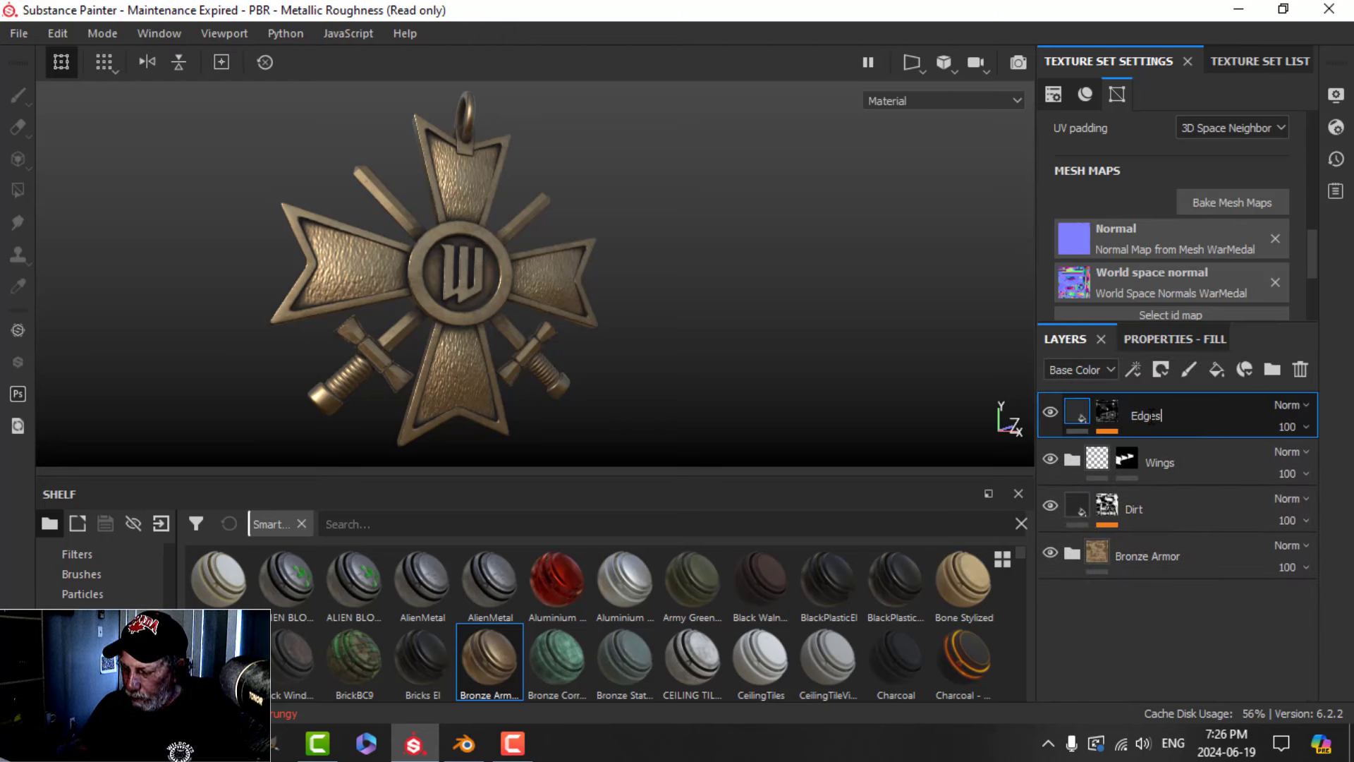
text(ges)
key(Return)
scroll(449, 274, up, 1)
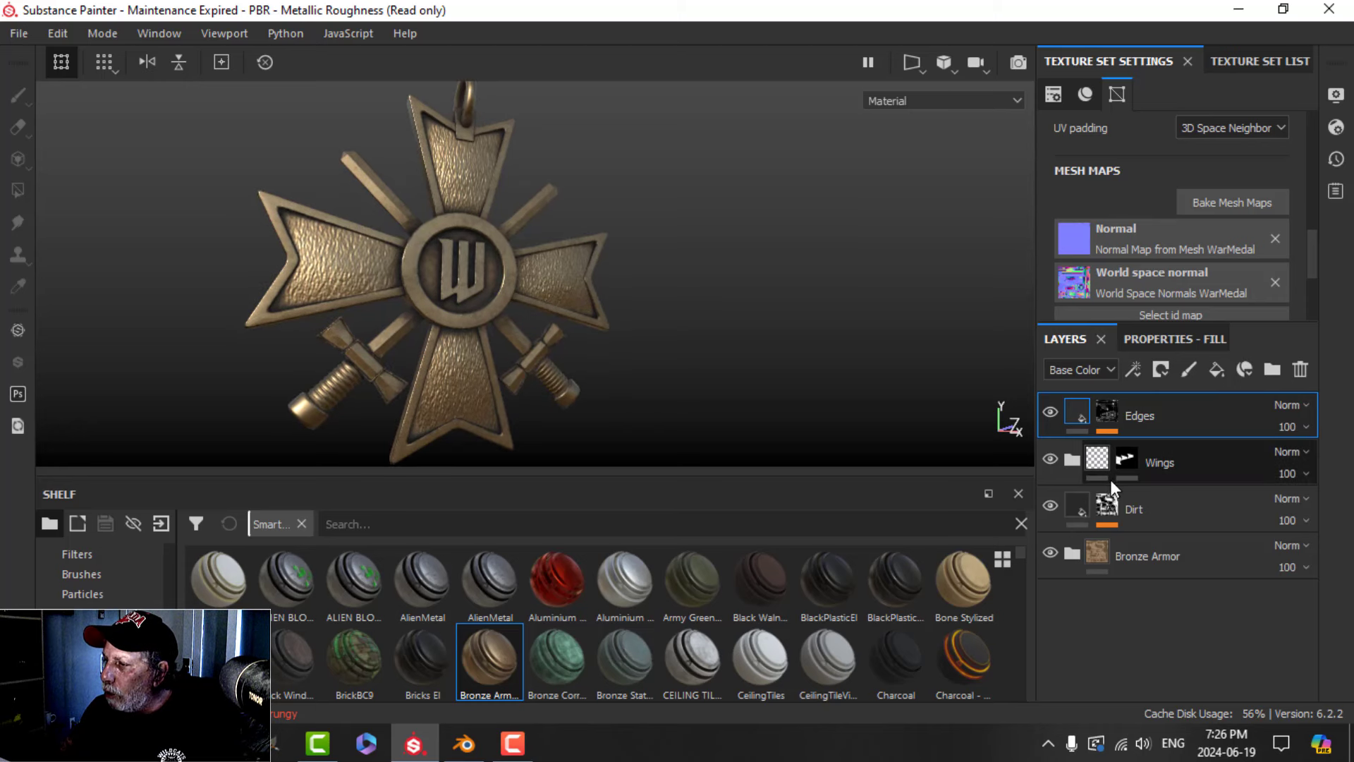
Add a new folder above the Edges layer, place a new fill layer inside it and collapse the folder
click(1276, 367)
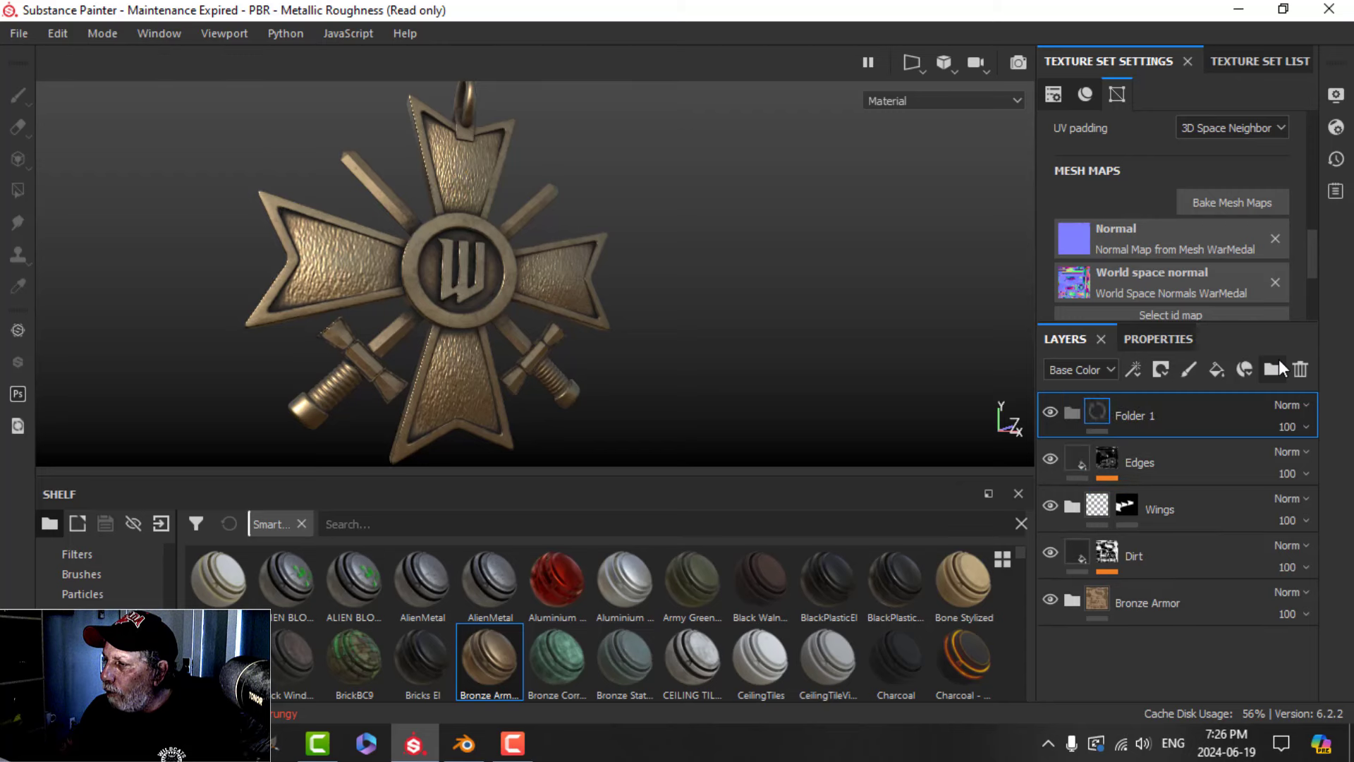
click(1215, 370)
drag(1144, 417, 1141, 460)
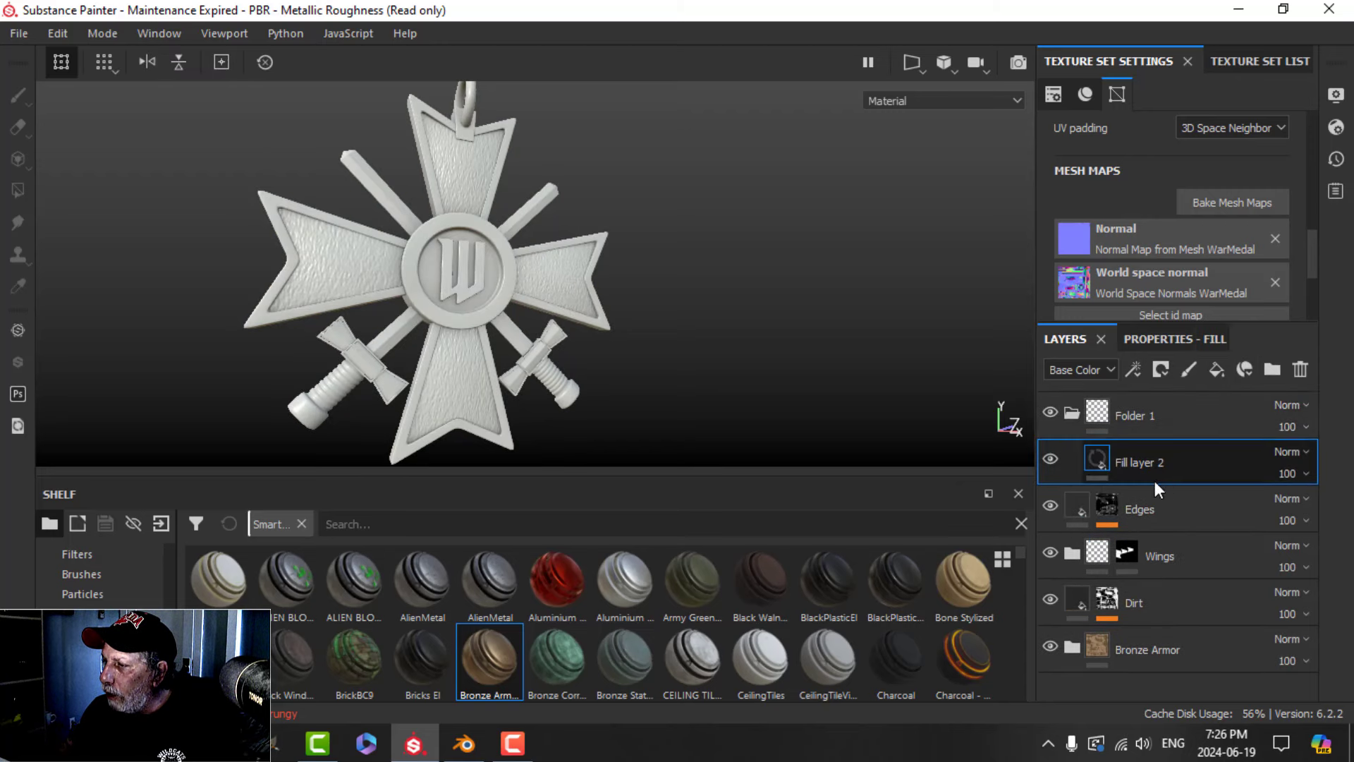
click(1073, 414)
Add a black mask to the new folder and reveal only the medal's central ring using Polygon Fill in UV chunk mode
click(1098, 411)
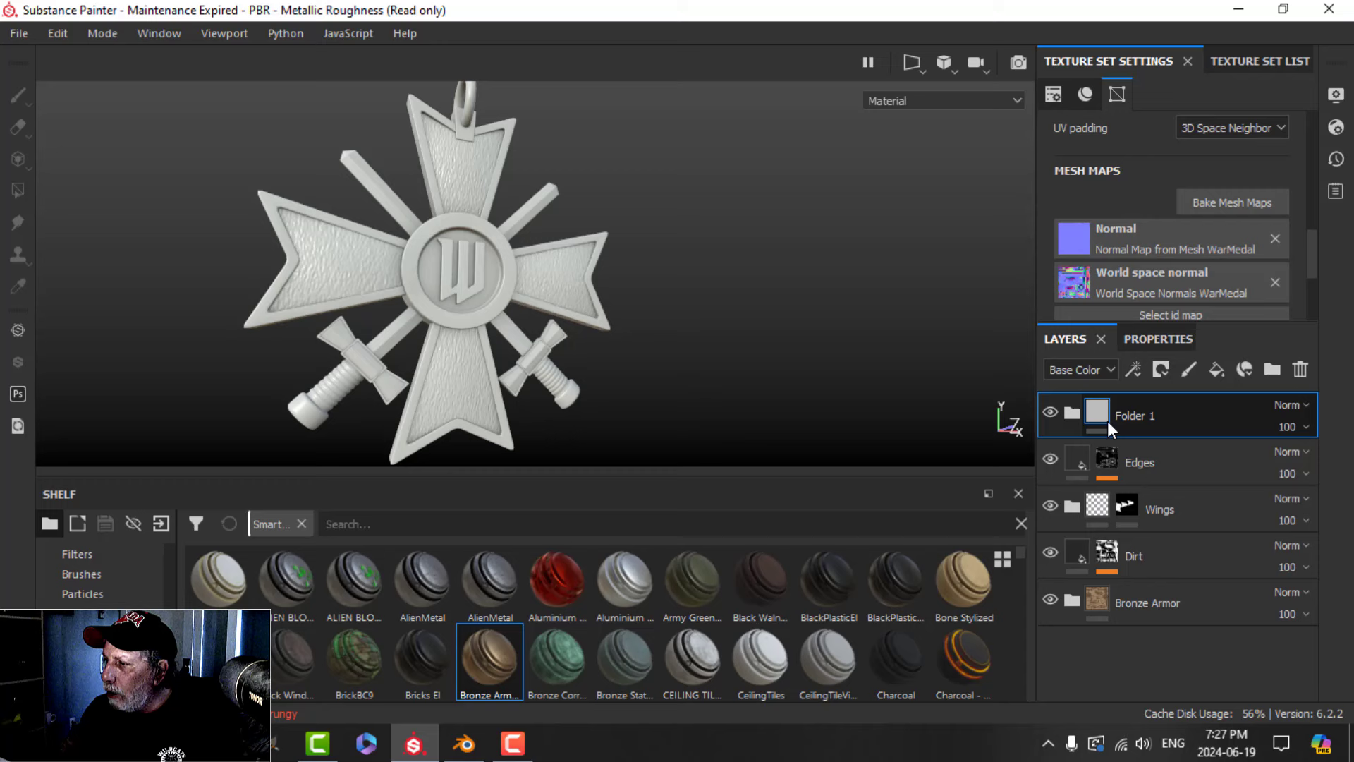
click(1161, 369)
click(1179, 415)
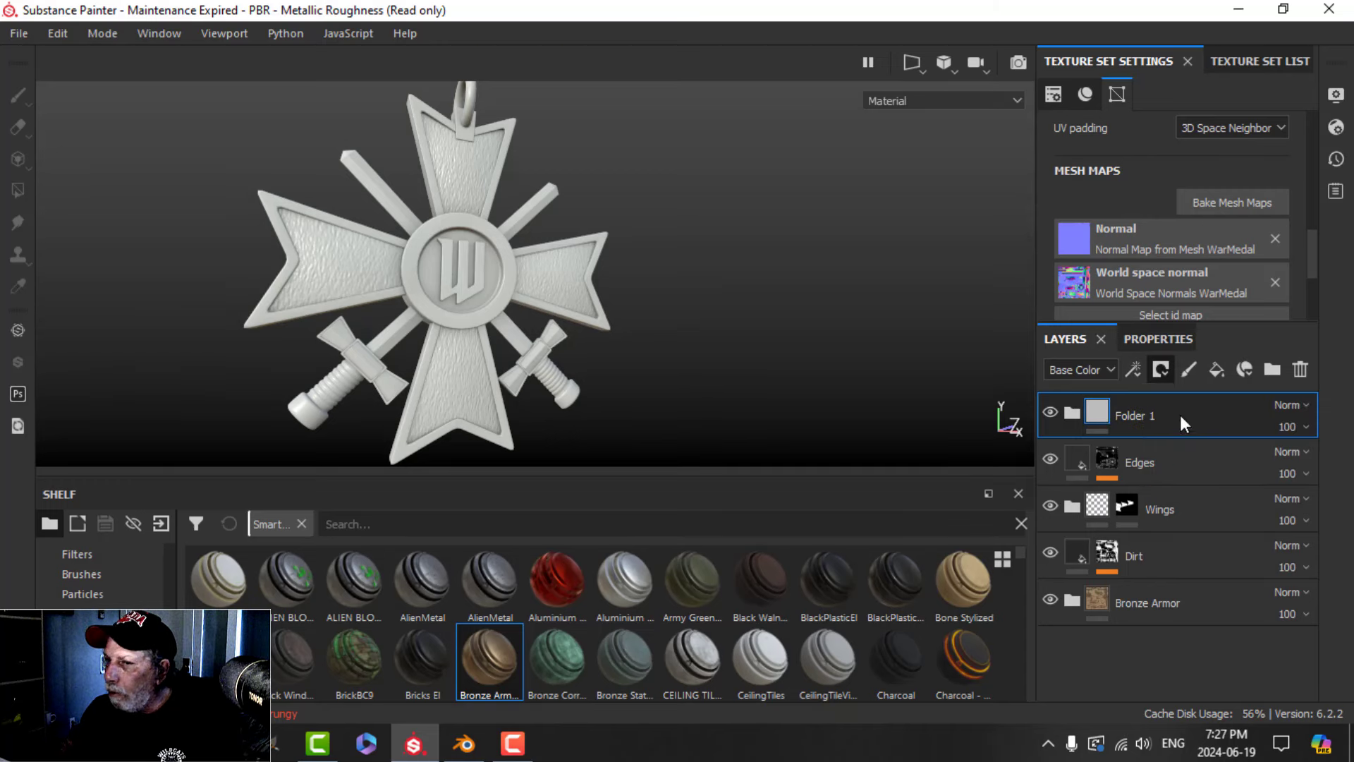
click(18, 190)
click(1154, 342)
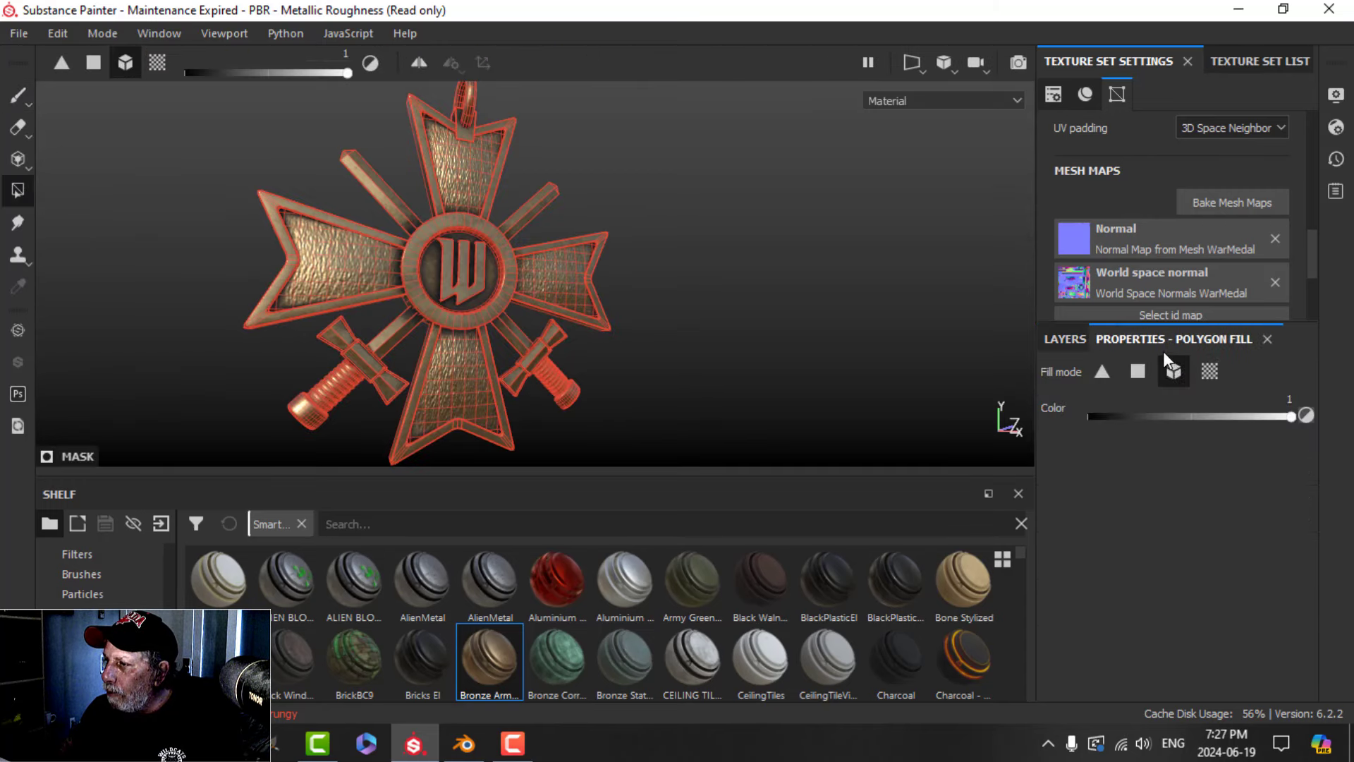
click(1208, 371)
scroll(641, 243, up, 3)
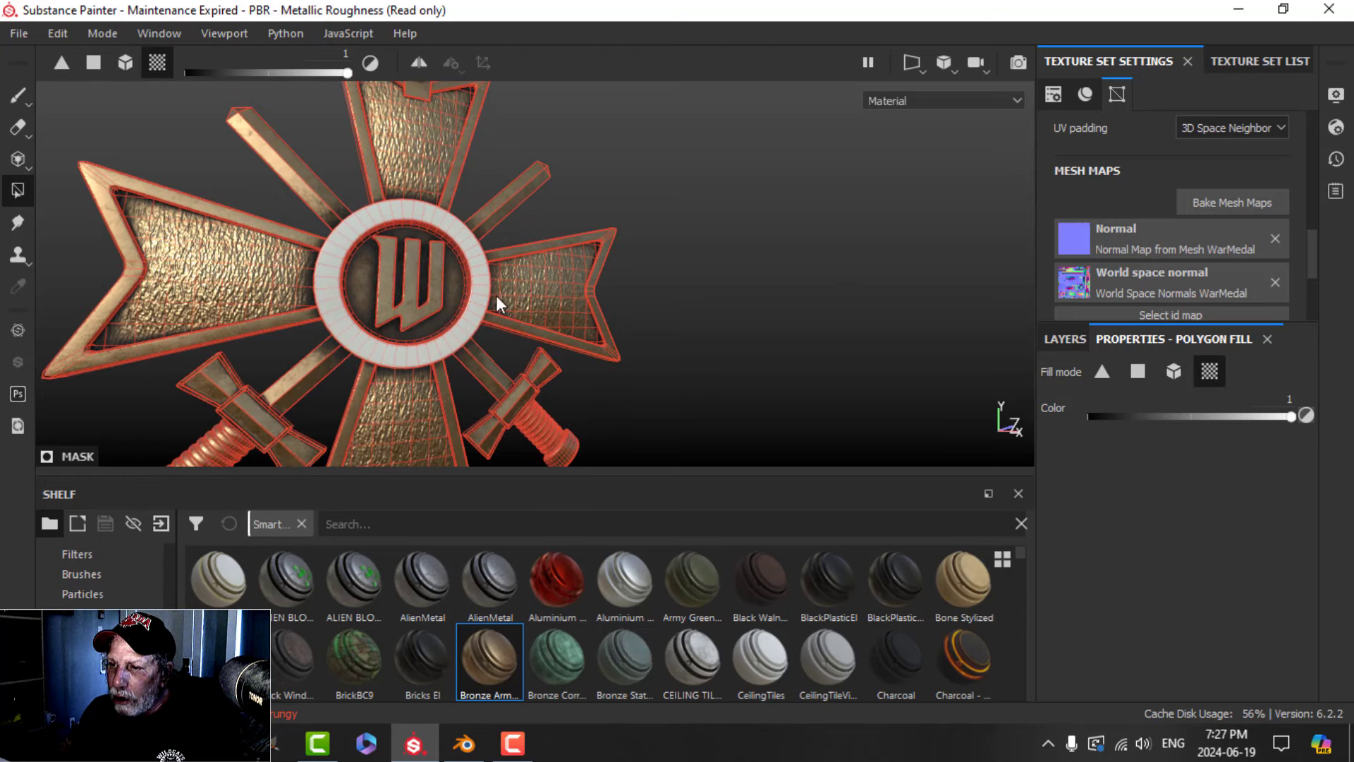
click(18, 95)
click(1065, 338)
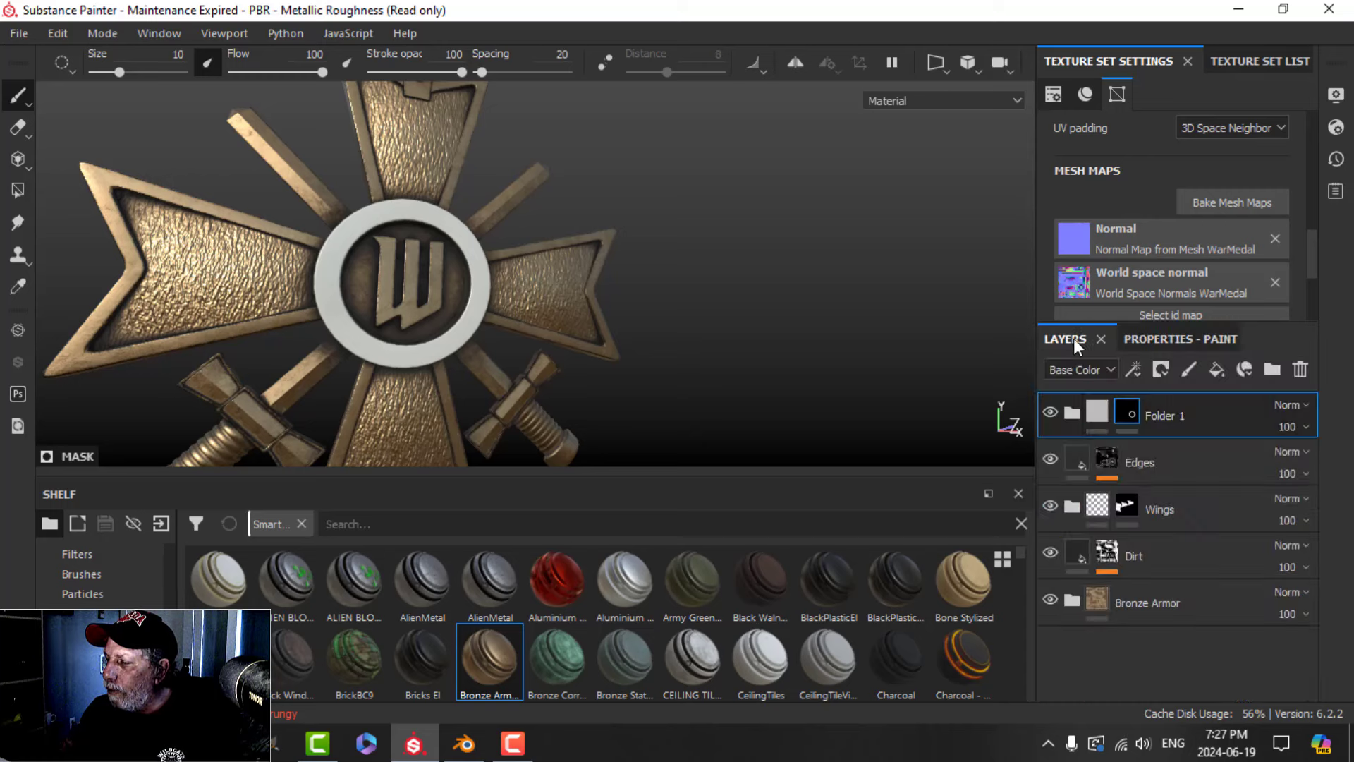
Restrict the fill layer inside the new folder to the height channel and set its height to about 0.21
click(1073, 413)
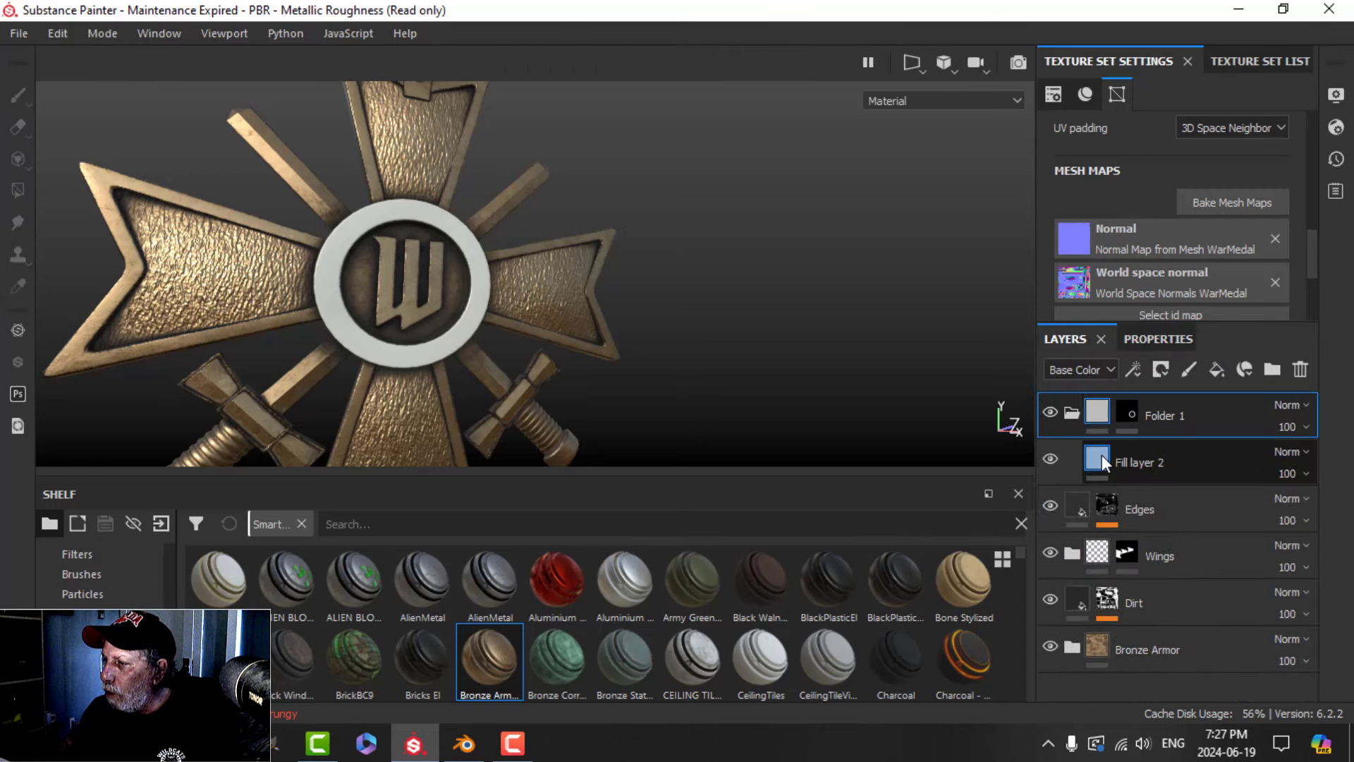
click(1158, 476)
click(1154, 340)
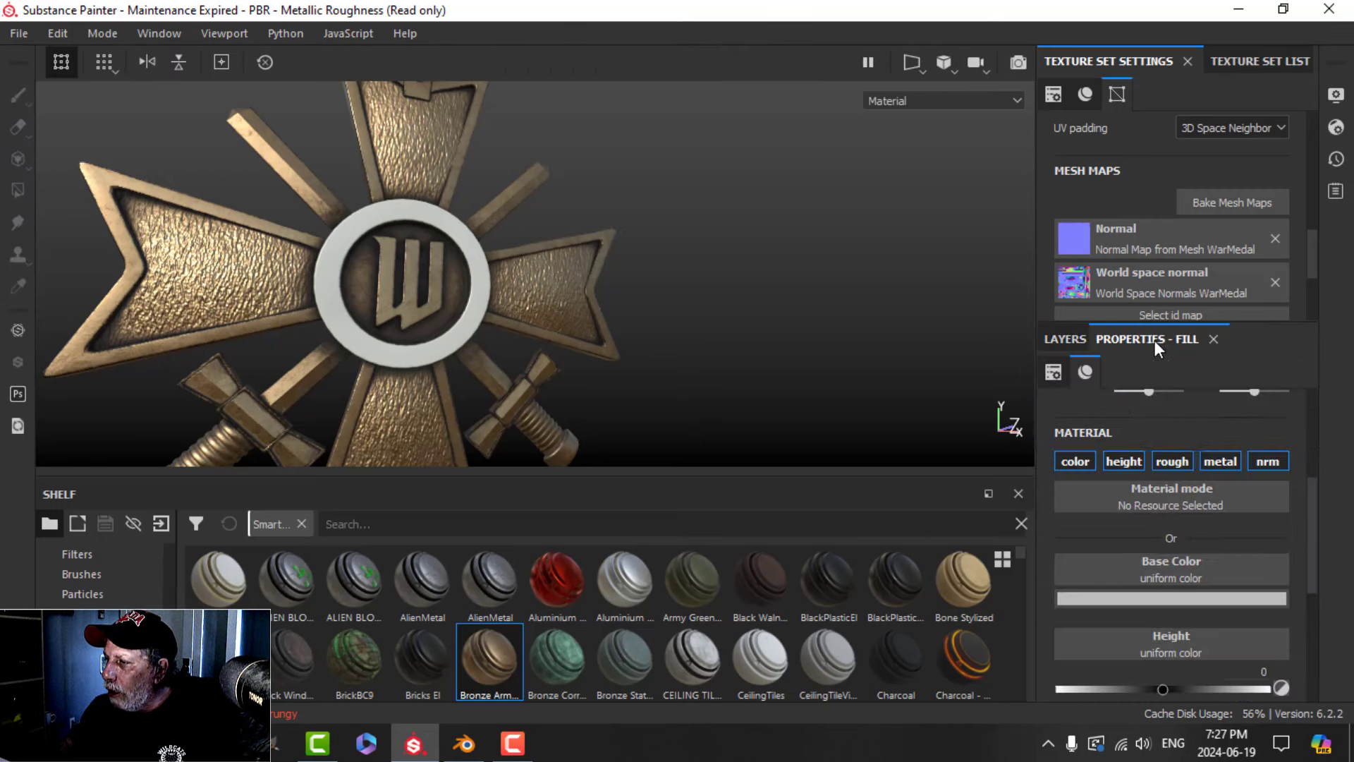
click(1129, 463)
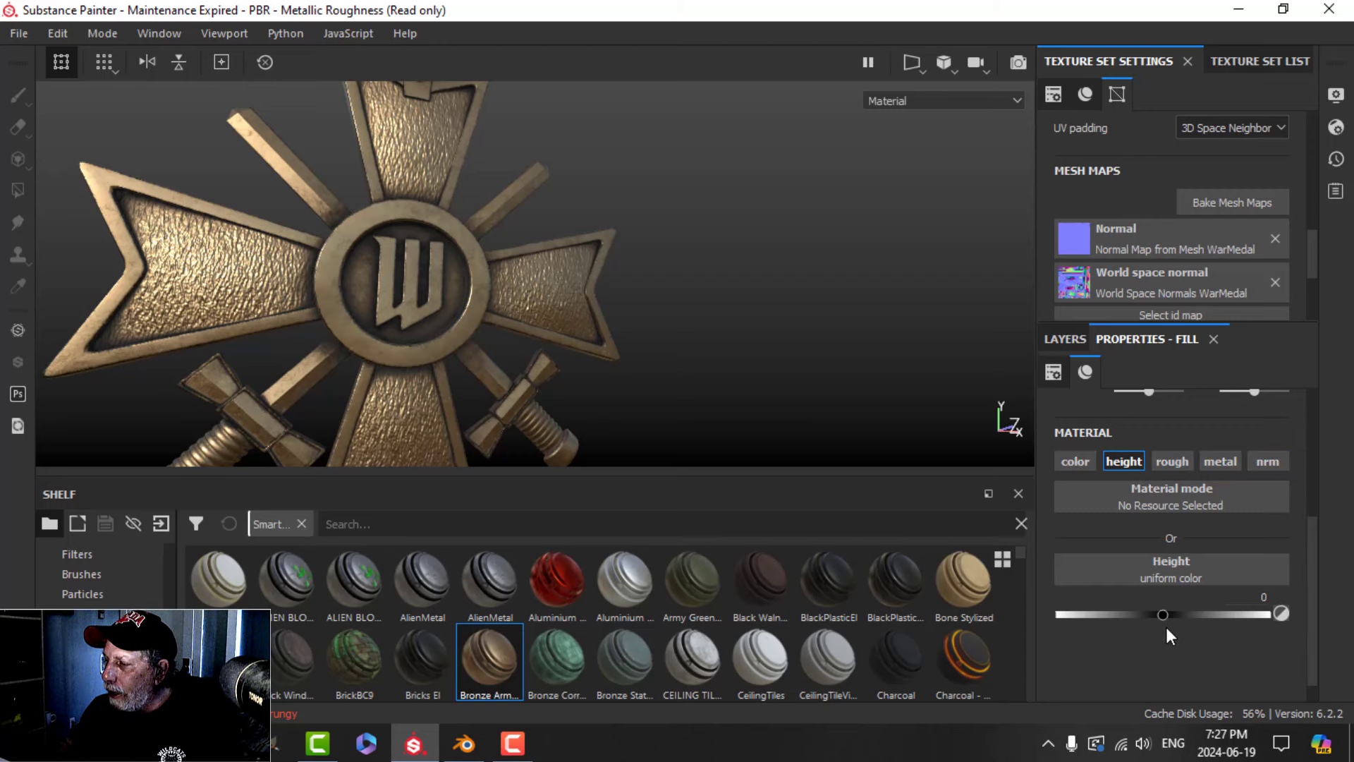
drag(1169, 622, 1185, 616)
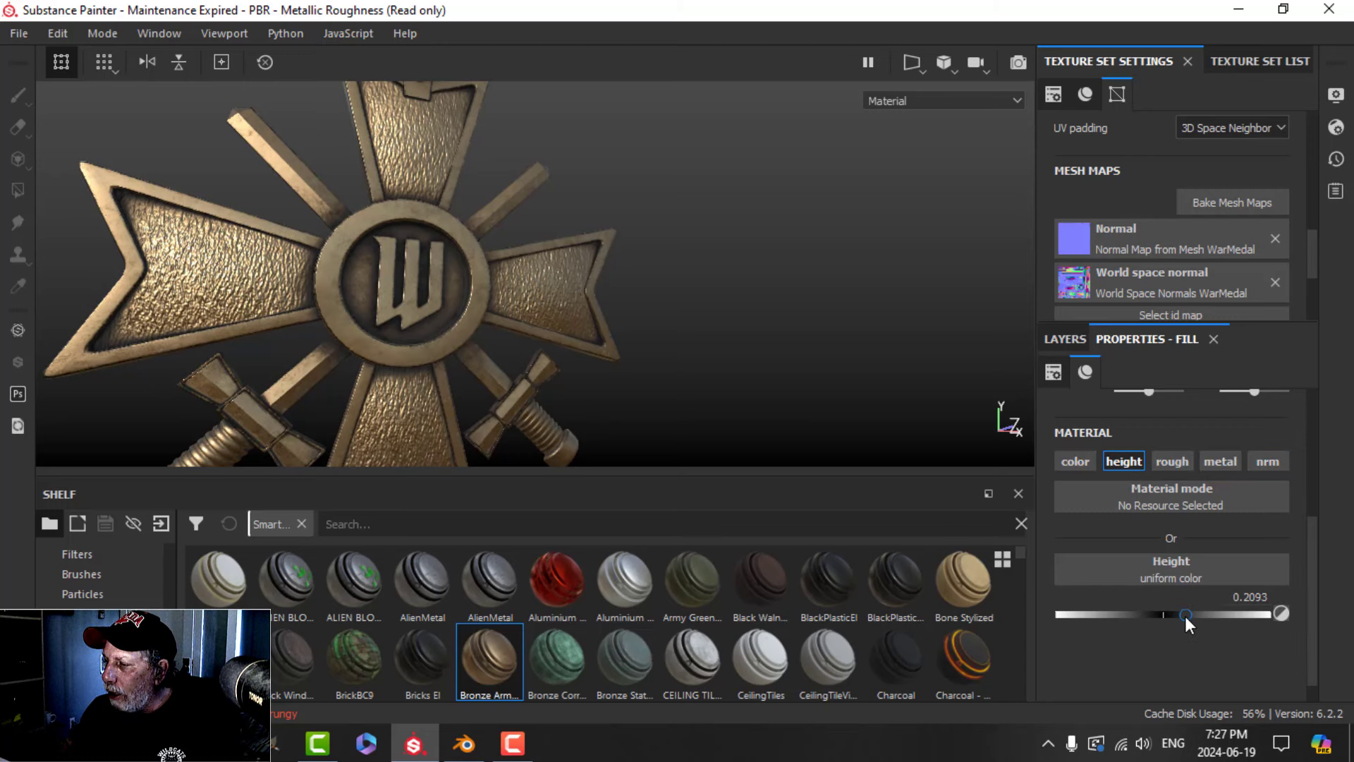
Add a black mask to the ring's height fill layer and insert a fill effect in that mask
click(1065, 340)
click(1161, 368)
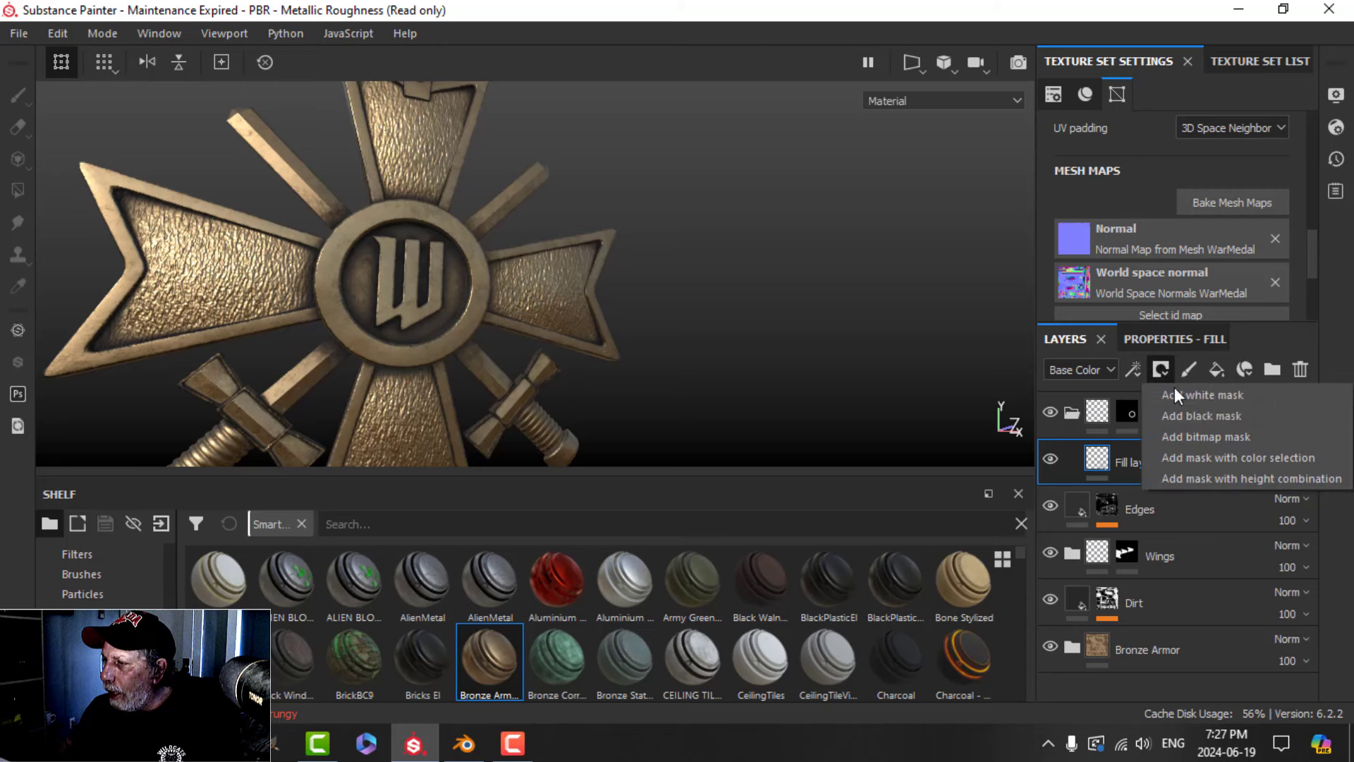
click(1182, 415)
click(1137, 372)
click(1166, 442)
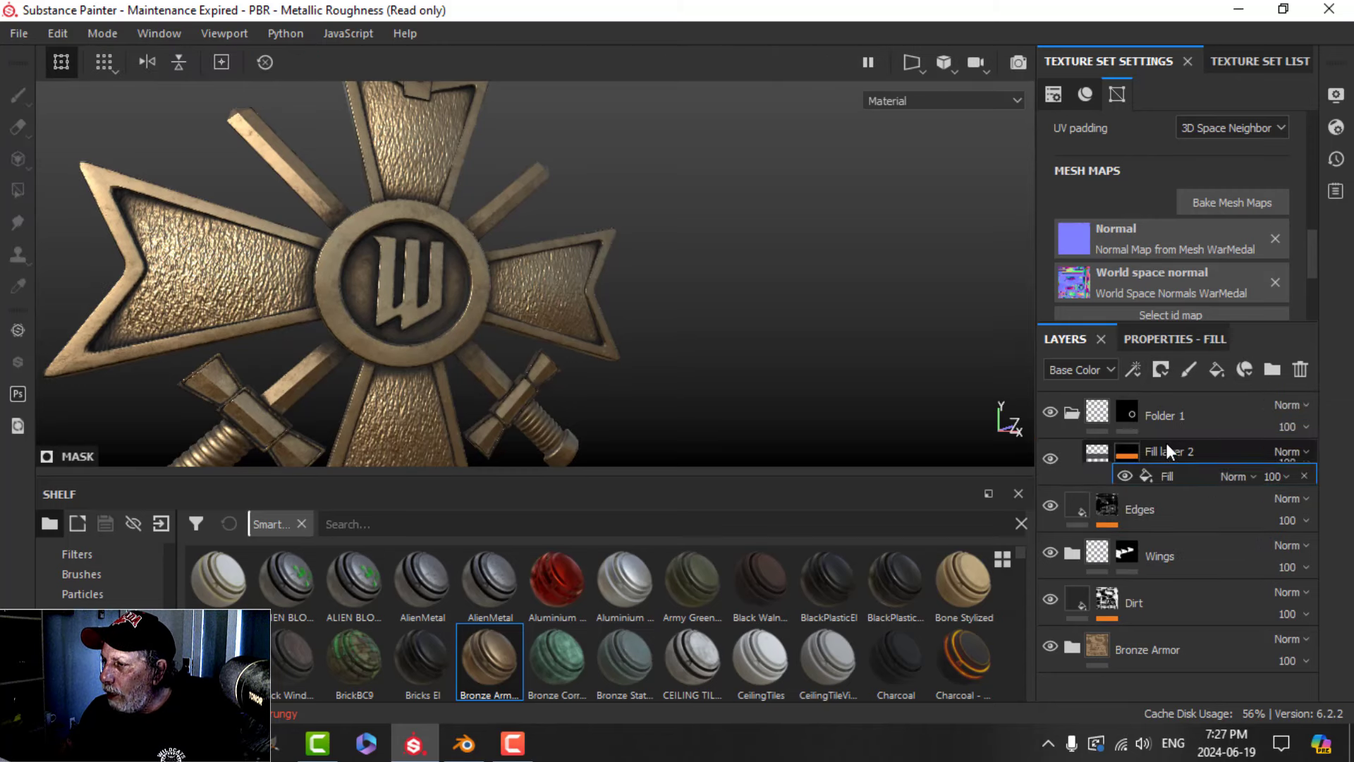
Search the procedural textures for cells and assign Cells 4 as the mask fill's grayscale
click(1175, 339)
click(1173, 462)
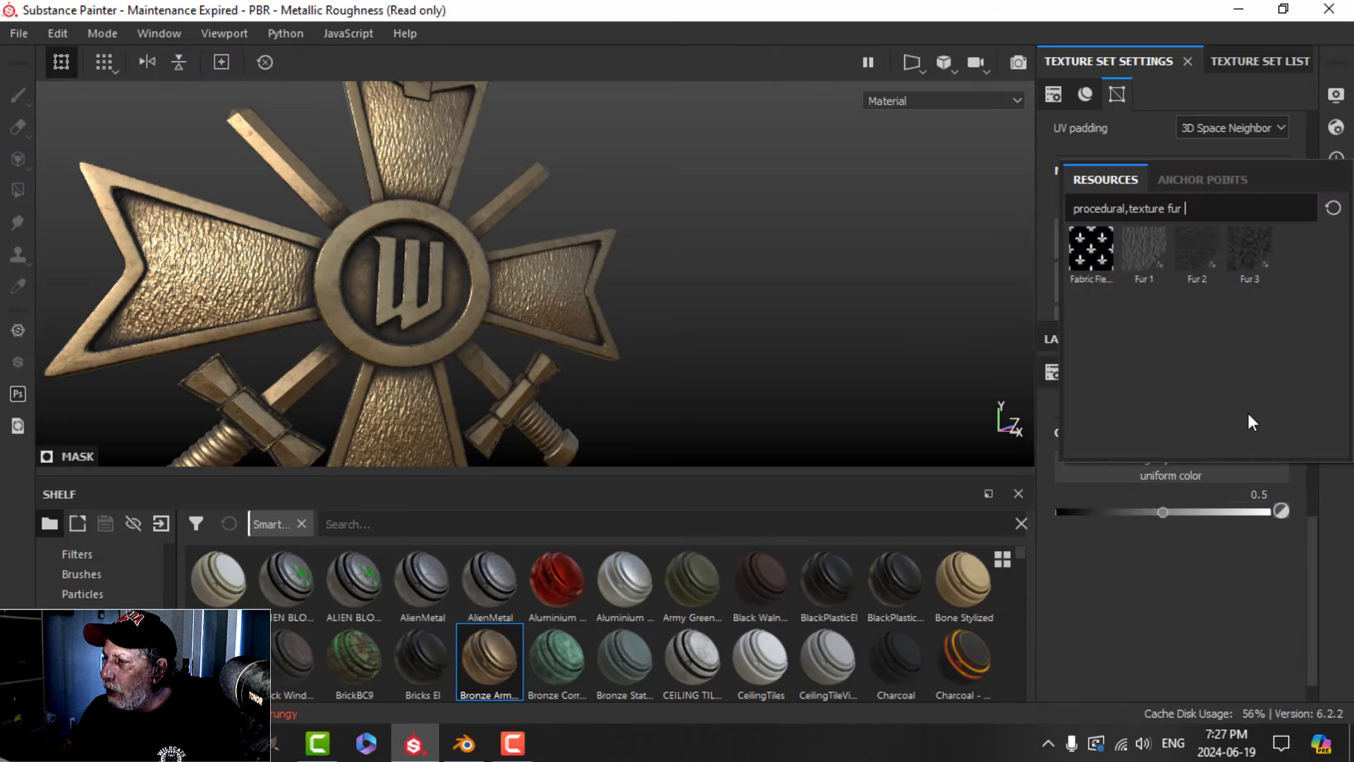
click(1333, 209)
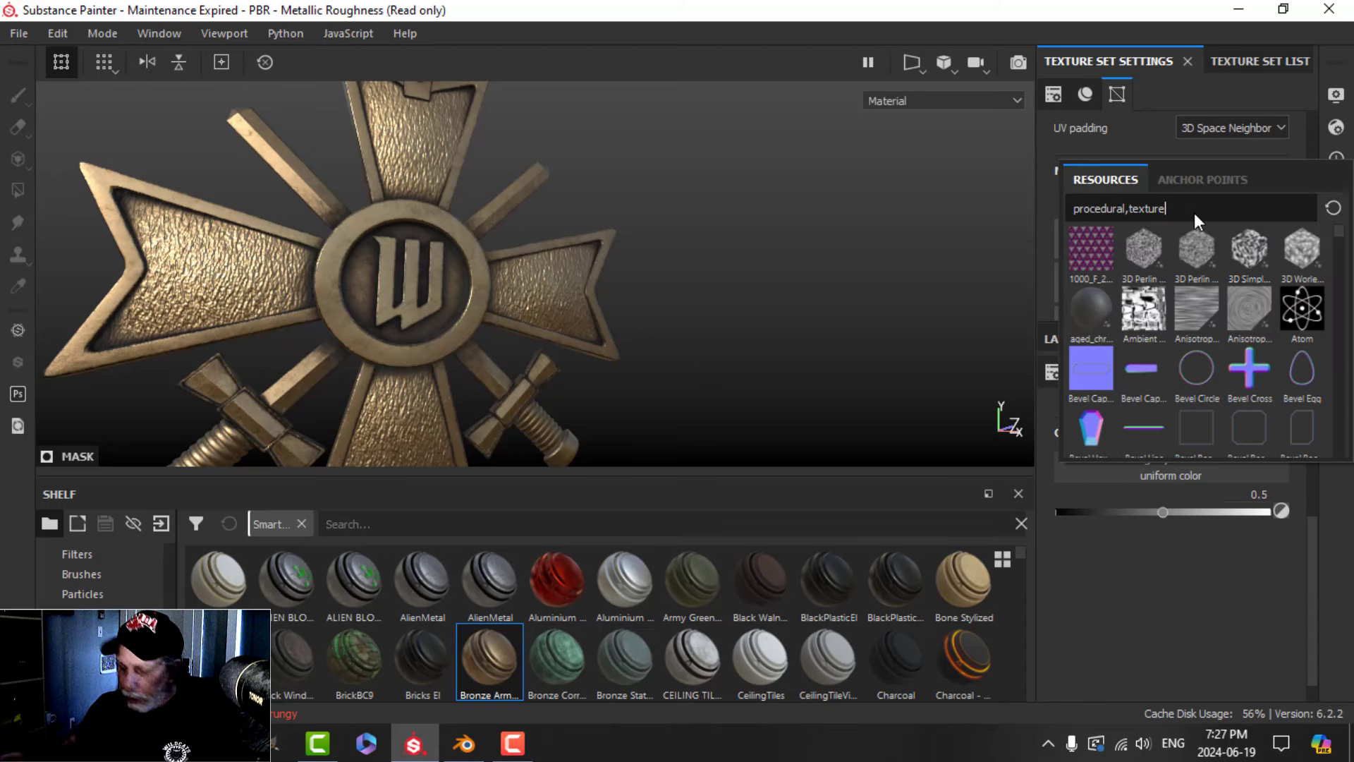
text(d)
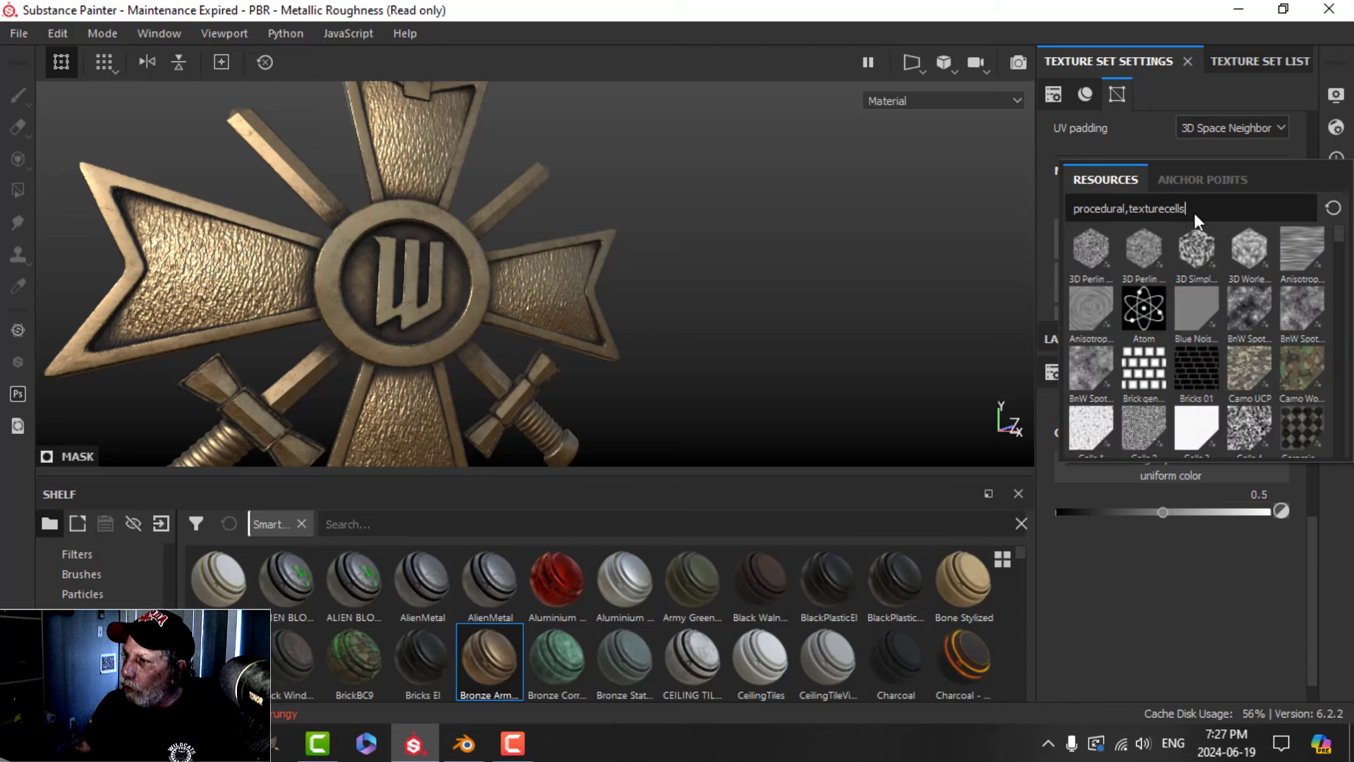
click(1165, 209)
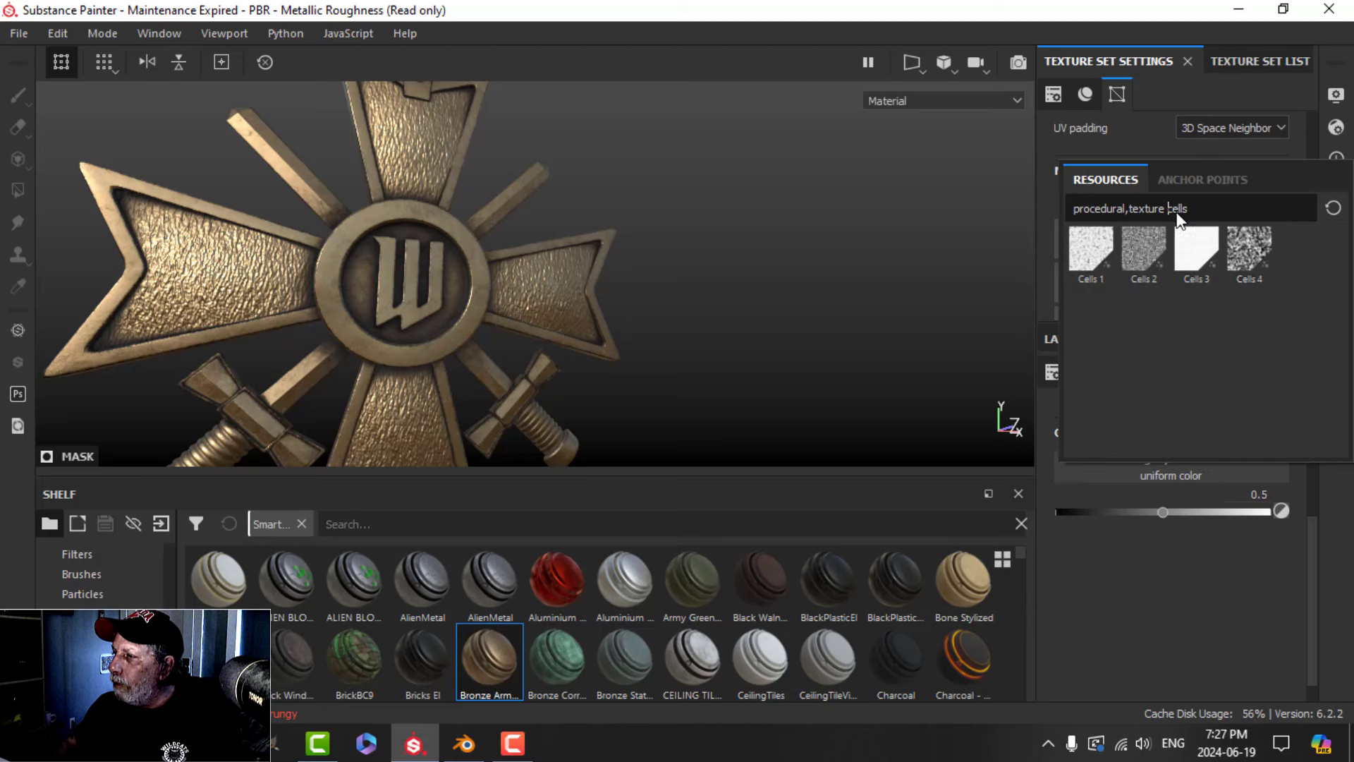
click(1254, 259)
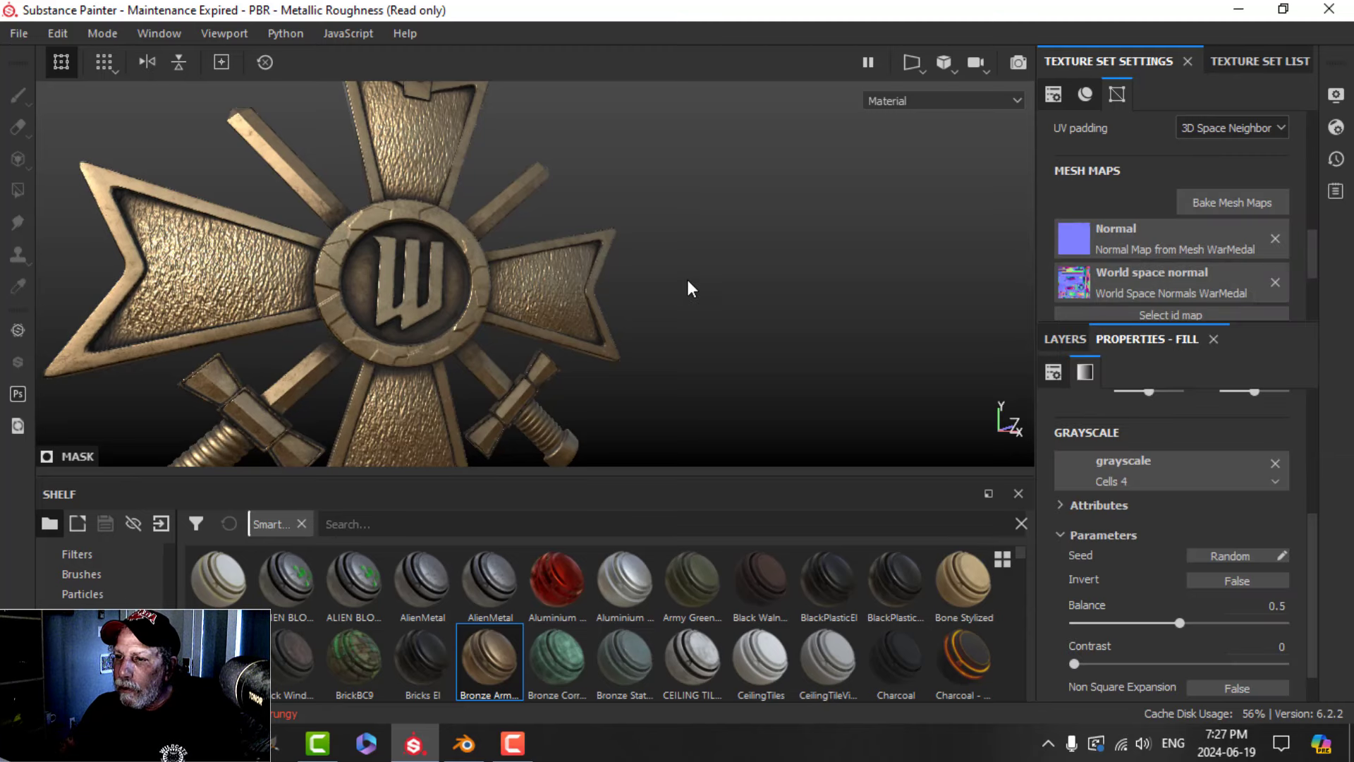
Switch the Cells 4 fill to tri-planar projection and set its UV scale to 3.5
scroll(1200, 497, up, 4)
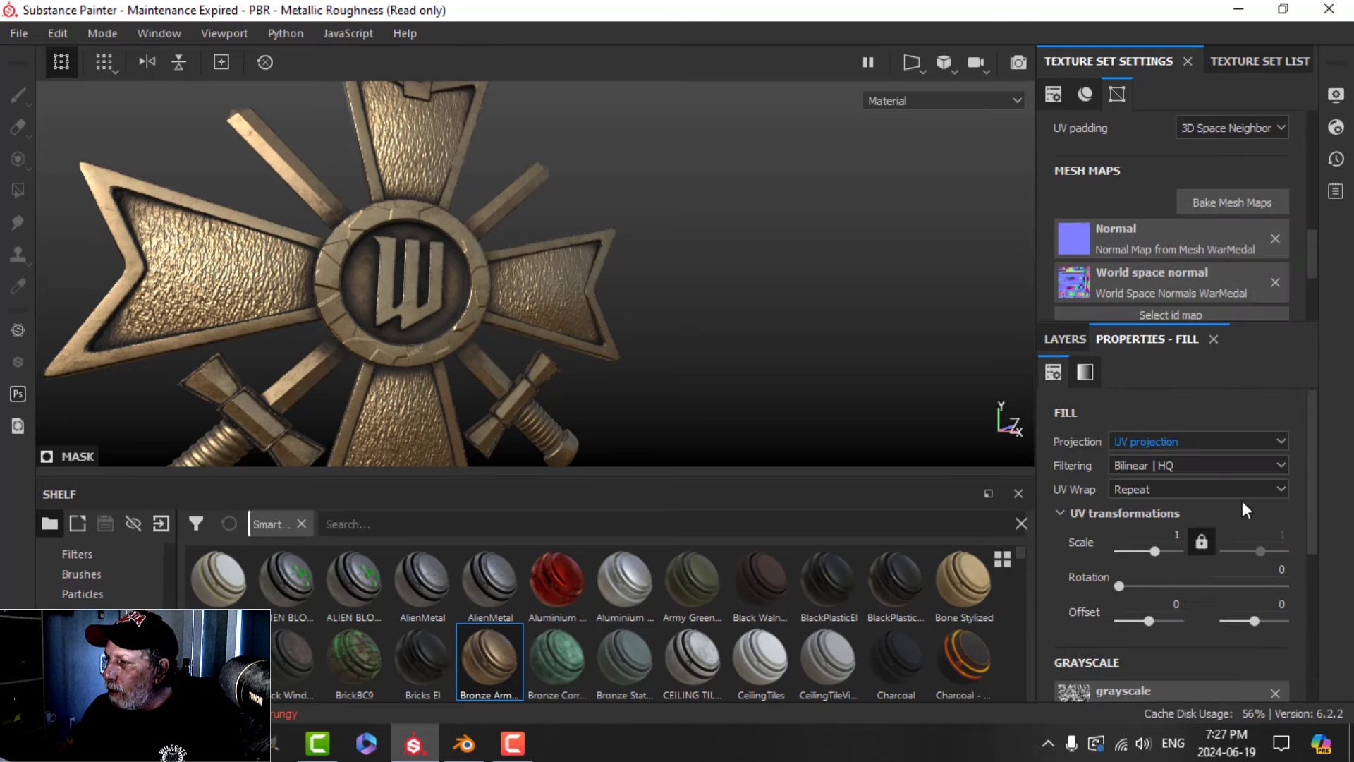
click(1183, 443)
click(1157, 484)
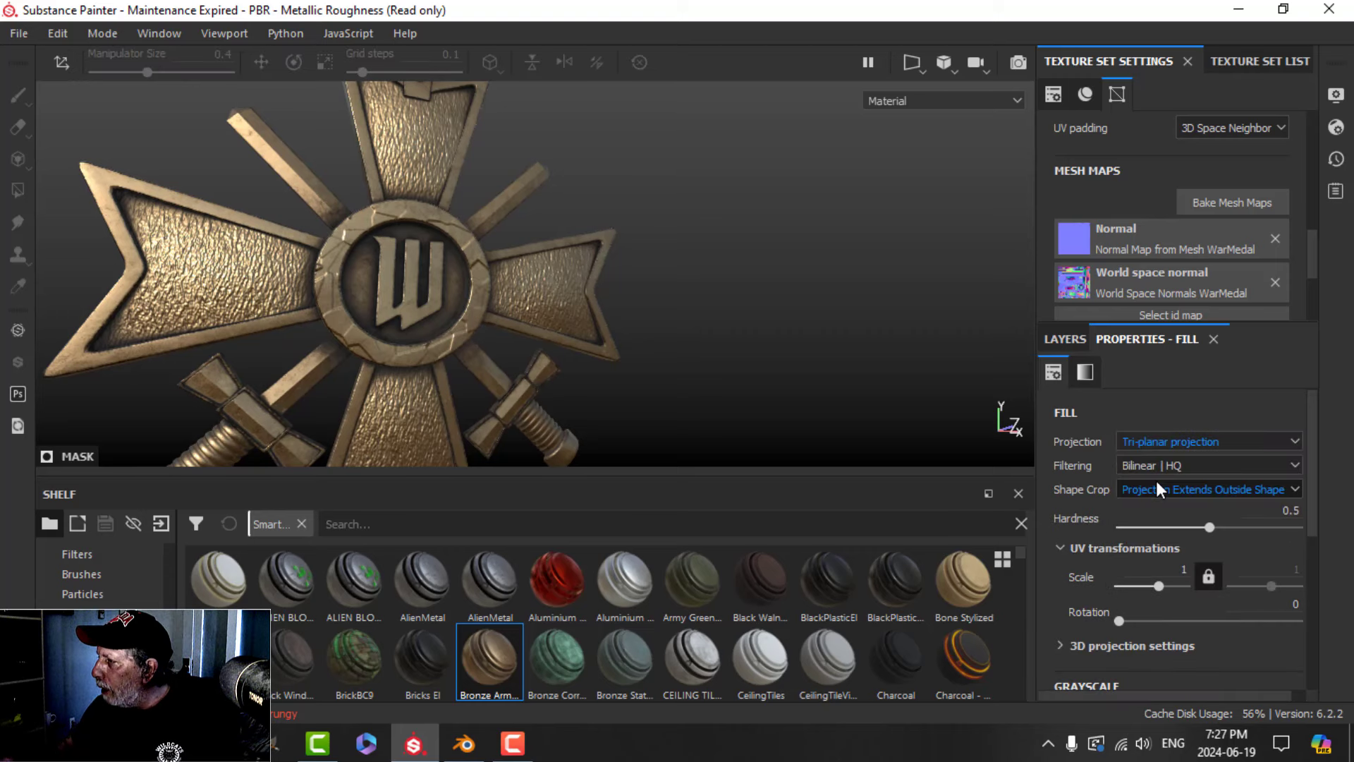
click(1167, 571)
text(3.5)
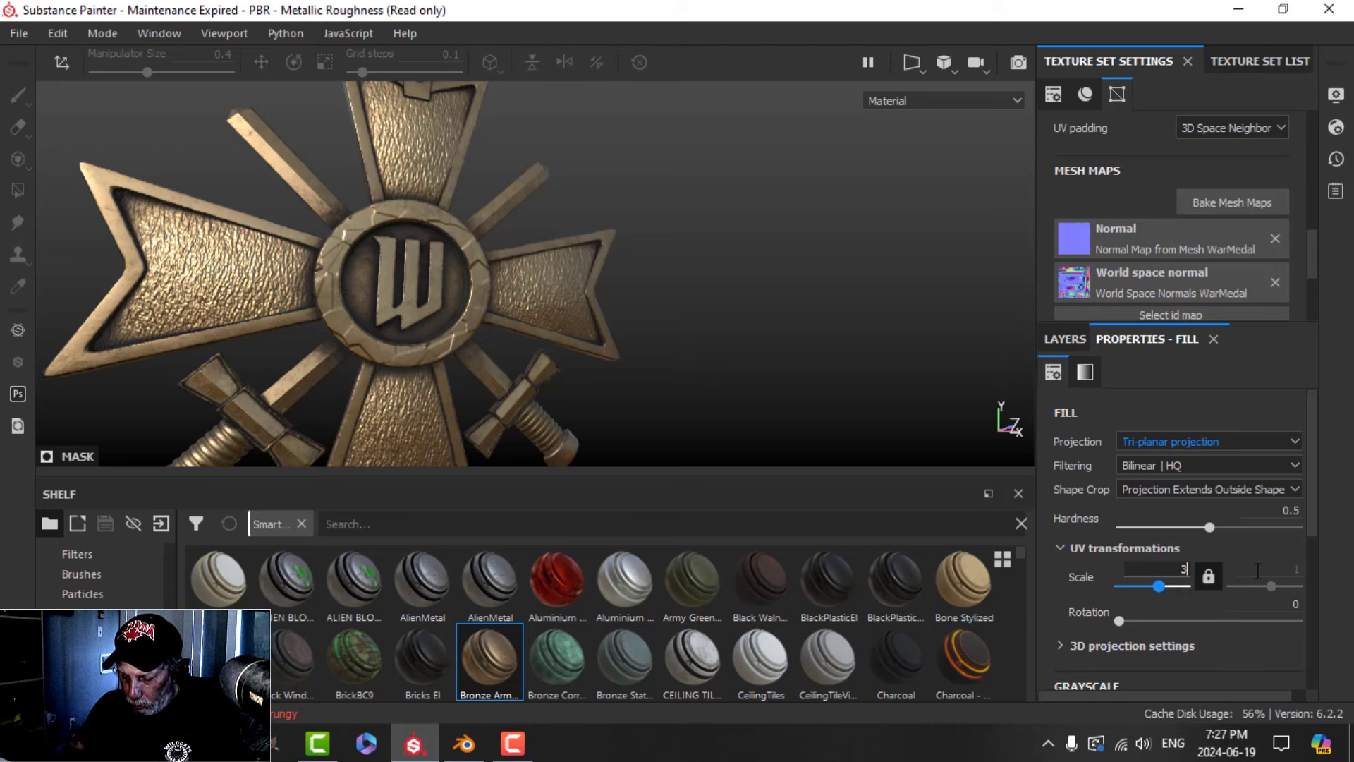
key(Return)
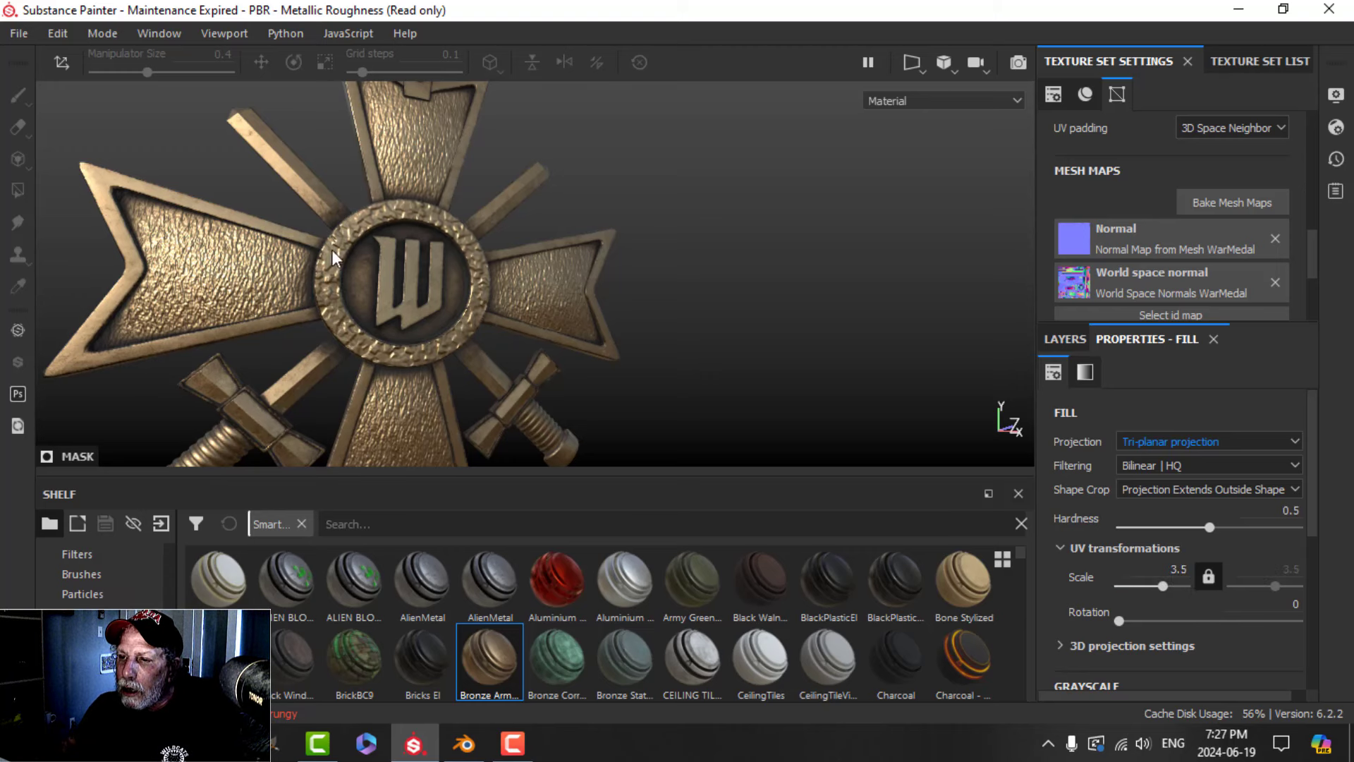
Set the balance of the Cells 4 pattern to 0.6
scroll(1146, 585, down, 4)
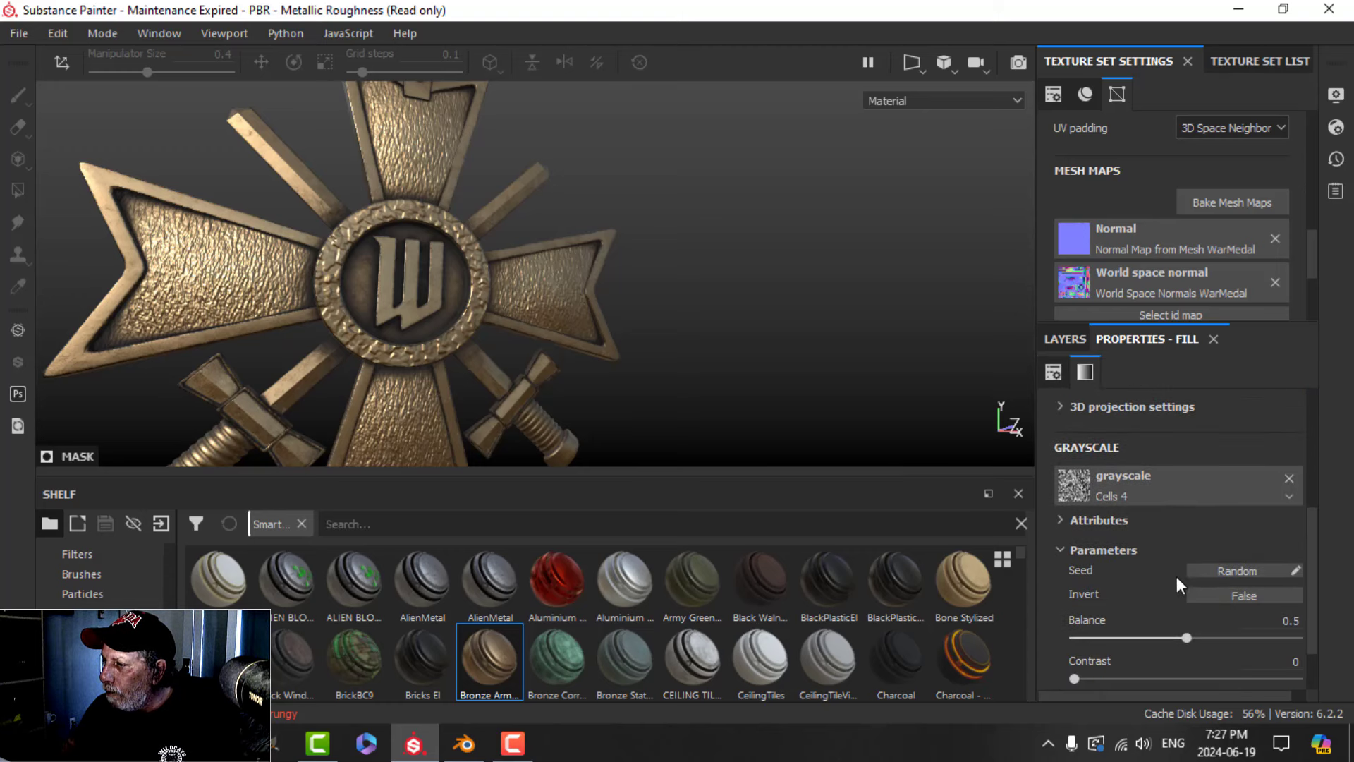
scroll(1148, 577, down, 1)
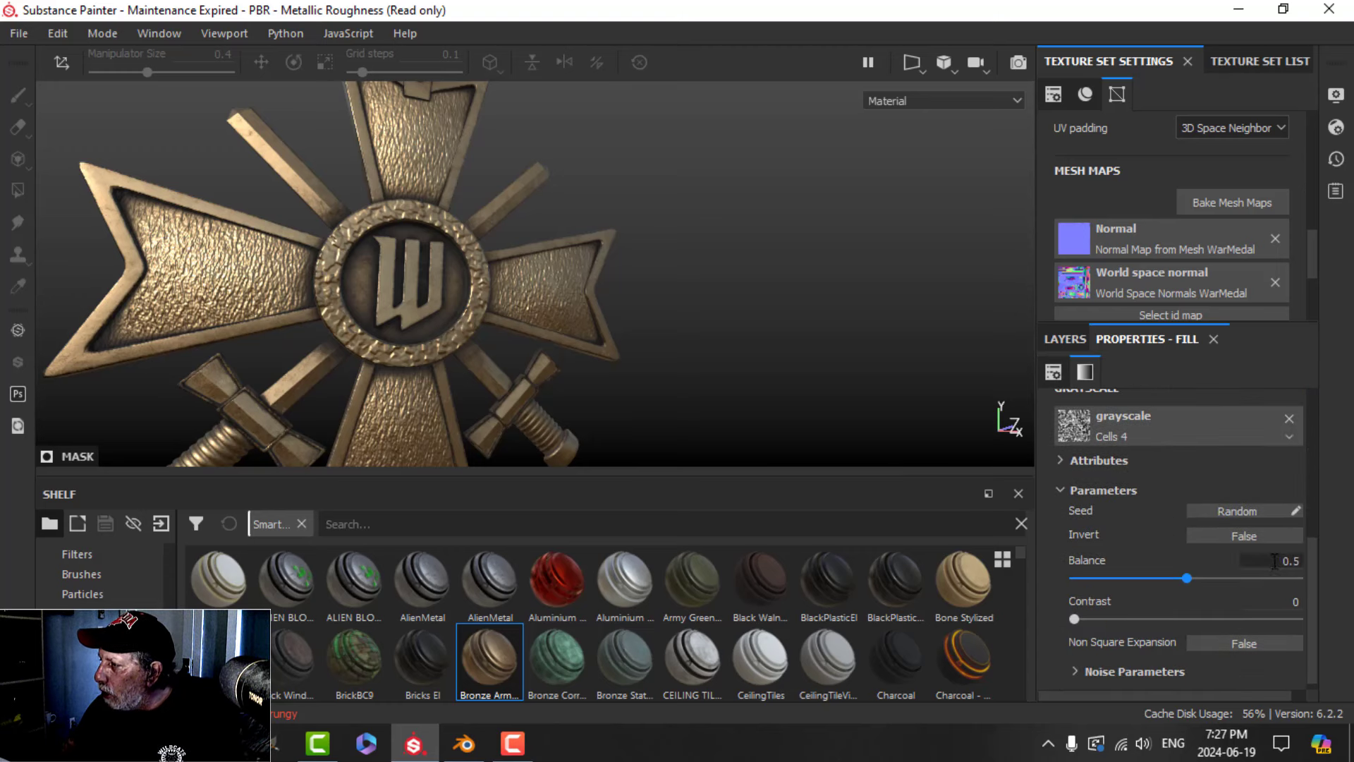
click(1273, 561)
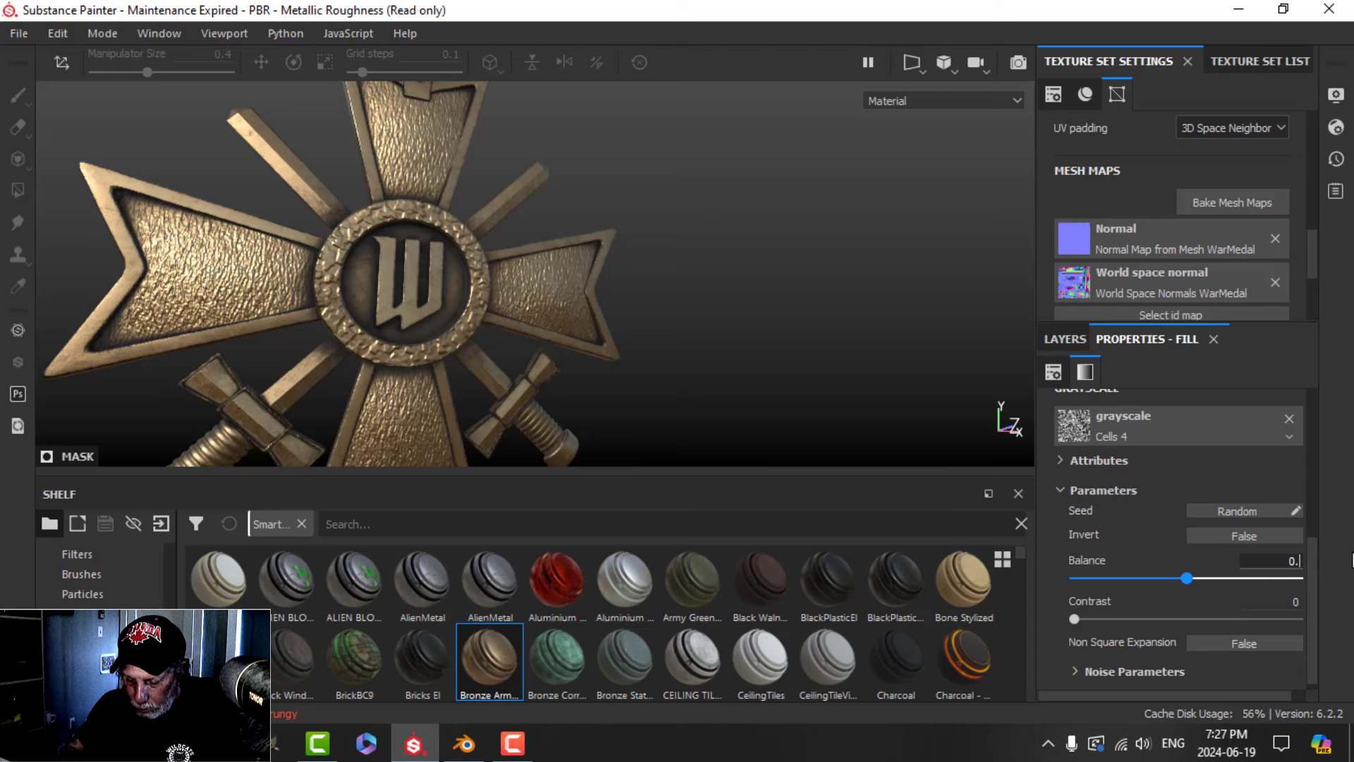
key(Return)
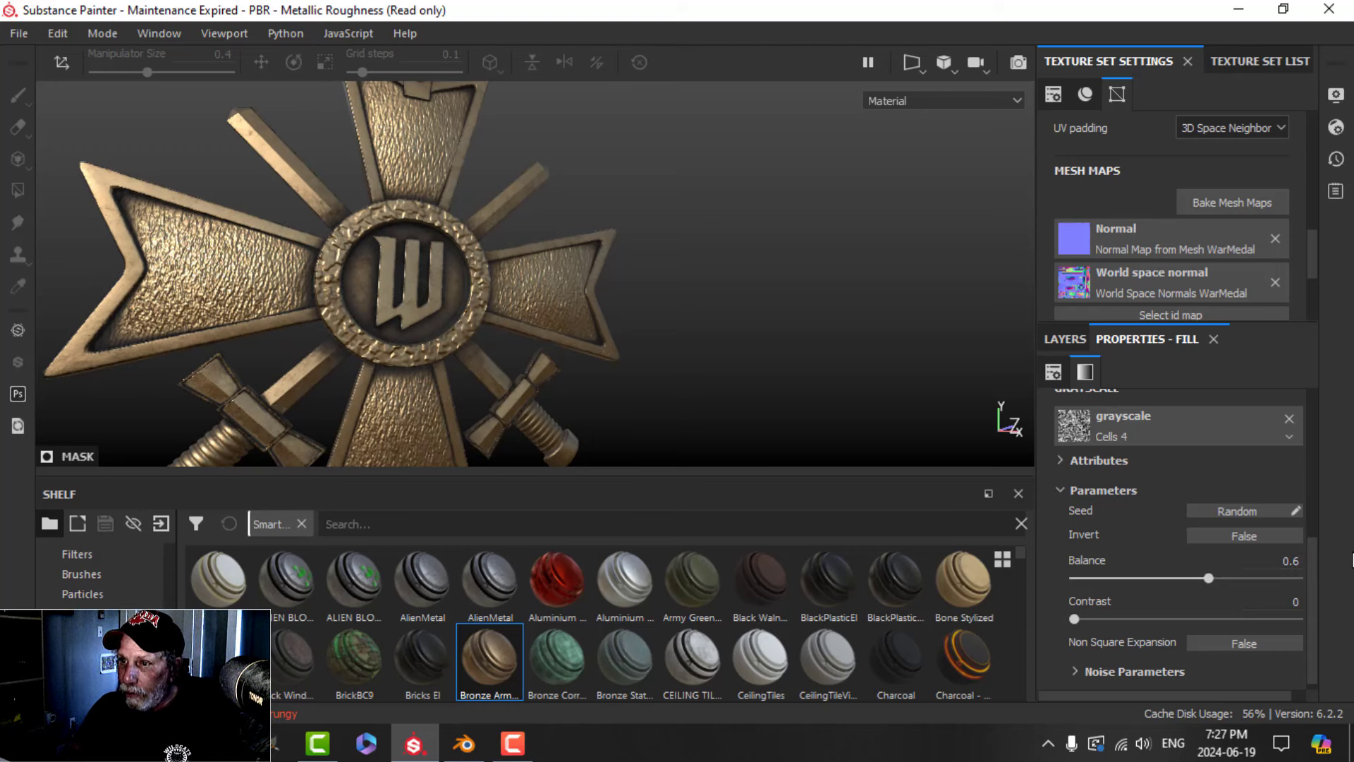
Examine the Cells 4 noise parameters and check the ring's texture on the whole medal from several angles
scroll(1163, 612, down, 1)
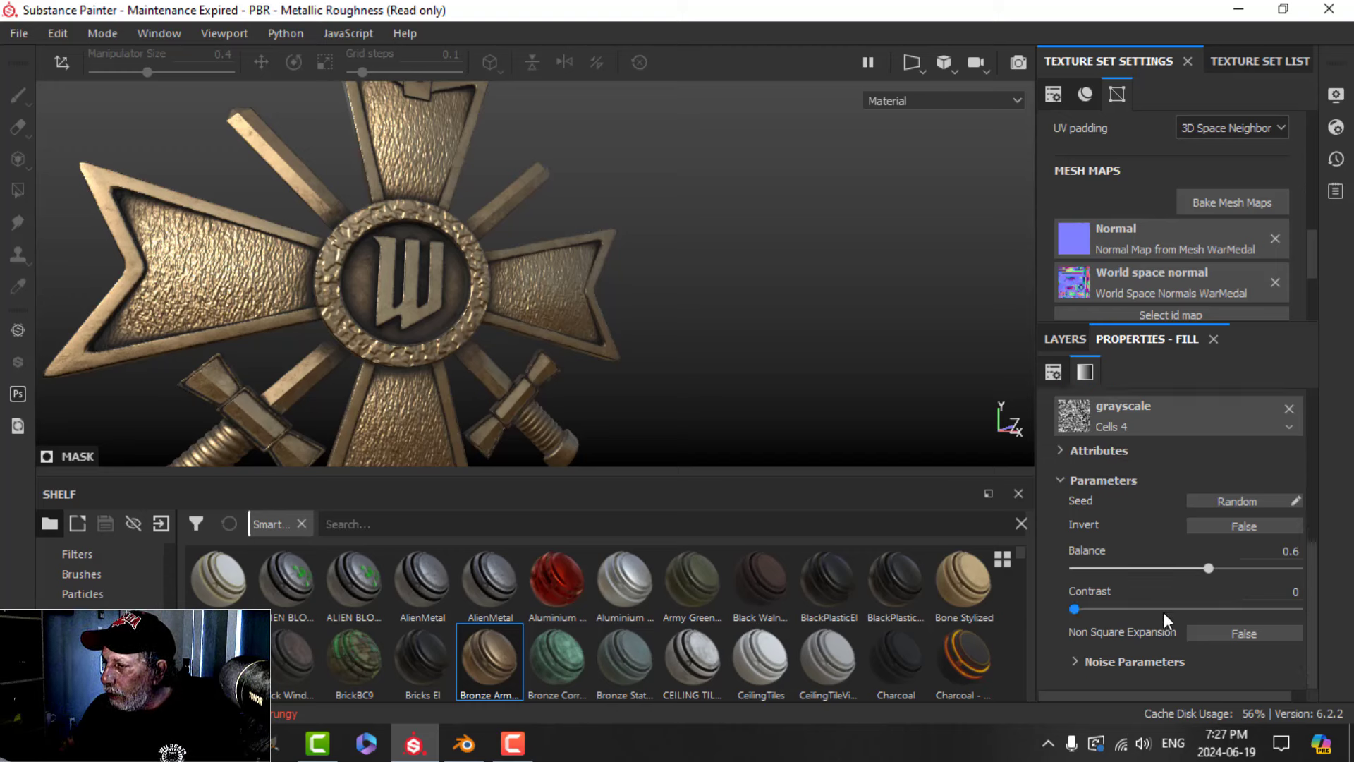
click(1073, 661)
scroll(1197, 641, down, 3)
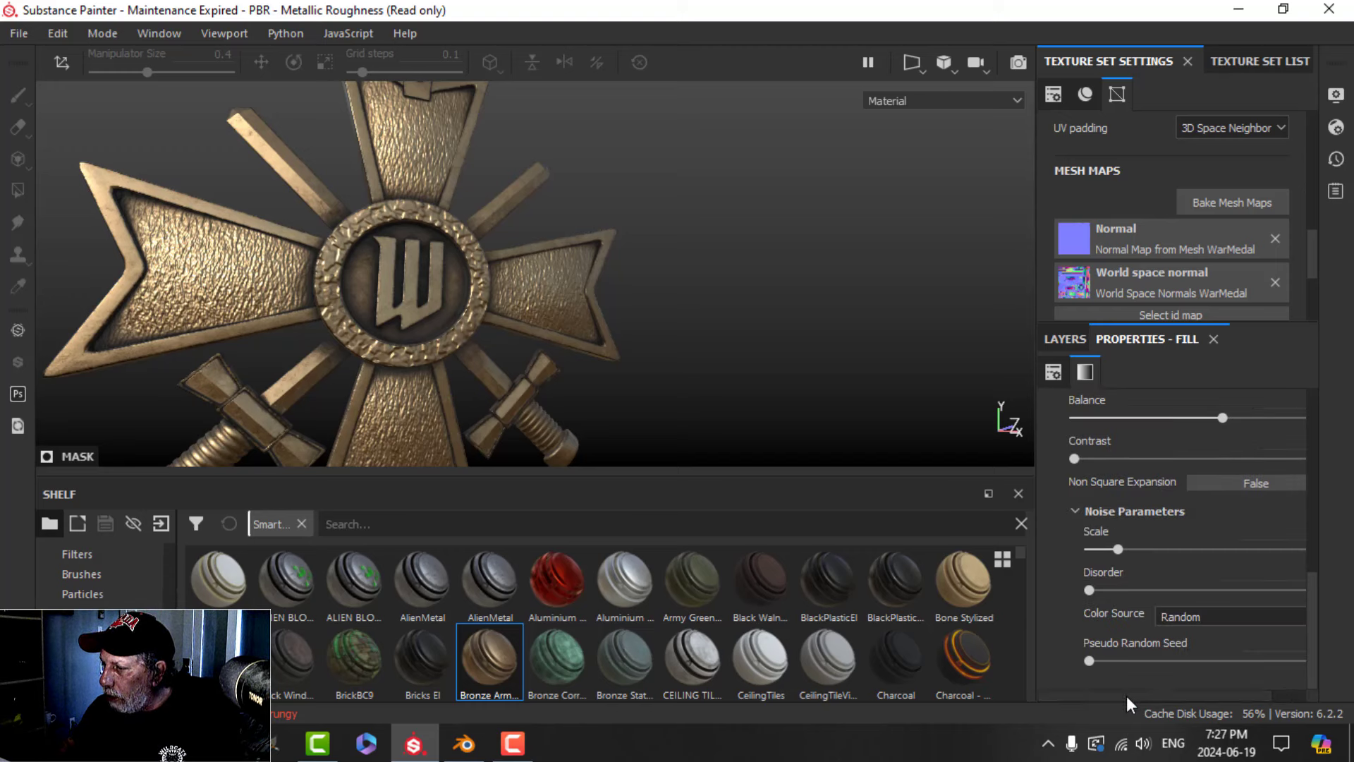
drag(1128, 696, 1225, 697)
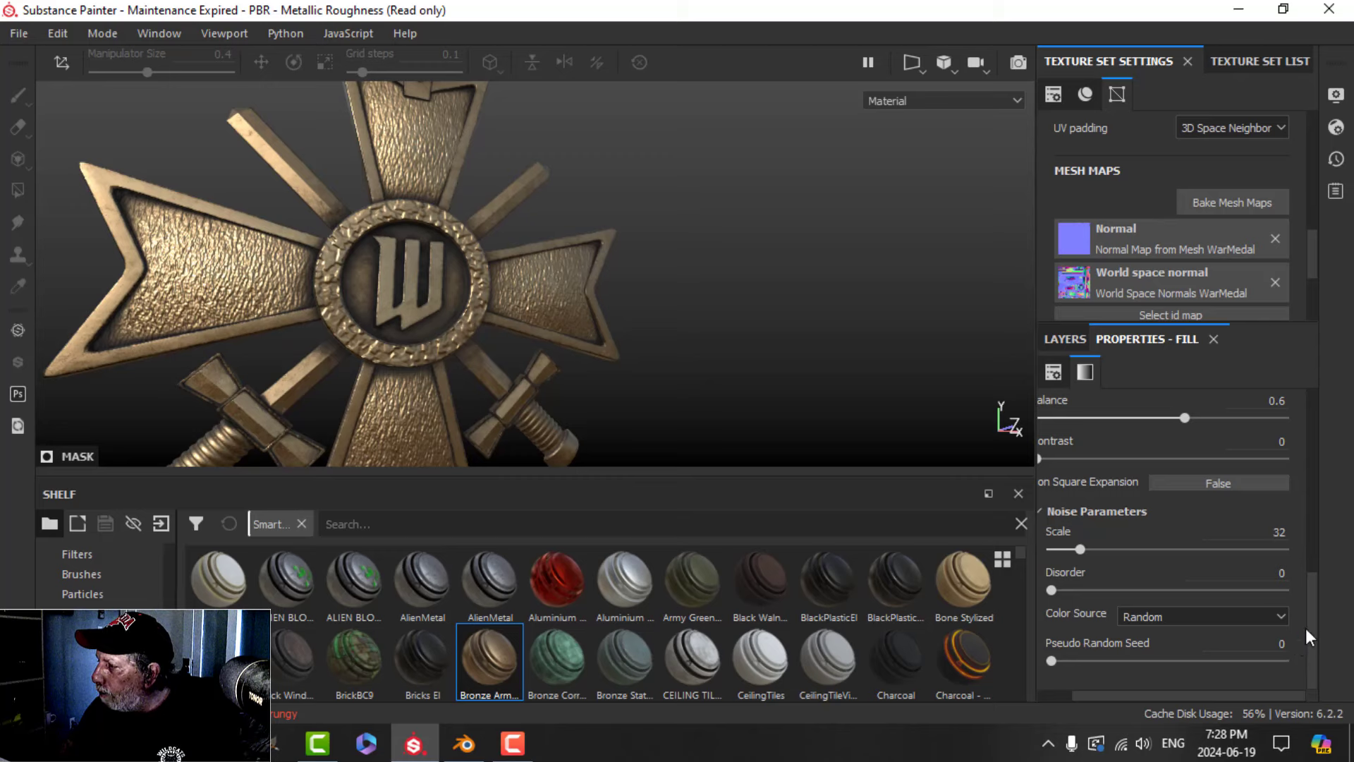
alt+drag(584, 338, 546, 305)
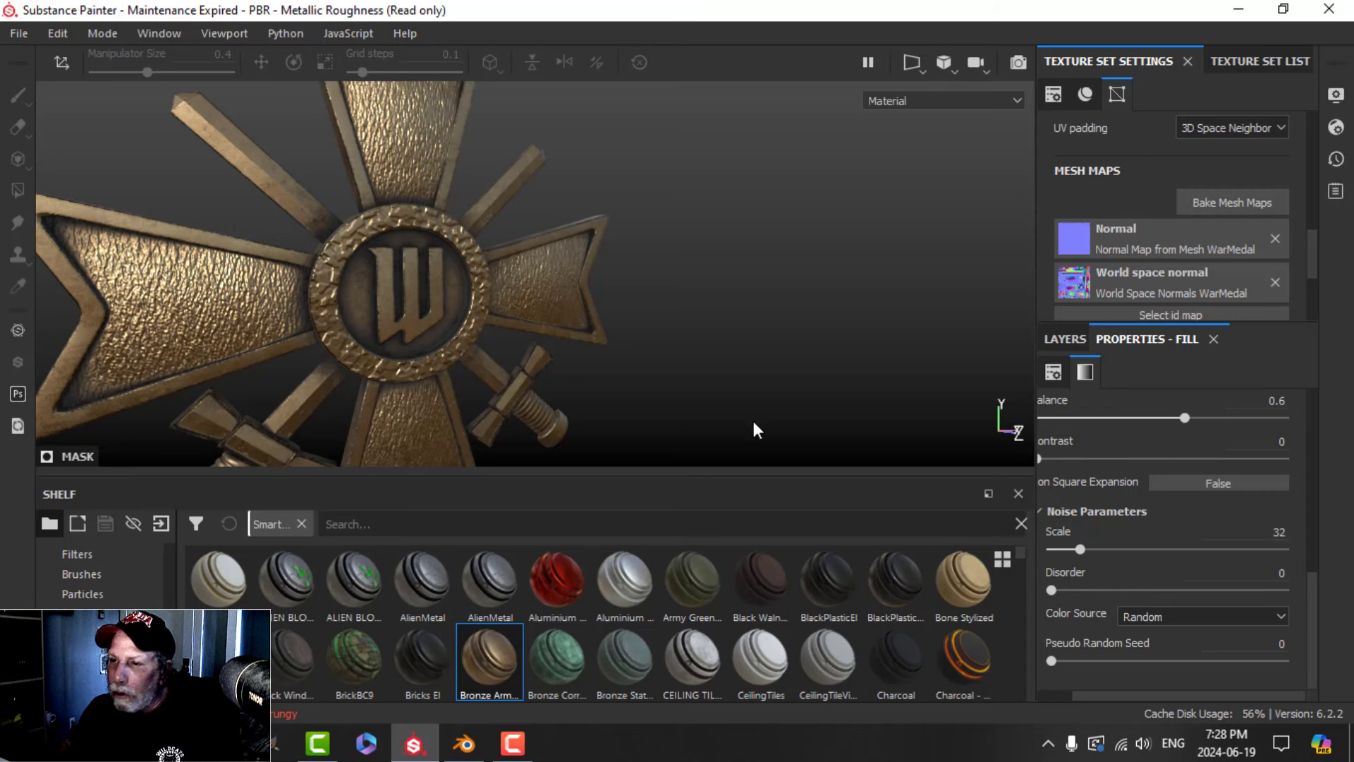
scroll(717, 371, down, 2)
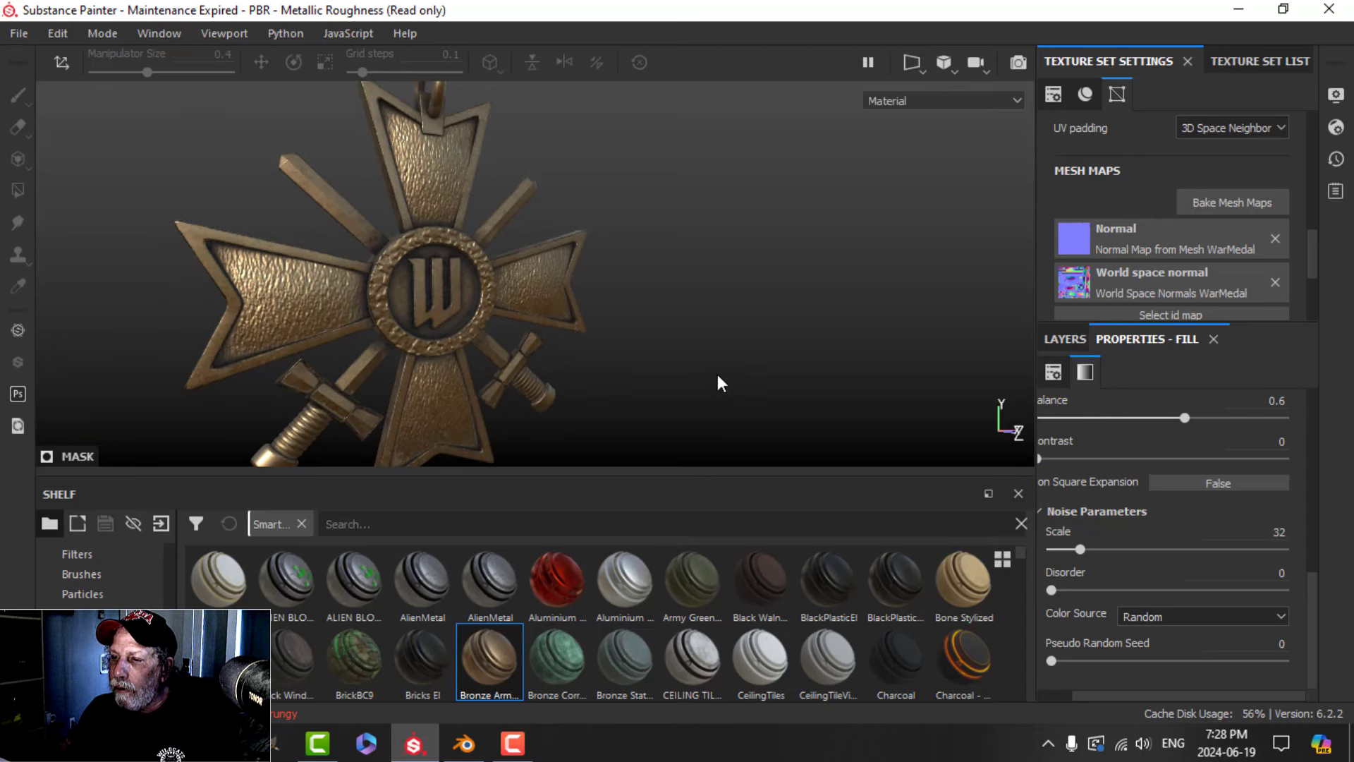
scroll(717, 375, down, 2)
alt+drag(718, 376, 632, 345)
click(1059, 337)
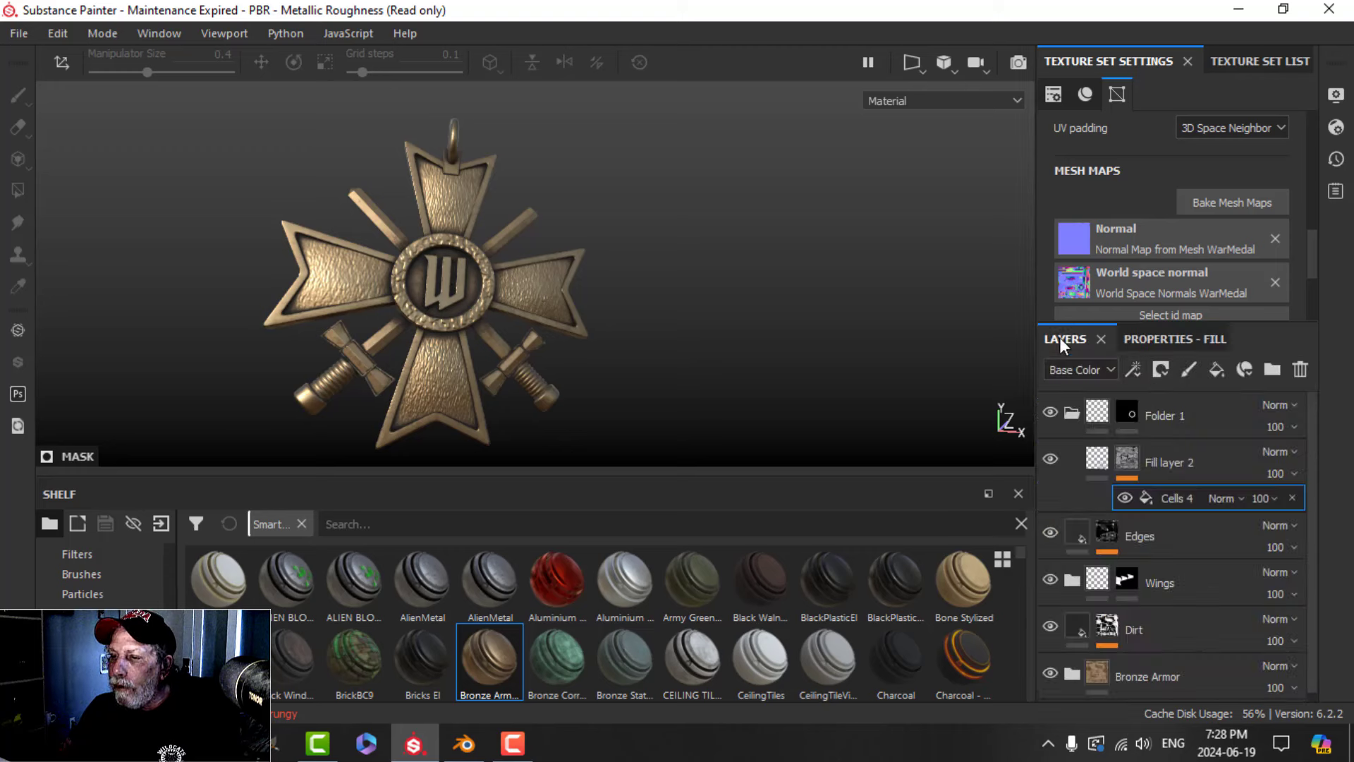
Collapse the ring's folder, Folder 1, and rename it Circle
click(1157, 416)
click(1072, 413)
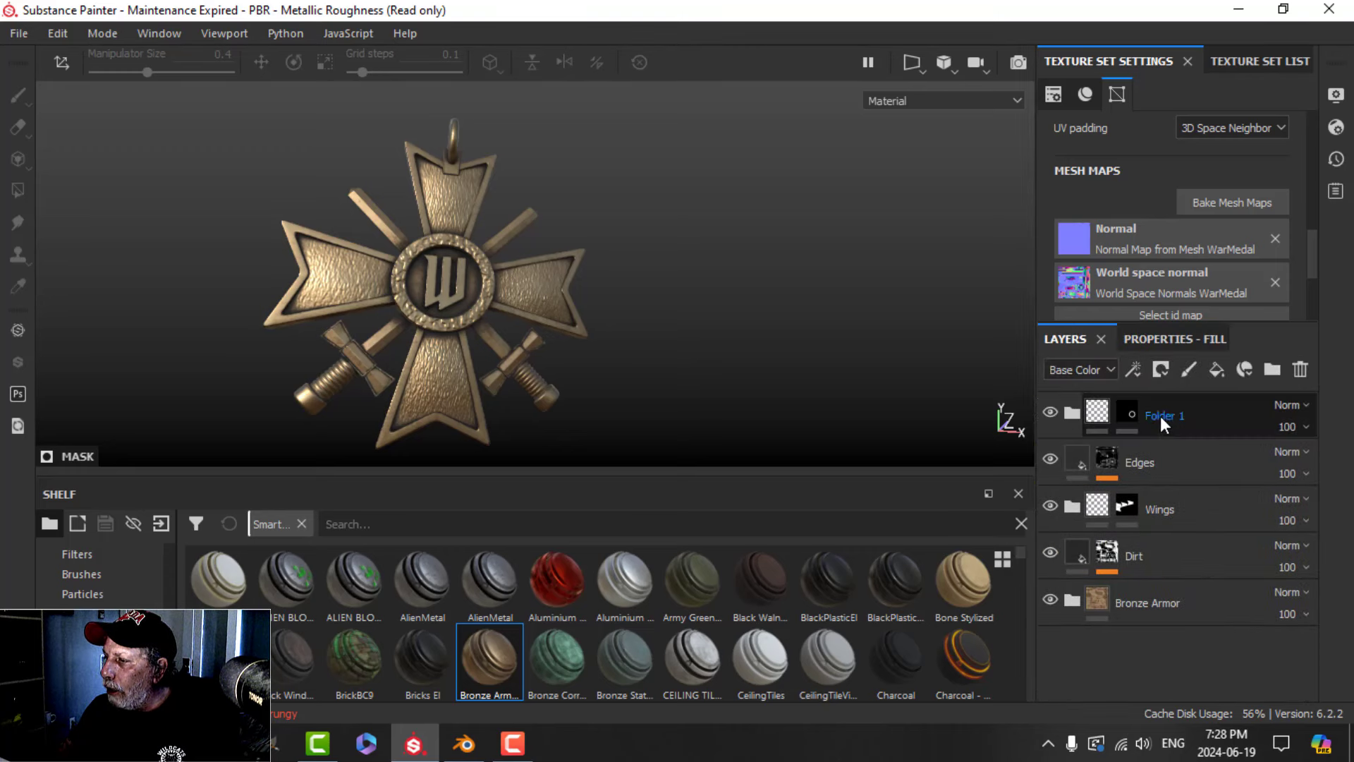
double_click(1161, 416)
text(Circle)
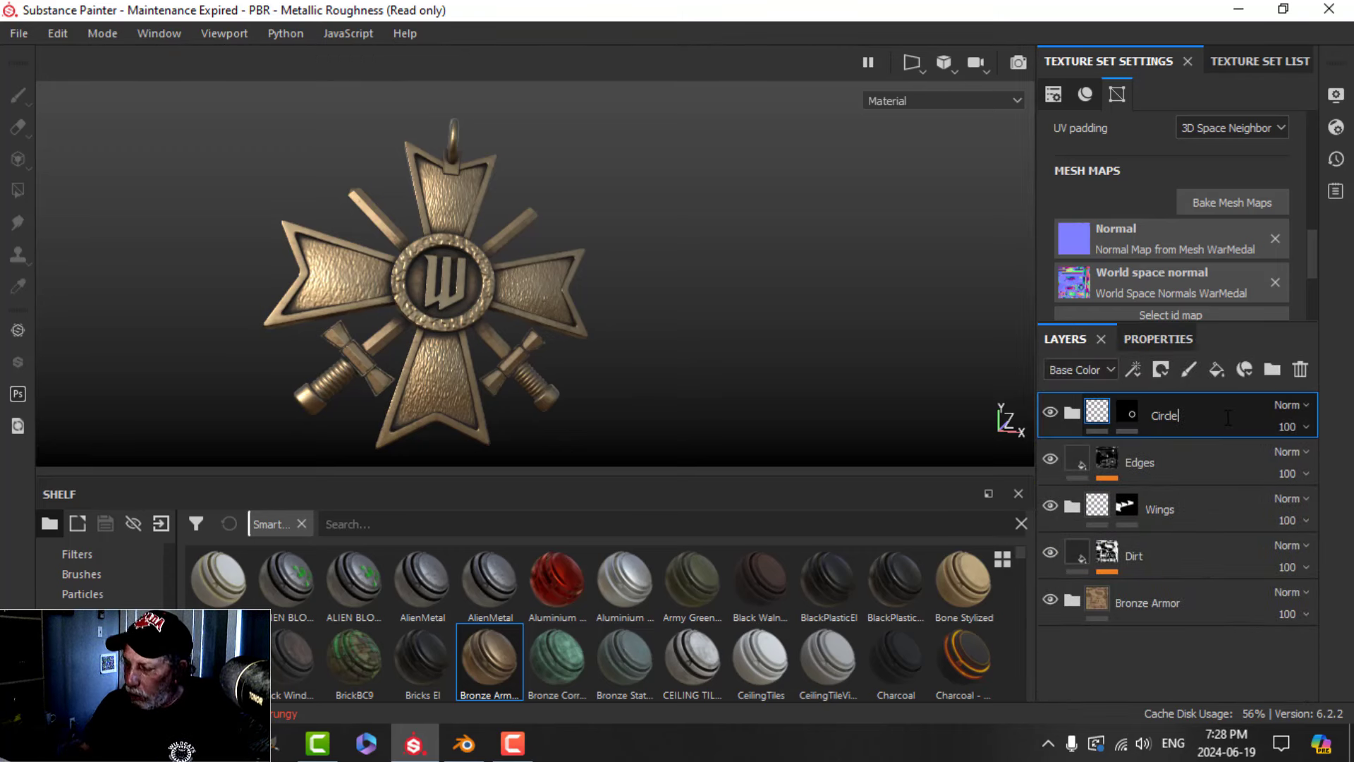
key(Return)
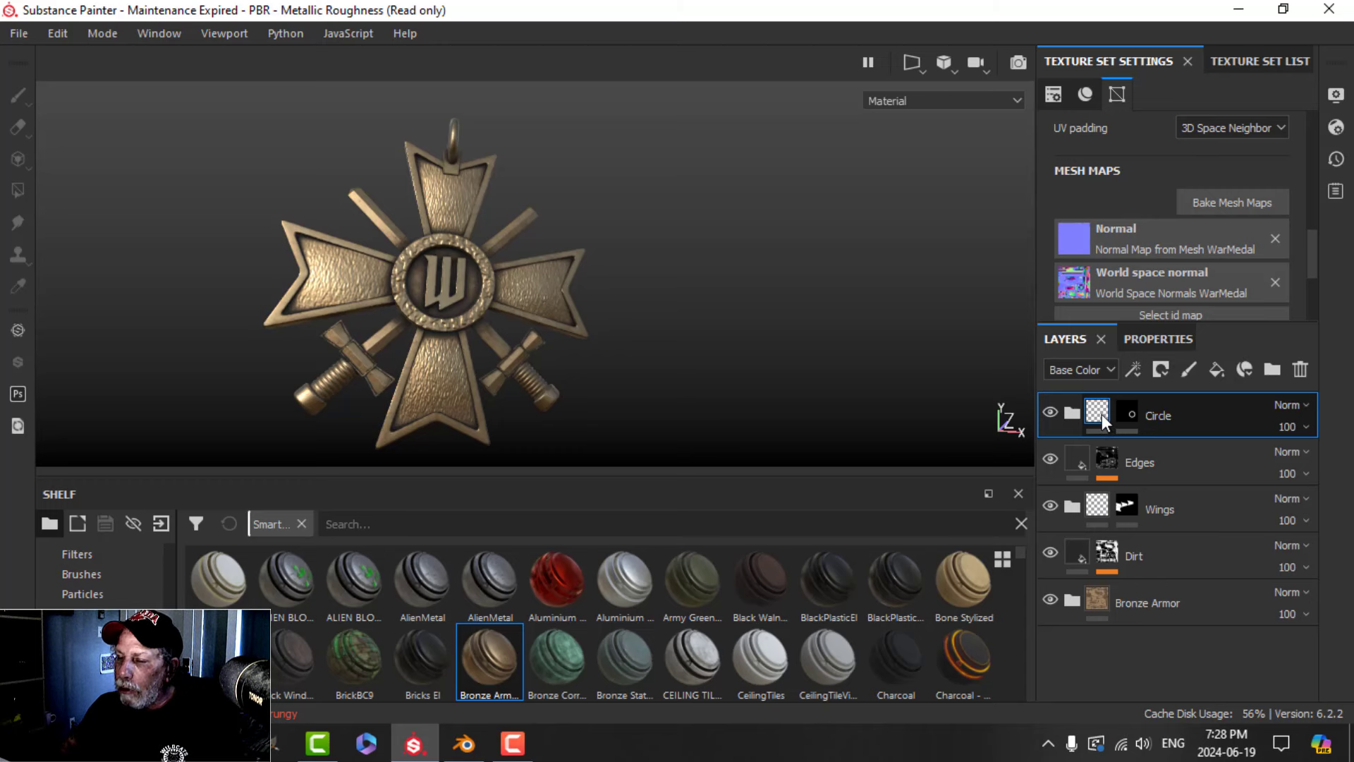
Add a fill layer above the Circle folder and keep only its color channel active
alt+drag(595, 278, 639, 292)
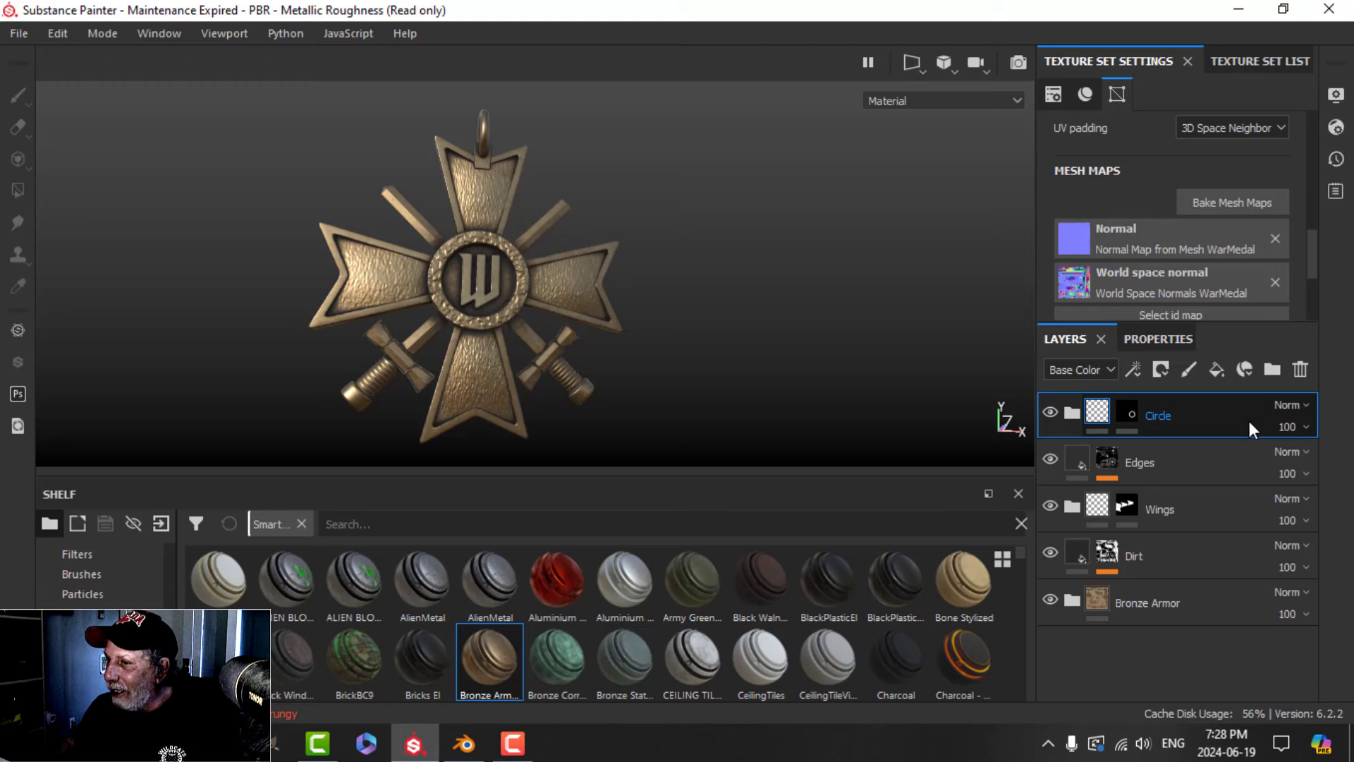
click(1217, 369)
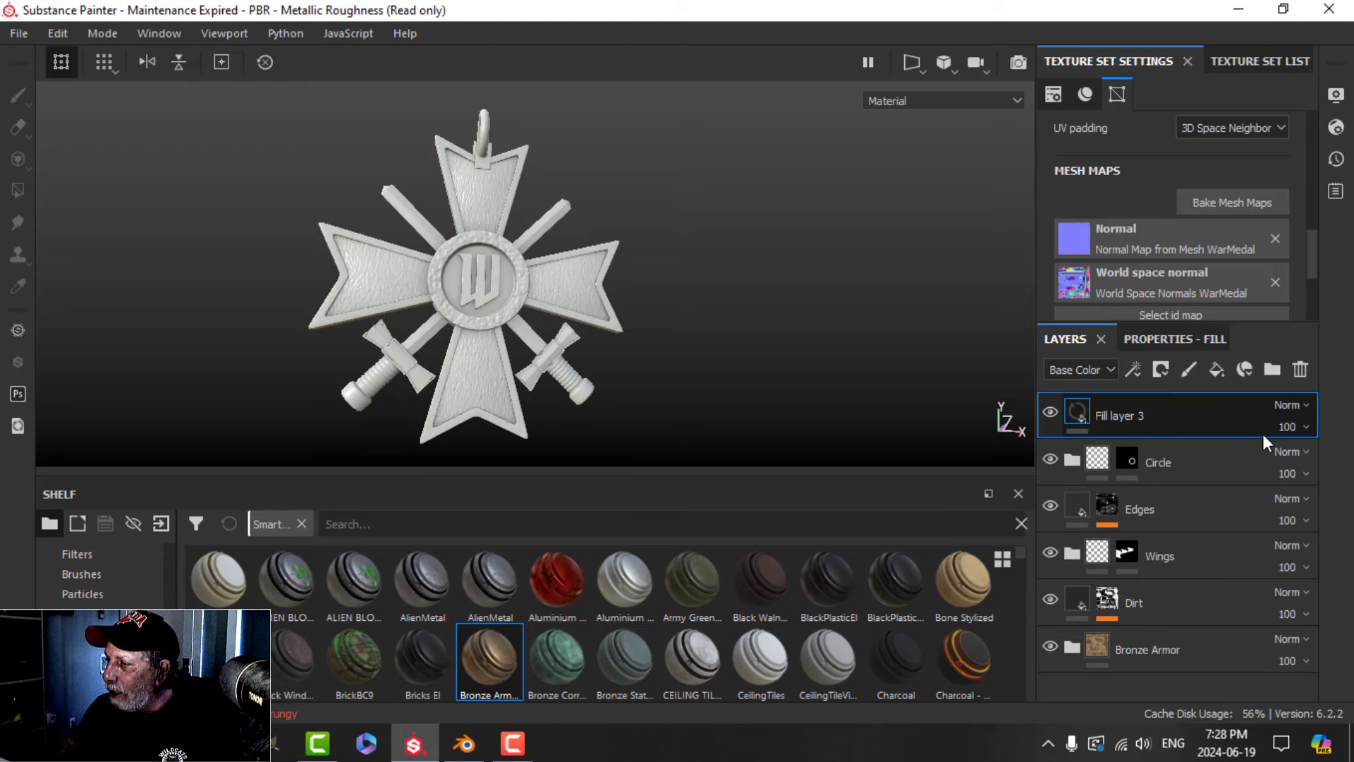
click(1177, 340)
scroll(1139, 452, up, 5)
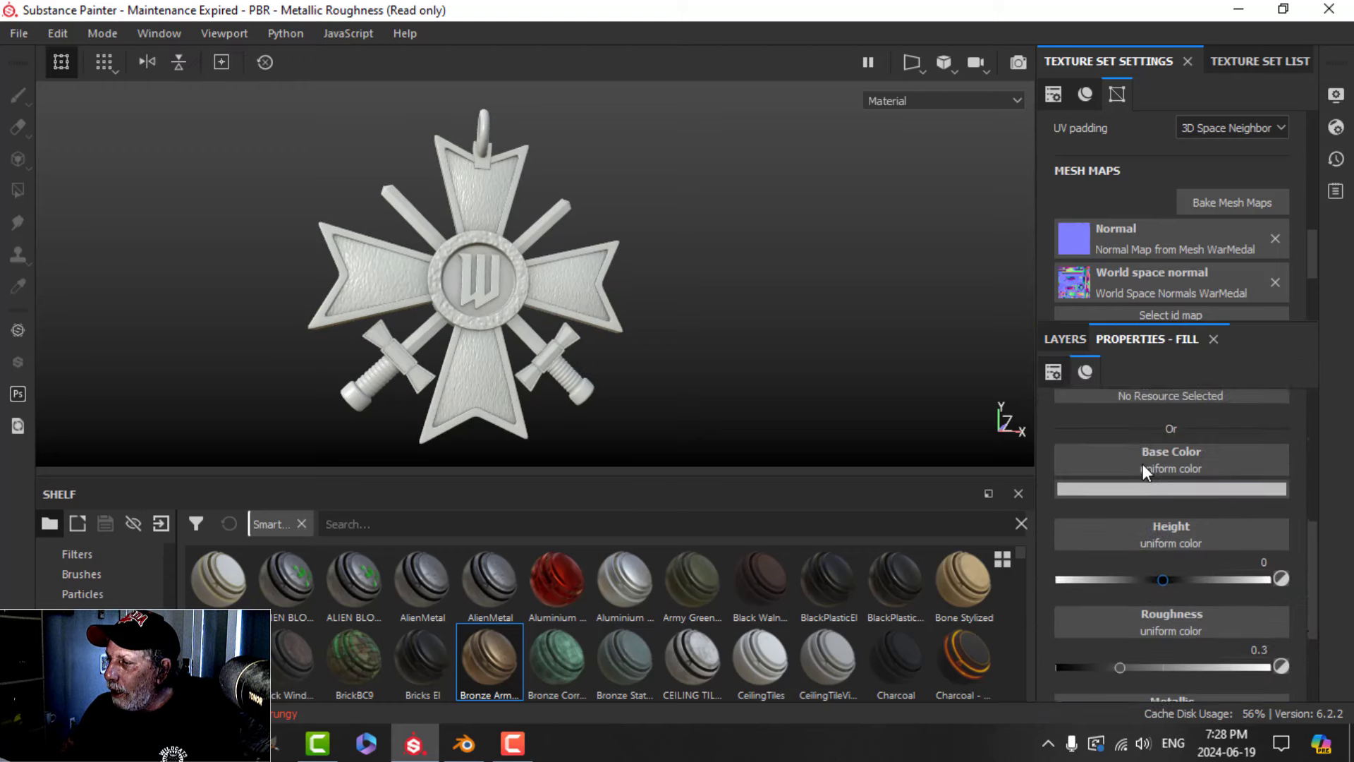
click(1075, 412)
click(1082, 337)
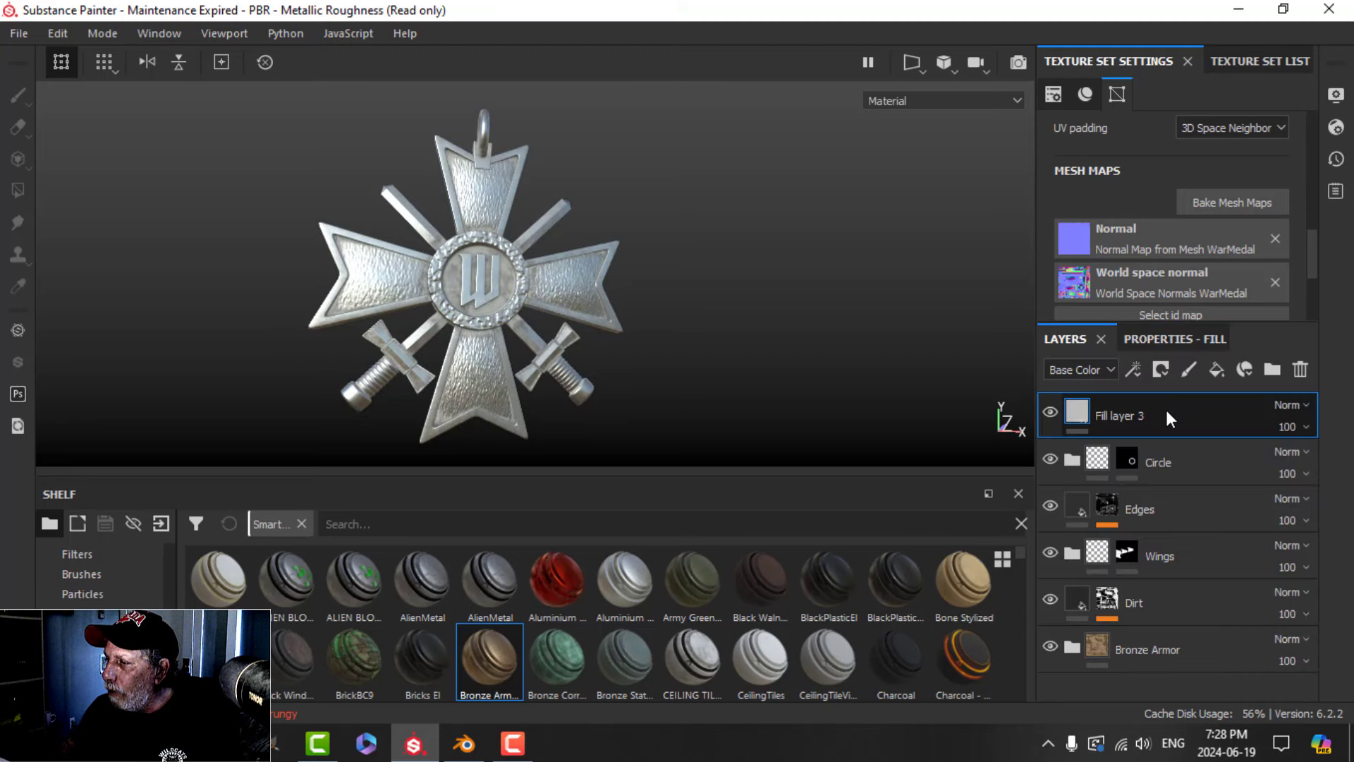
Find the Dust Soft smart mask, apply it to the new fill layer and lower its Mask Editor opacity to 39
click(381, 524)
text(dust)
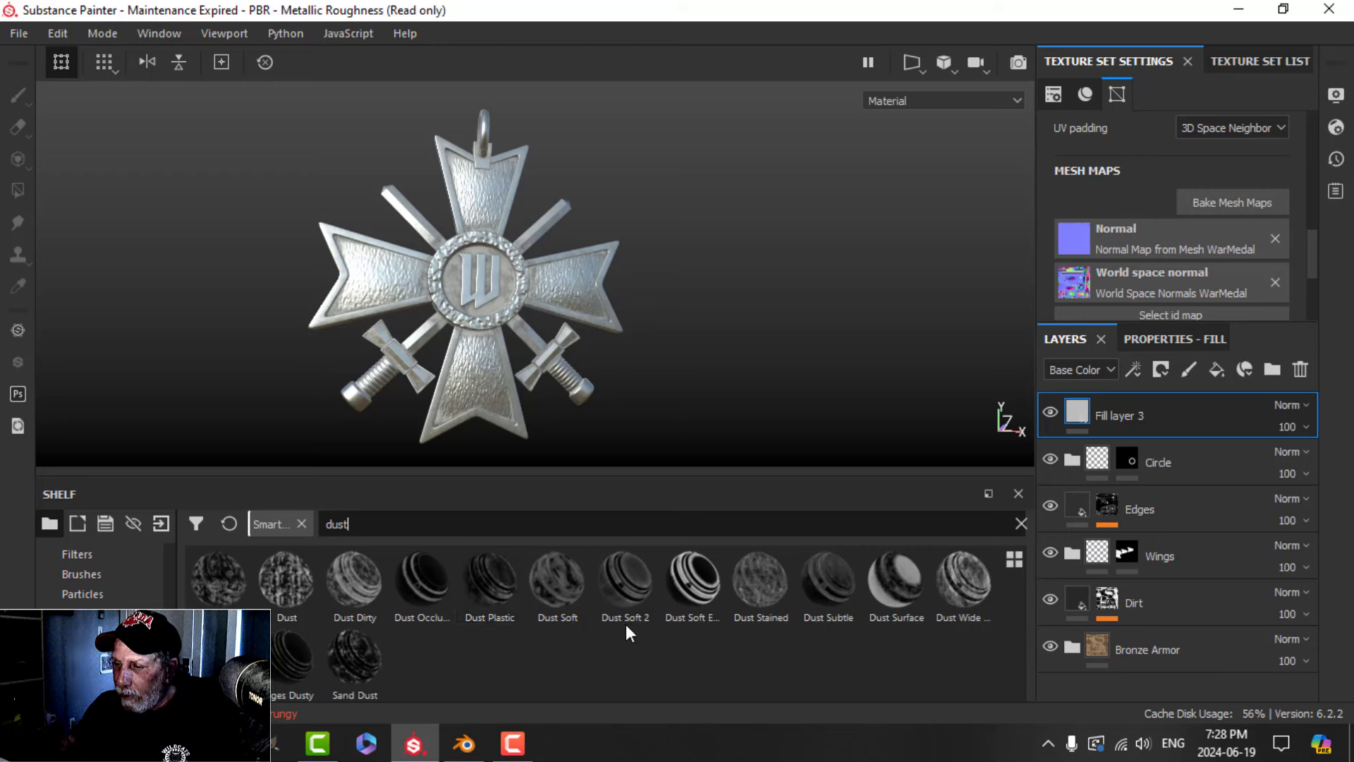
mouse_move(562, 583)
mouse_down()
mouse_move(768, 546)
mouse_move(1123, 422)
mouse_up()
click(1268, 452)
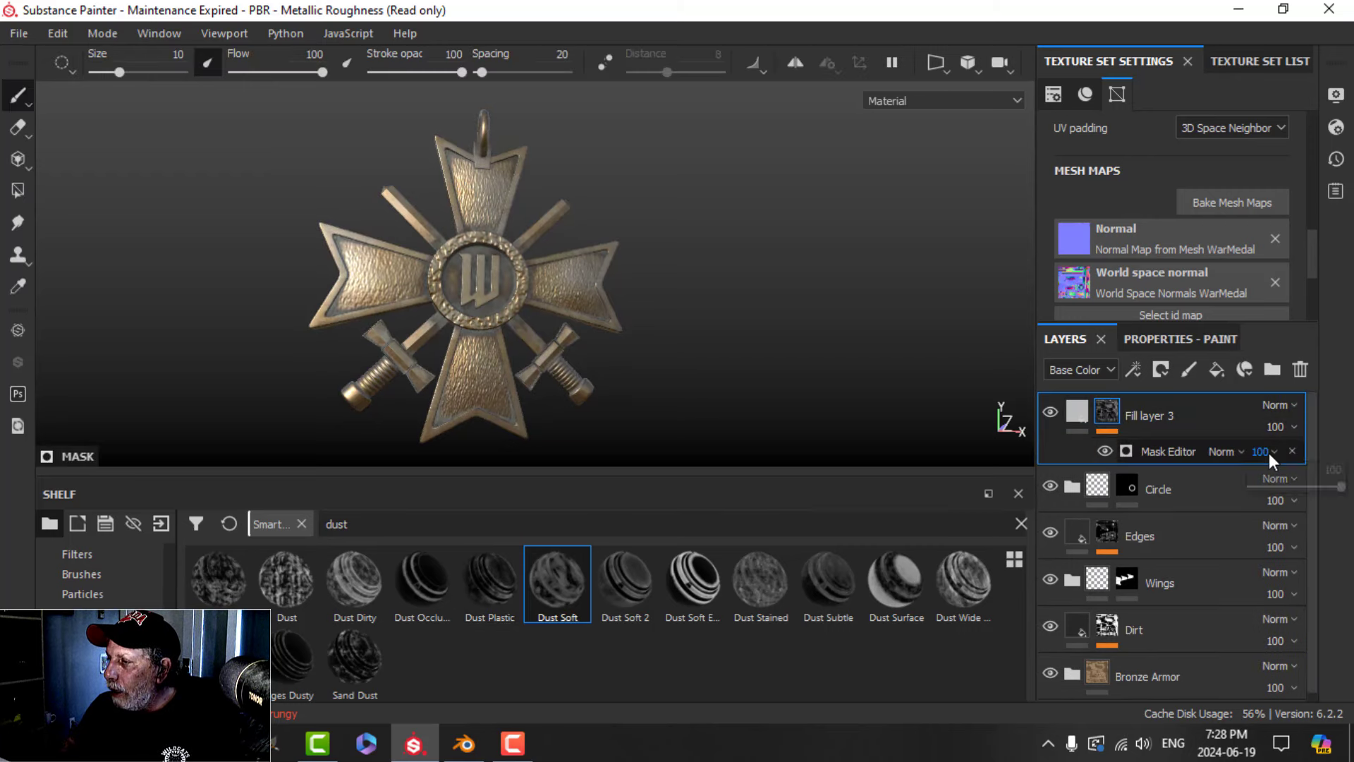
drag(1324, 486, 1285, 483)
Examine the dust effect on the whole medal in an enlarged viewport, from several angles and under changed lighting
alt+drag(611, 378, 664, 367)
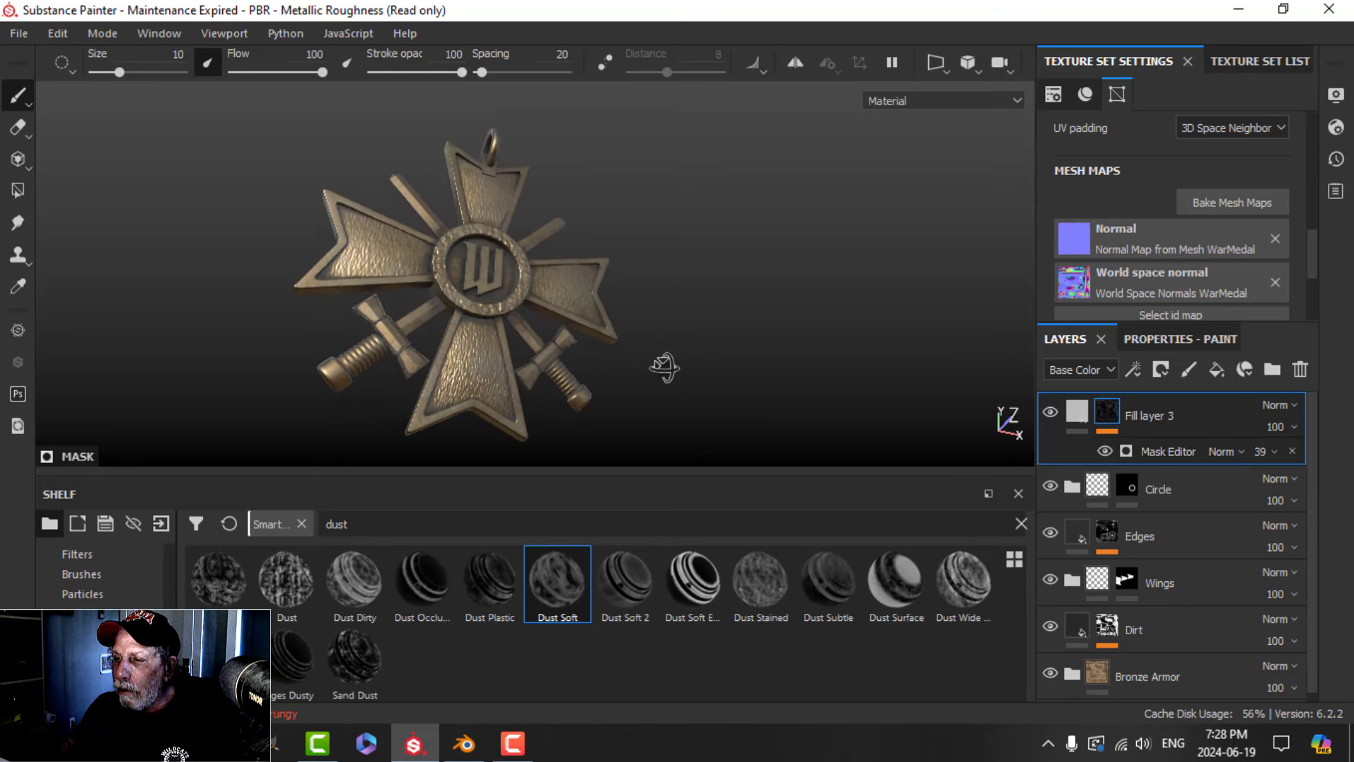
key(Tab)
scroll(677, 372, down, 2)
scroll(688, 365, up, 1)
alt+middle_drag(692, 369, 619, 364)
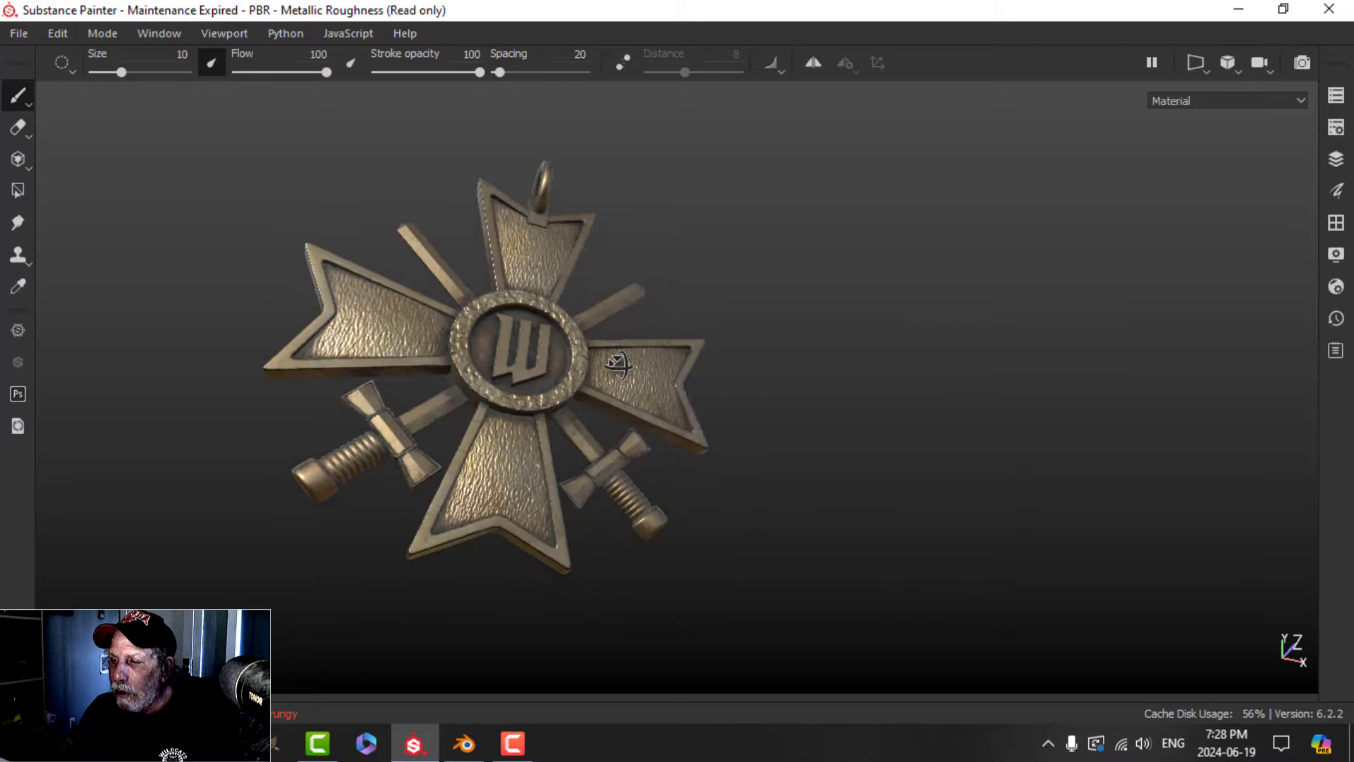
mouse_move(618, 364)
alt+mouse_down()
mouse_move(607, 387)
mouse_move(438, 393)
mouse_move(425, 343)
mouse_move(453, 393)
mouse_move(646, 453)
mouse_move(934, 393)
alt+mouse_up()
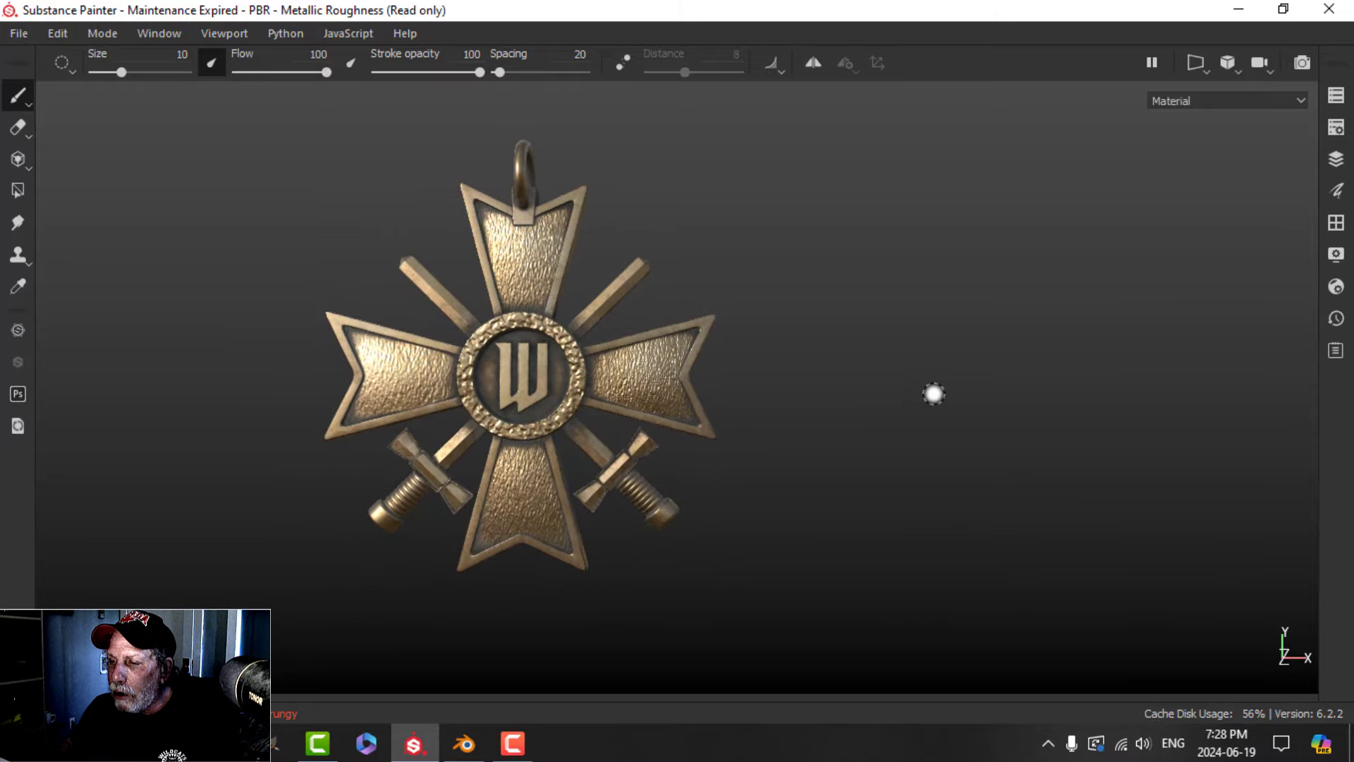
mouse_move(933, 394)
alt+right_down()
mouse_move(892, 399)
mouse_move(958, 393)
alt+right_up()
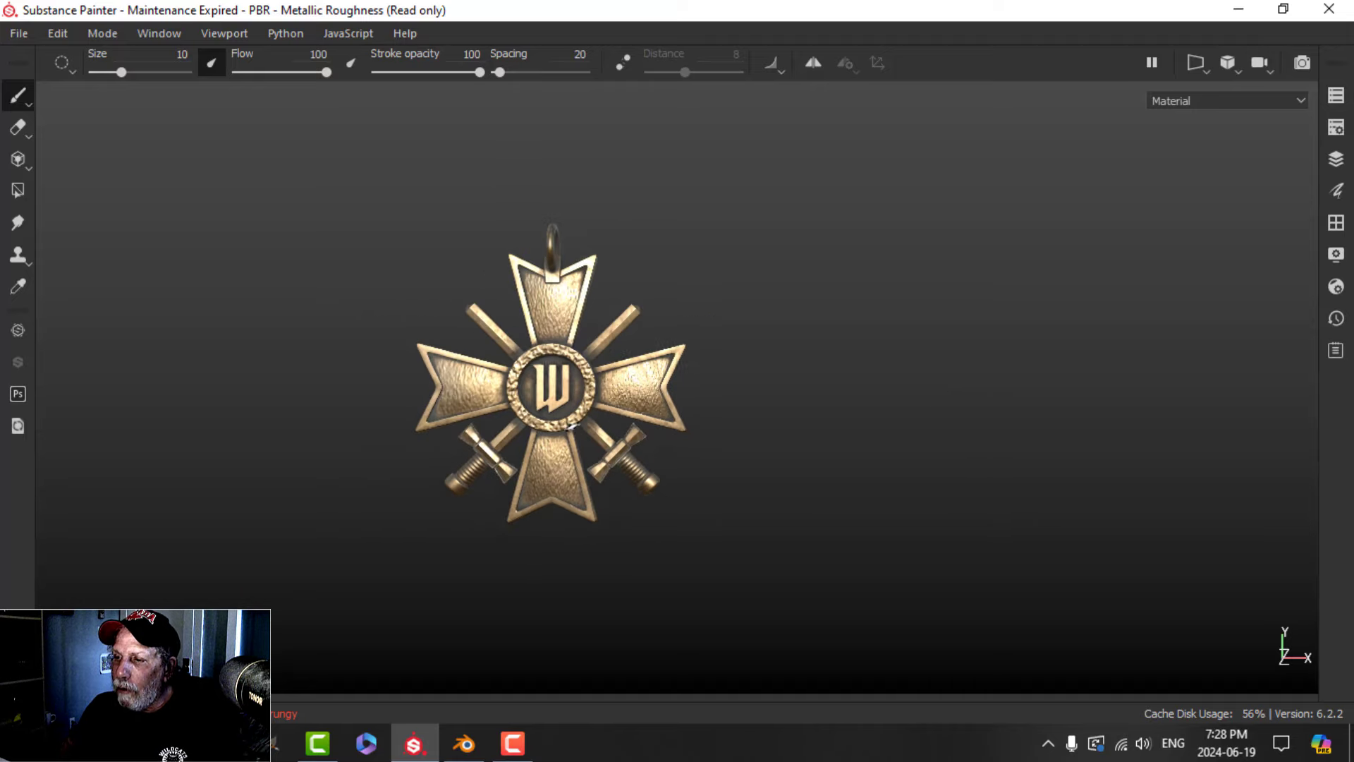
alt+drag(570, 426, 645, 404)
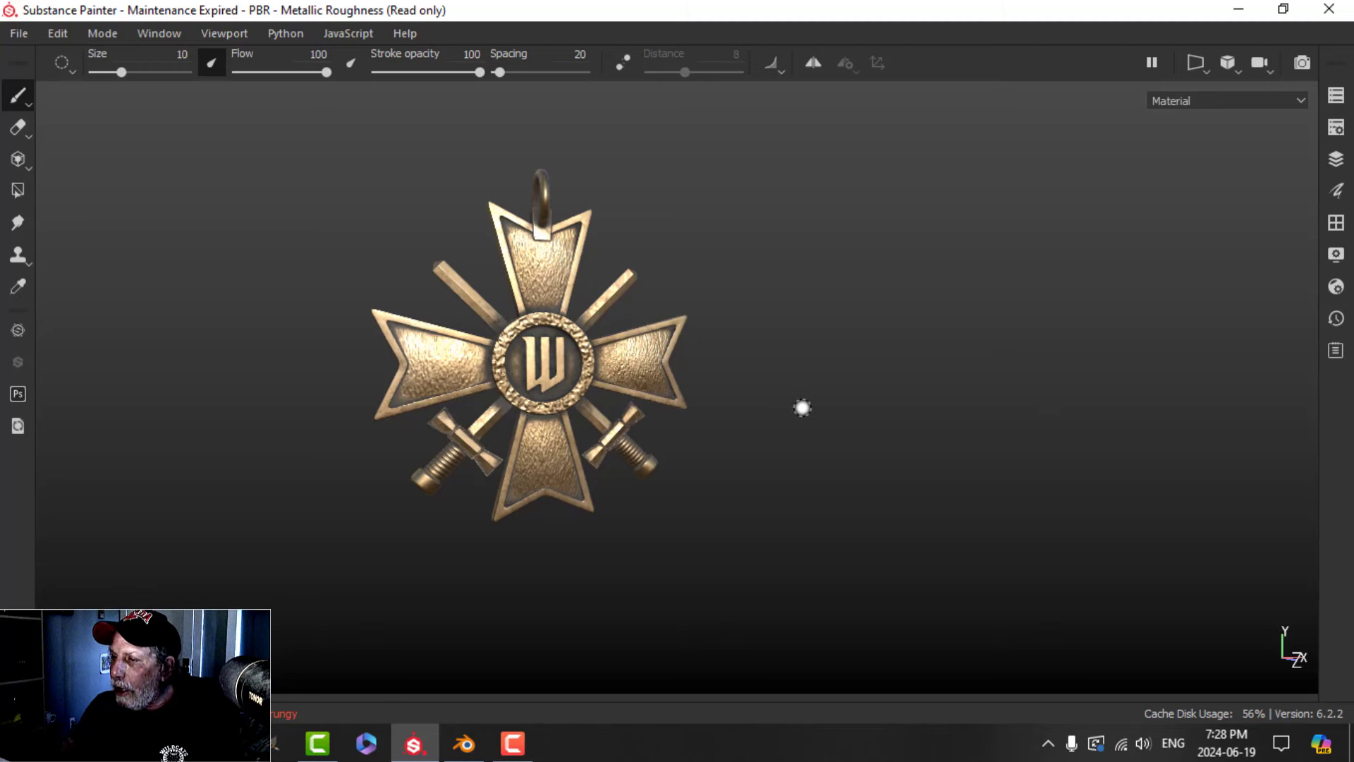
key(Tab)
Rename the dust-masked fill layer as Dust
click(1085, 415)
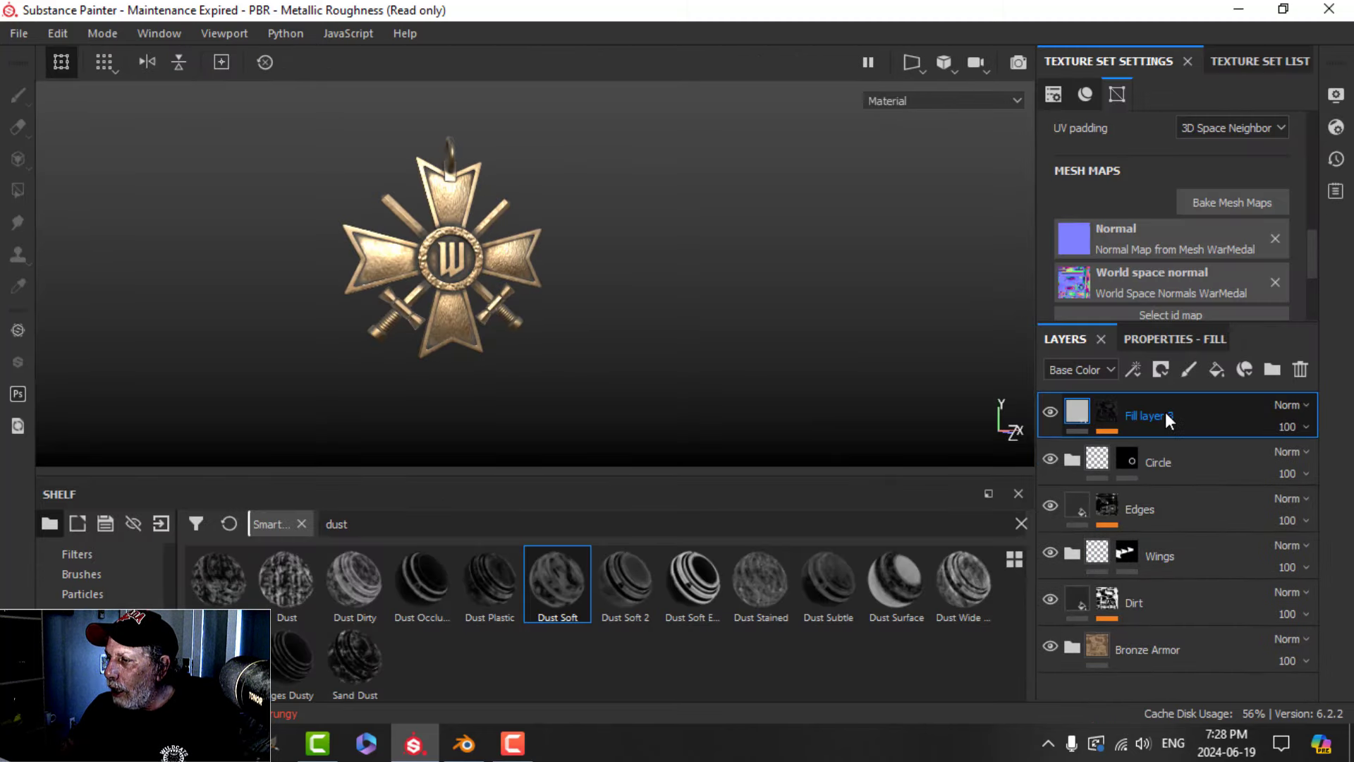
double_click(1165, 413)
text(Dust)
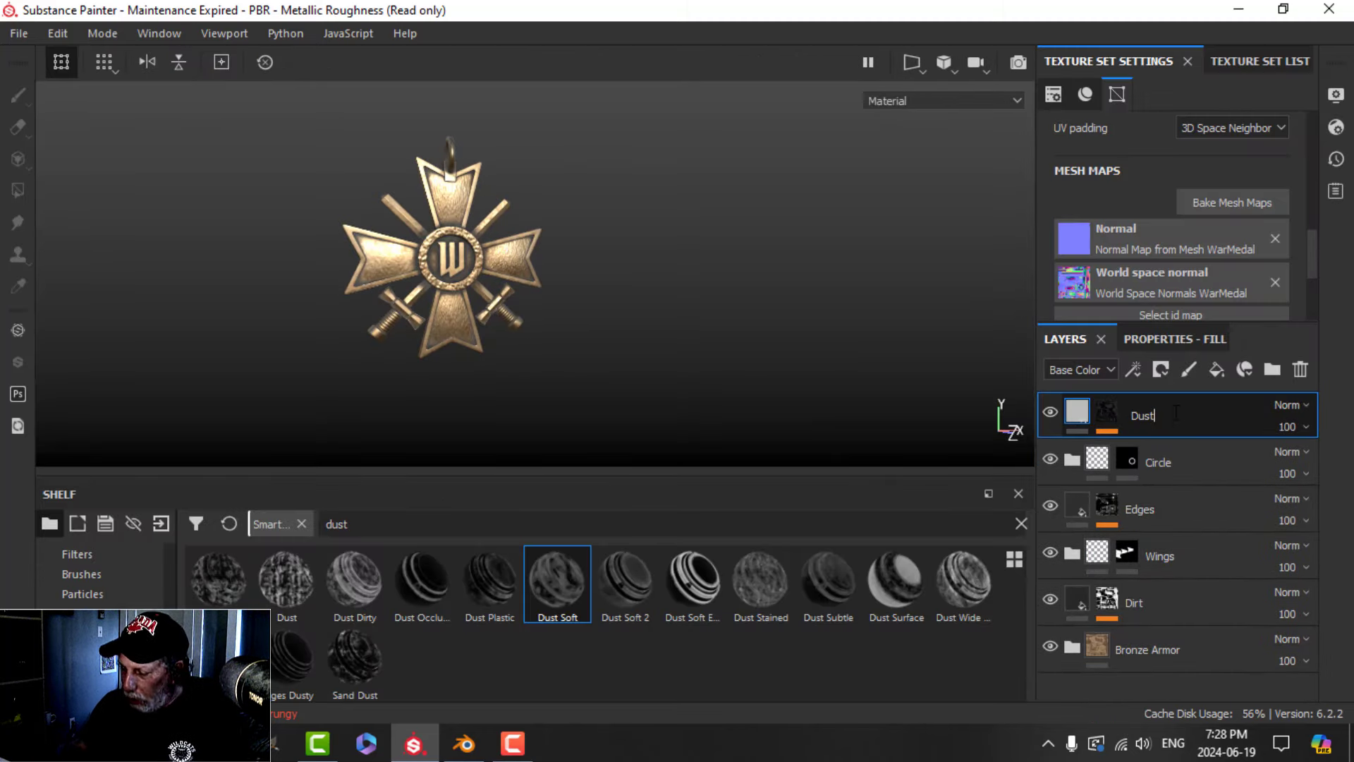
key(Return)
Try a neutral gray of 0.502 as the base color of Bronze Armor's Base Metal layer and check the medal up close
click(1069, 652)
scroll(1148, 626, down, 3)
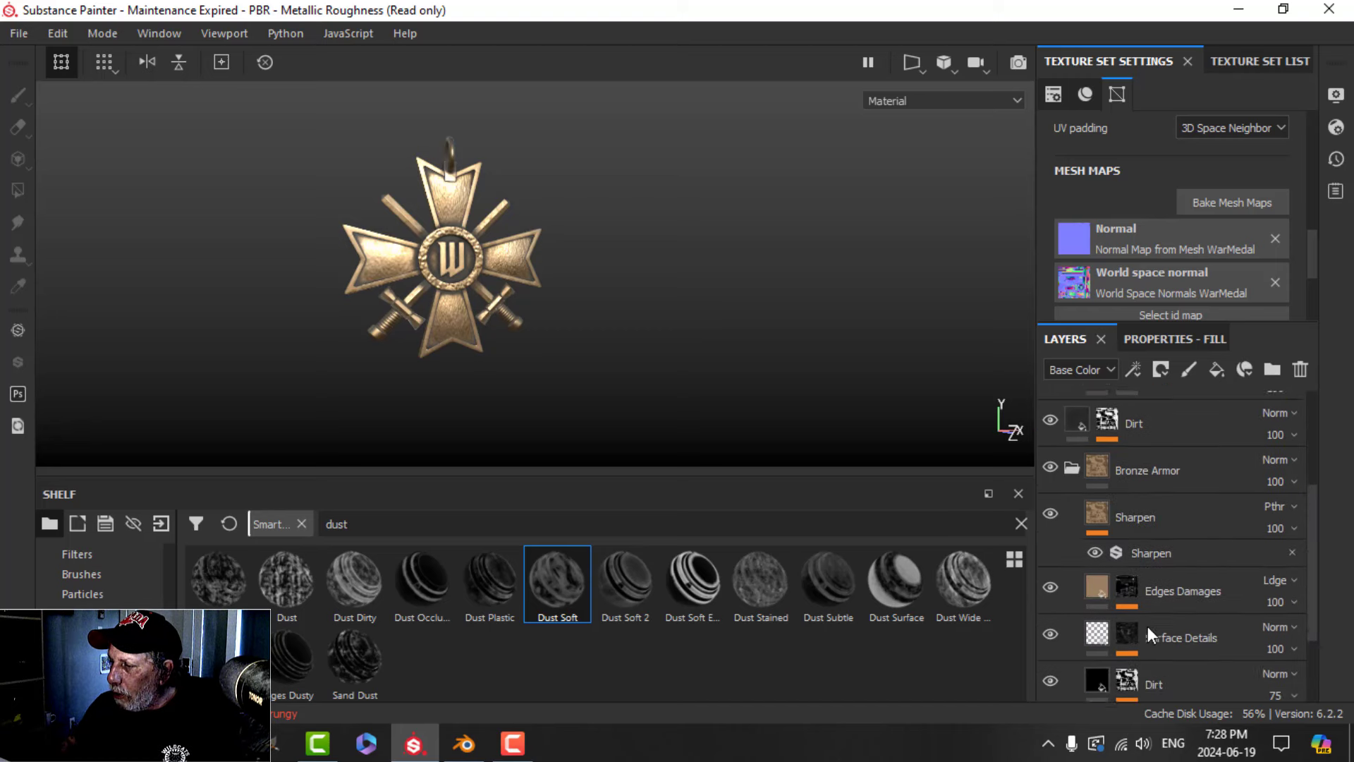
scroll(1149, 627, down, 2)
click(1098, 612)
click(1183, 339)
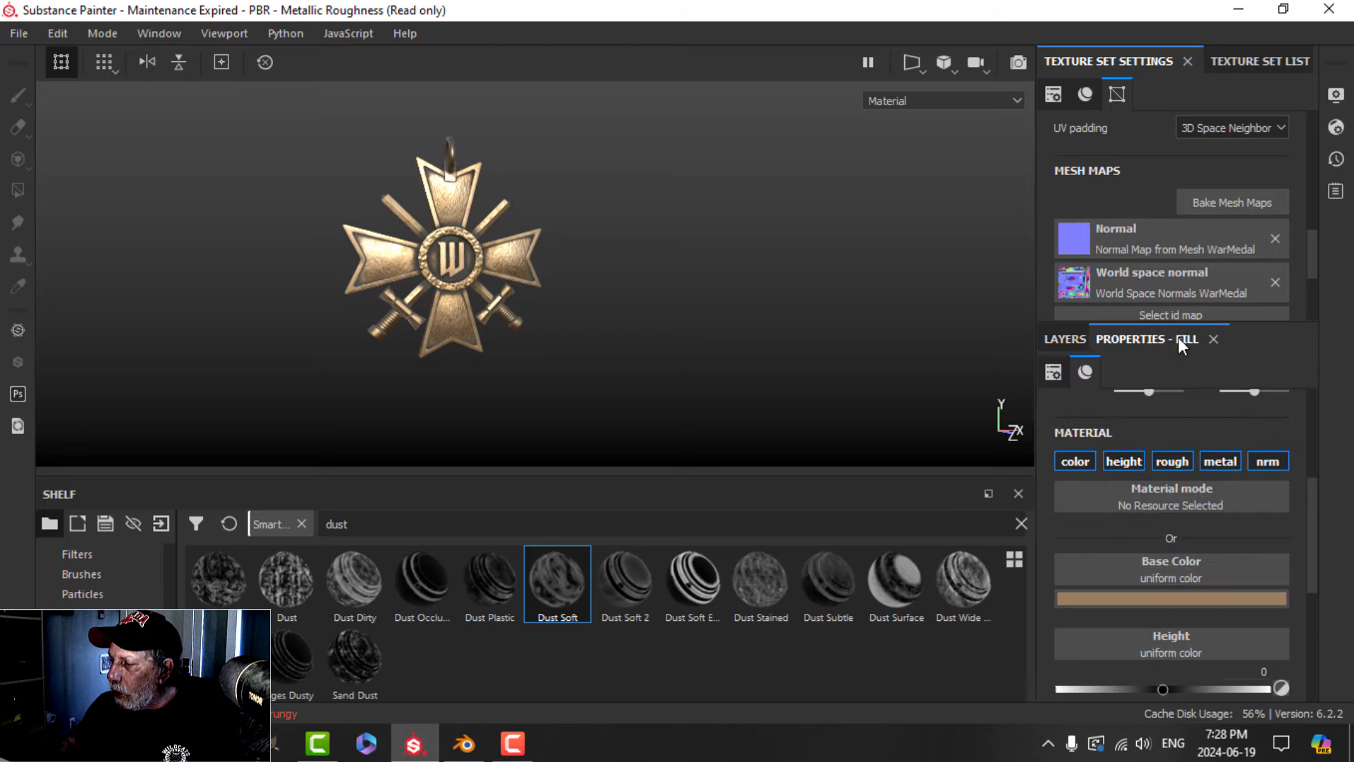
click(1167, 599)
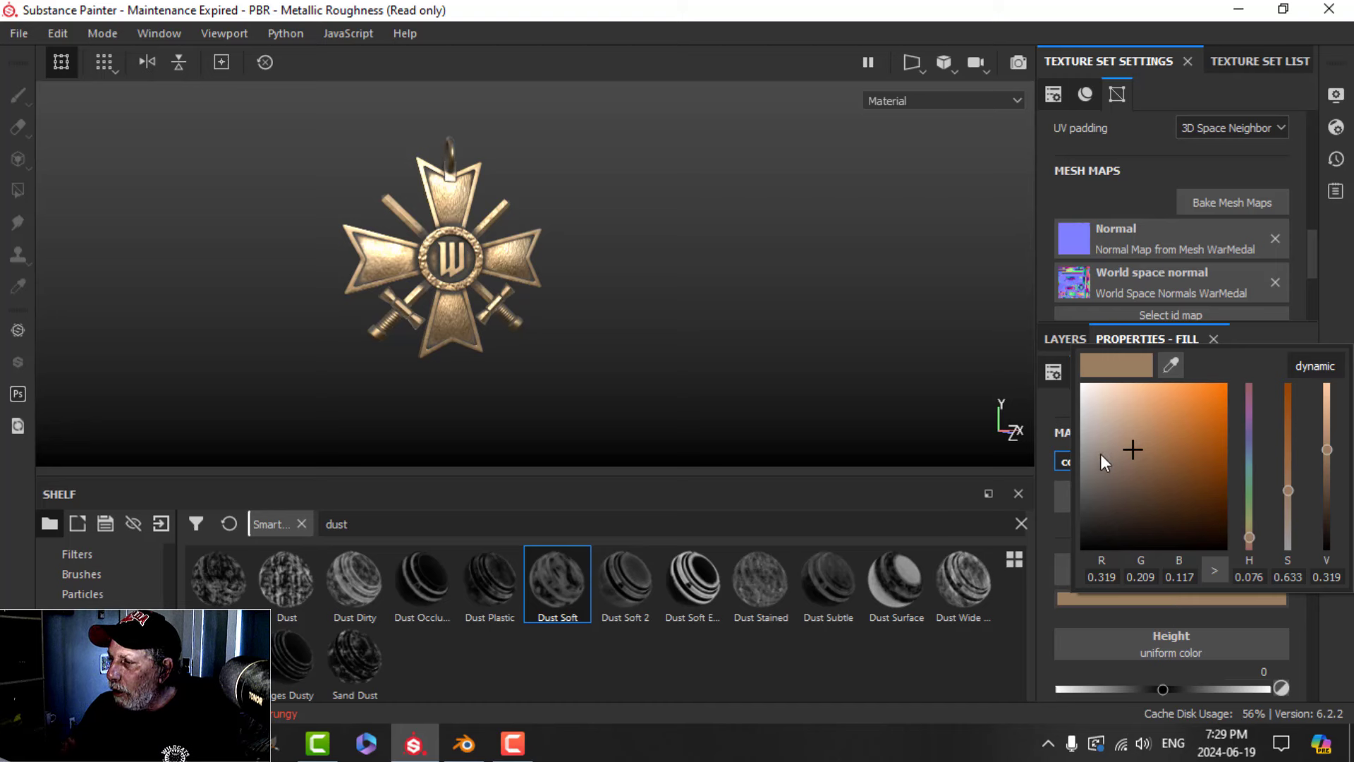
drag(1101, 455, 1071, 427)
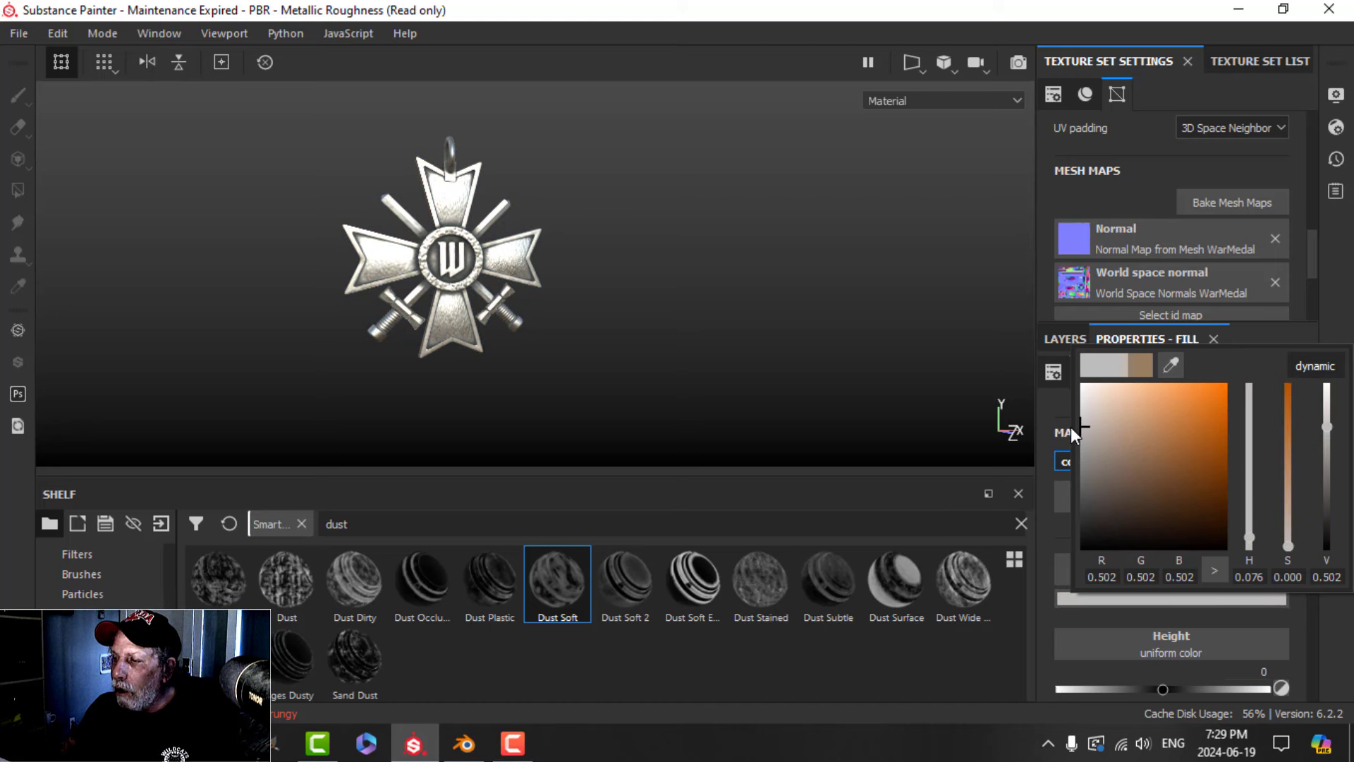
click(612, 352)
scroll(625, 345, down, 3)
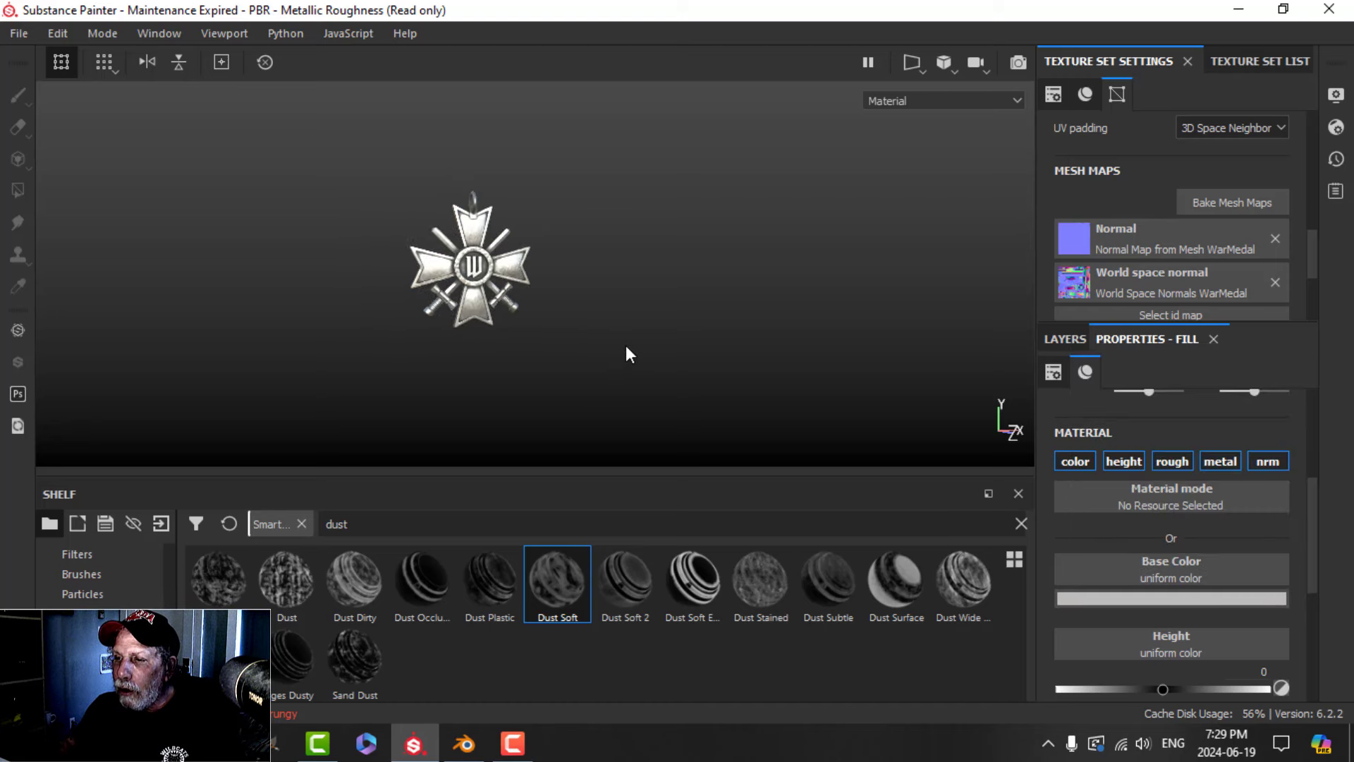
scroll(632, 359, up, 7)
key(Tab)
scroll(642, 372, down, 4)
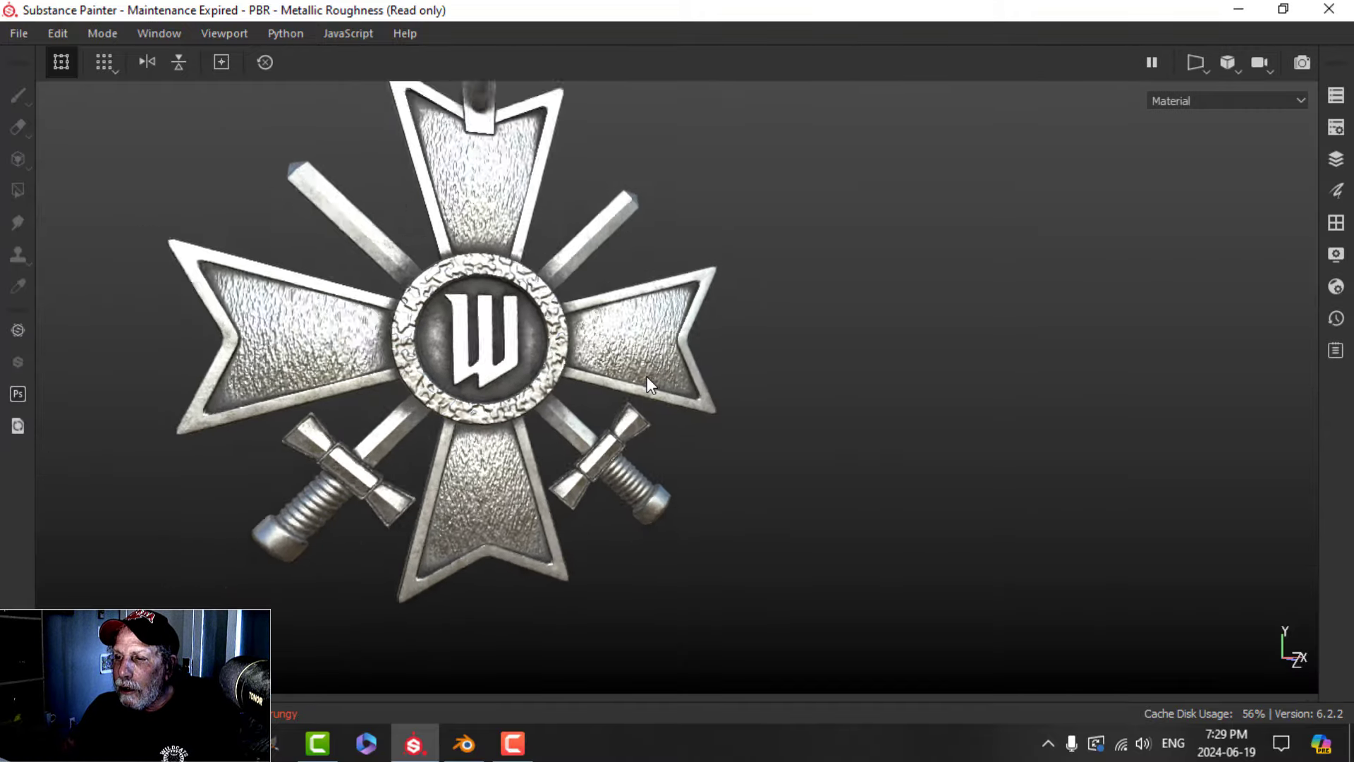
alt+drag(583, 400, 755, 418)
key(Tab)
Undo the Base Metal color change and collapse the Bronze Armor folder
key(ctrl+z)
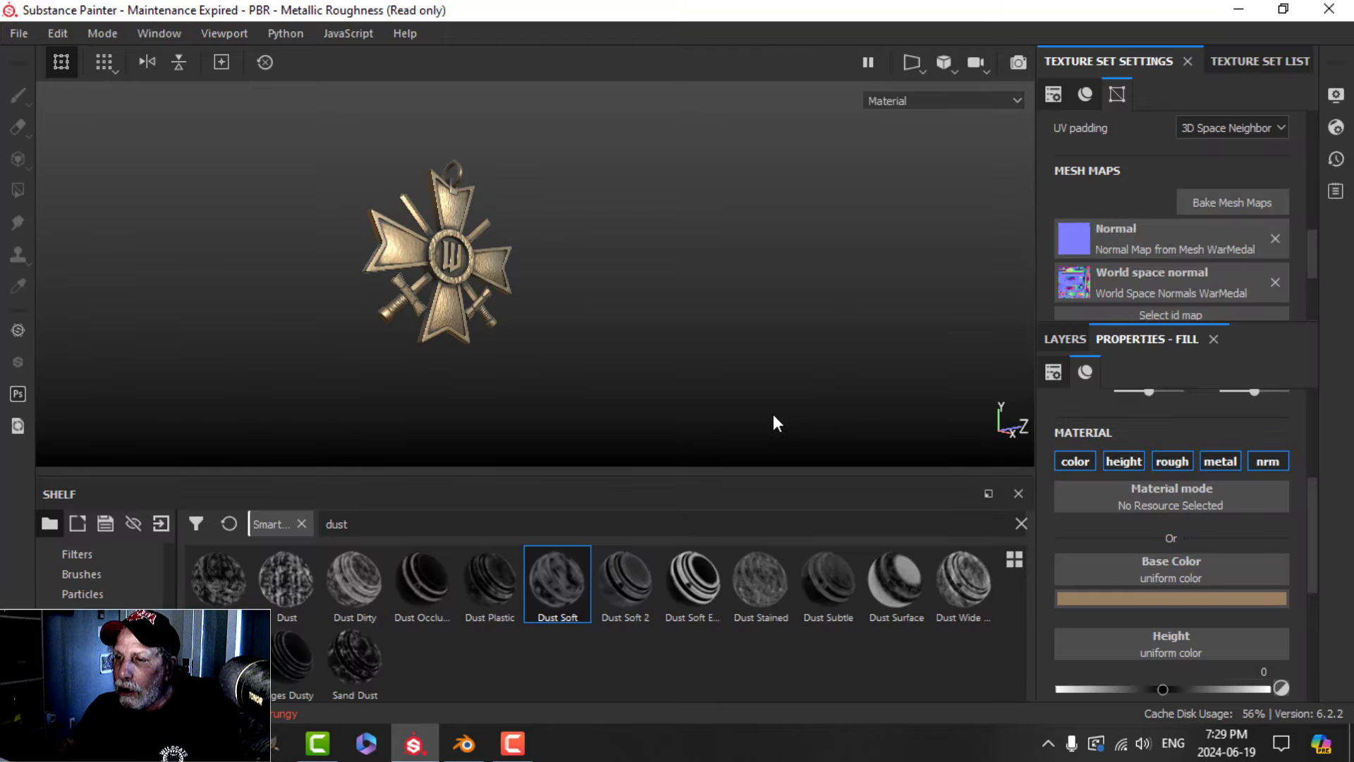
click(1065, 339)
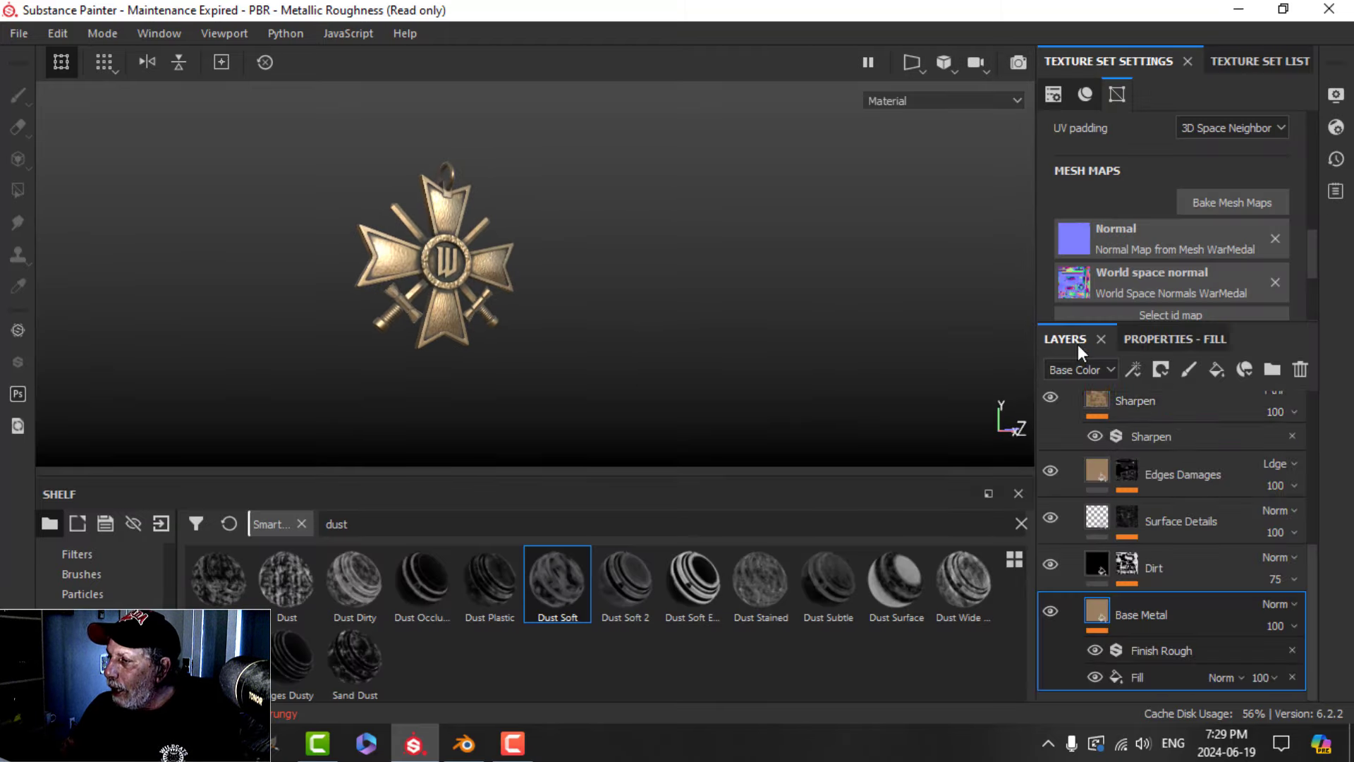
scroll(1122, 455, up, 5)
scroll(1114, 472, down, 4)
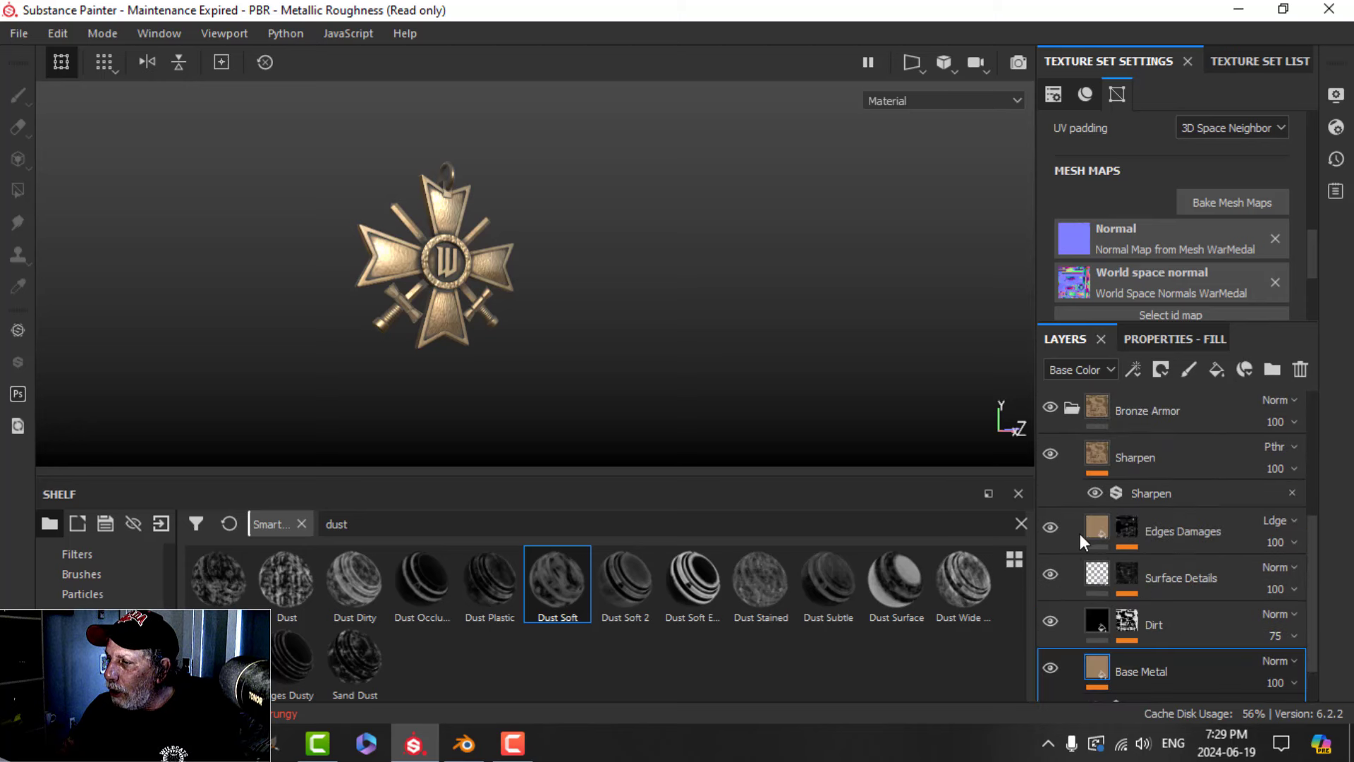
click(1071, 409)
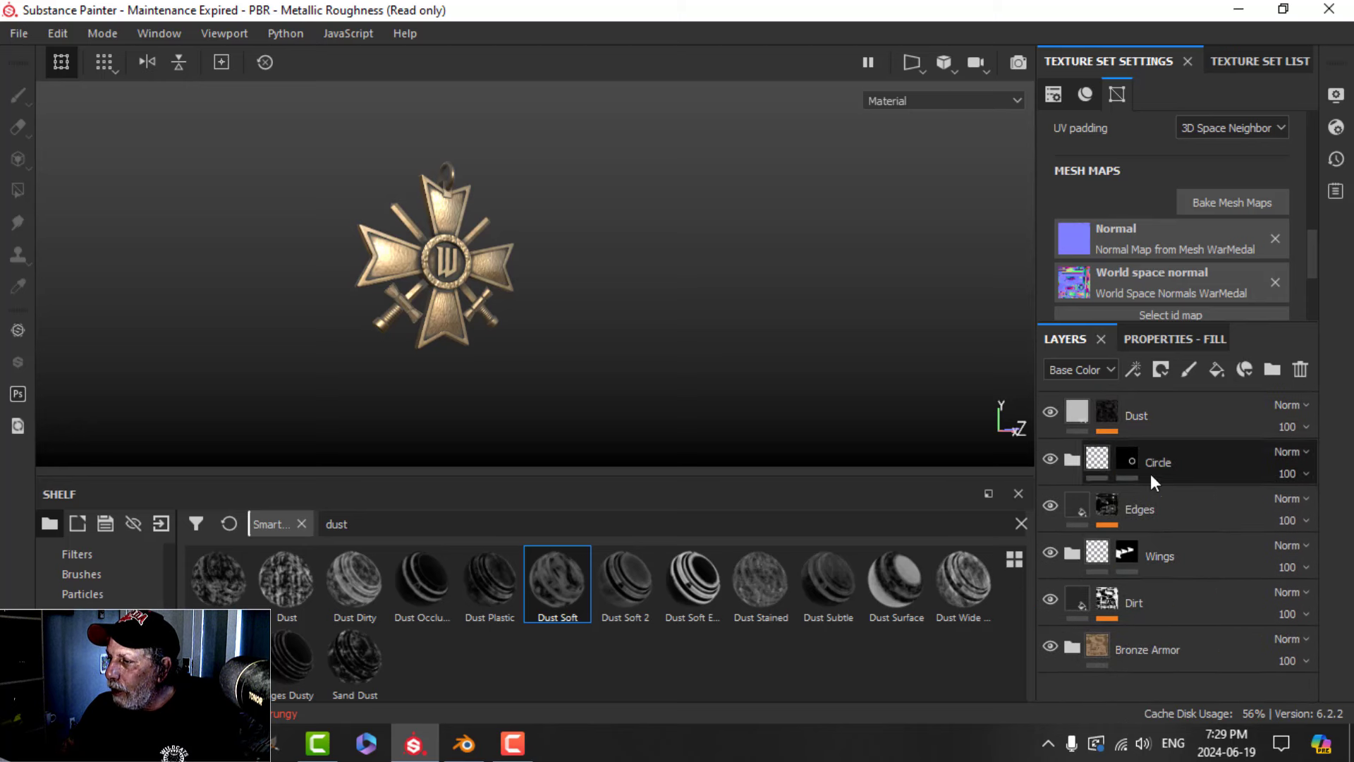
Group all layers from Dust to Bronze Armor into one collapsed folder named WarMedal
shift+click(1188, 647)
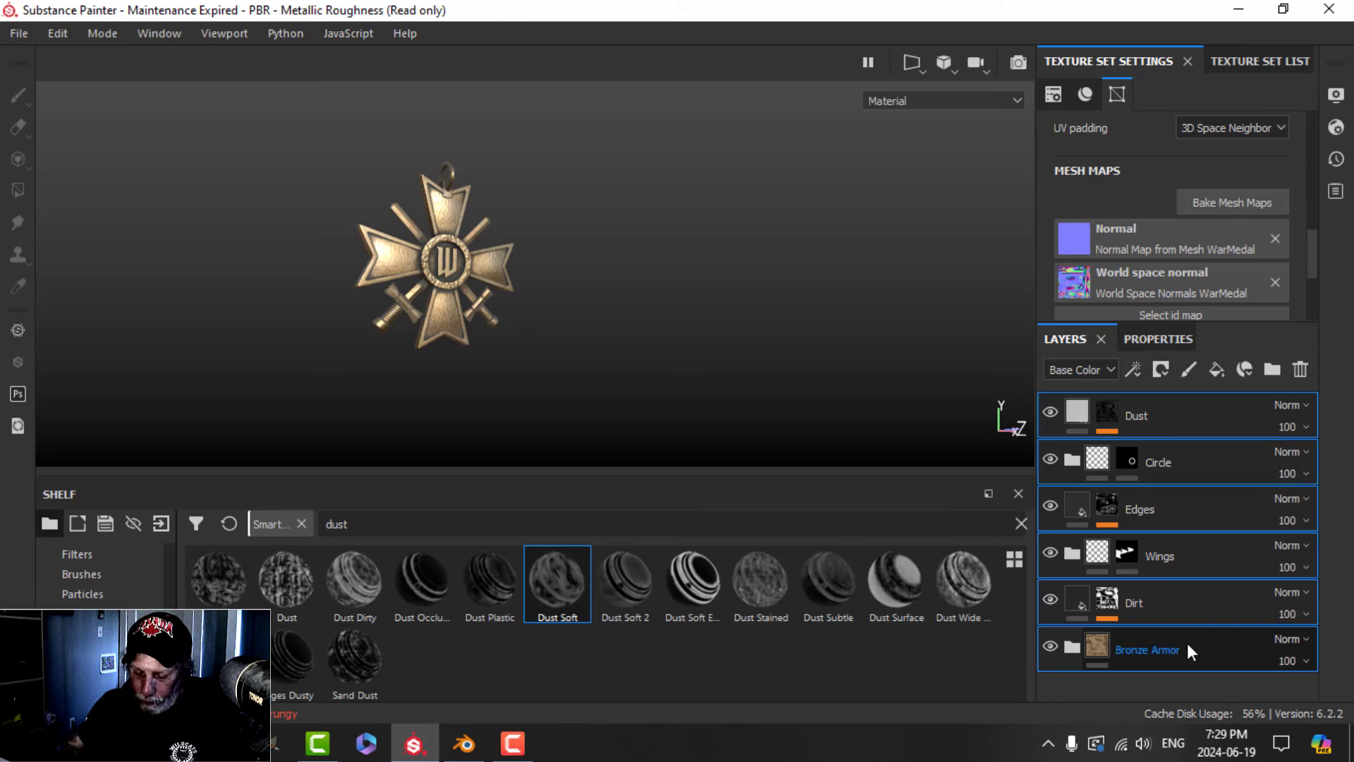
key(ctrl+g)
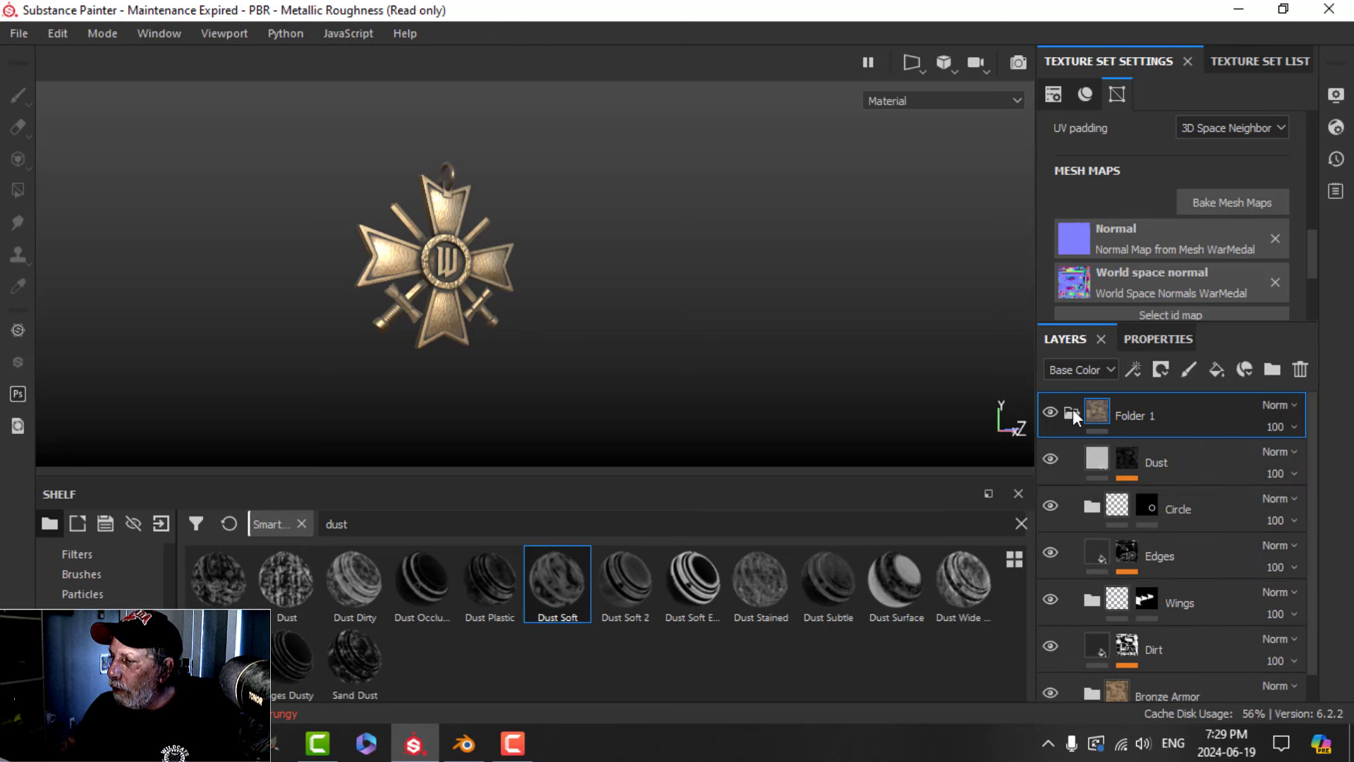
click(1072, 411)
double_click(1144, 418)
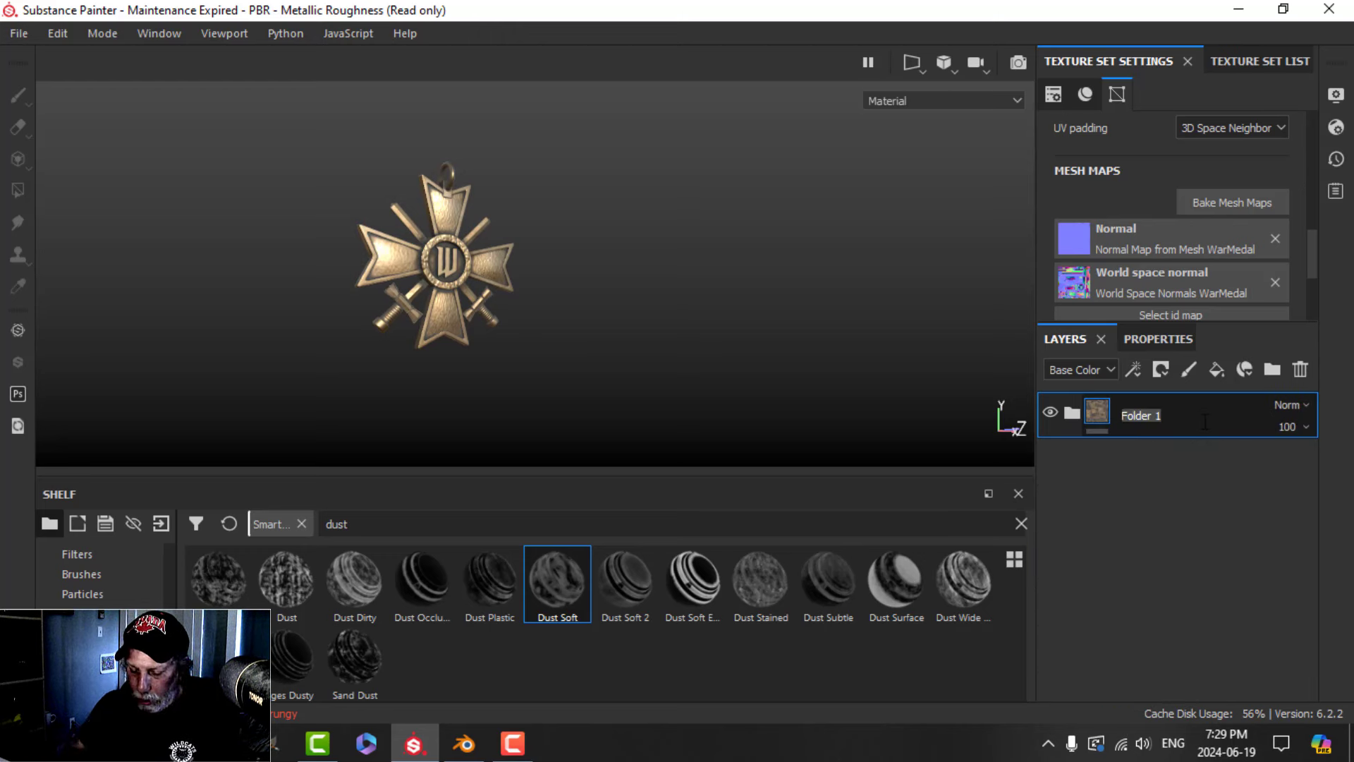
text(WarMedal)
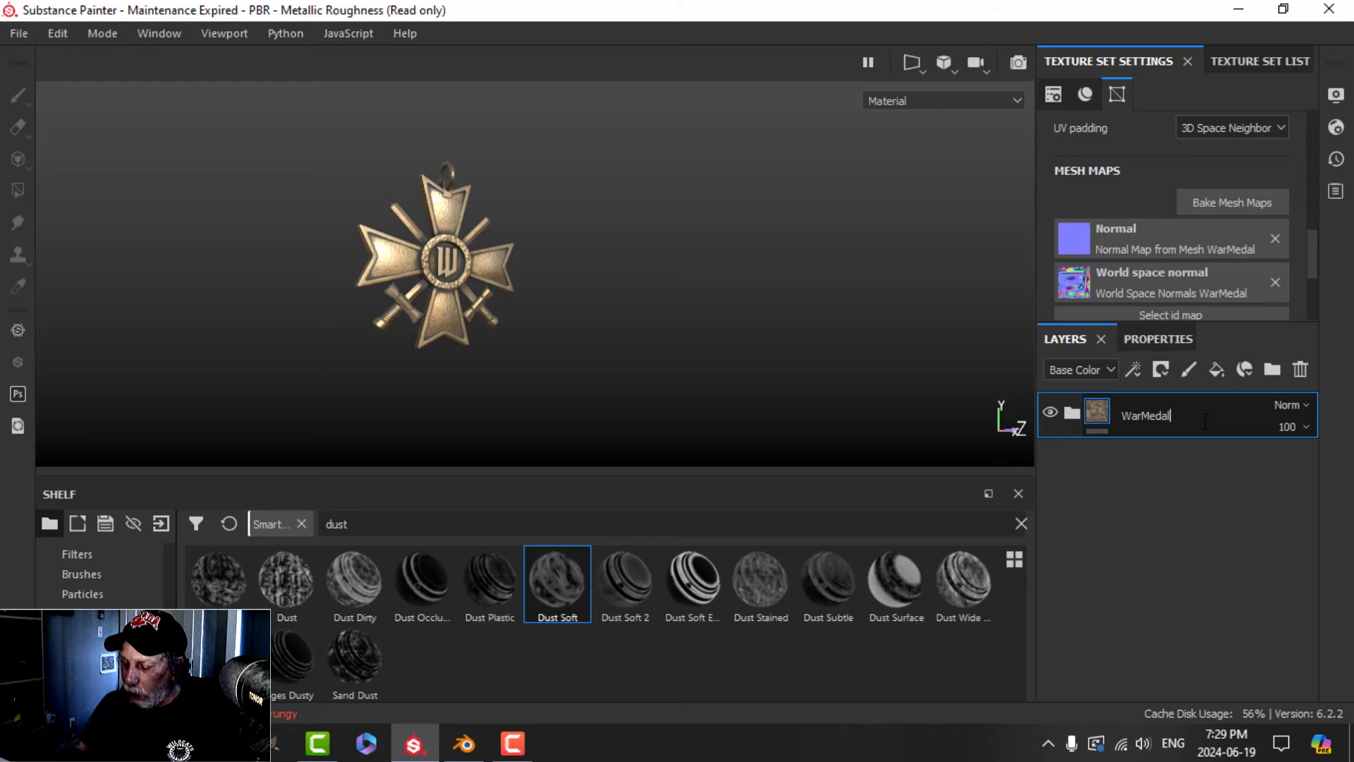
key(Return)
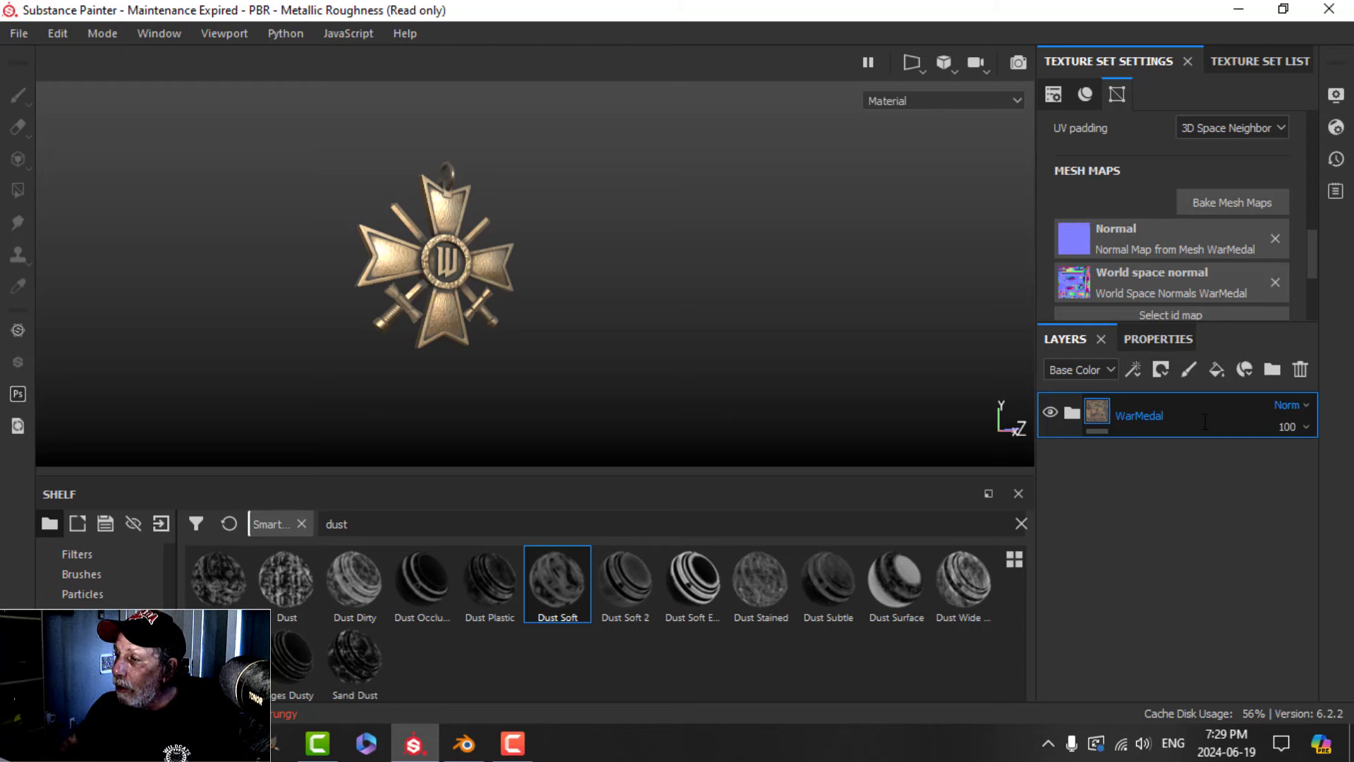
Create a smart material from the WarMedal folder and check the finished medal in the viewport
right_click(1205, 422)
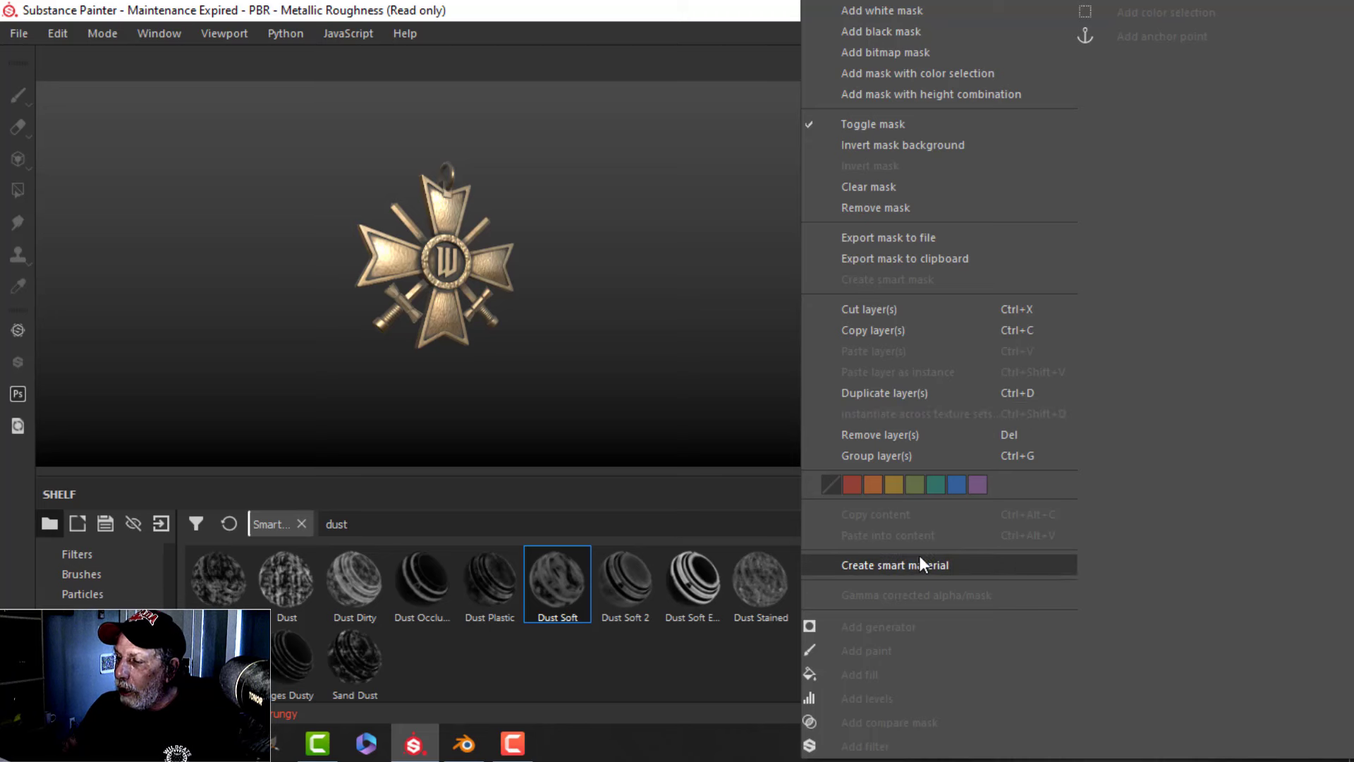
click(920, 558)
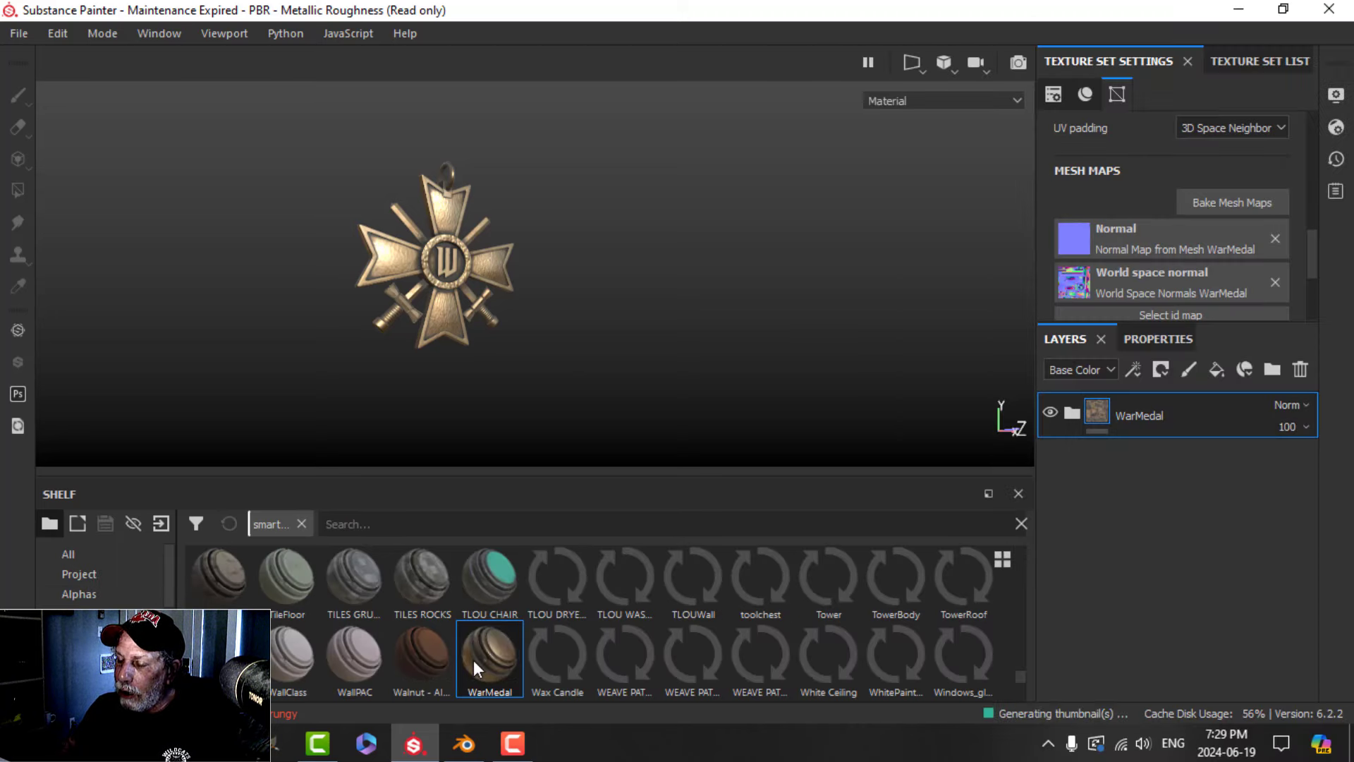
mouse_move(473, 659)
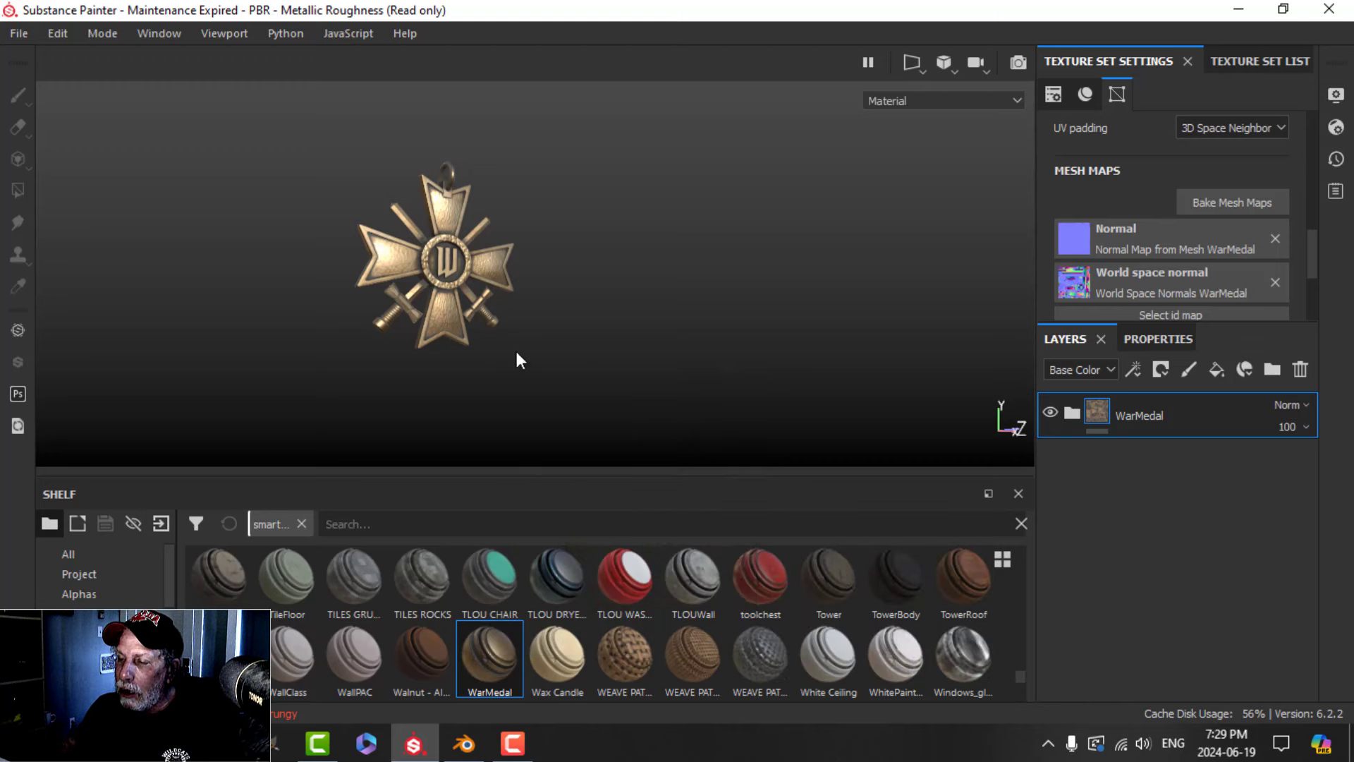
scroll(529, 345, up, 3)
alt+drag(511, 294, 615, 312)
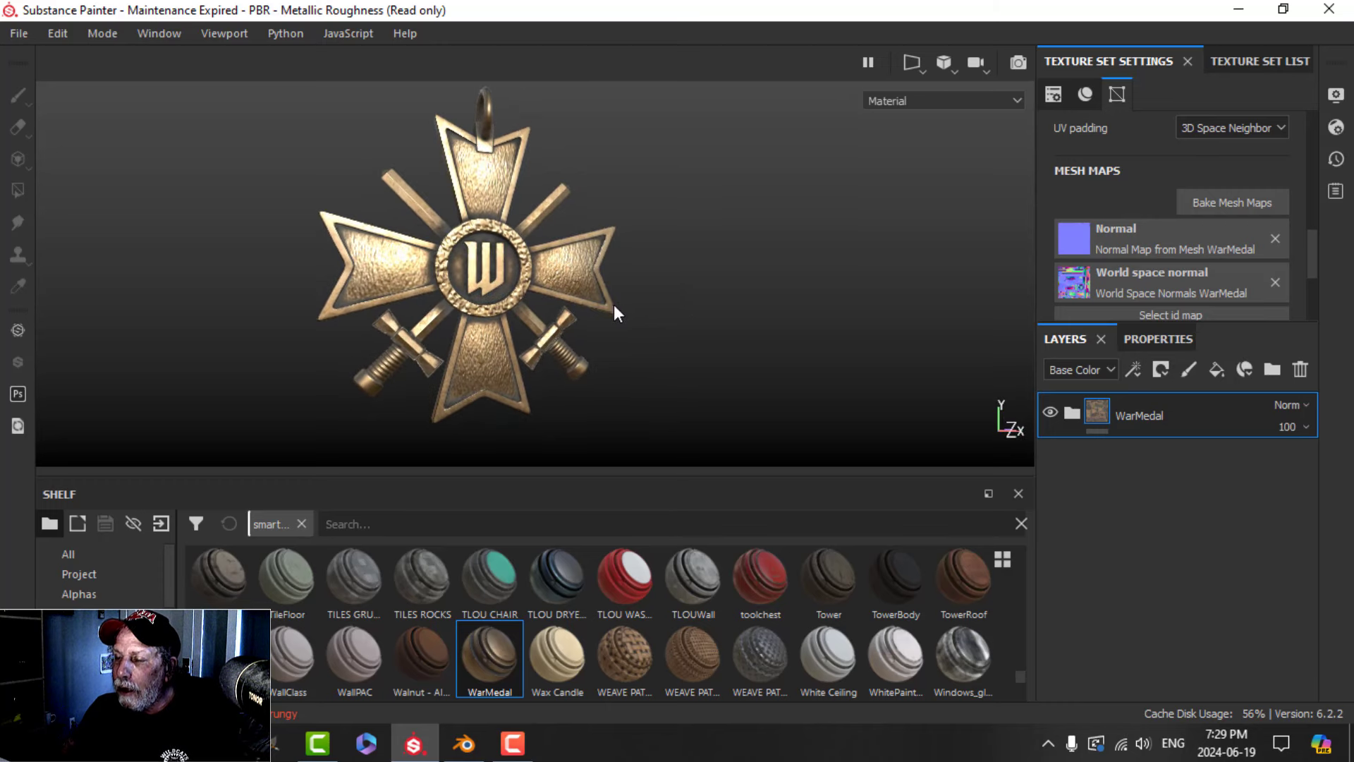
Open the texture export settings and select the PBR Metallic Roughness output preset for editing
scroll(618, 314, down, 3)
alt+middle_drag(623, 317, 602, 332)
alt+drag(602, 333, 608, 315)
click(1238, 63)
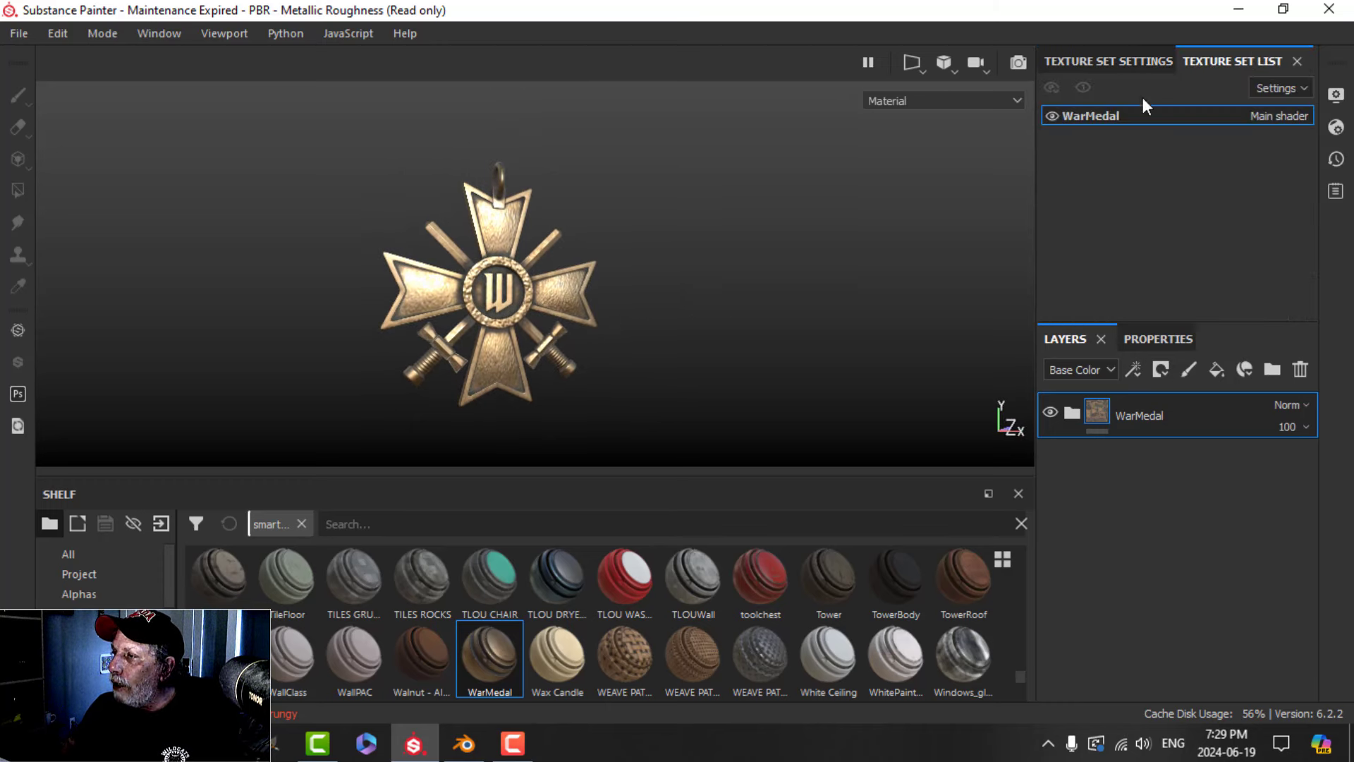
click(19, 33)
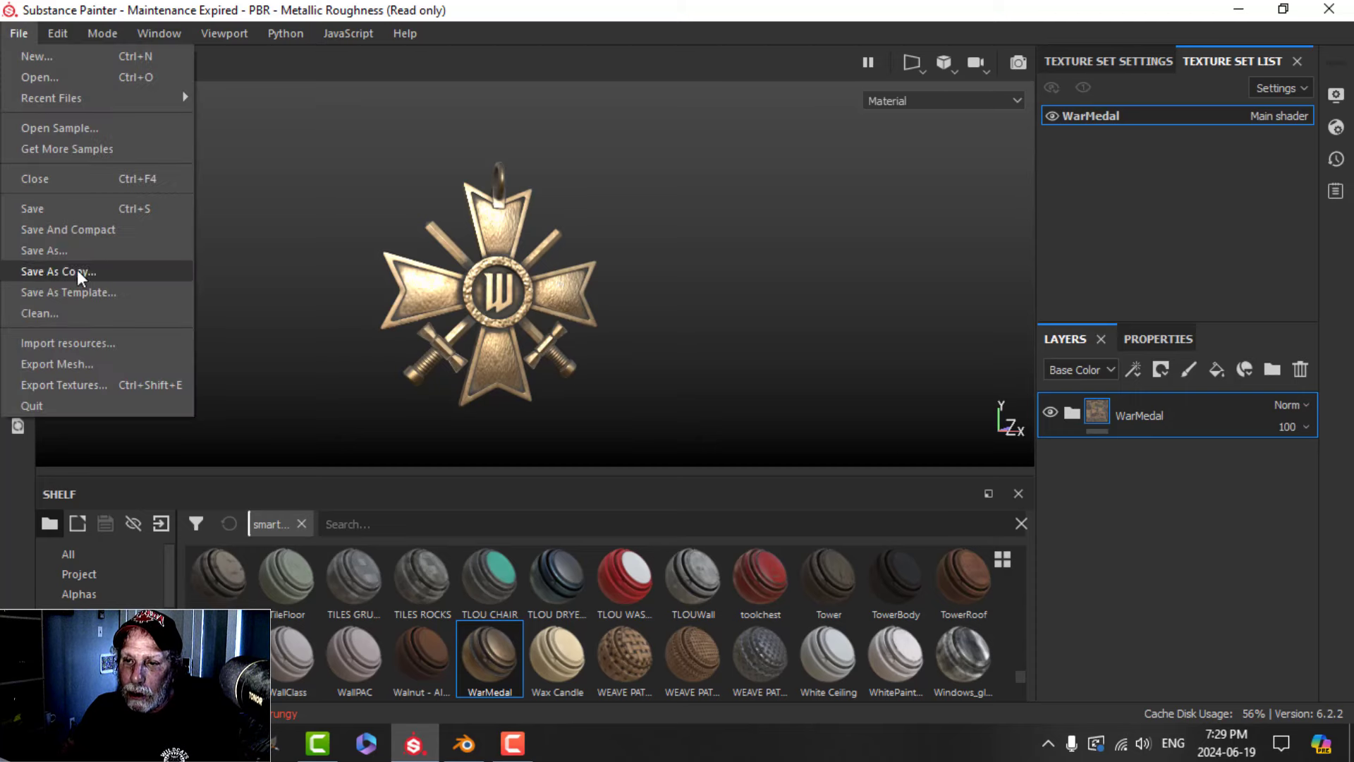
click(78, 384)
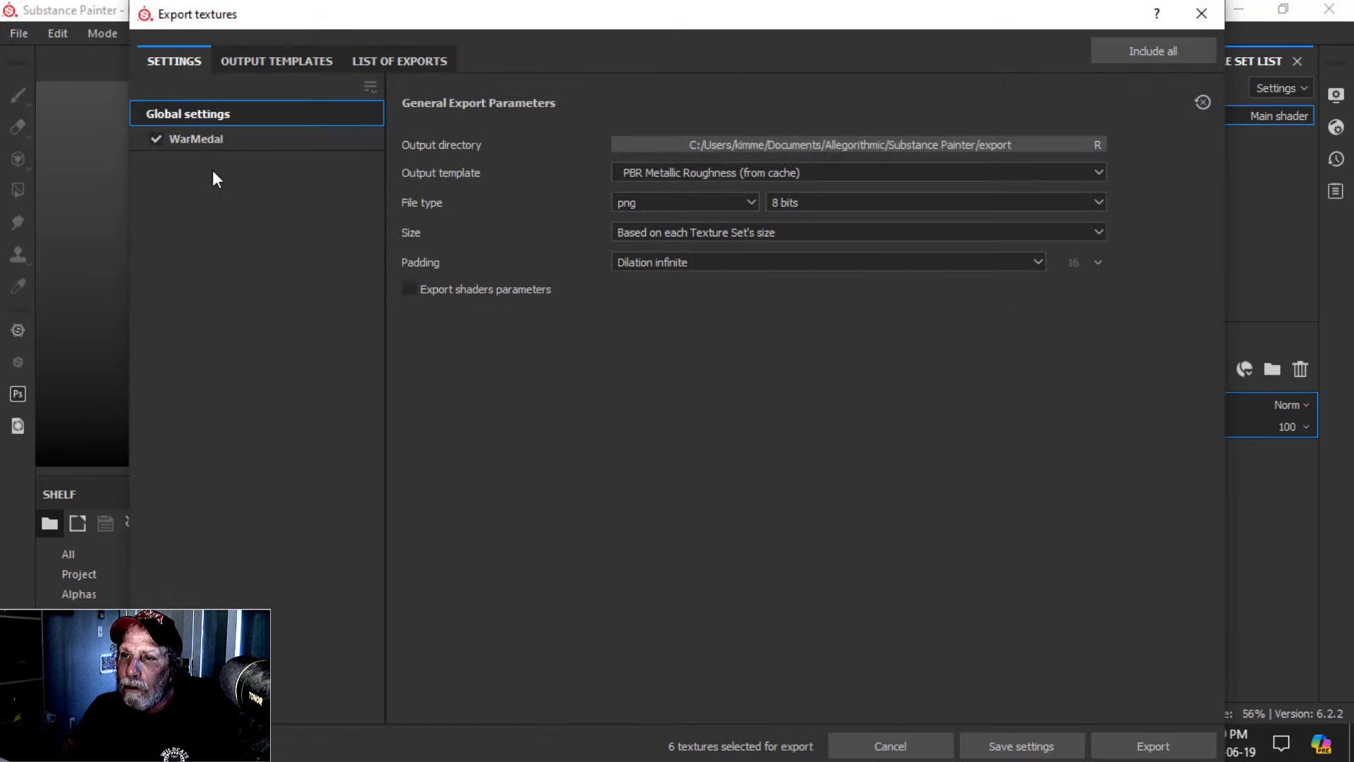
click(282, 61)
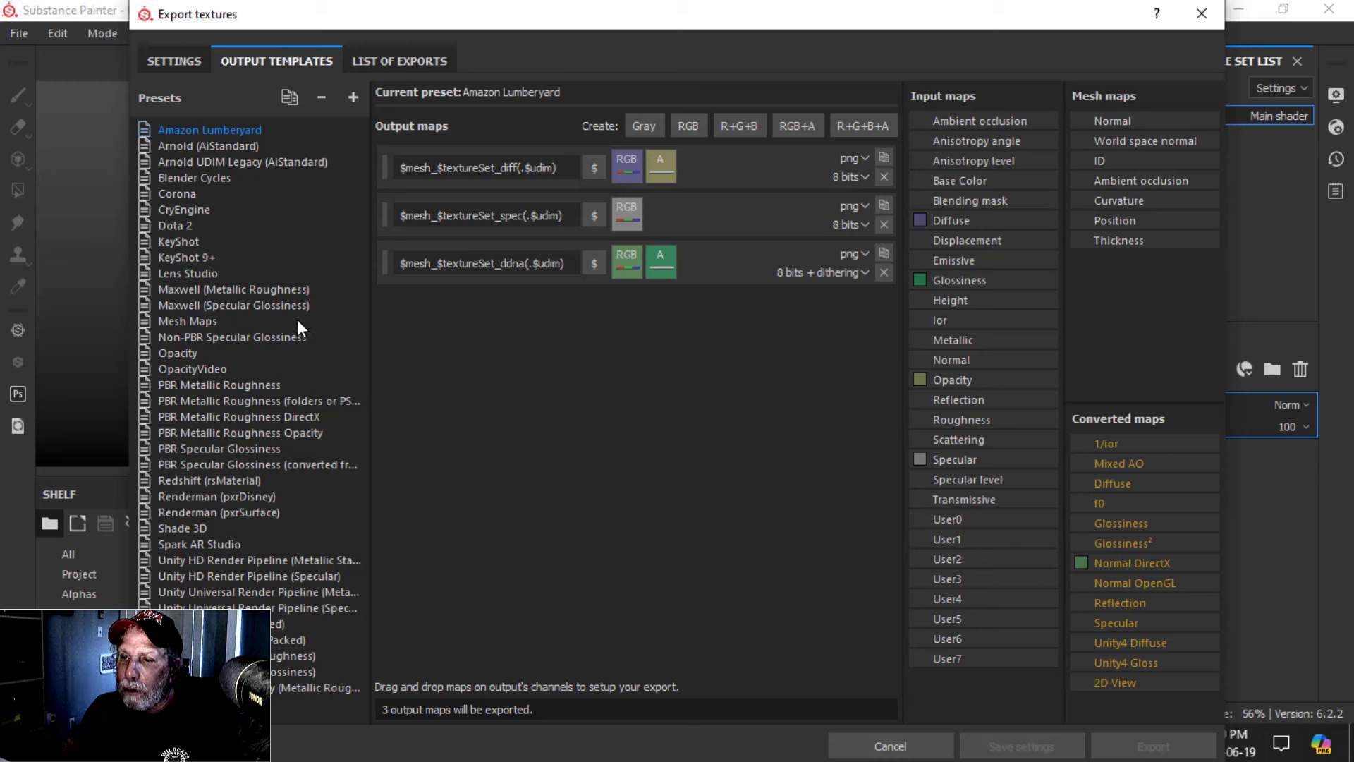
click(256, 385)
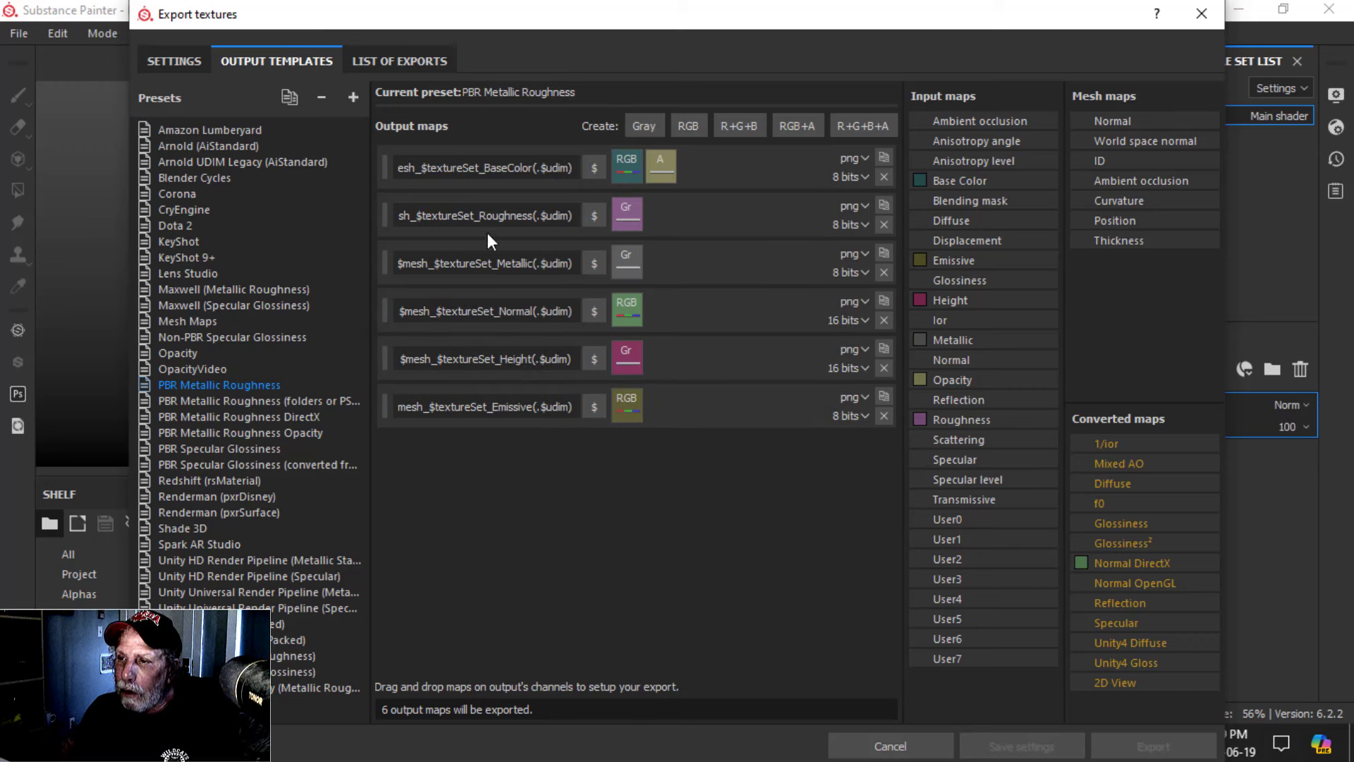
Remove the $mesh_ prefix from the BaseColor, Roughness and Metallic output map names
drag(438, 169, 361, 171)
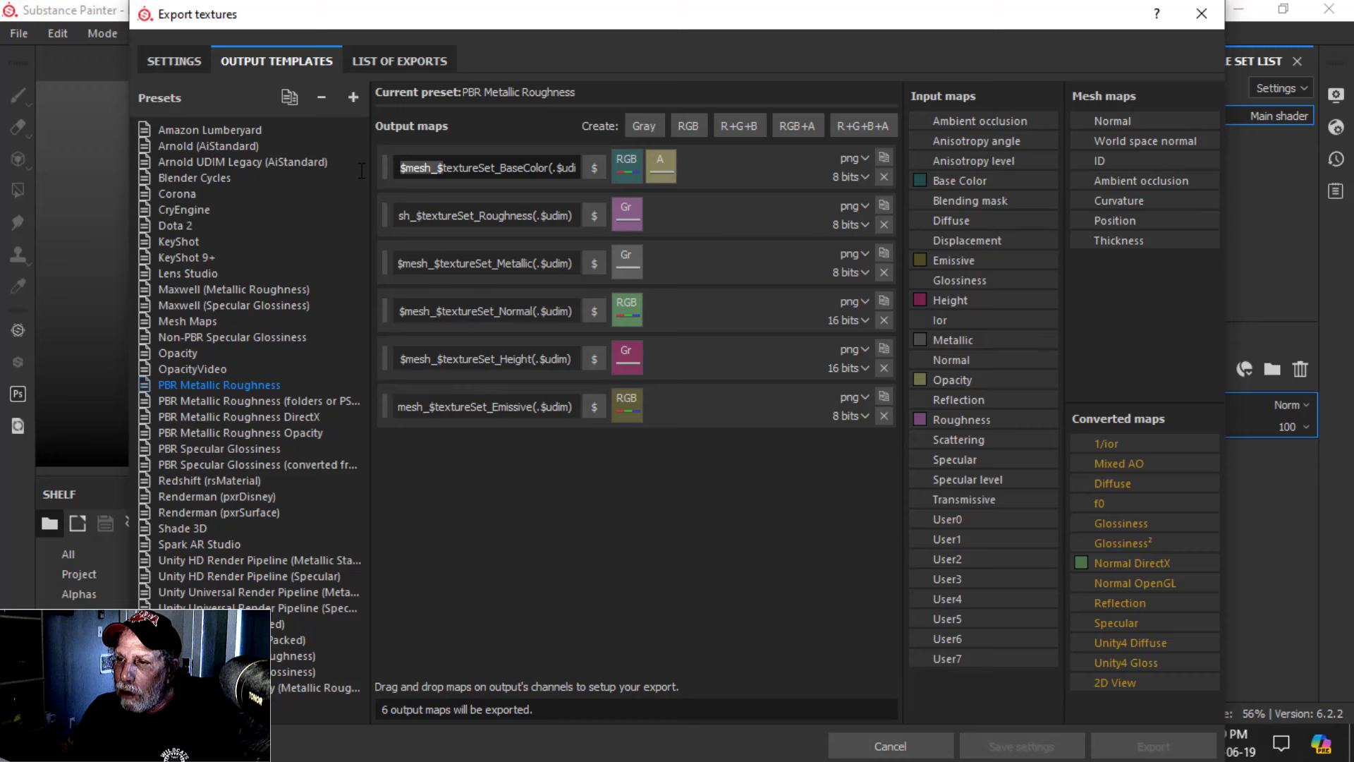
click(437, 173)
drag(439, 172, 386, 173)
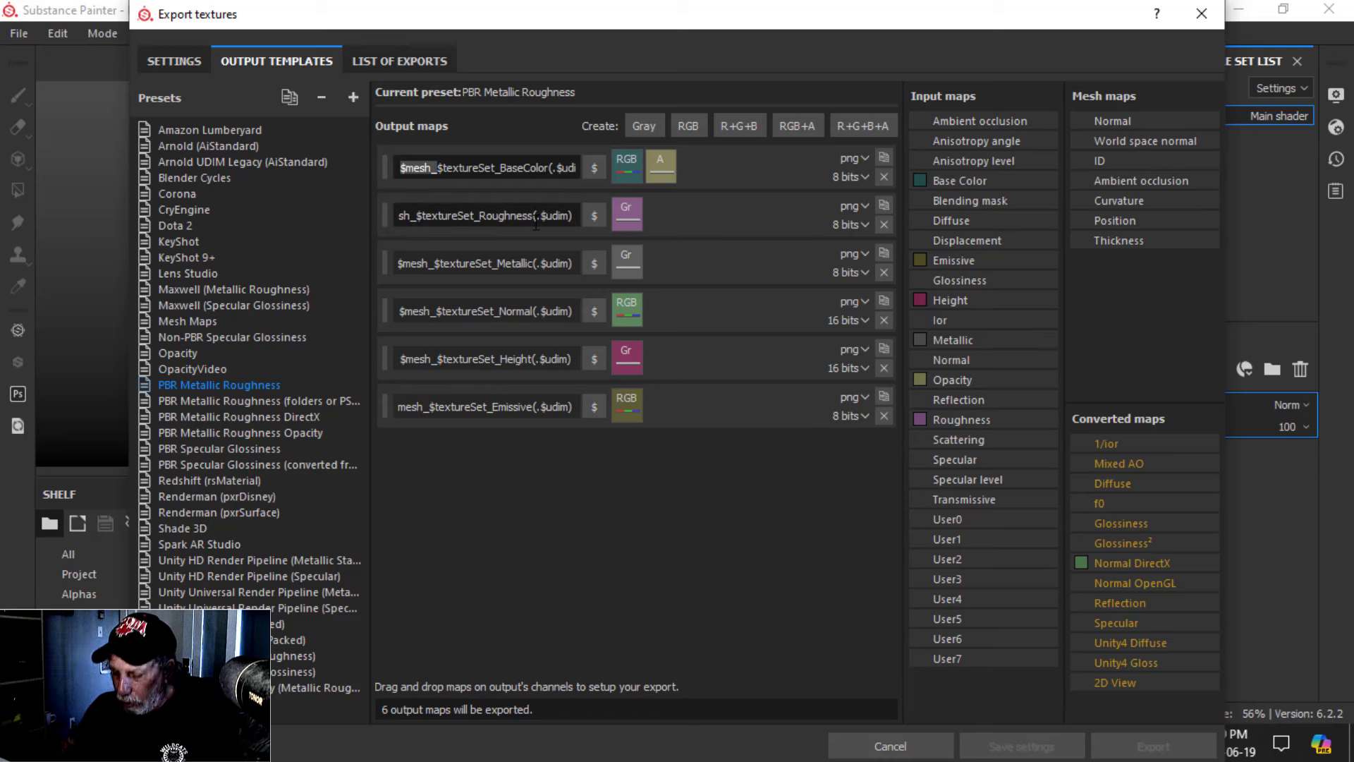
key(Delete)
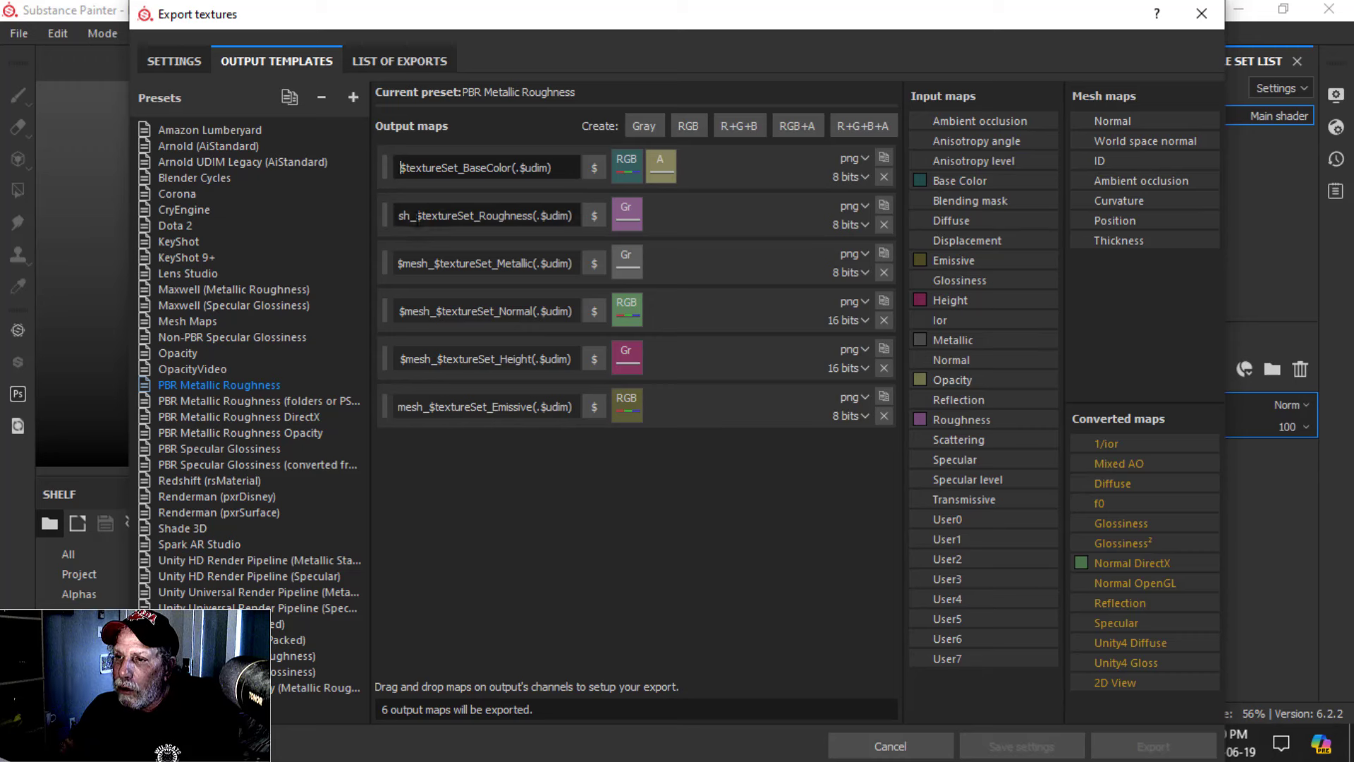
drag(437, 217, 432, 264)
key(Delete)
click(435, 264)
key(Delete)
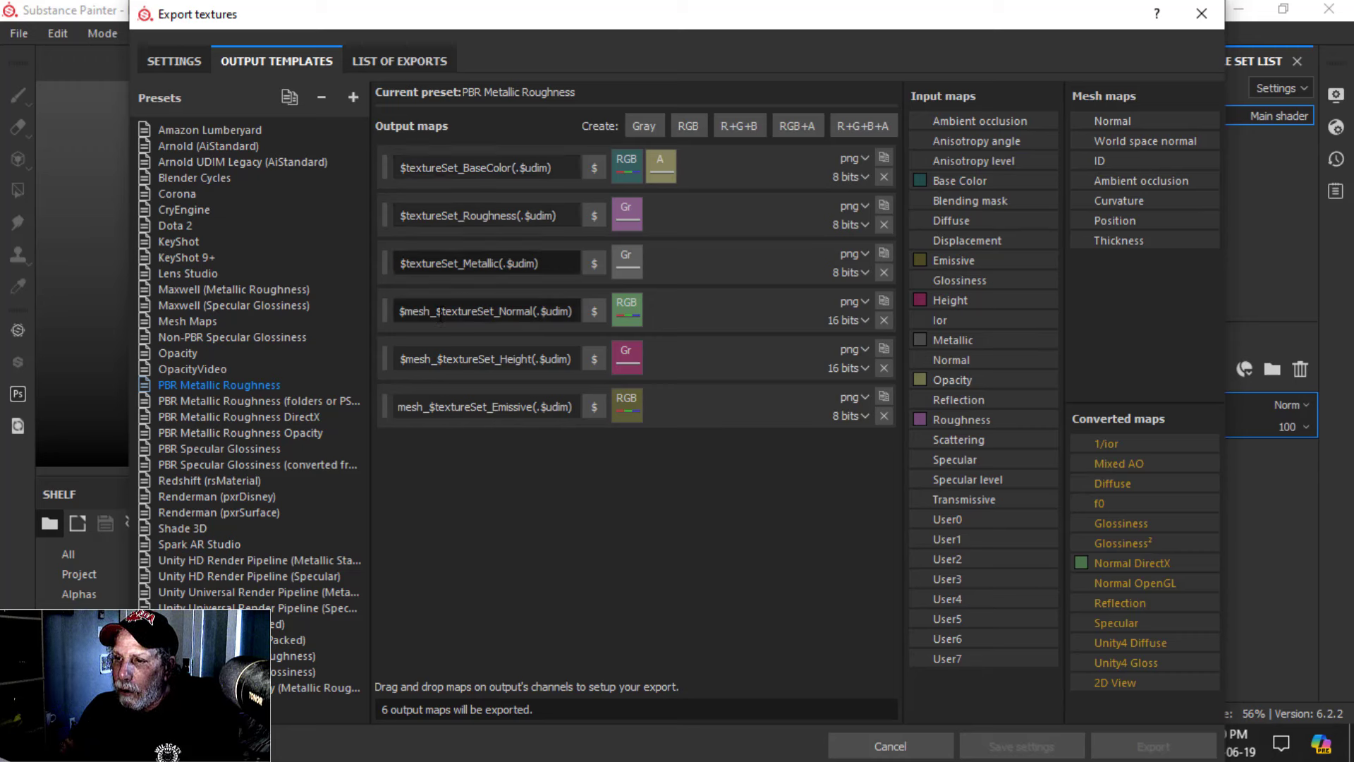
Remove the $mesh_ prefix from the Normal, Height and Emissive output map names
drag(435, 312, 397, 311)
key(Delete)
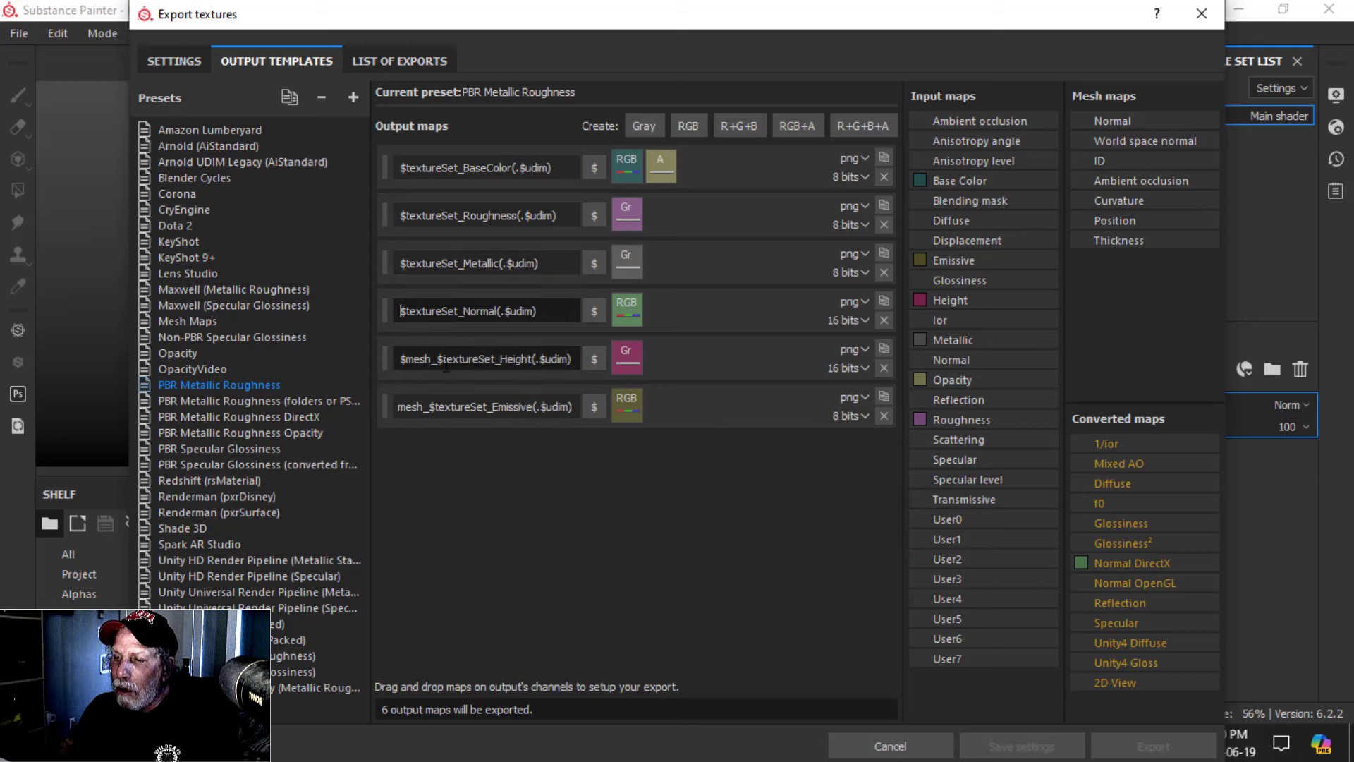
drag(438, 358, 396, 358)
key(Delete)
click(426, 407)
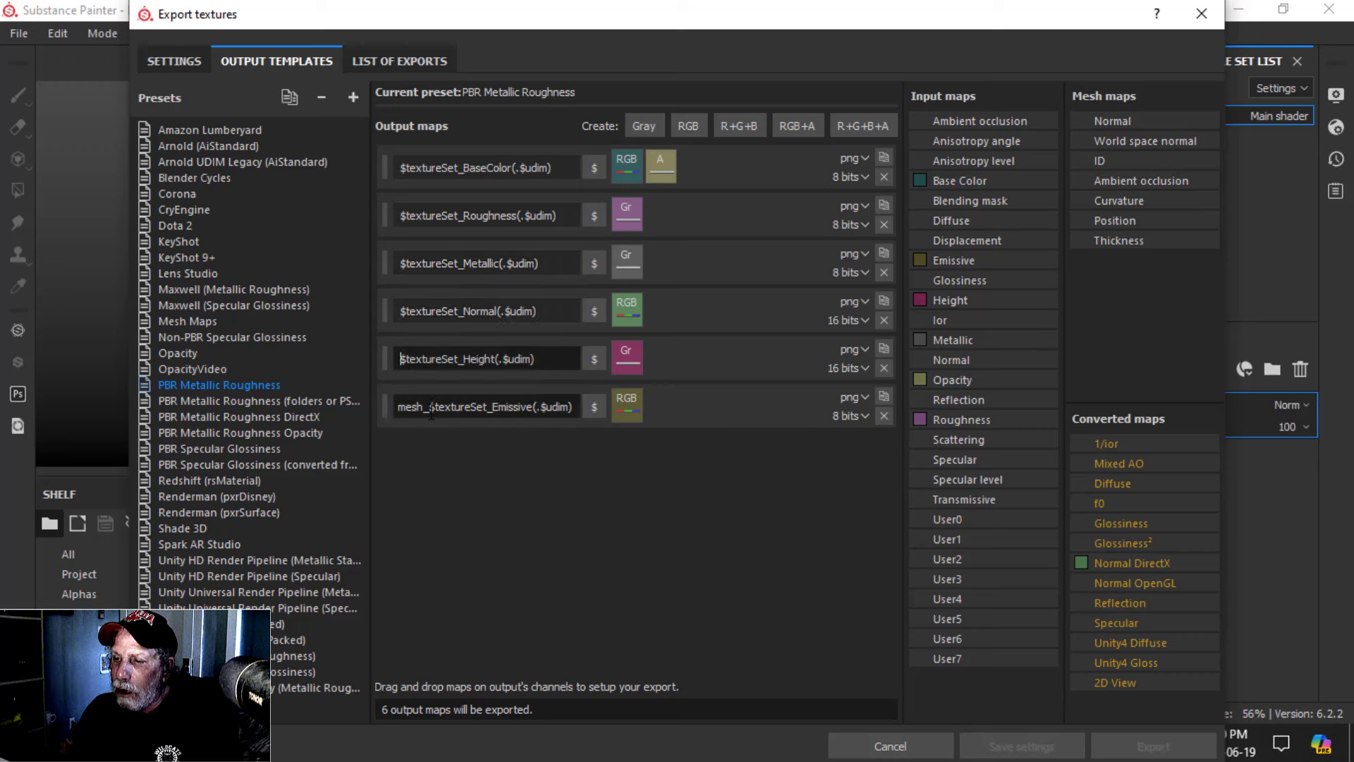
drag(429, 407, 397, 407)
key(Delete)
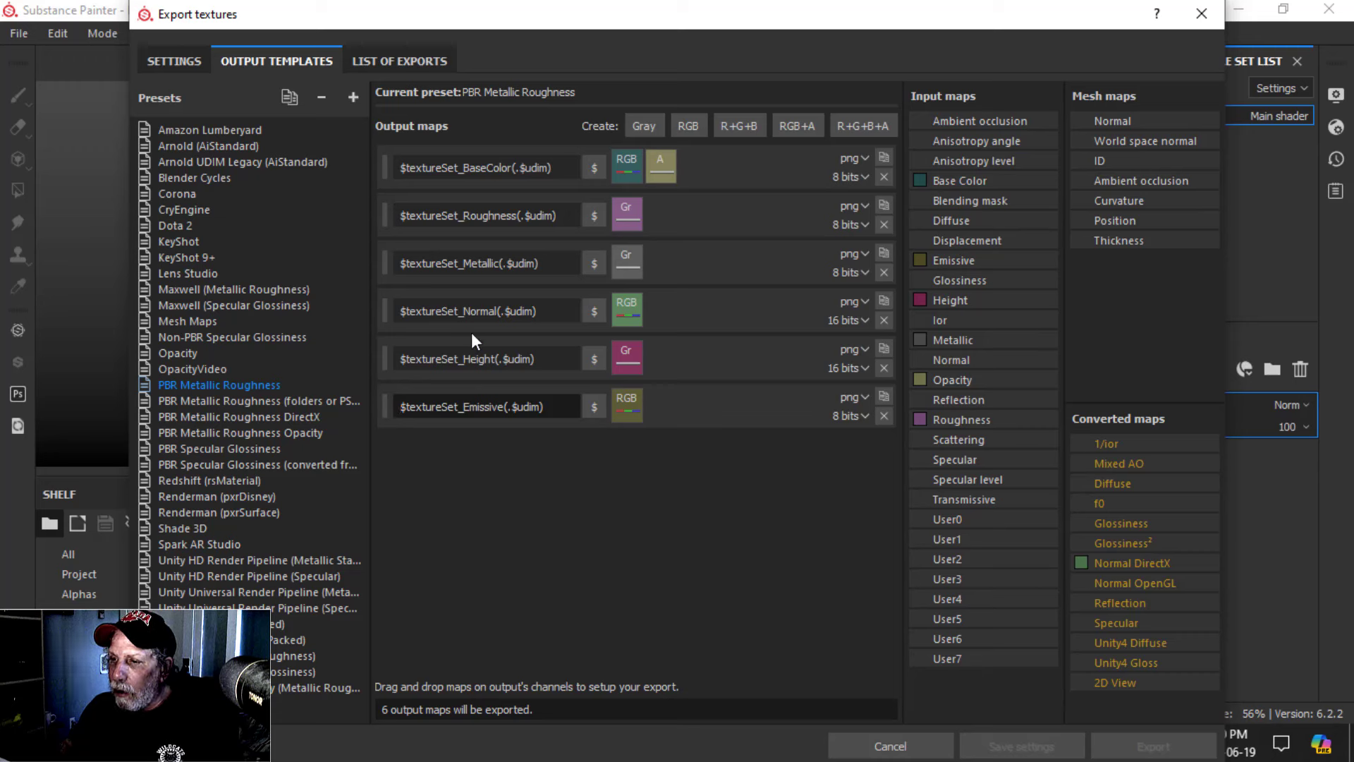
Assign Normal OpenGL's RGB channels to the Normal output map and choose the edited PBR Metallic Roughness preset as the export's output template
drag(1146, 584, 638, 312)
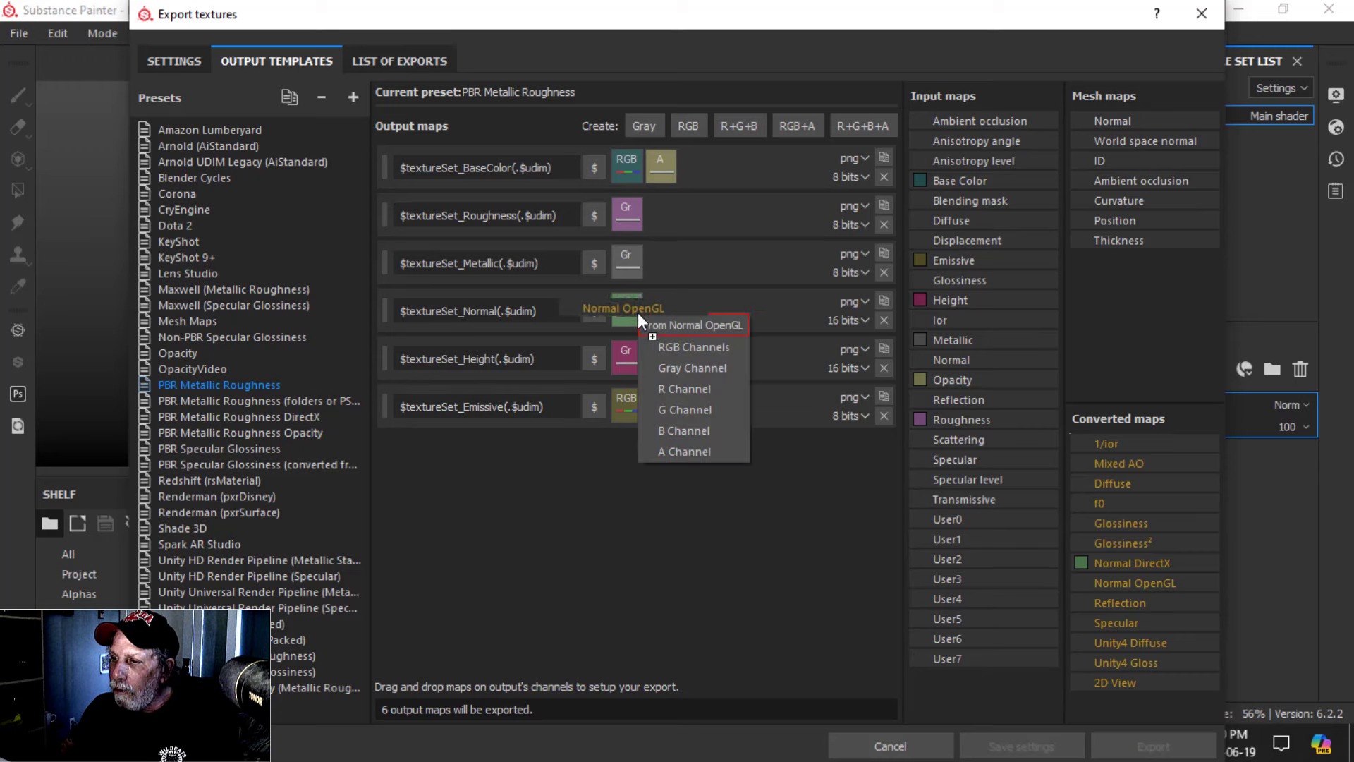
click(675, 347)
click(176, 62)
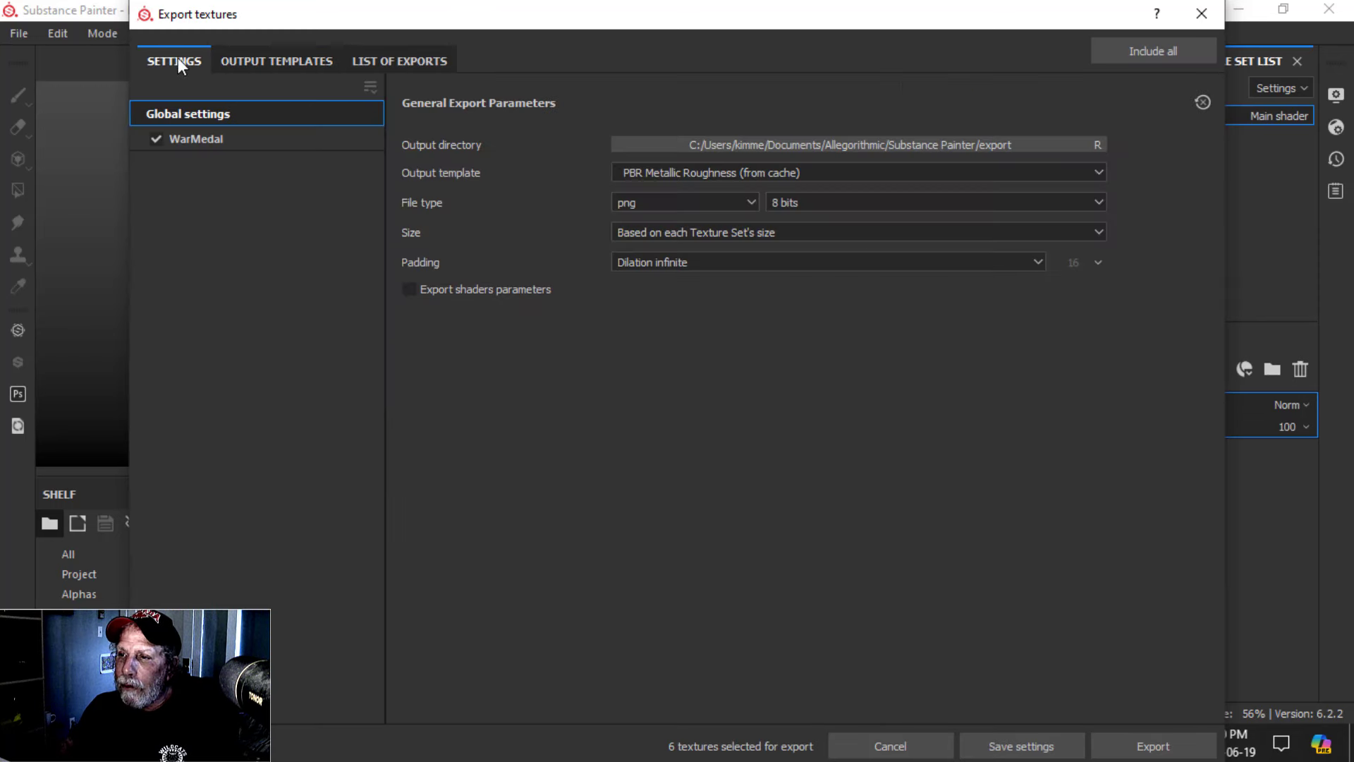
click(711, 170)
scroll(710, 219, up, 4)
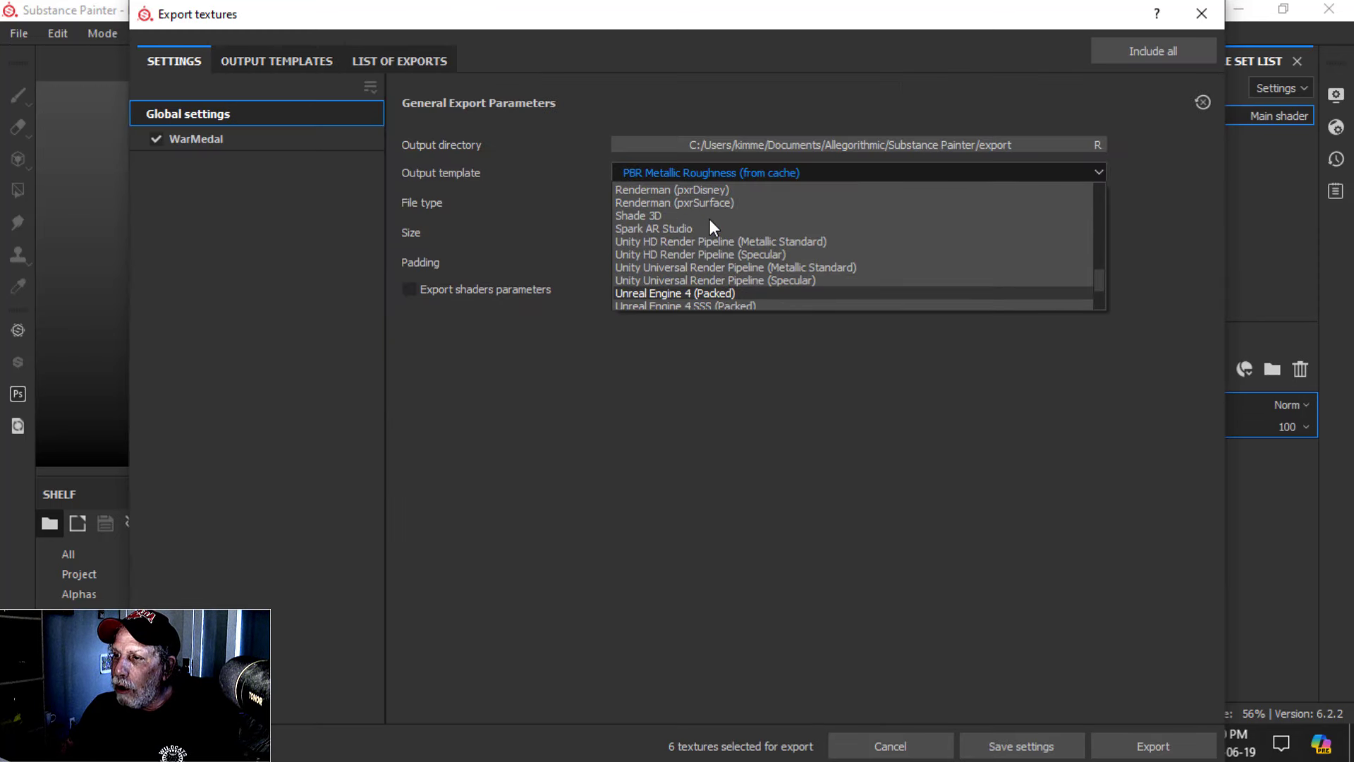
scroll(709, 214, up, 1)
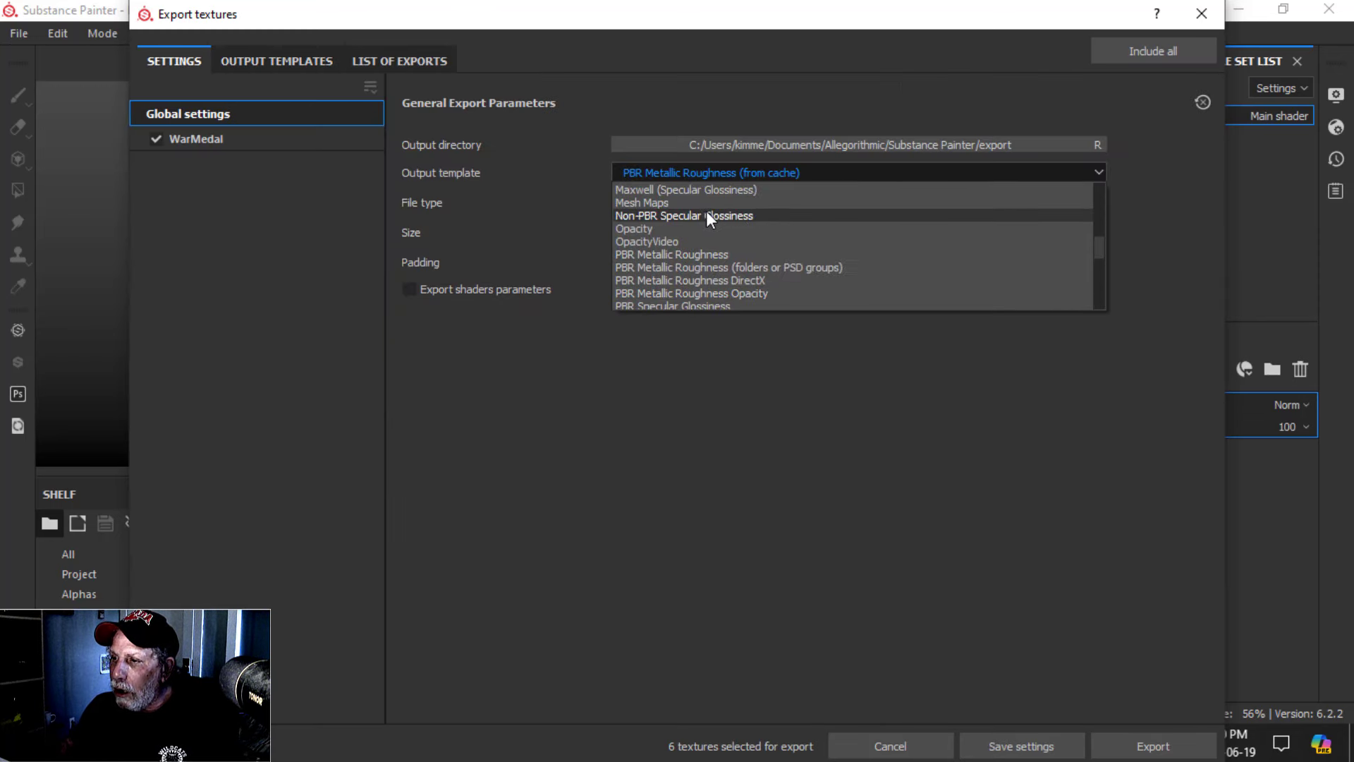
click(700, 257)
Set the export's output directory to the TEXTURES WOLFENSTEIN folder inside D:/DOCUMENTS/BLENDER
click(752, 145)
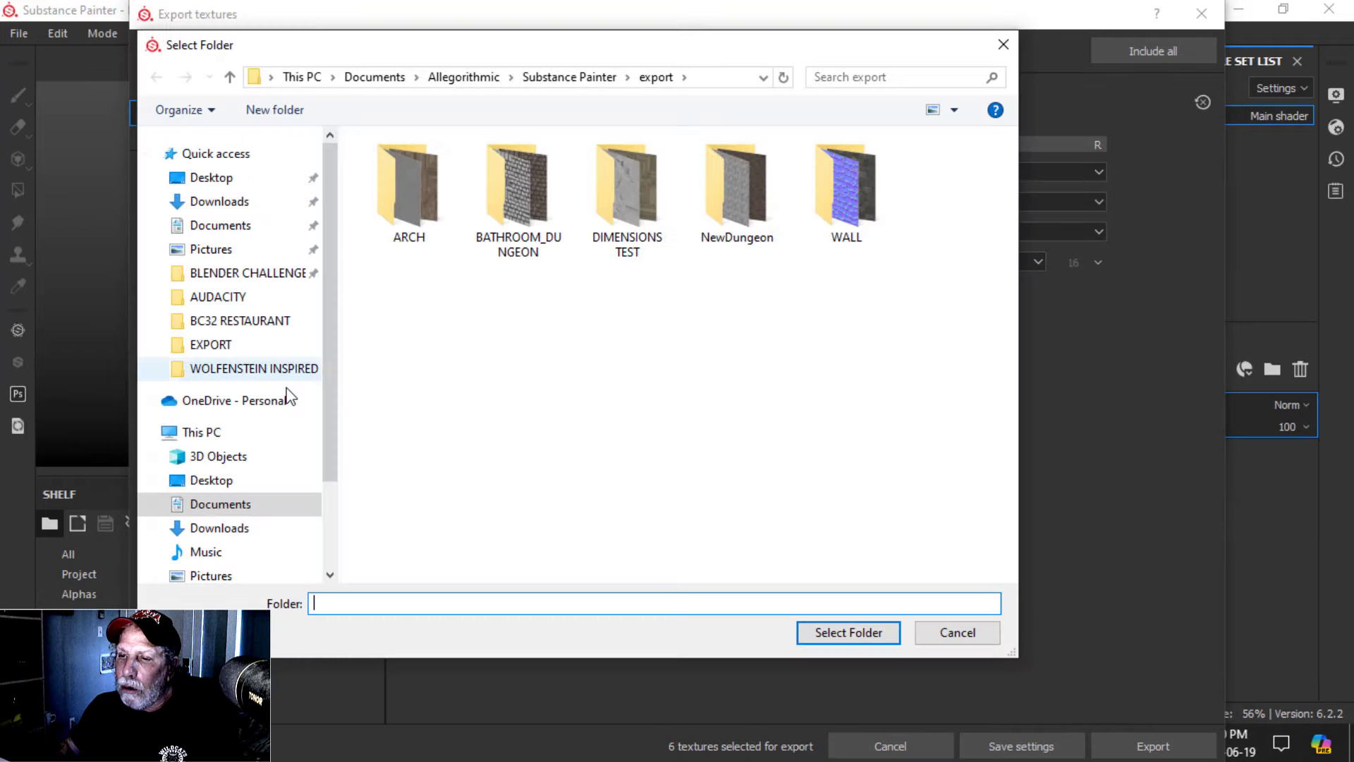
click(210, 344)
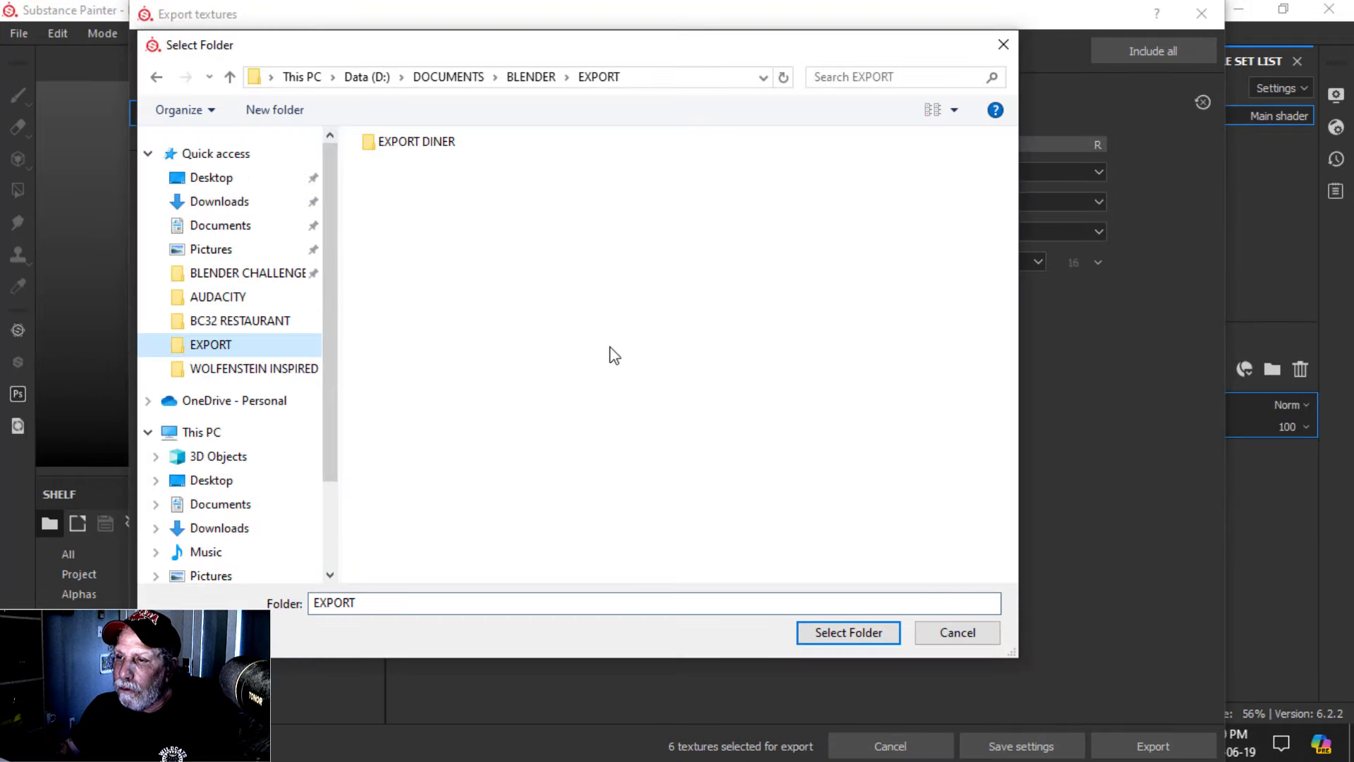
click(535, 76)
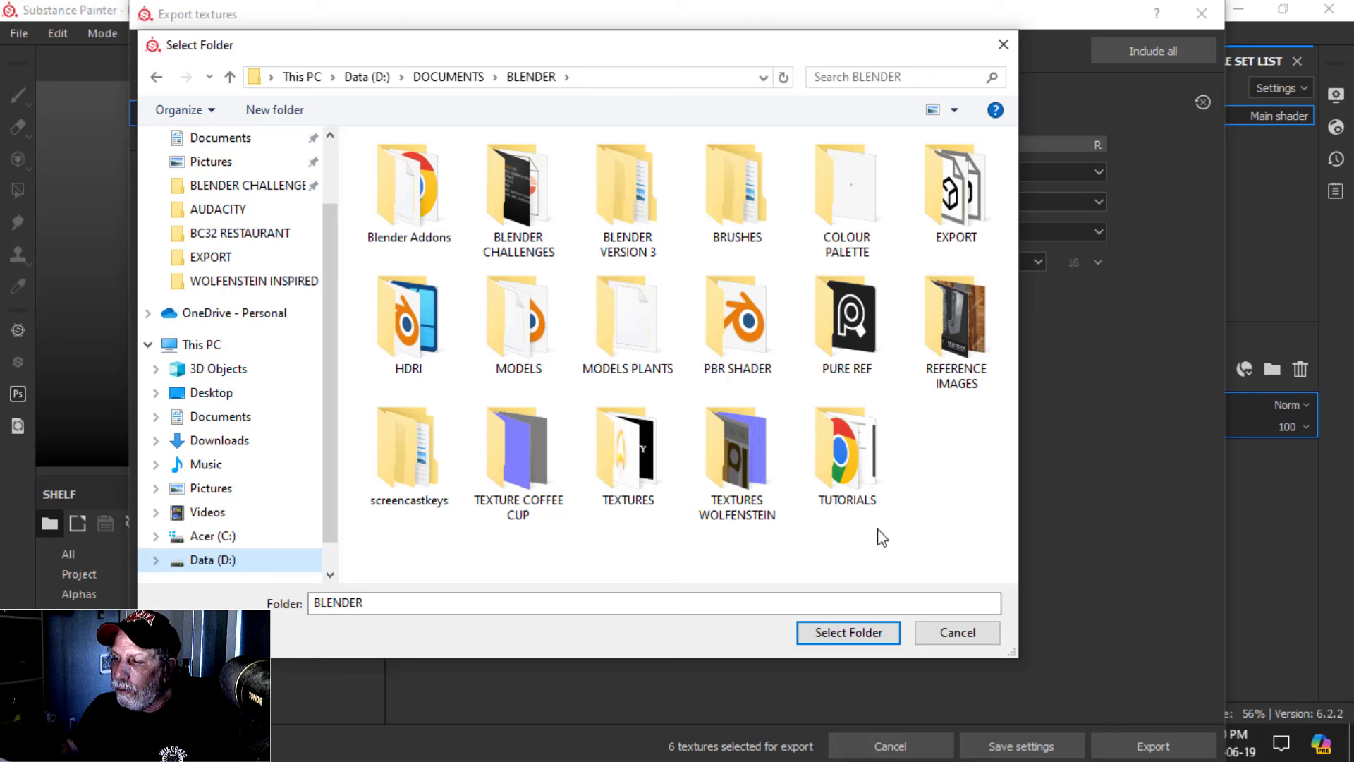
click(745, 455)
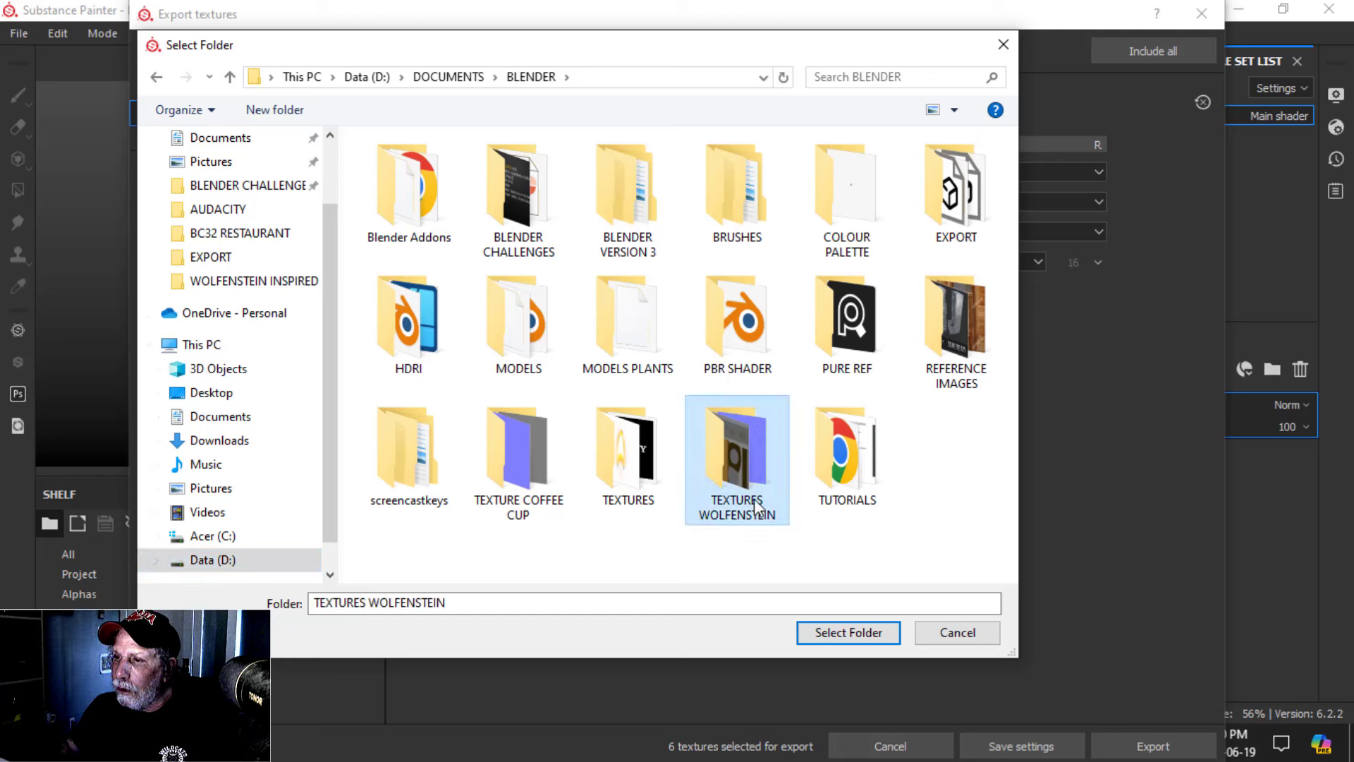
click(836, 633)
Export the WarMedal textures as 8-bit PNG files and close the export window
drag(919, 5, 804, 36)
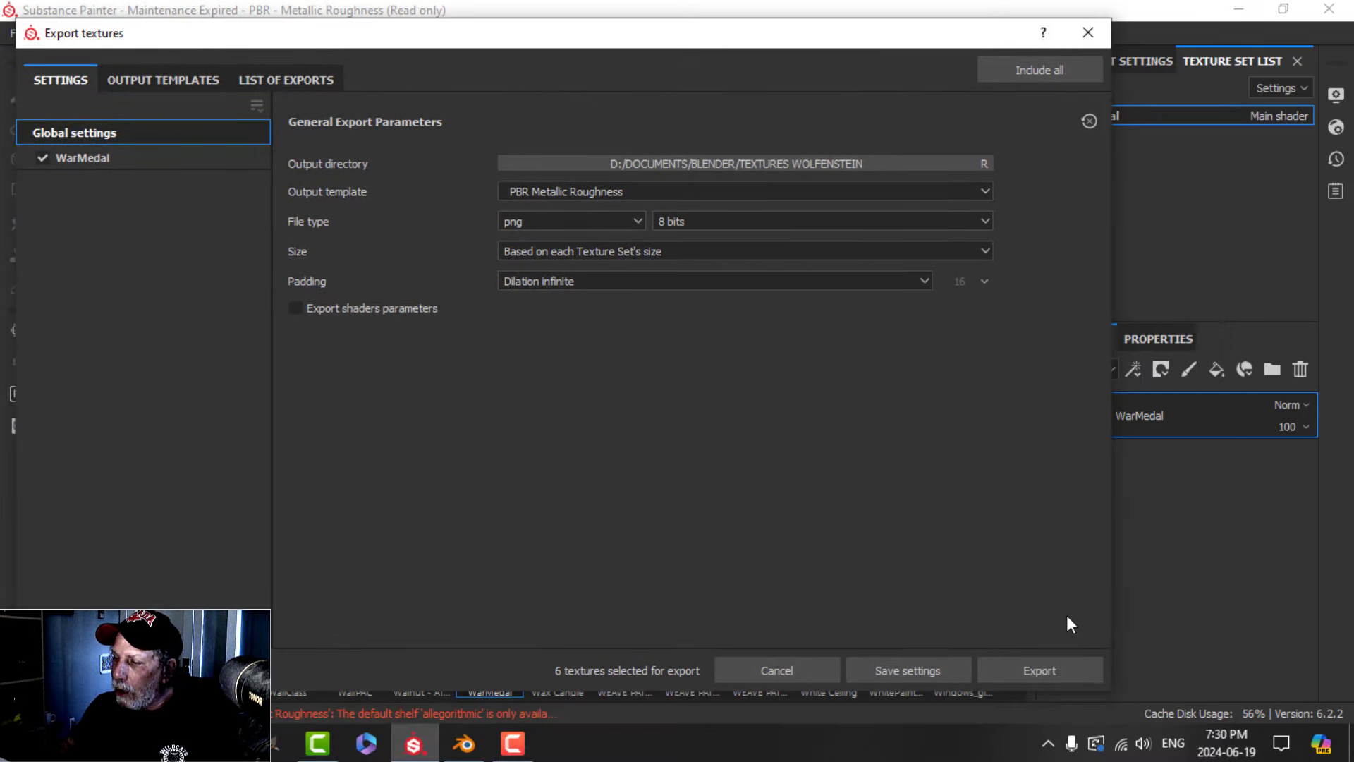
click(1054, 663)
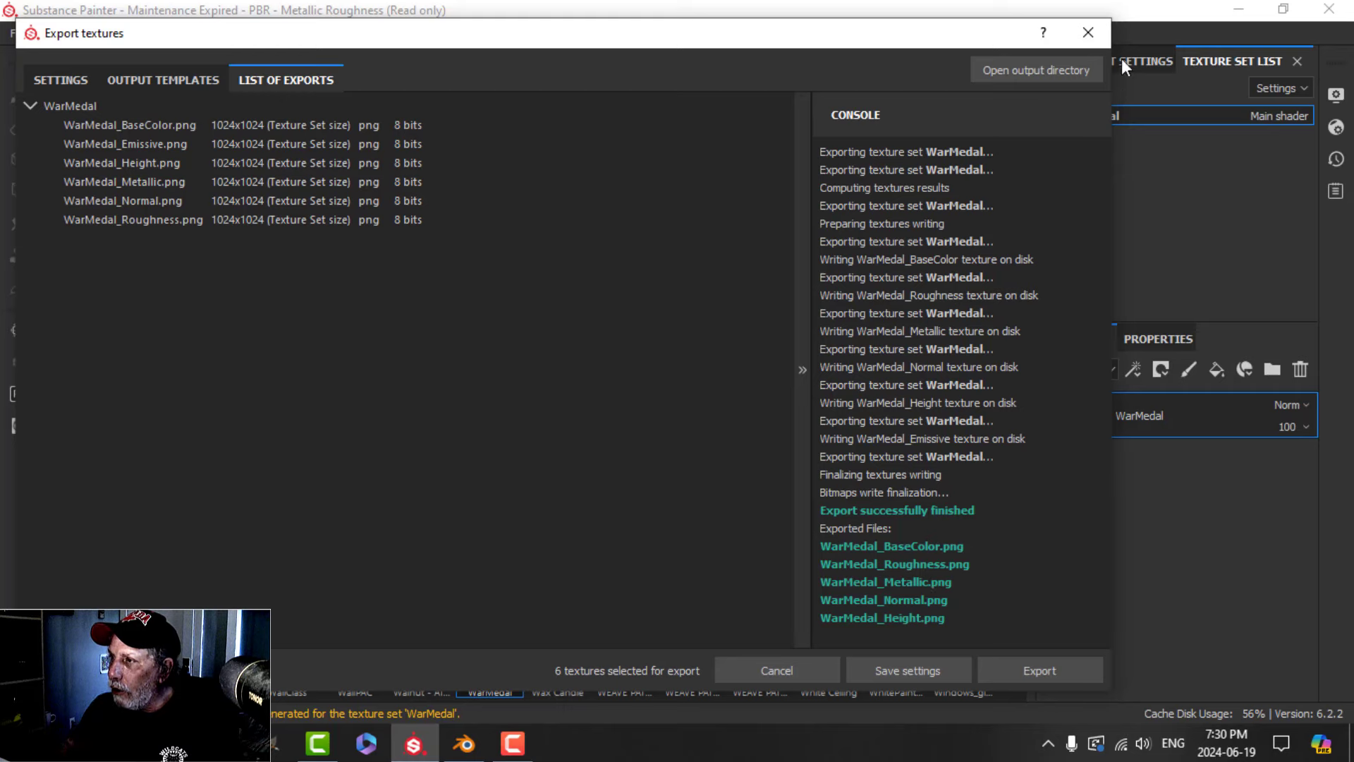
click(1086, 31)
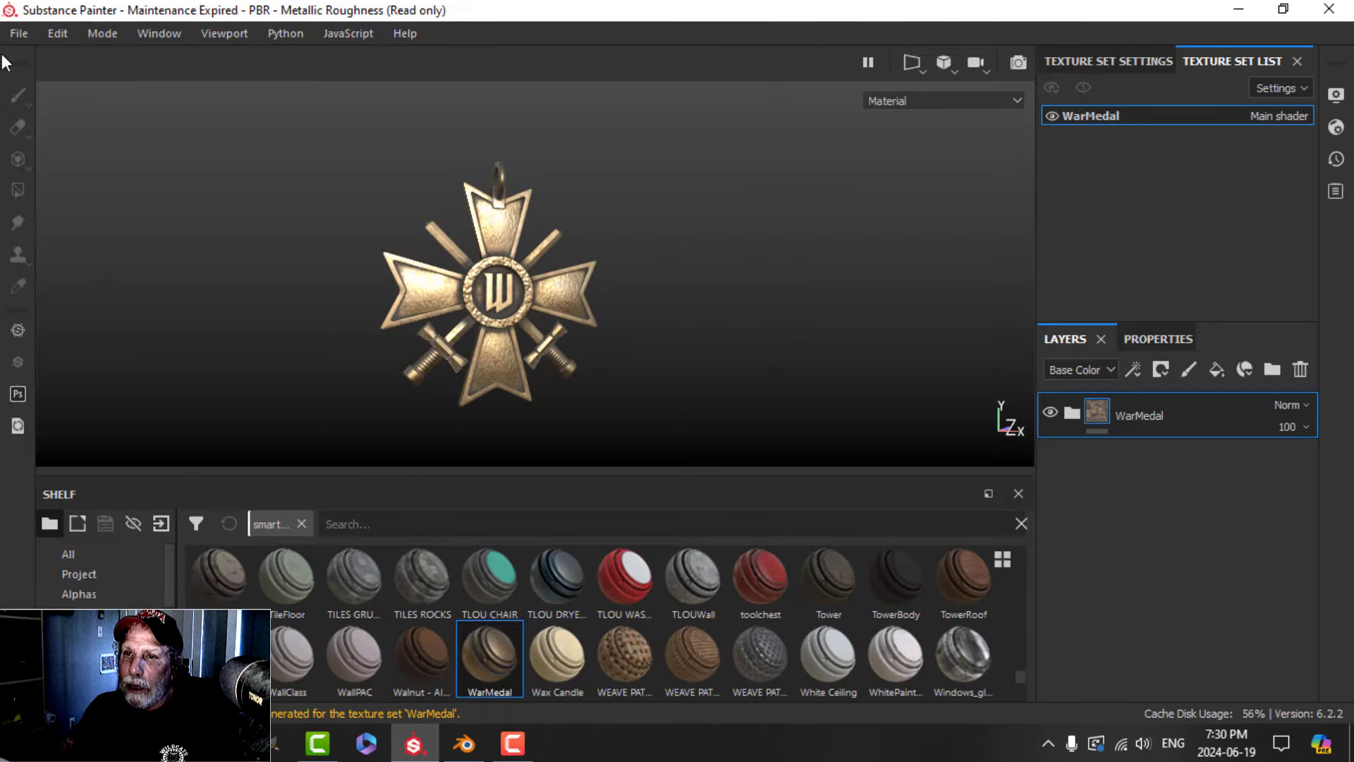
Save the project as WarMedalVideo in the SUBSTANCE PAINTER folder
click(19, 33)
click(78, 248)
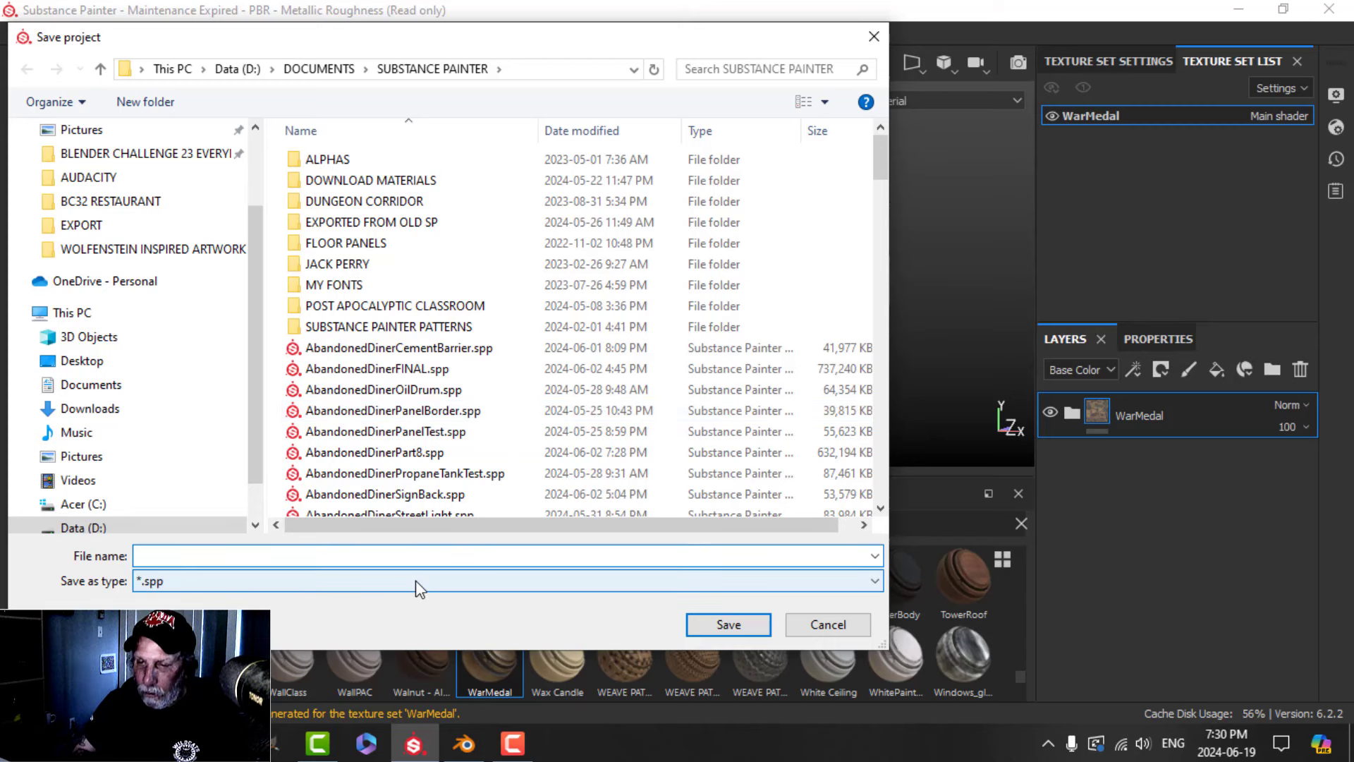
text(WarMeda)
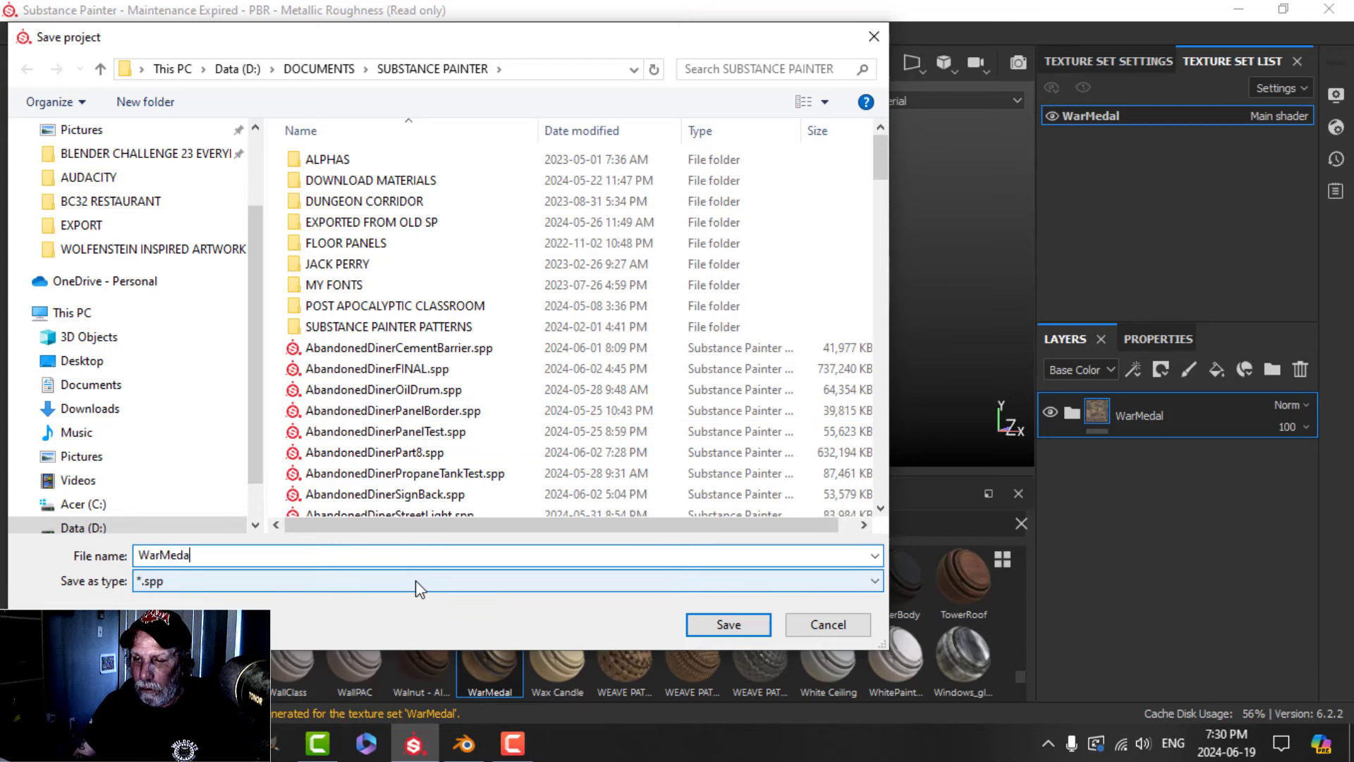
text(lVideo)
key(Return)
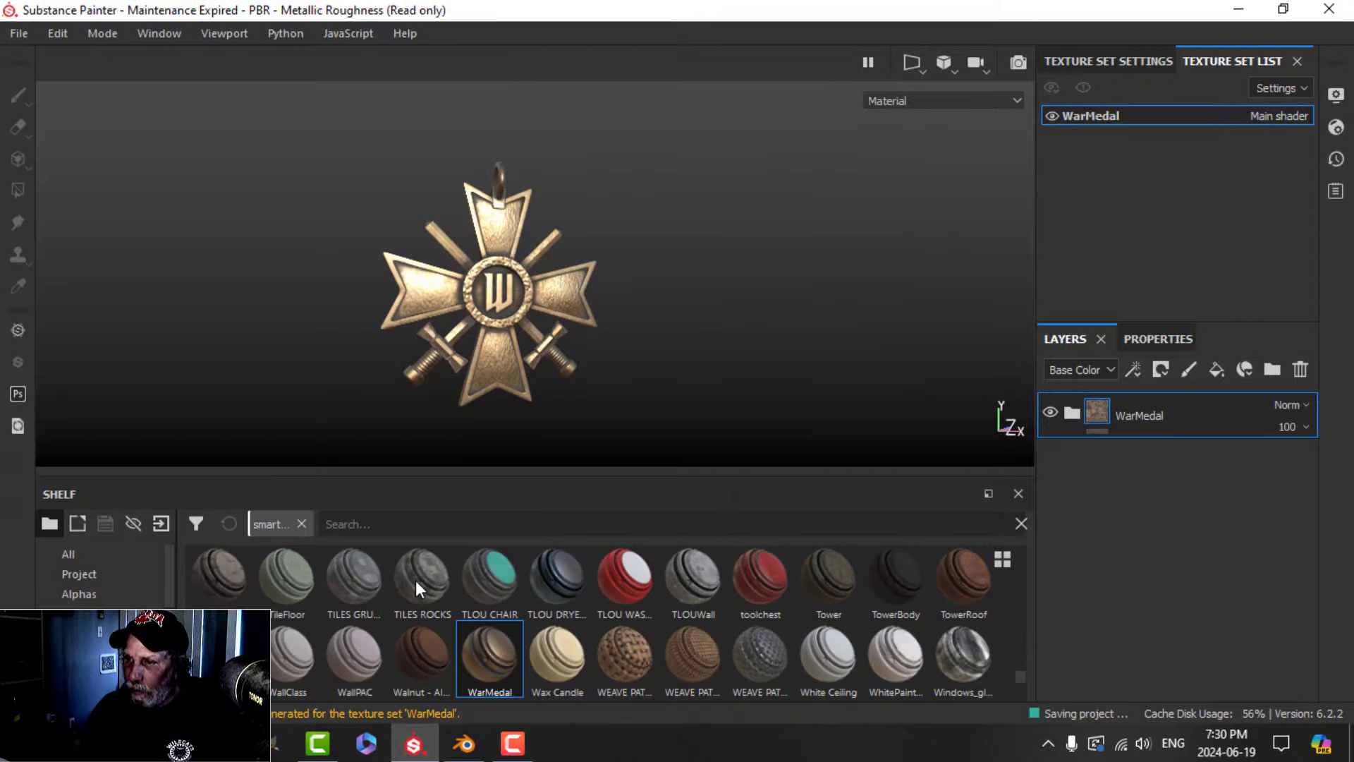
Set the WarMedal texture set size to 2048 and check the medal's detail up close
scroll(607, 319, up, 2)
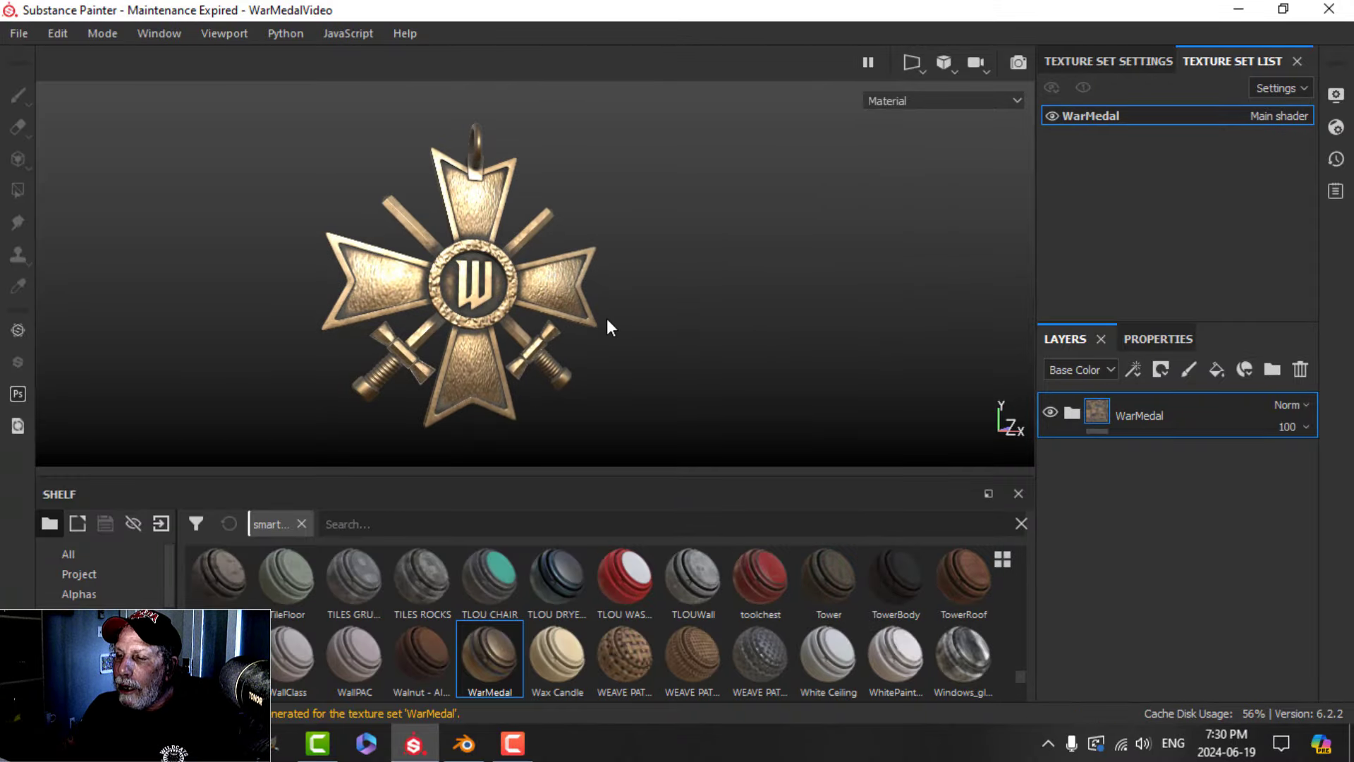
click(1140, 62)
scroll(1129, 209, up, 5)
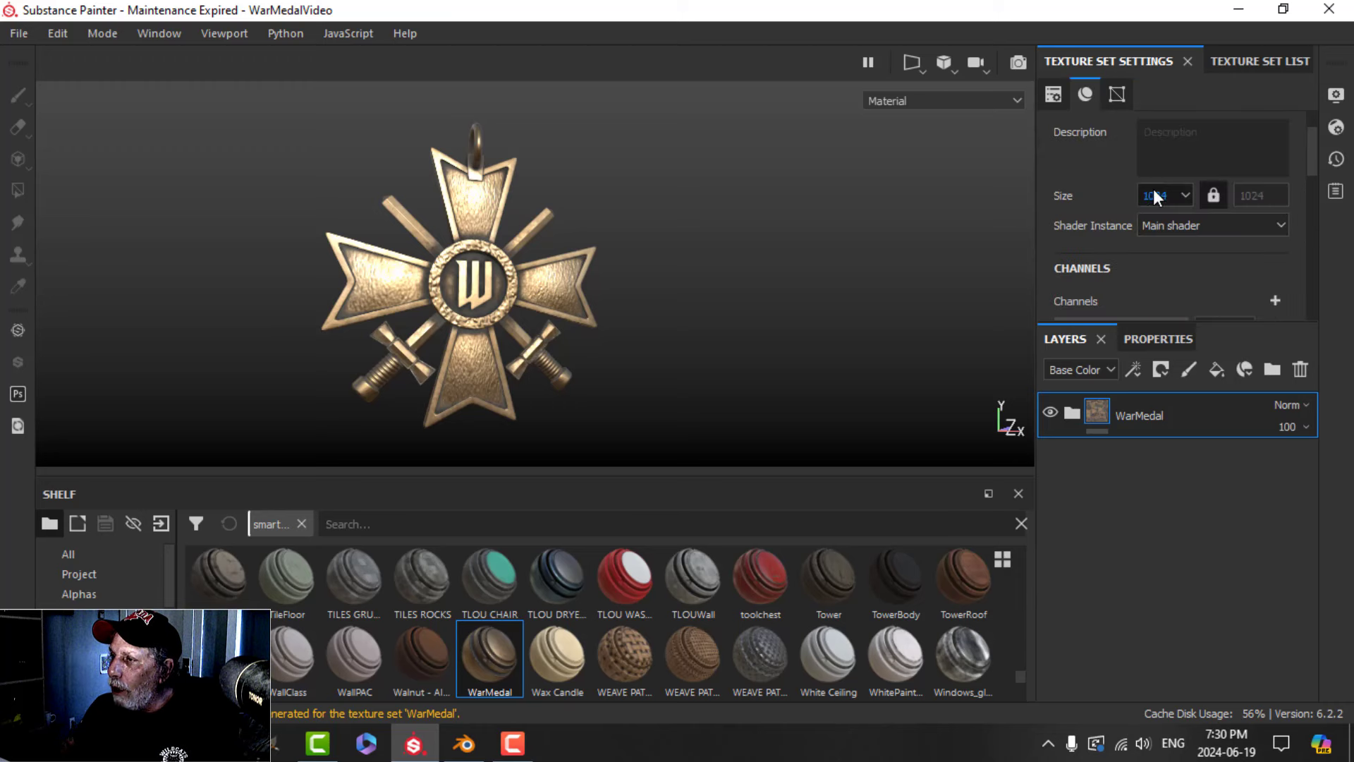
click(1157, 192)
click(1160, 264)
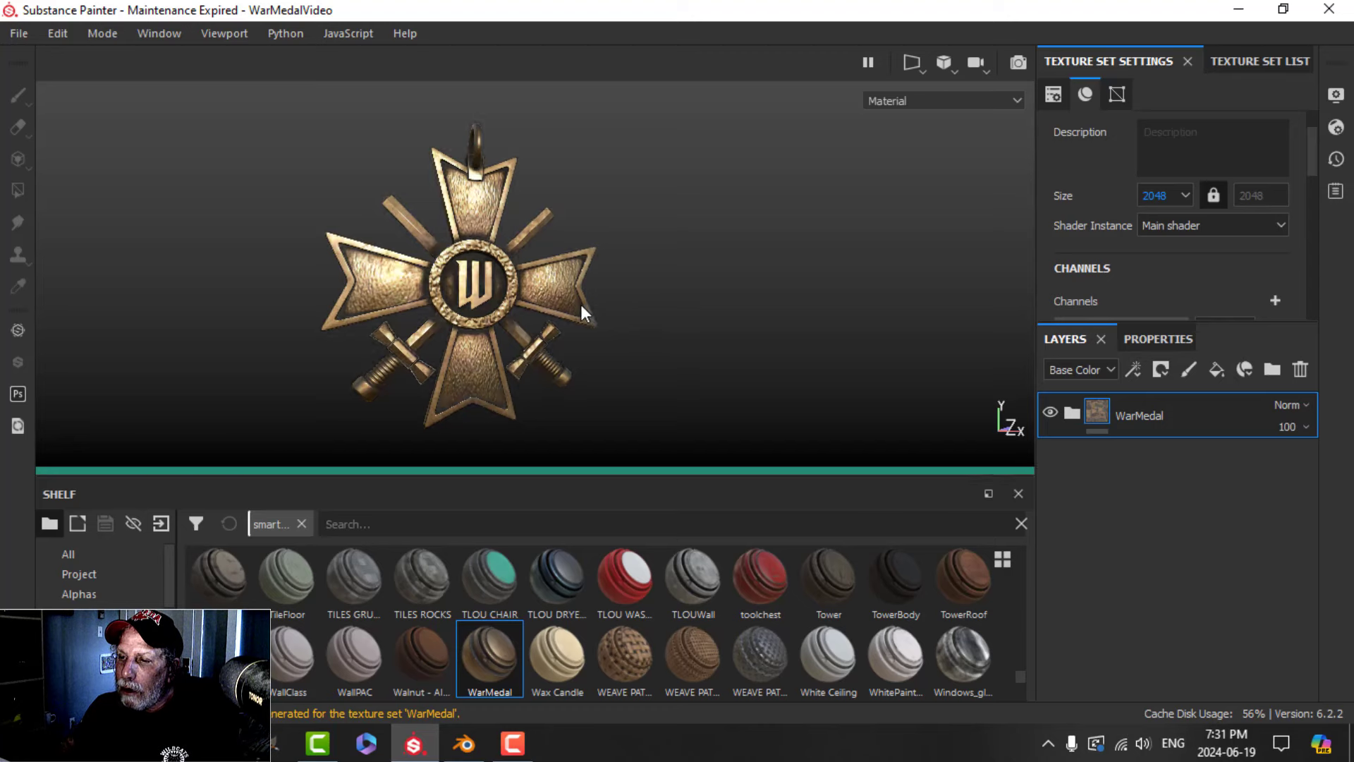
scroll(570, 303, up, 6)
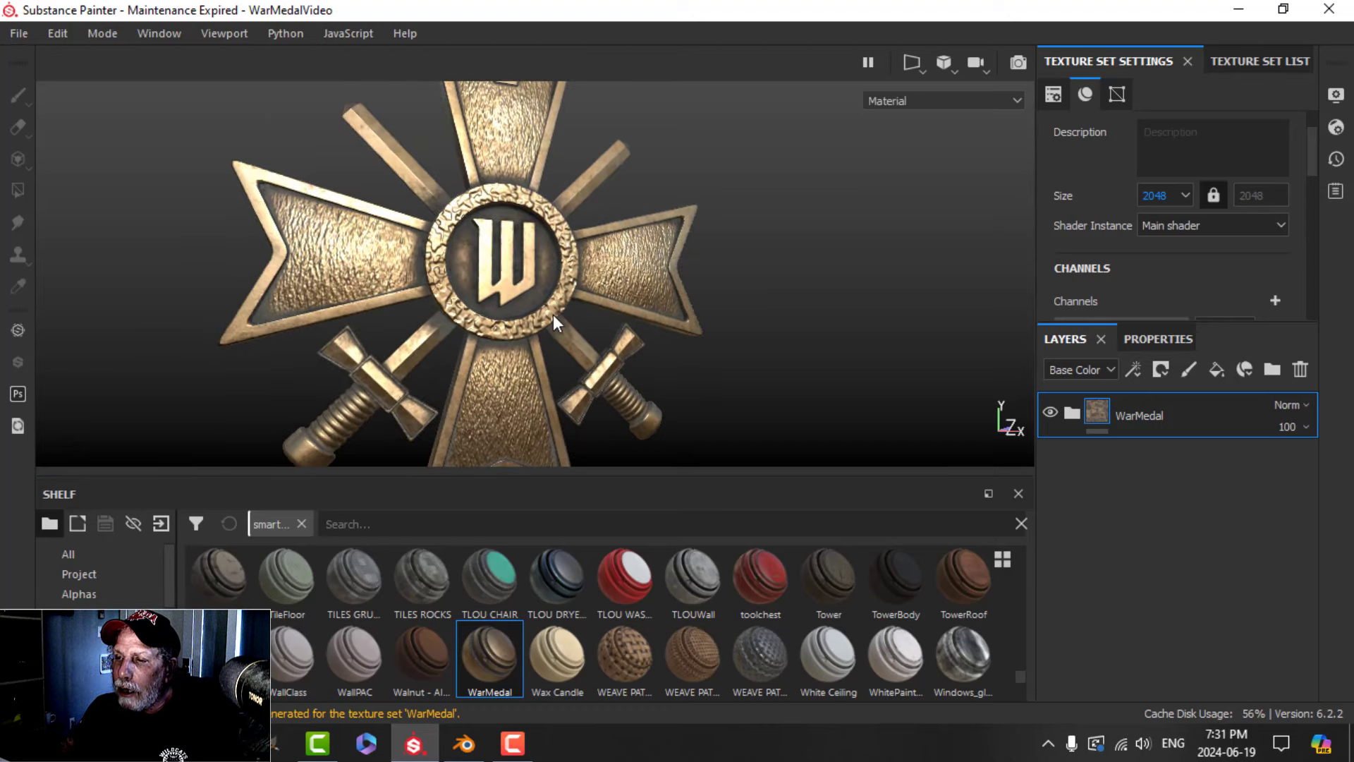
scroll(553, 314, up, 1)
scroll(553, 340, down, 4)
mouse_move(591, 308)
alt+mouse_down()
mouse_move(499, 349)
mouse_move(596, 306)
mouse_move(578, 311)
alt+mouse_up()
Save the project and export the 2048 WarMedal textures again with the same output directory and template
click(20, 33)
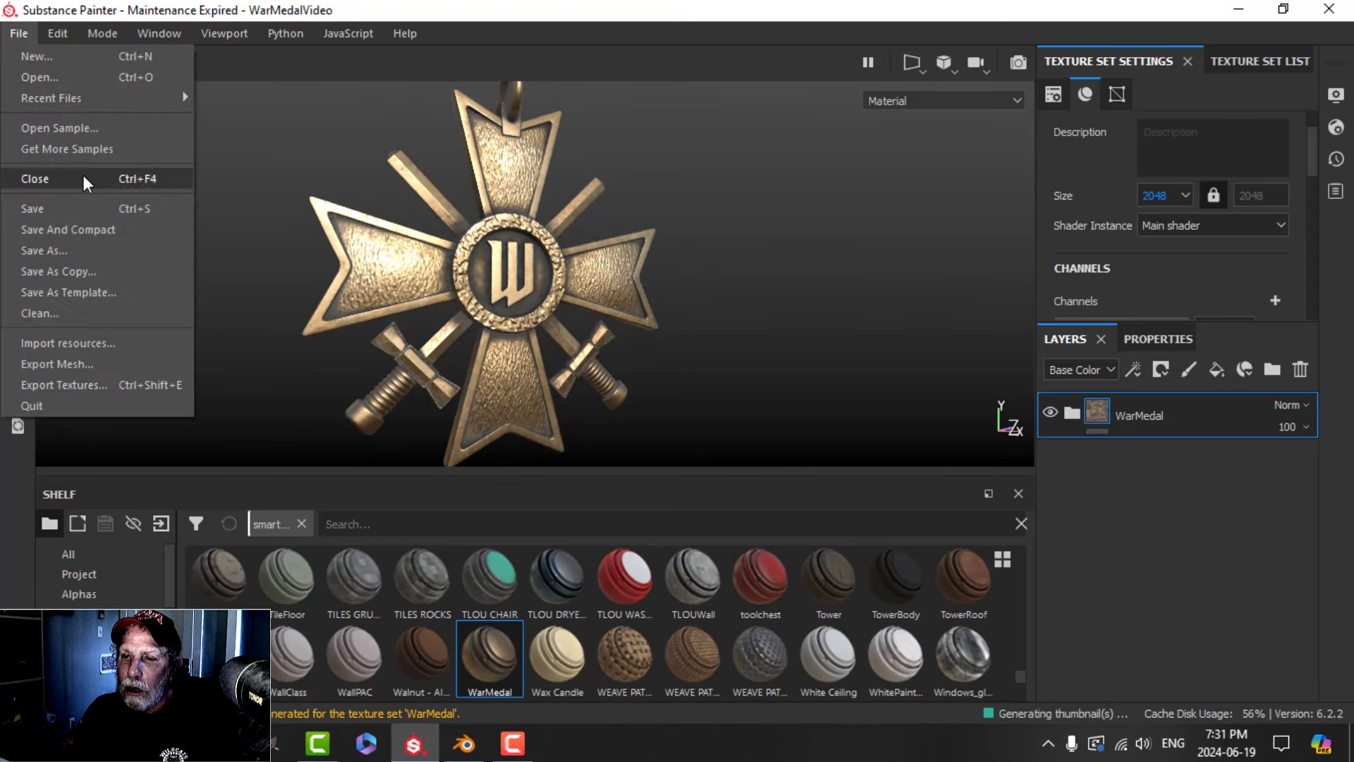
click(82, 206)
click(9, 33)
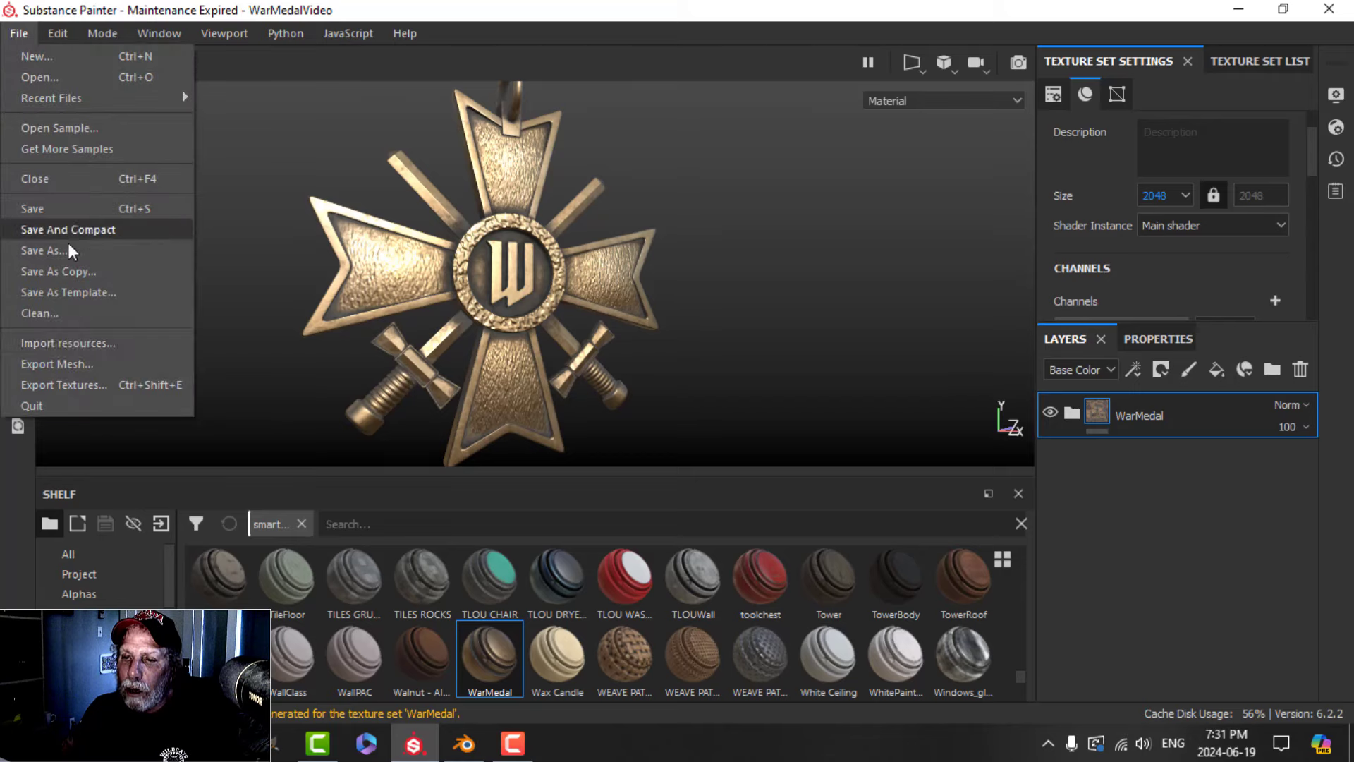
click(75, 381)
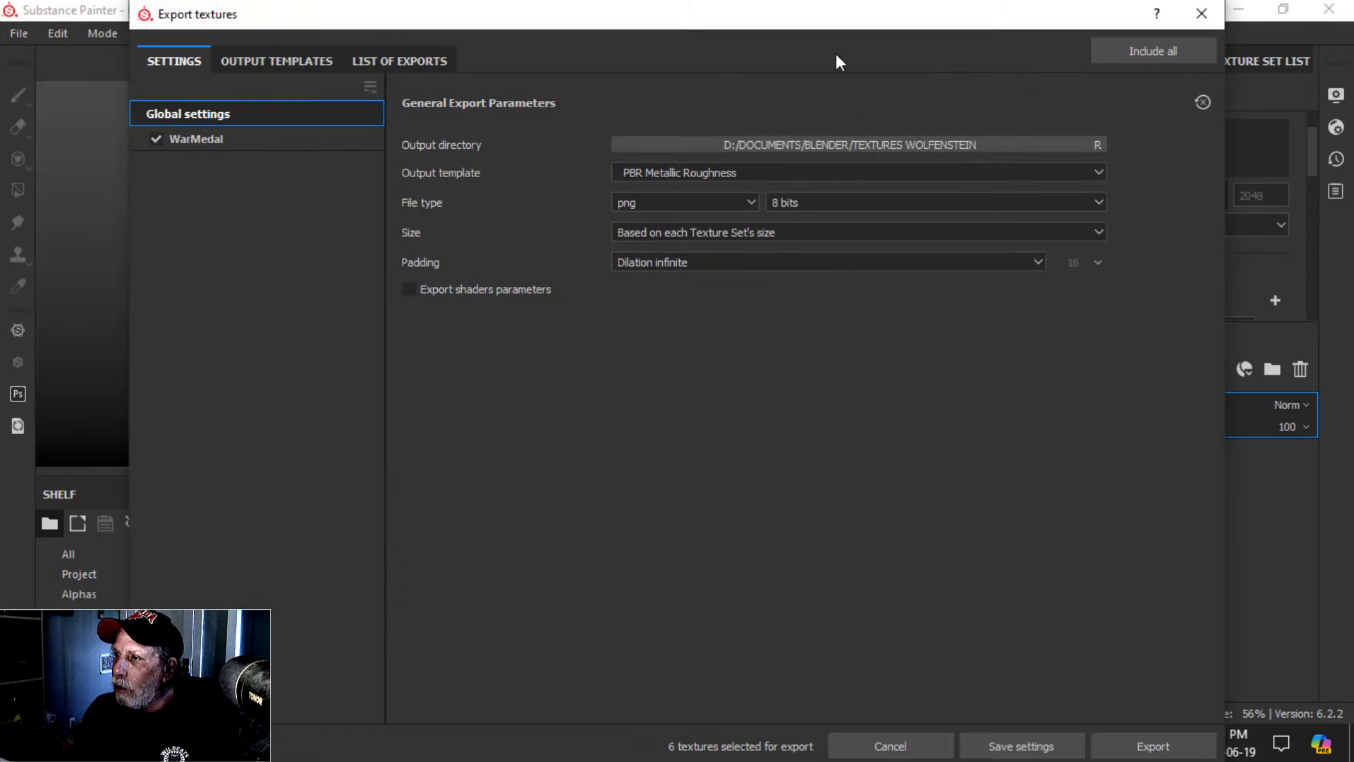
drag(824, 2, 691, 18)
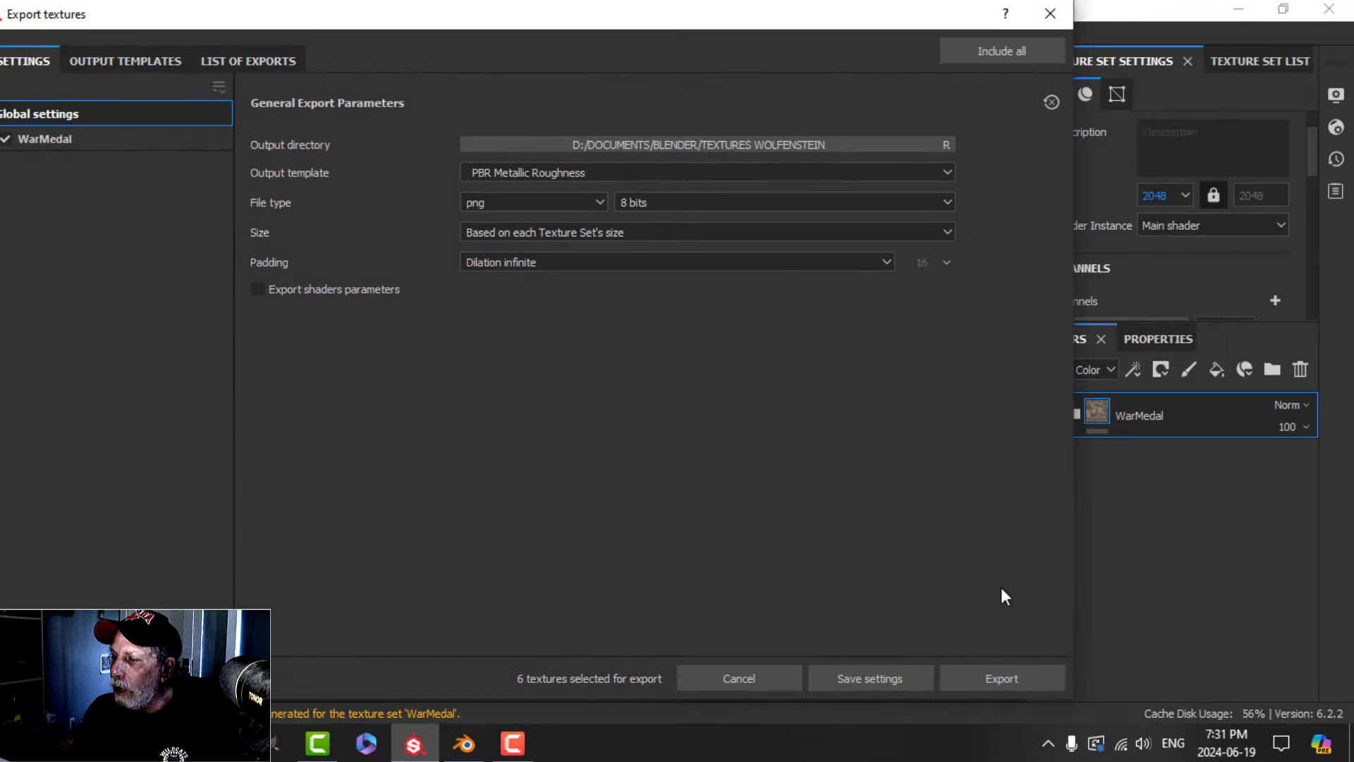
click(995, 679)
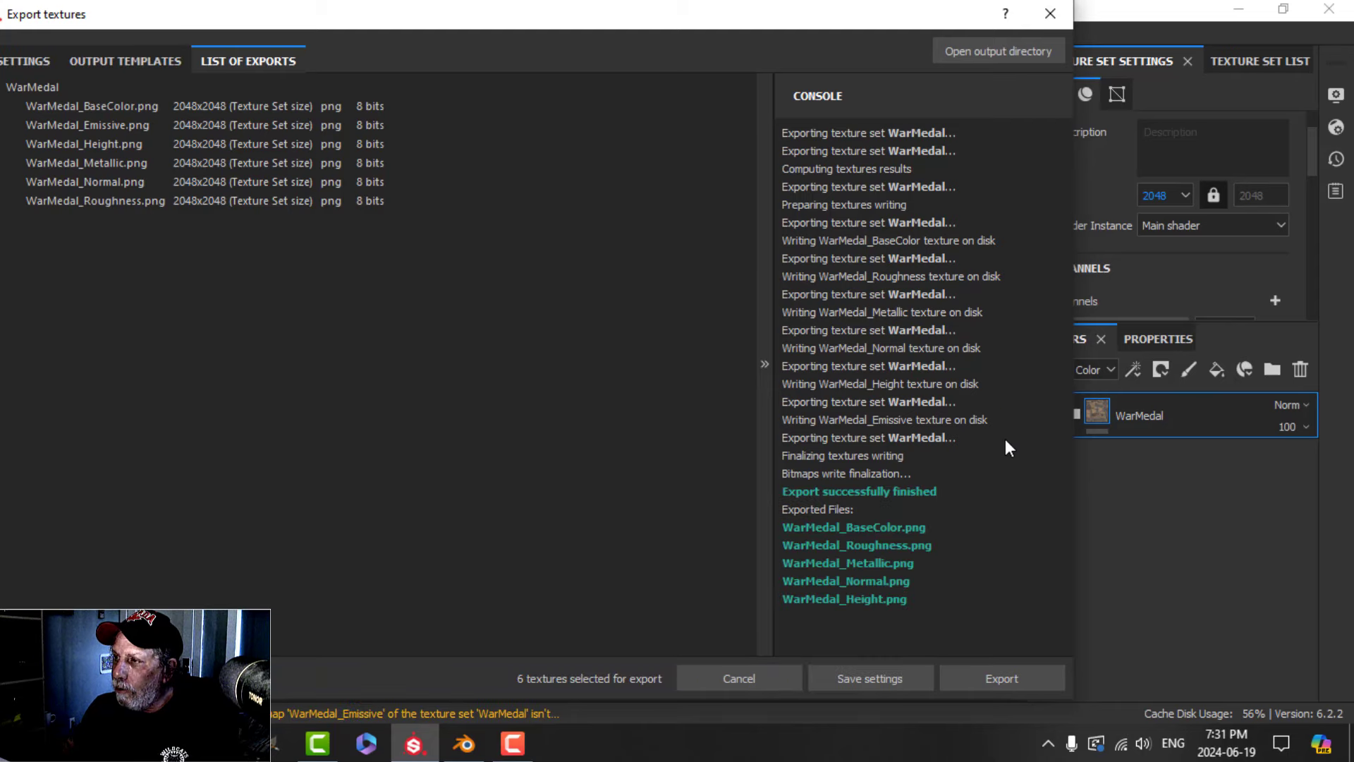
Close the texture export window and switch to the Shading workspace in Blender
click(1051, 15)
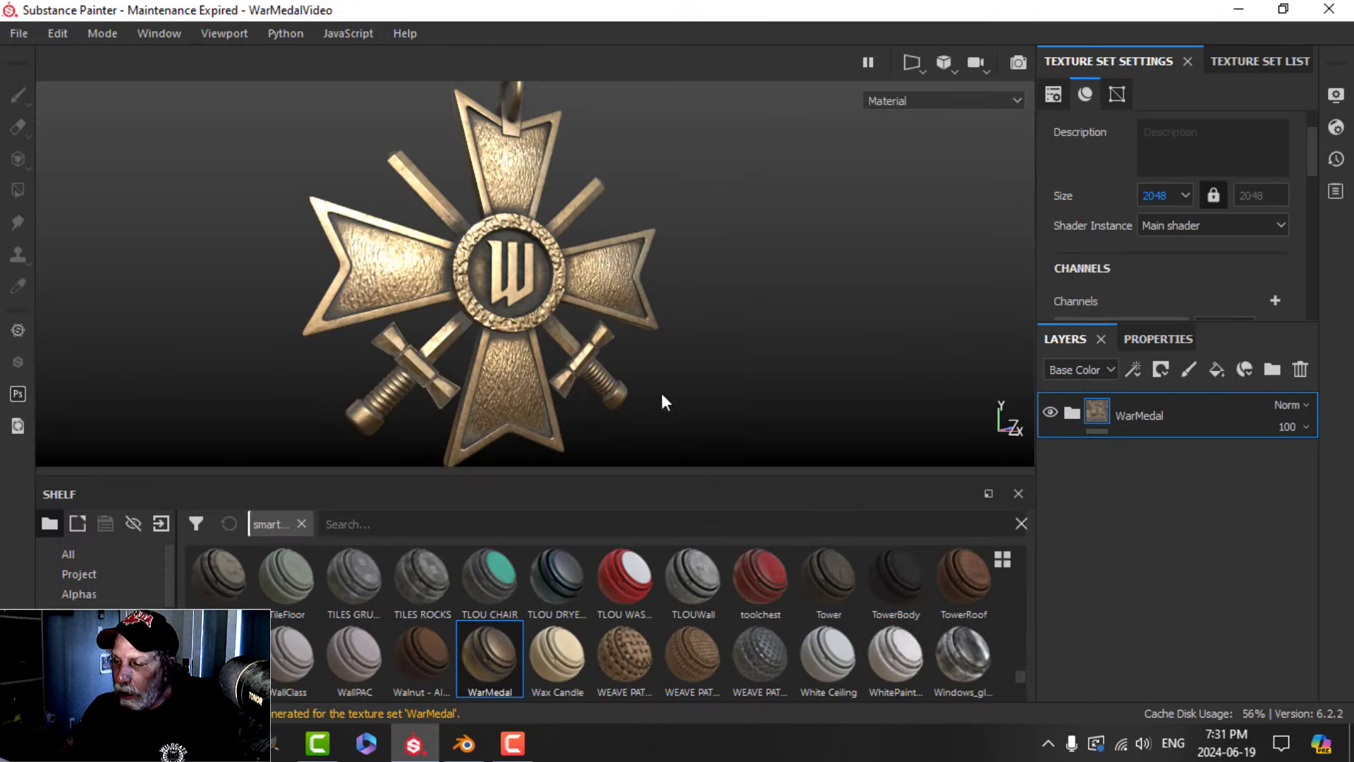
click(464, 743)
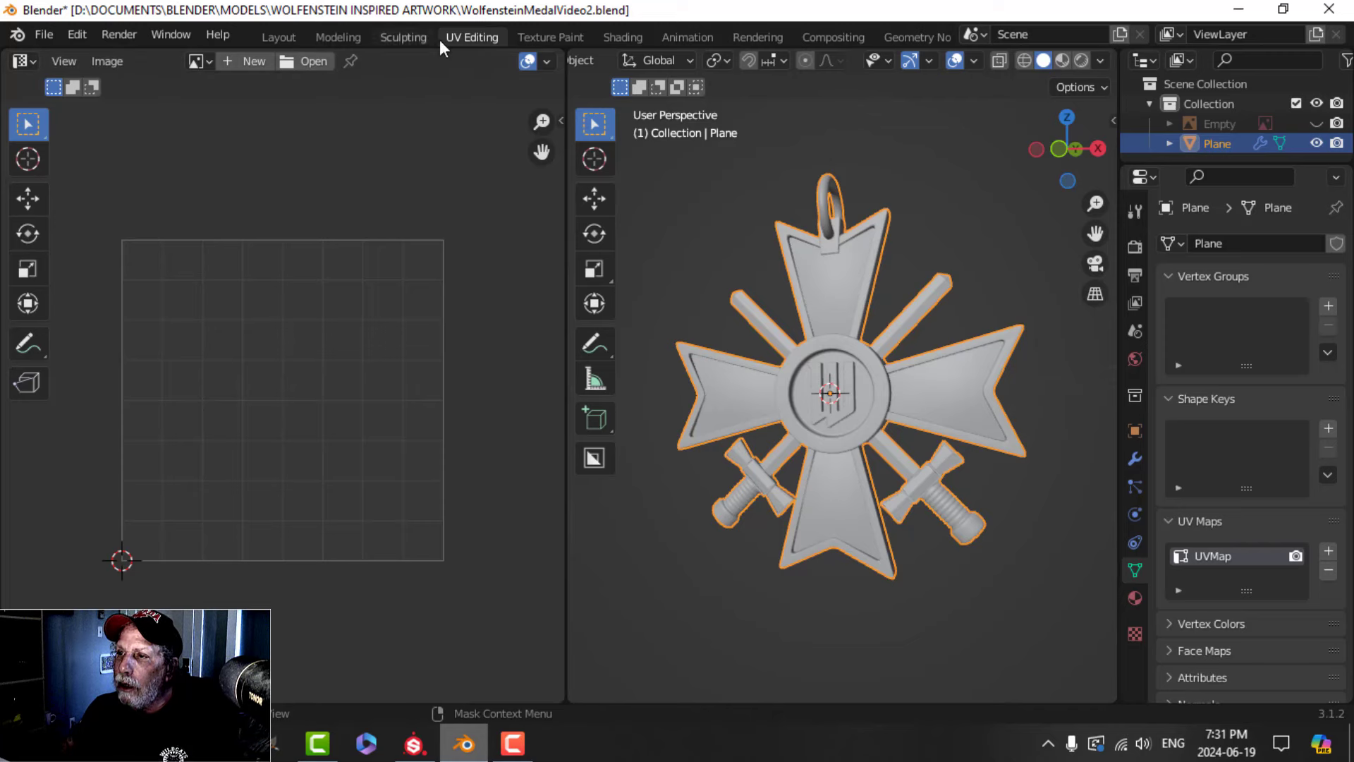
click(623, 37)
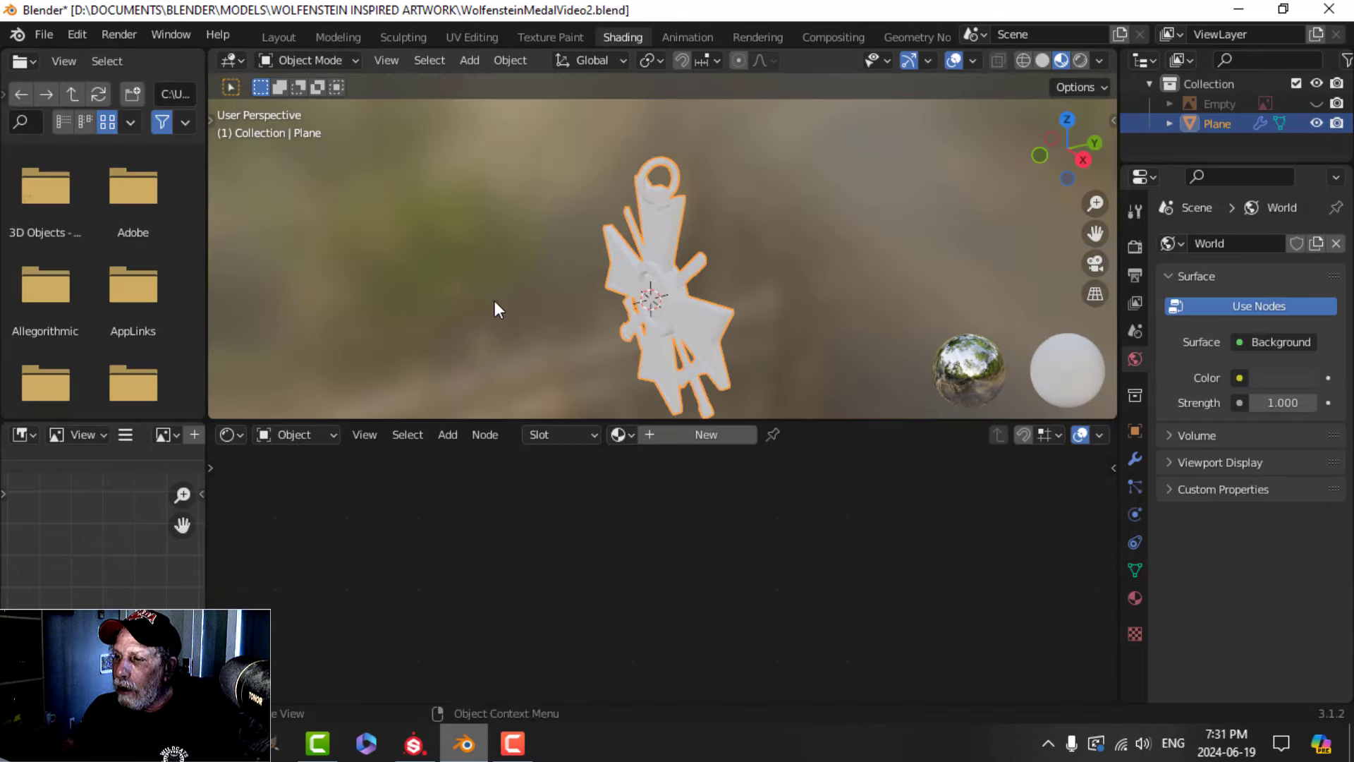
Create a new material on the medal and name it WarMedal
middle_drag(494, 300, 683, 289)
click(708, 436)
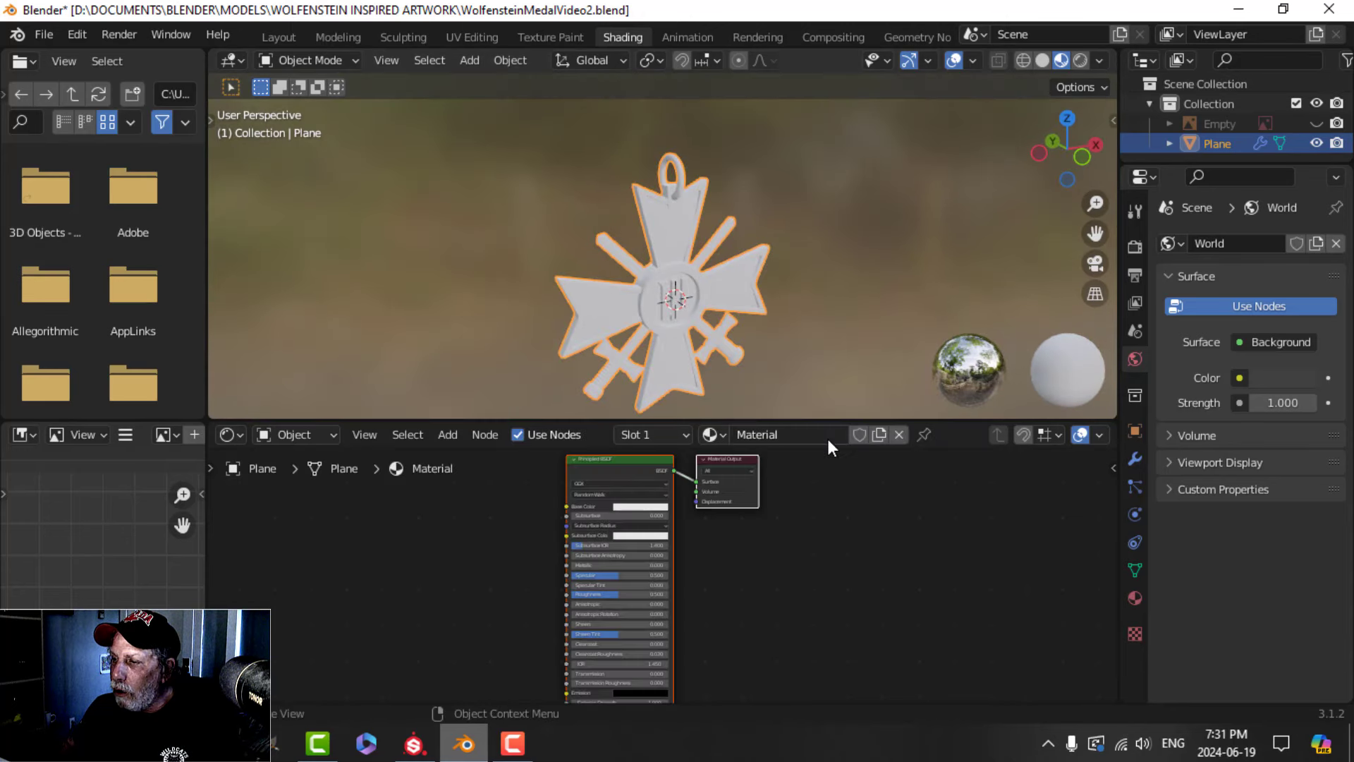
click(827, 436)
text(WarMedal)
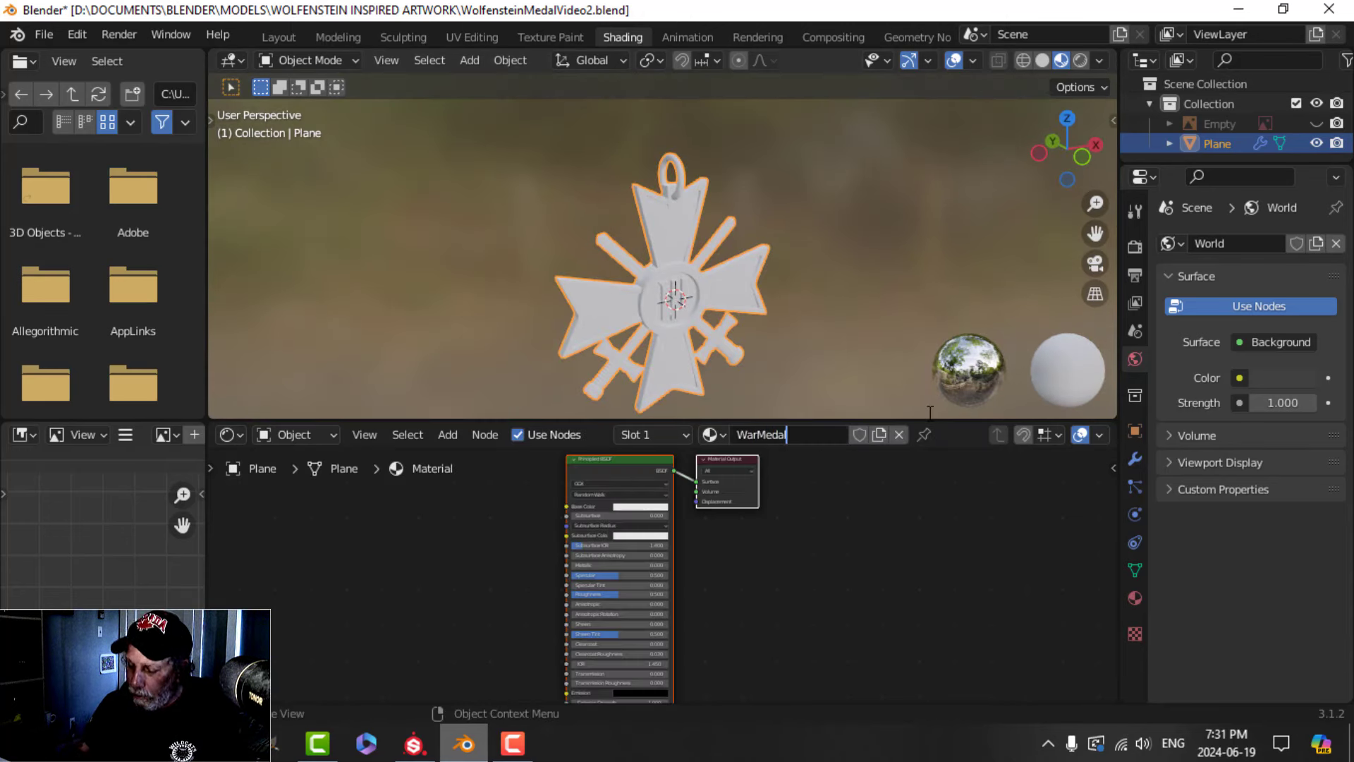
key(Return)
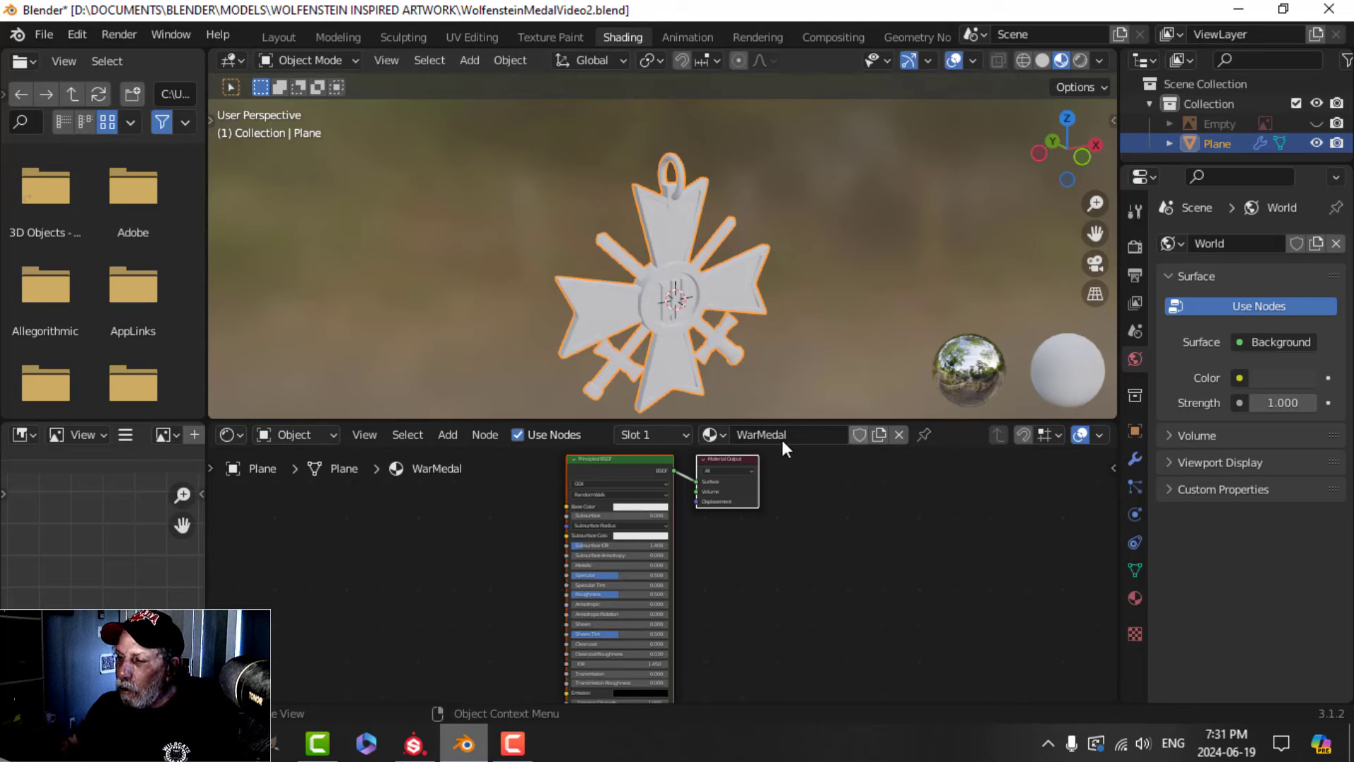
Run Principled Texture Setup on the Principled BSDF with the five WarMedal PNG maps from the TEXTURES WOLFENSTEIN folder
click(628, 467)
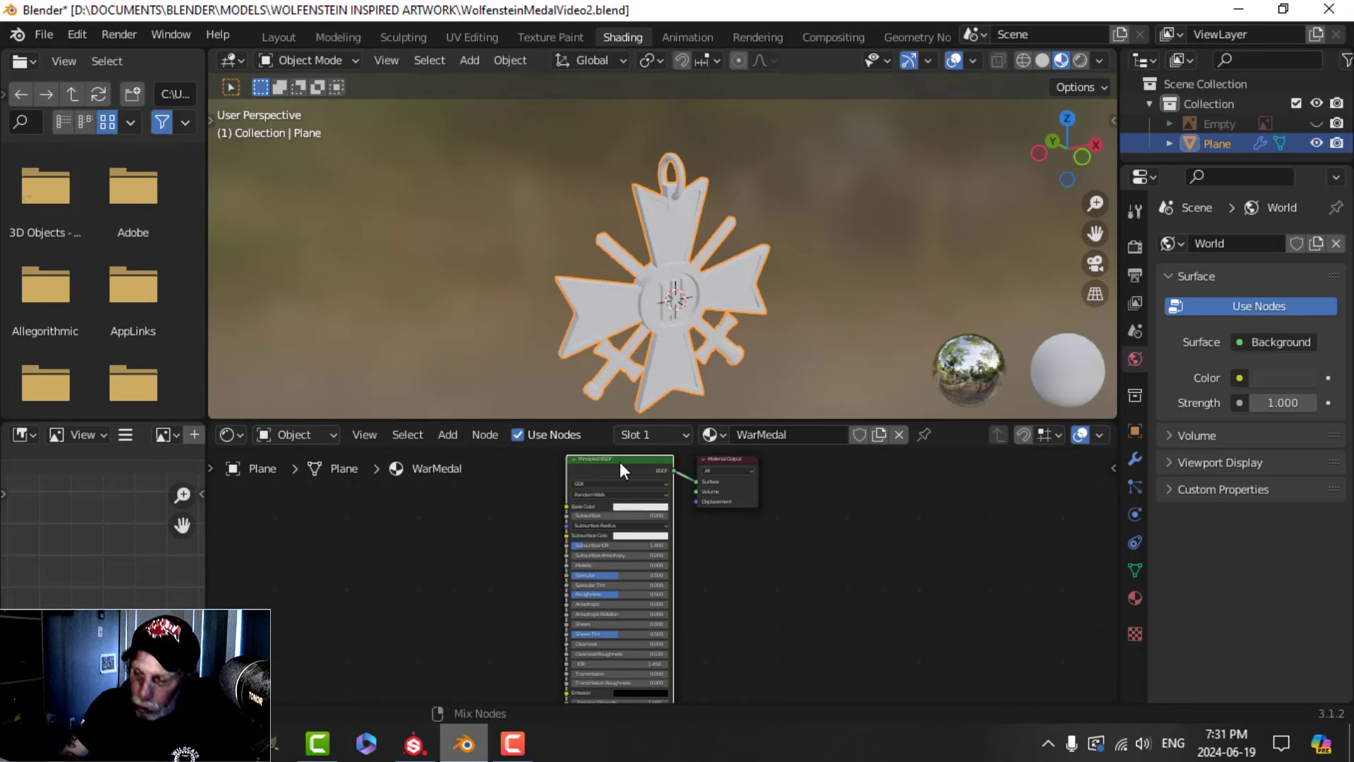
key(ctrl+shift+t)
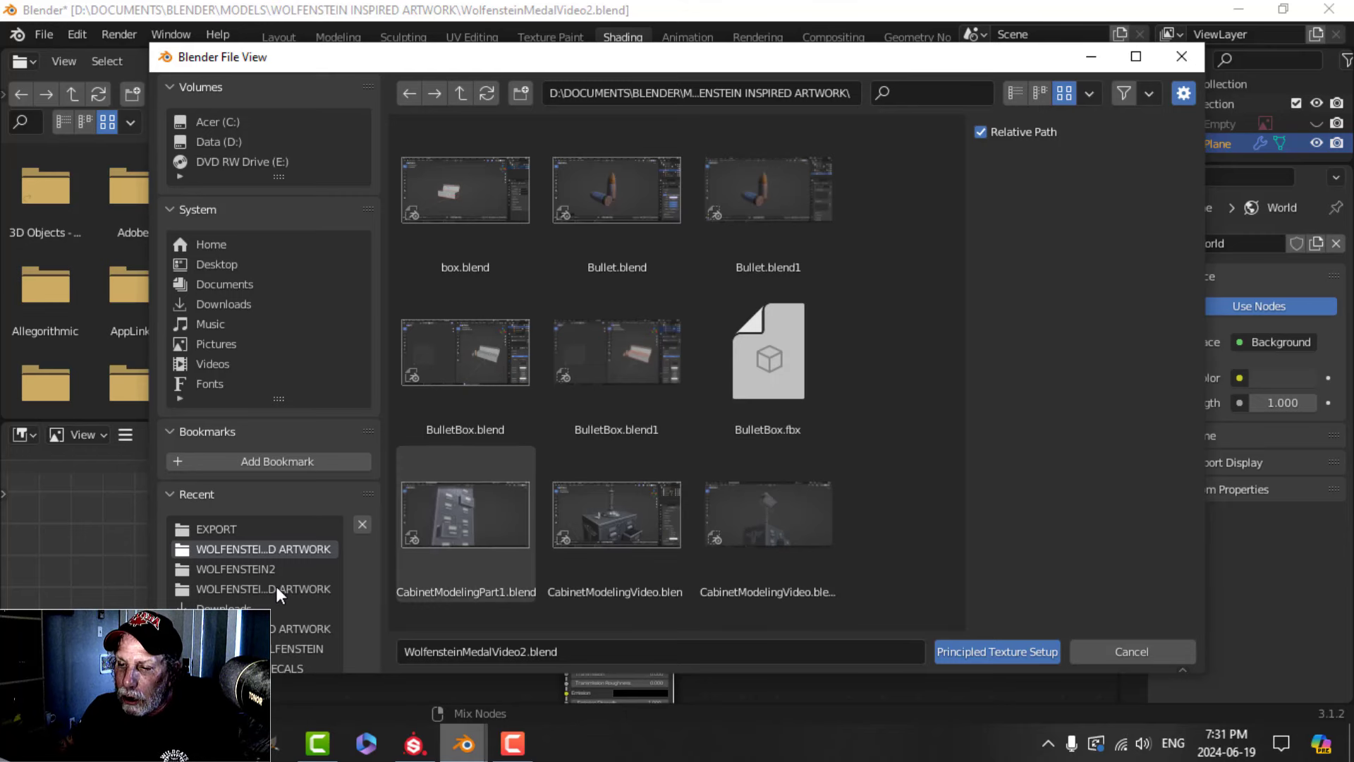
click(275, 647)
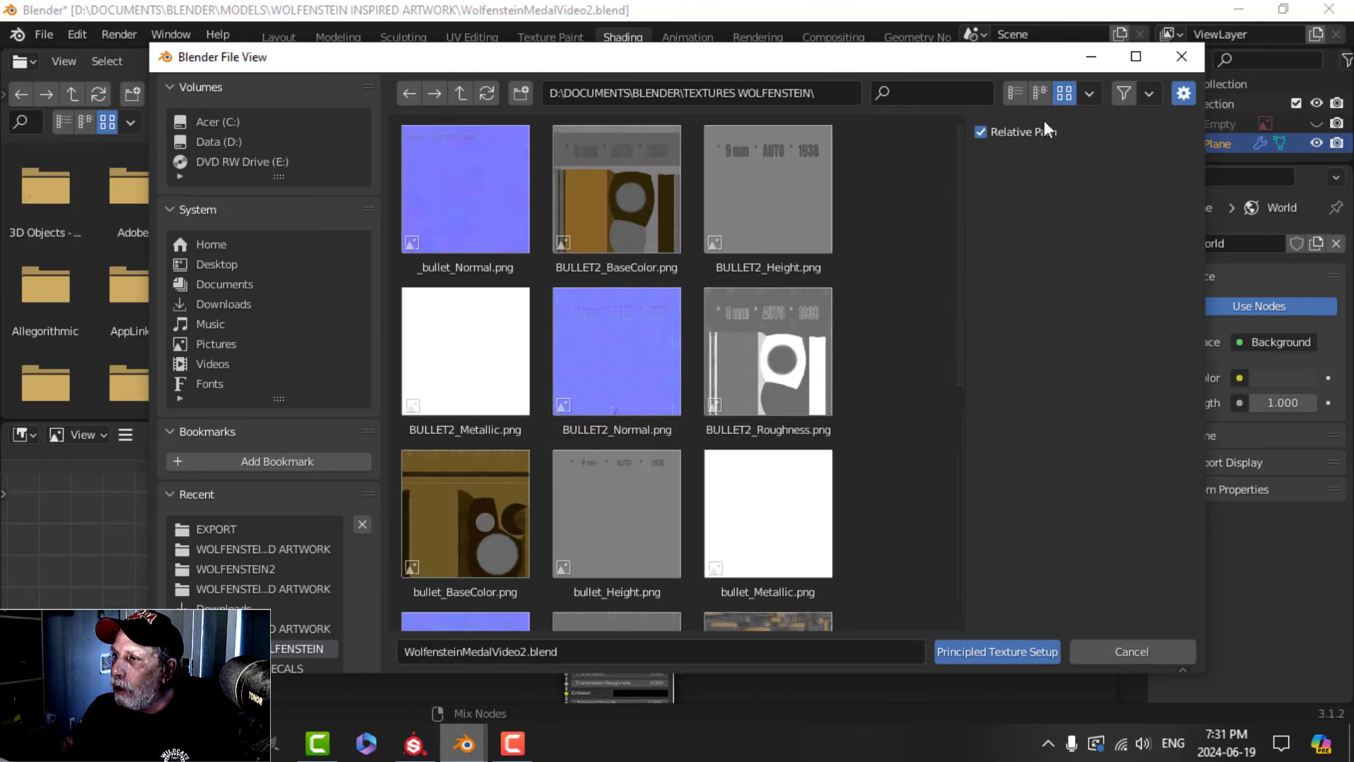
click(1015, 93)
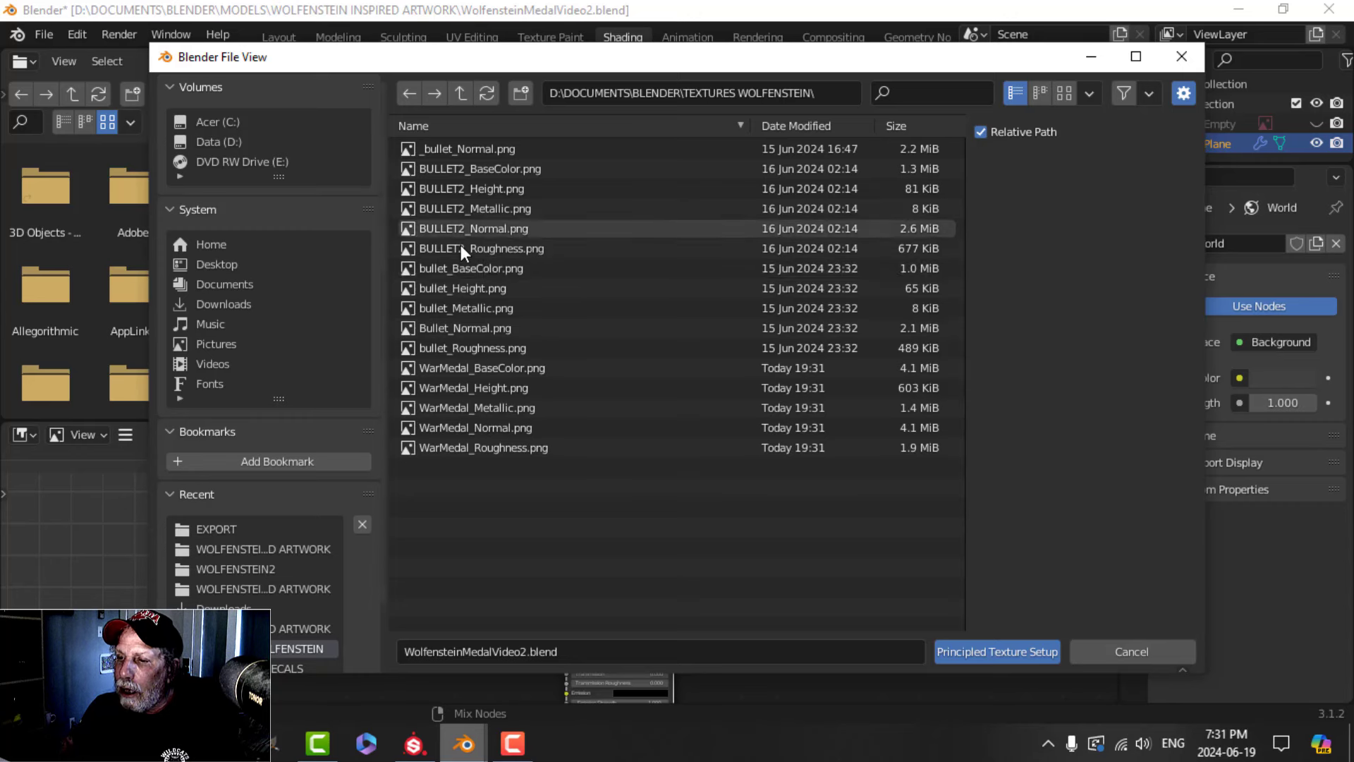
click(451, 367)
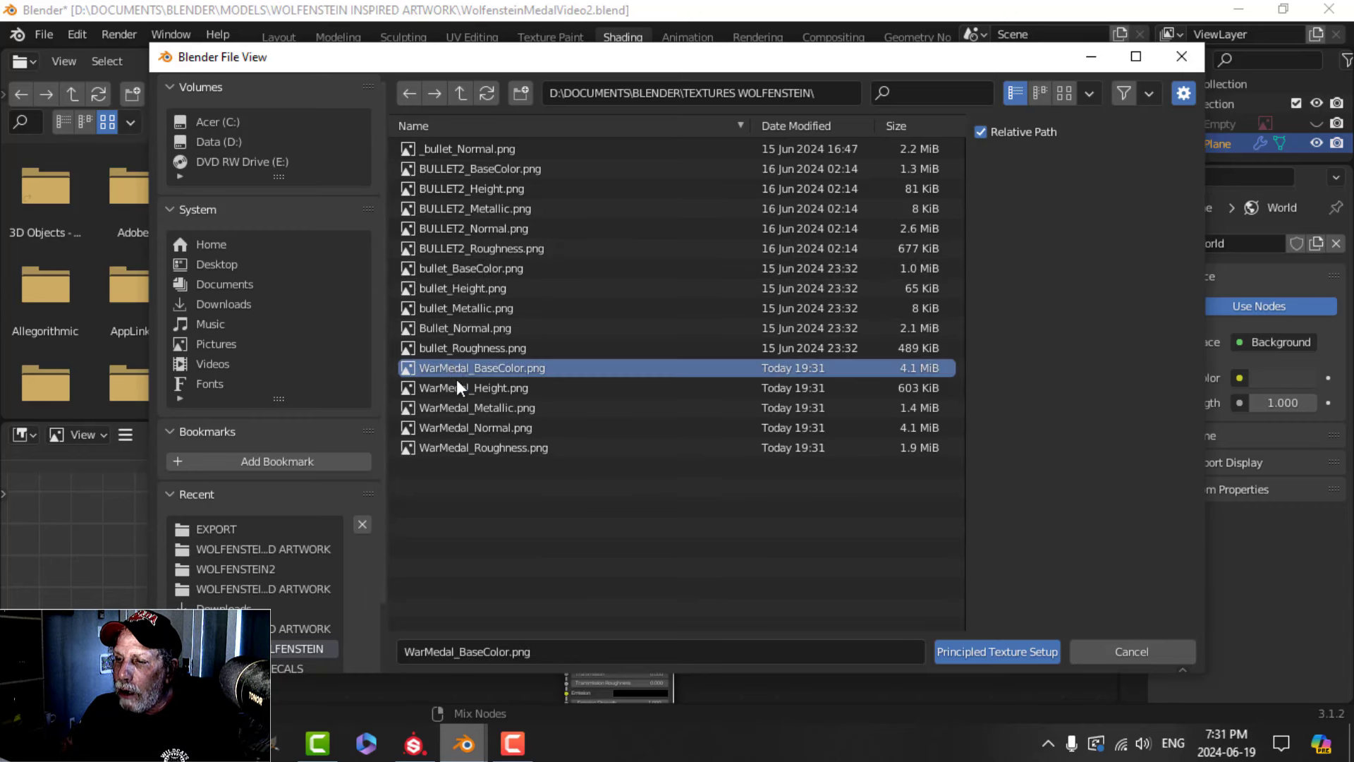
shift+click(481, 448)
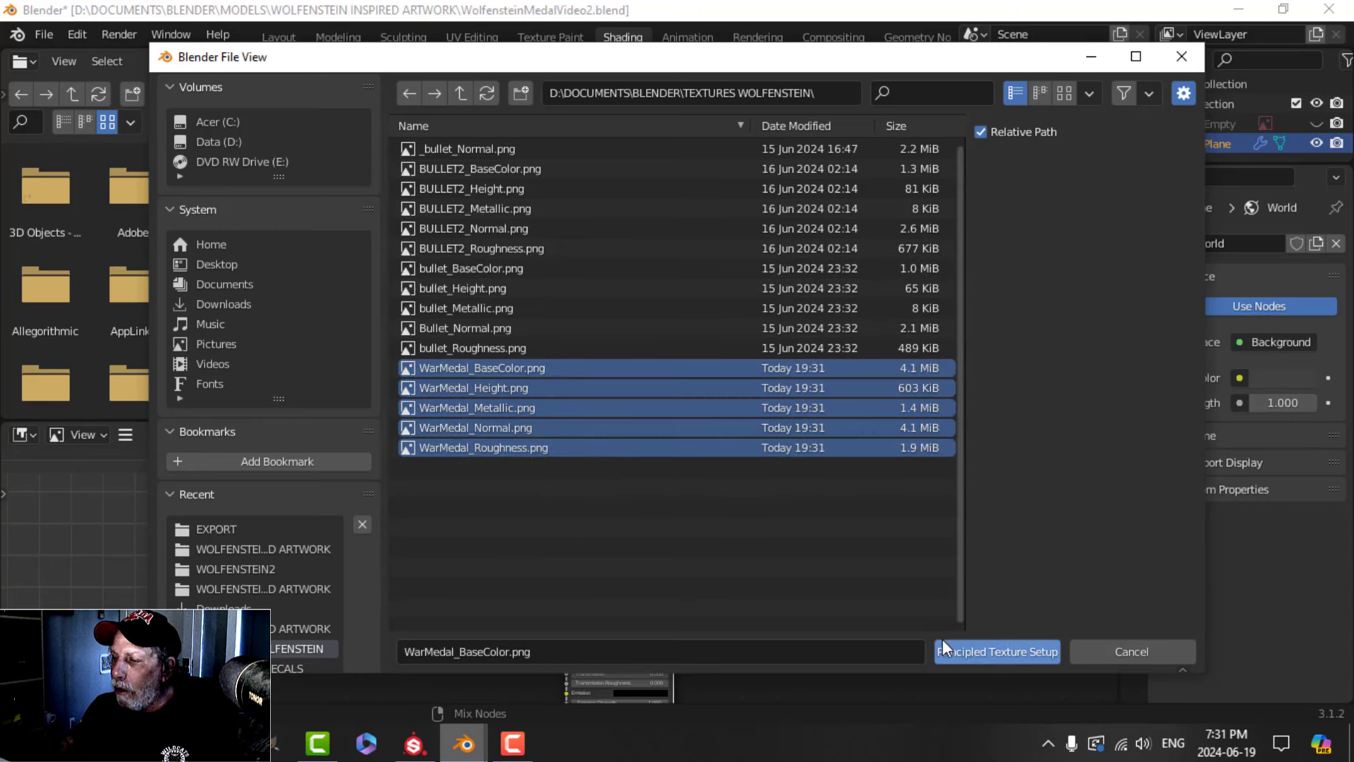
click(968, 657)
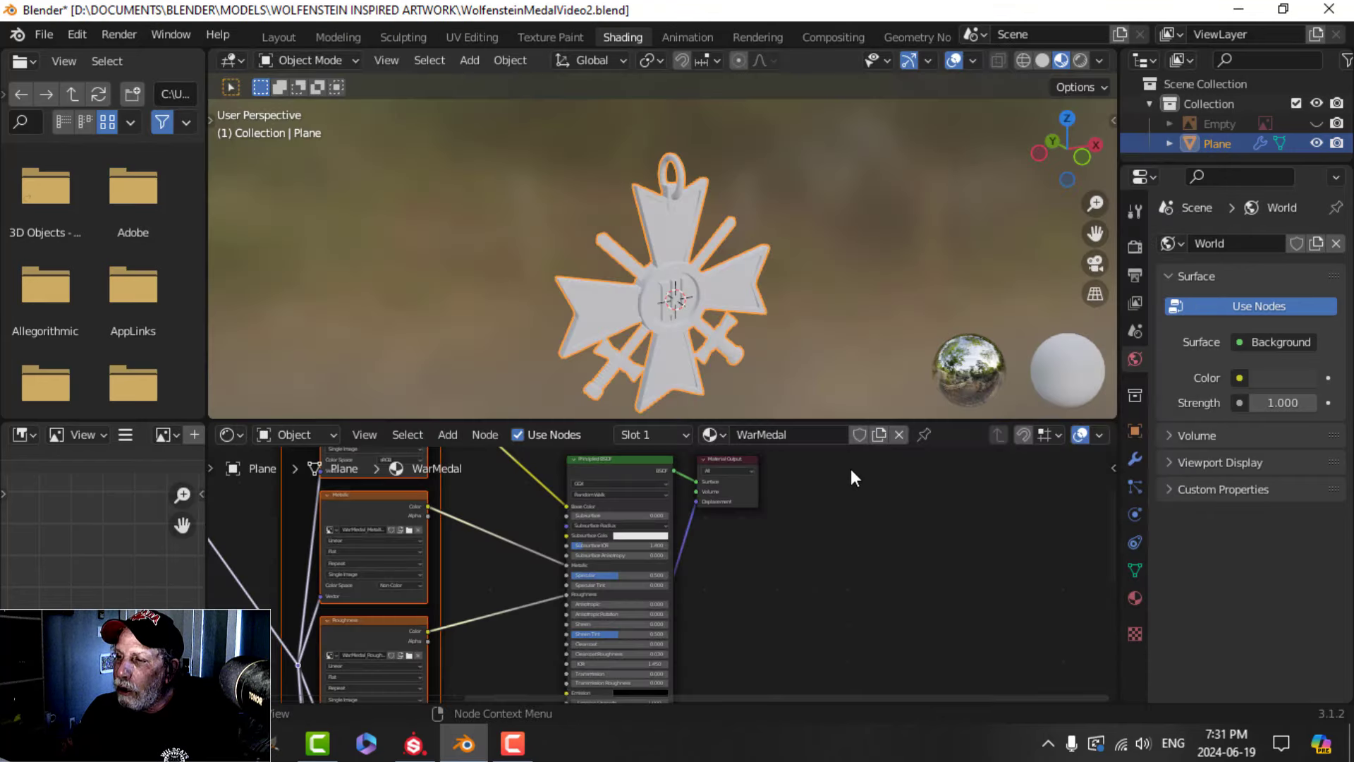
Show the deselected medal in Material Preview in the Layout workspace, with gizmos and overlays hidden
click(282, 37)
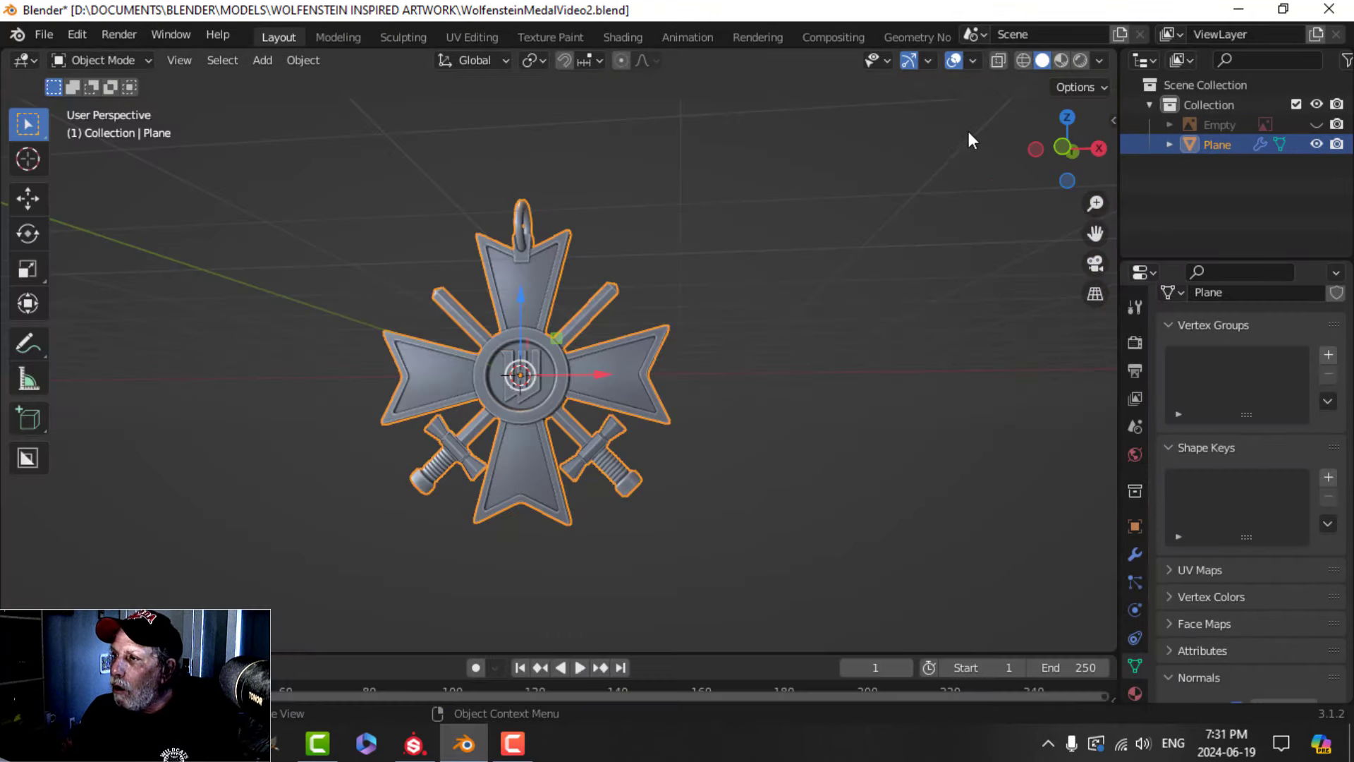
click(1061, 61)
key(alt+a)
scroll(576, 405, up, 3)
middle_drag(577, 403, 652, 381)
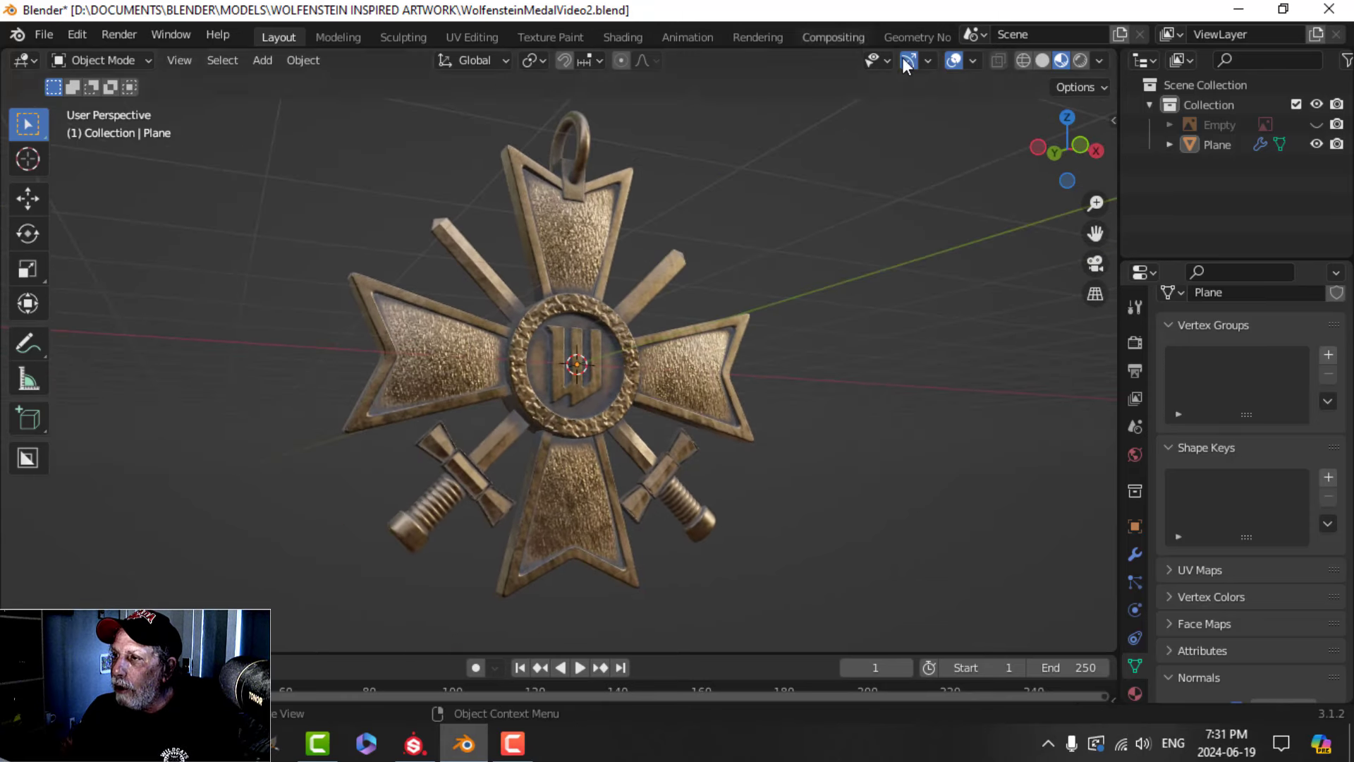
click(954, 60)
middle_drag(853, 276, 811, 268)
Set the preview lighting to the street-scene HDRI with the brick building, reposition the 3D cursor and check the medal
click(1099, 60)
click(1069, 222)
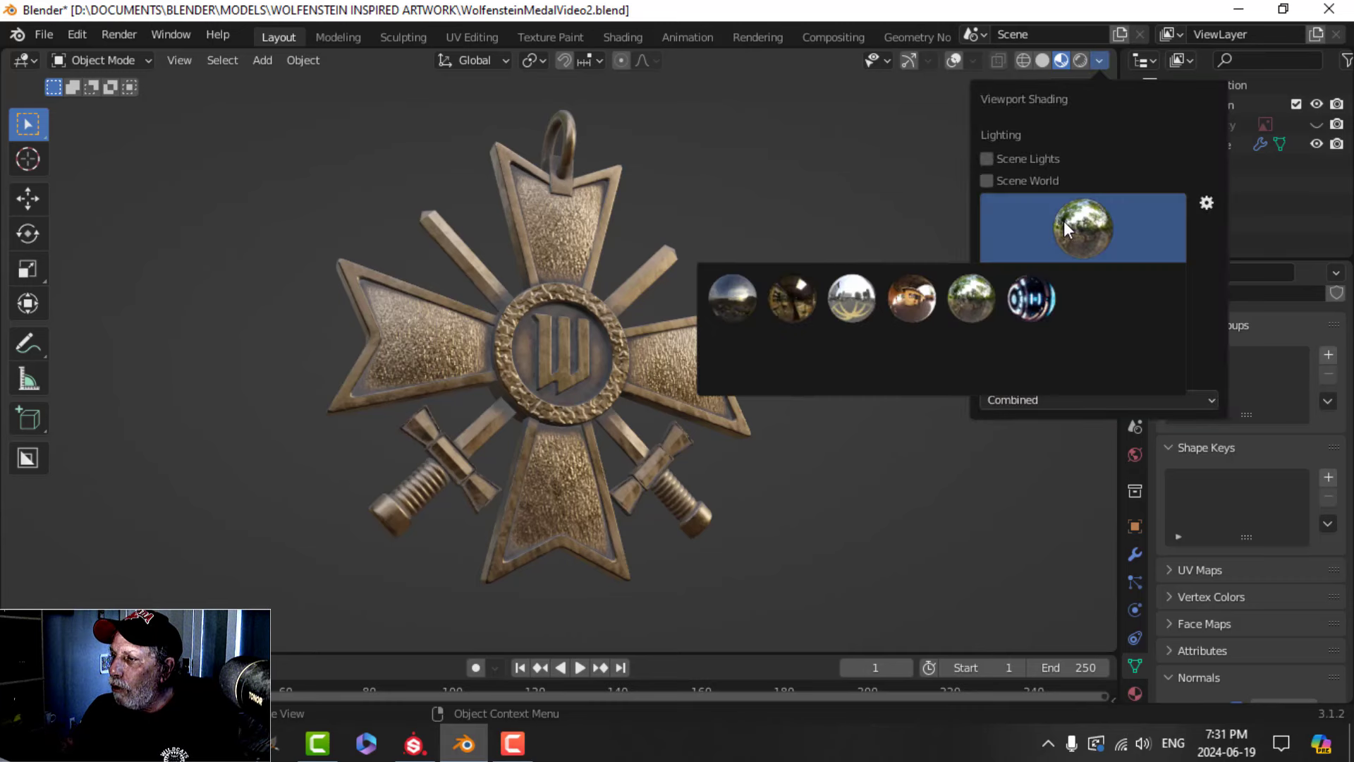
click(1023, 363)
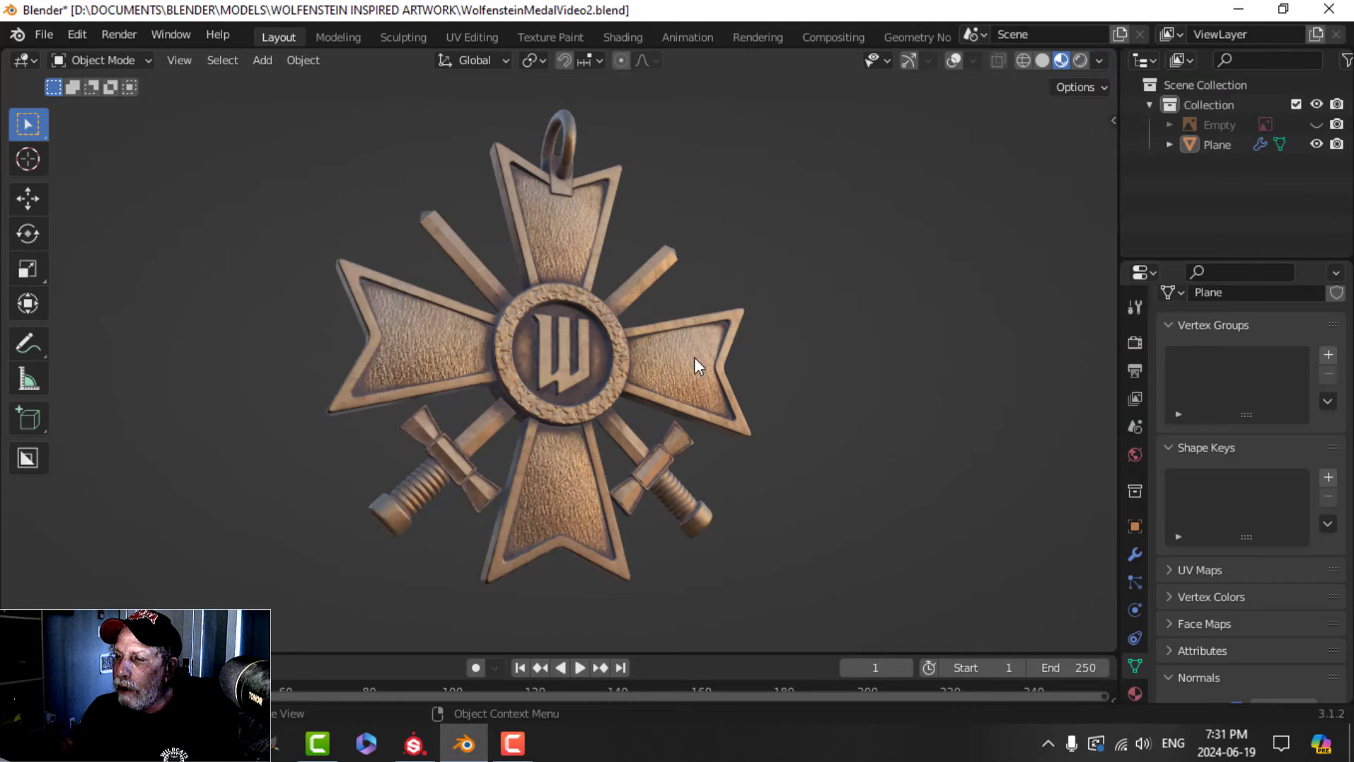
mouse_move(694, 357)
middle_down()
mouse_move(711, 323)
mouse_move(563, 315)
mouse_move(580, 333)
middle_up()
key(g)
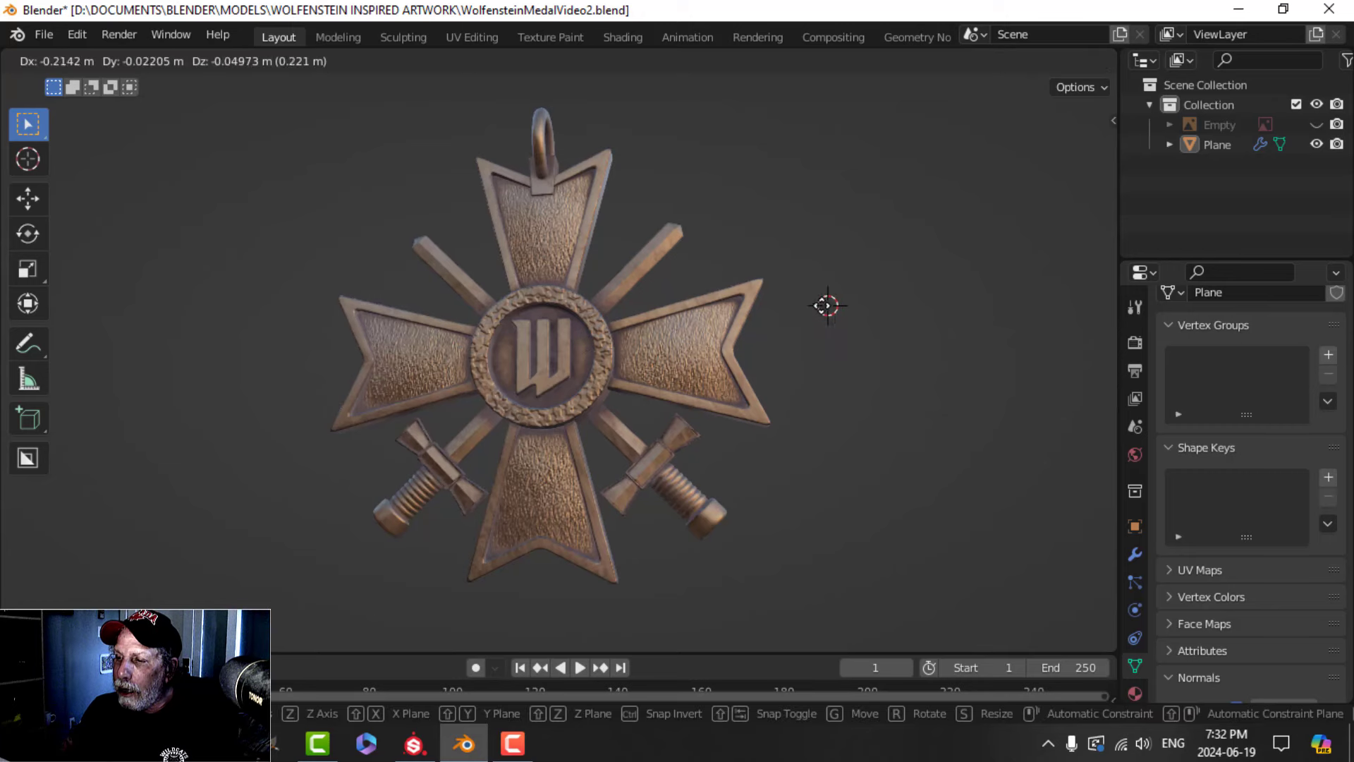
click(664, 315)
mouse_move(664, 316)
middle_down()
mouse_move(752, 318)
mouse_move(759, 302)
mouse_move(676, 310)
middle_up()
scroll(753, 319, up, 2)
scroll(746, 315, down, 2)
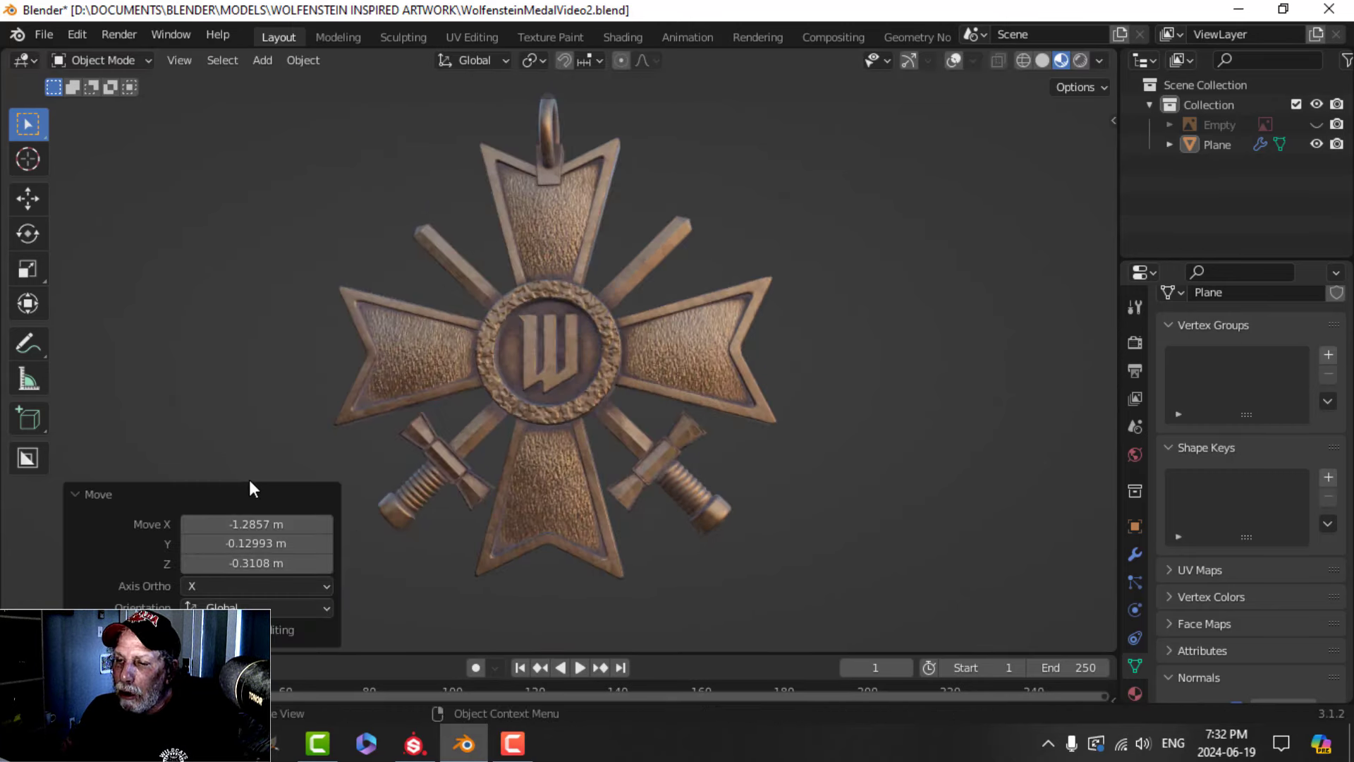
Try the pale gold room HDRI and the warm orange interior HDRI, and inspect the medal's surface up close
click(1101, 59)
click(1069, 232)
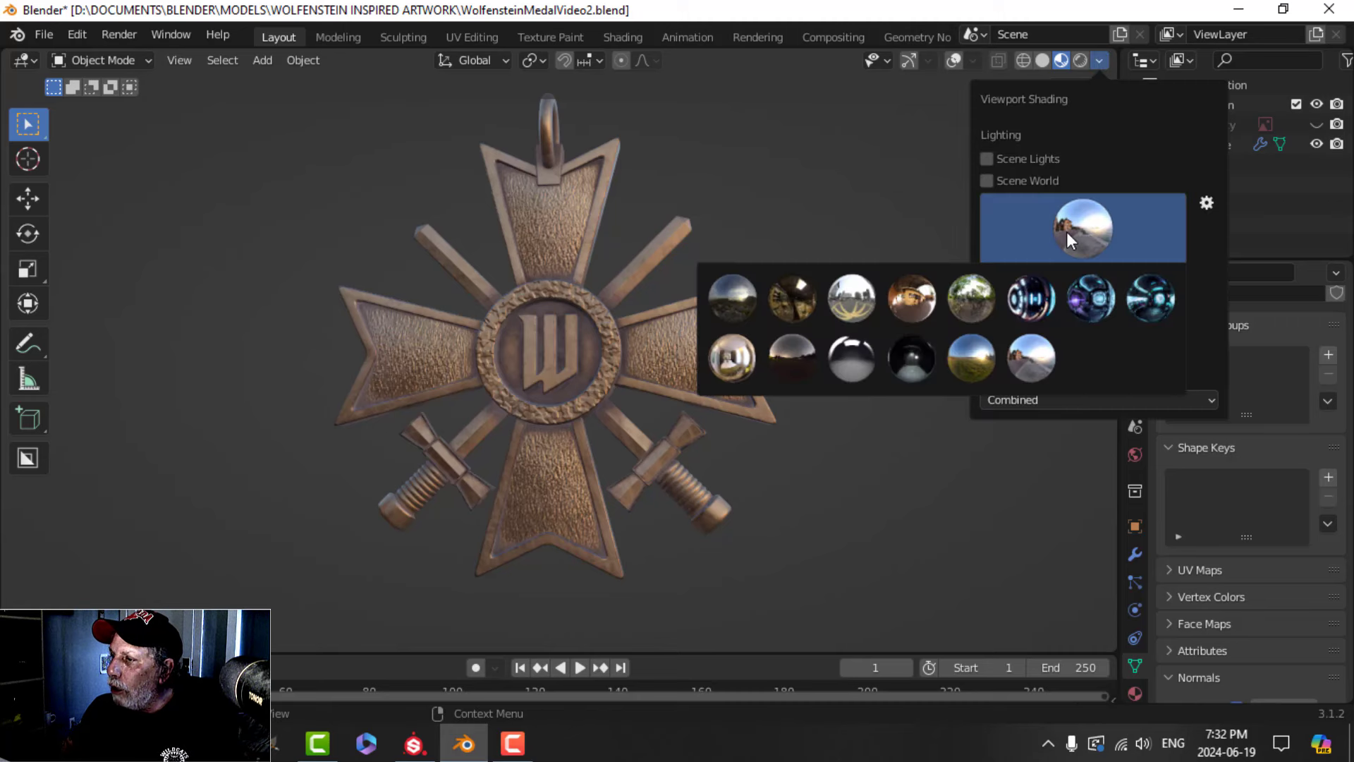
click(737, 364)
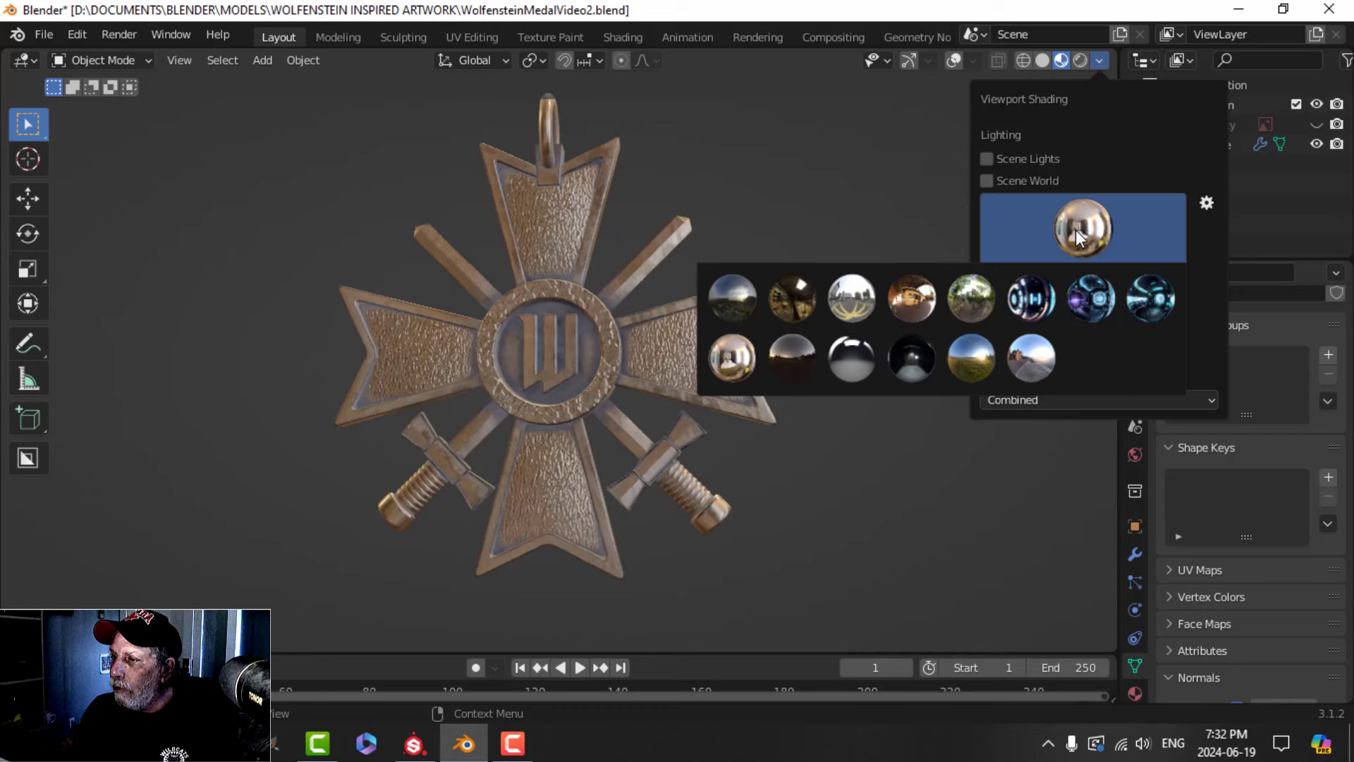
click(917, 302)
mouse_move(621, 341)
middle_down()
mouse_move(725, 288)
mouse_move(721, 315)
mouse_move(735, 311)
middle_up()
scroll(749, 292, up, 5)
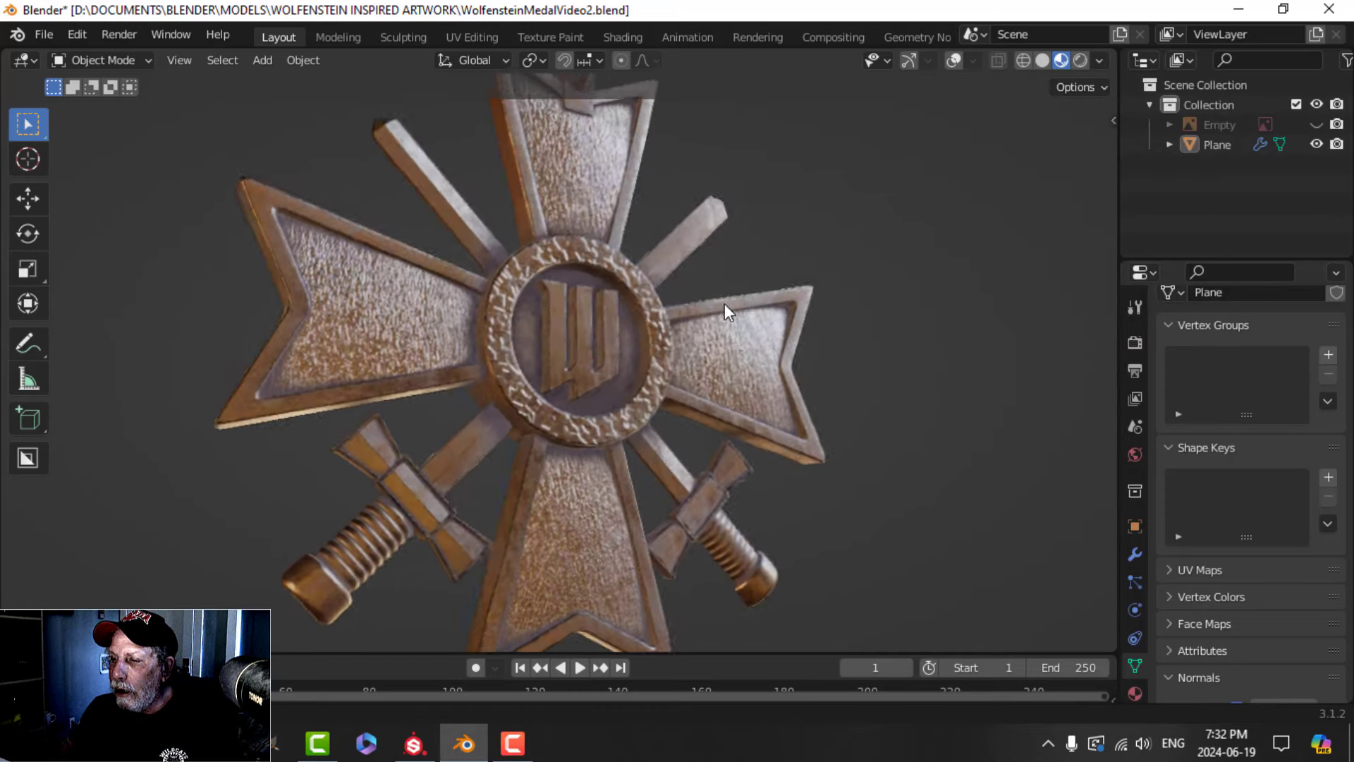
scroll(713, 303, down, 4)
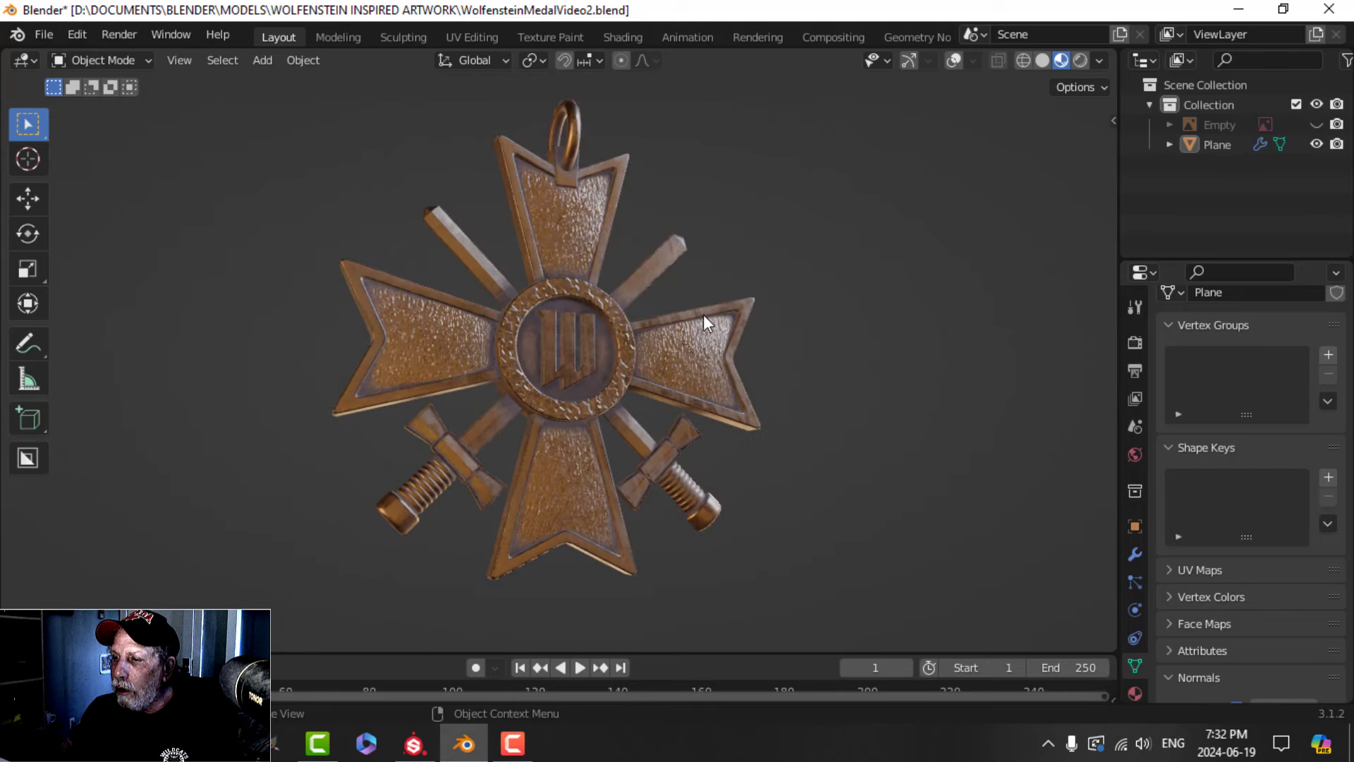
Try the black-and-white studio HDRI on the medal, and set the preview lighting back to the street-scene HDRI
click(1097, 61)
click(1084, 227)
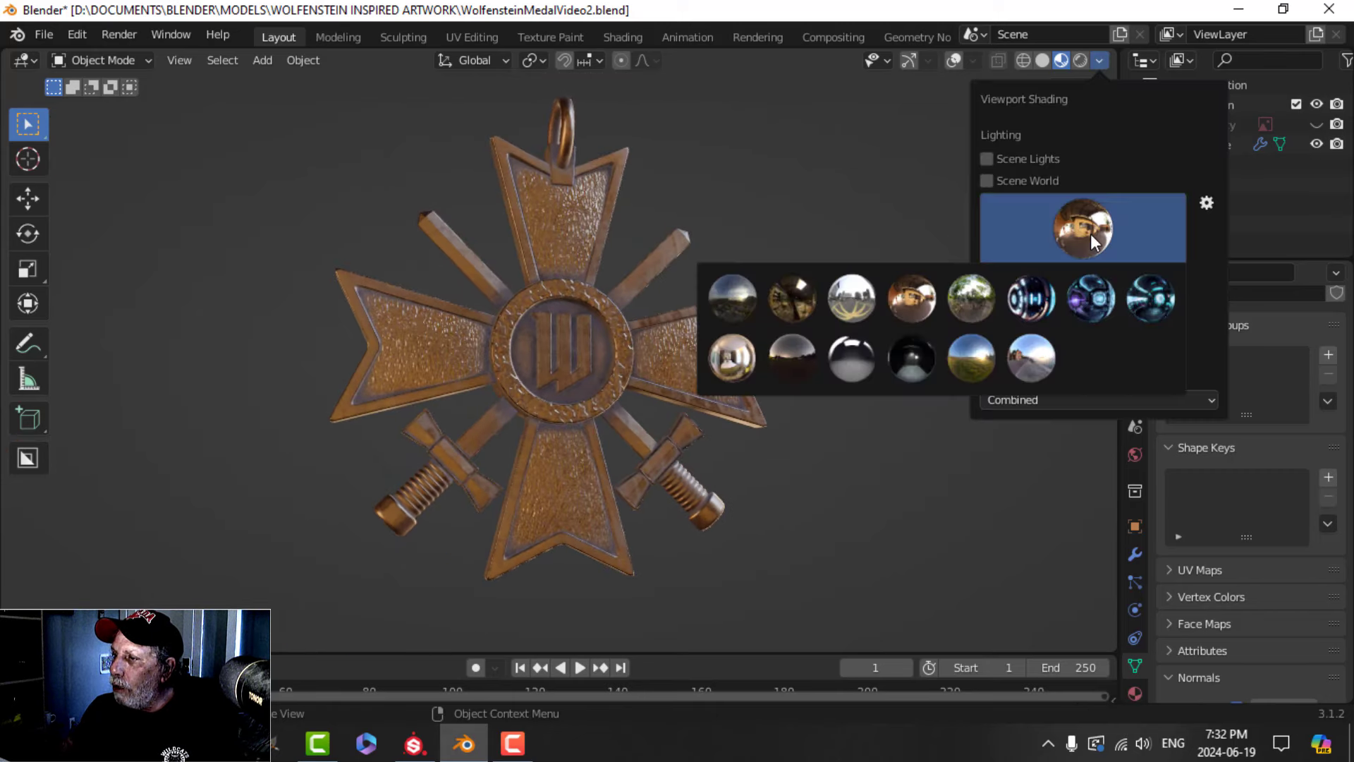
click(850, 356)
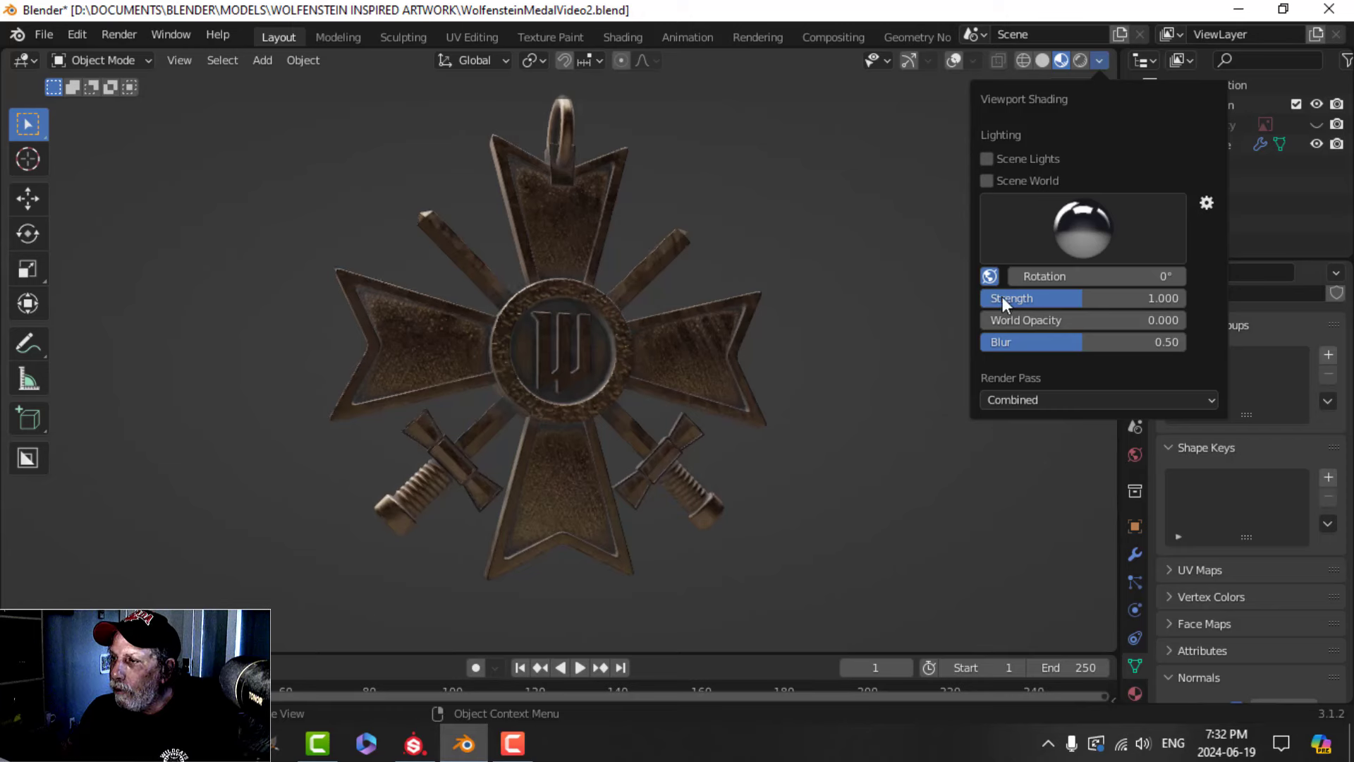
click(1095, 222)
click(1032, 347)
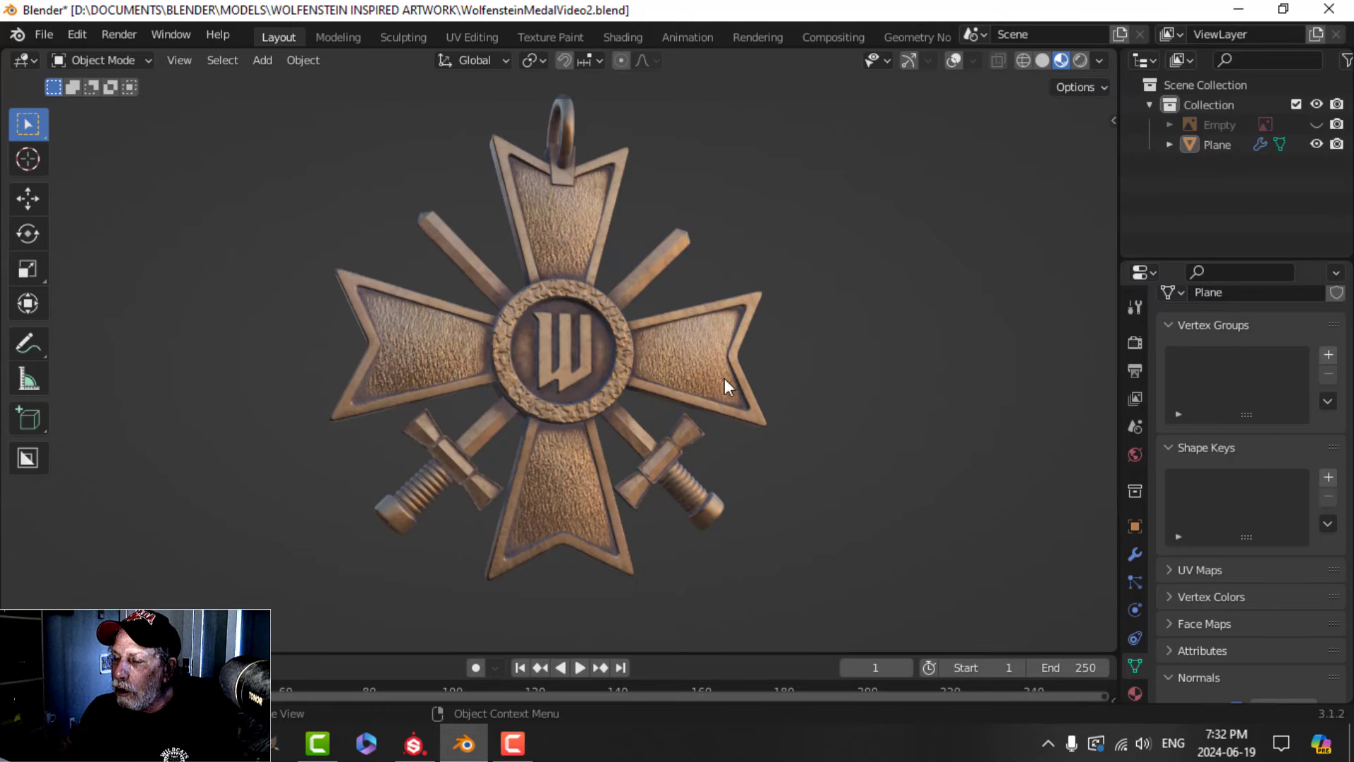
View the medal at an angle, enter Edit Mode on it and maximize the 3D viewport
mouse_move(725, 378)
middle_down()
mouse_move(760, 360)
mouse_move(761, 336)
middle_up()
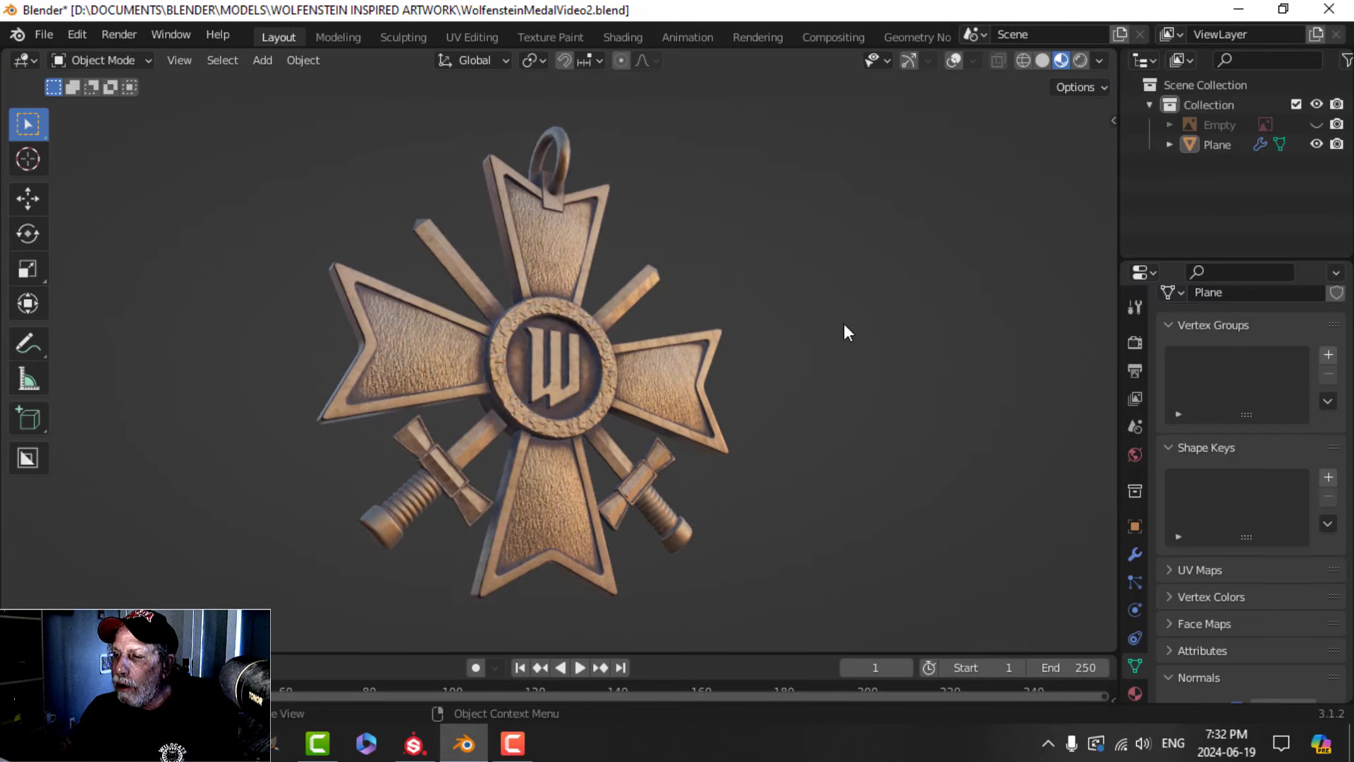
key(Tab)
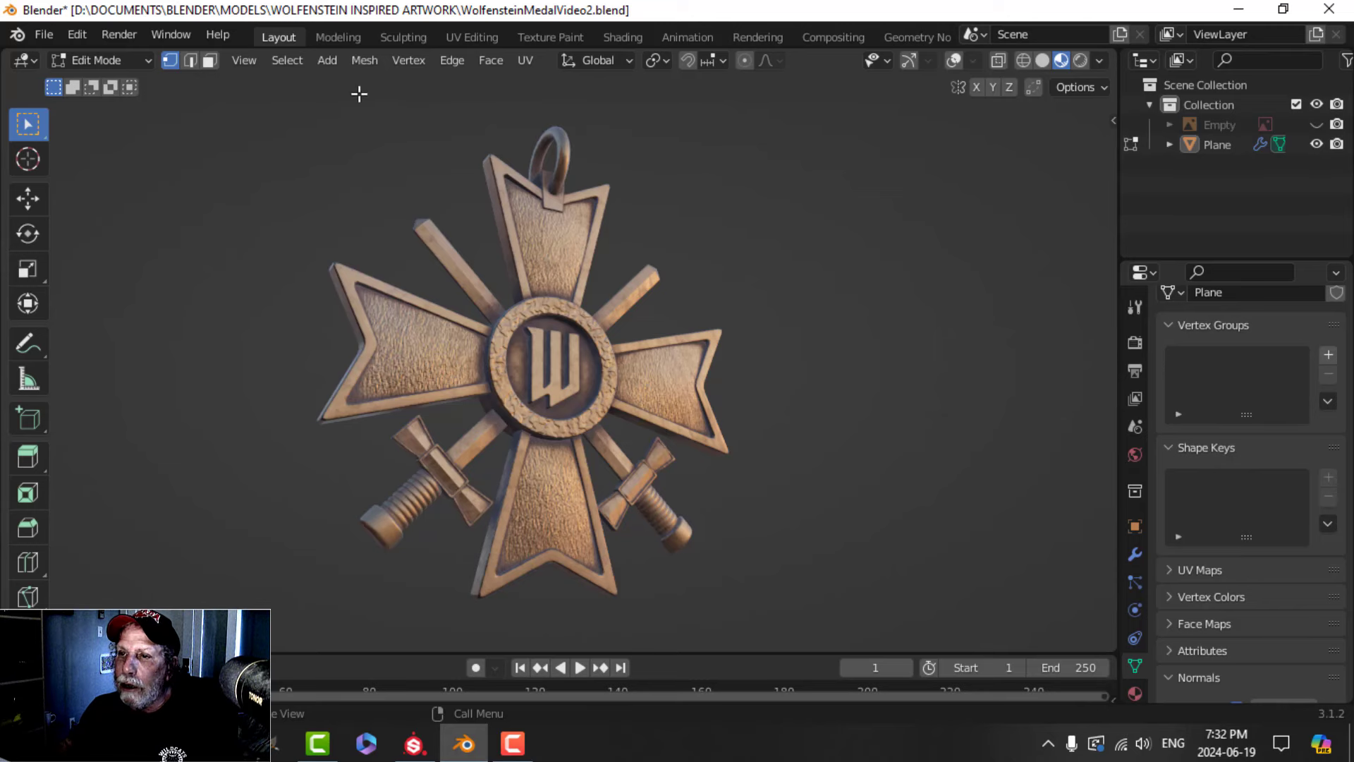
key(ctrl+space)
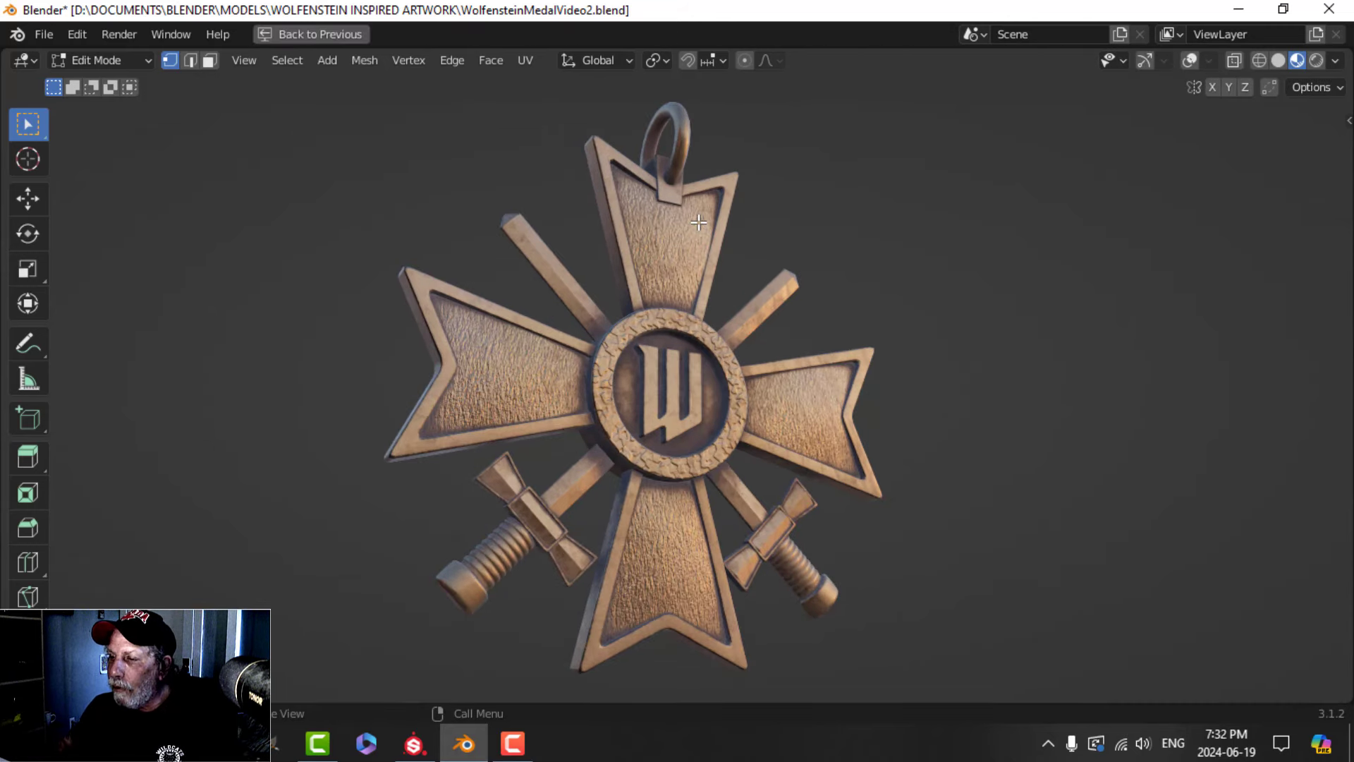